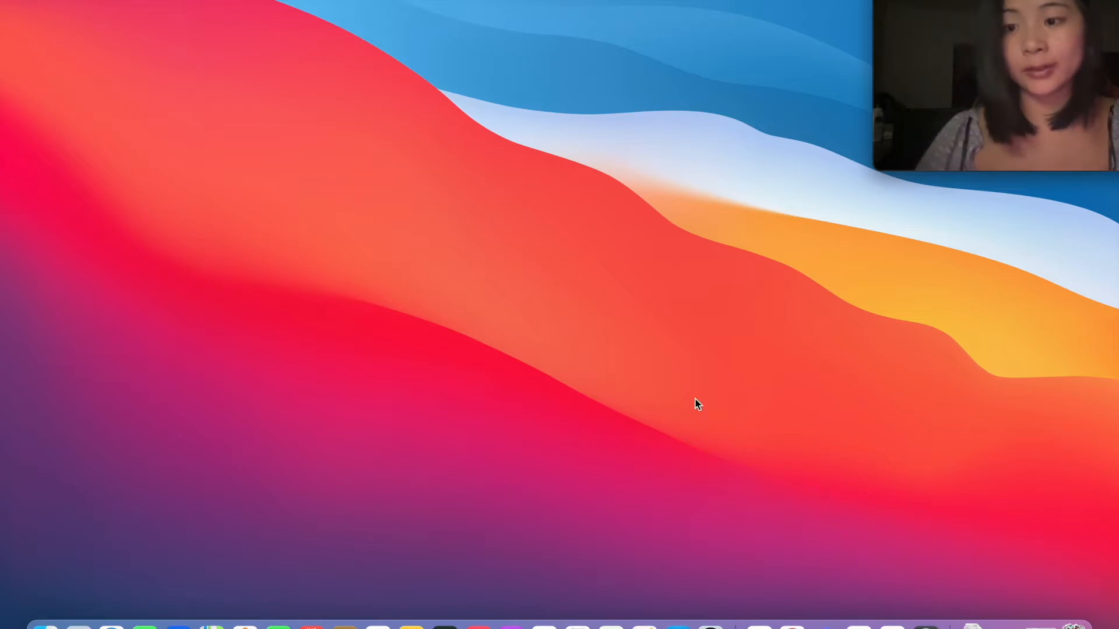
- Explore the Customer Insights dashboard by filtering to New York state and first-purchase division Ladies Shoes, and reset the filters
click(1040, 624)
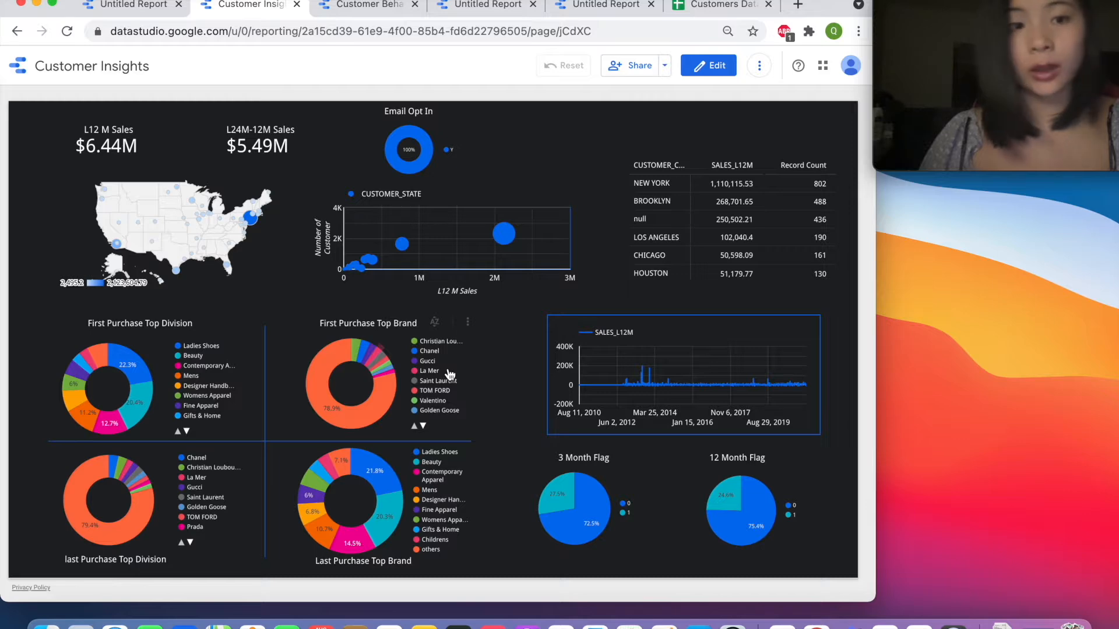
mouse_move(255, 219)
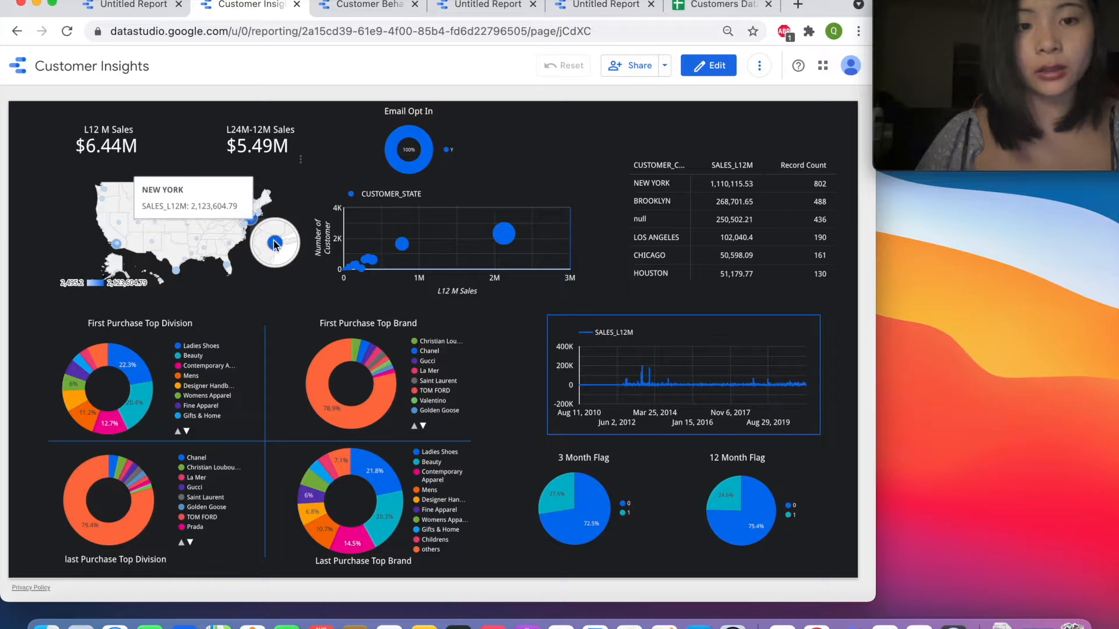
click(275, 243)
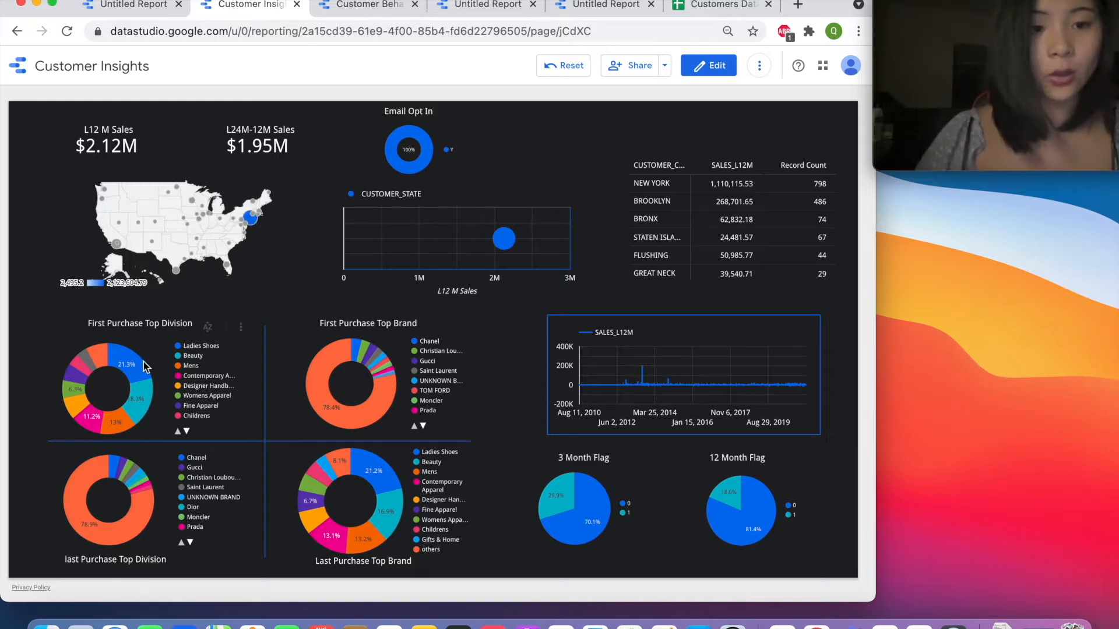
mouse_move(134, 362)
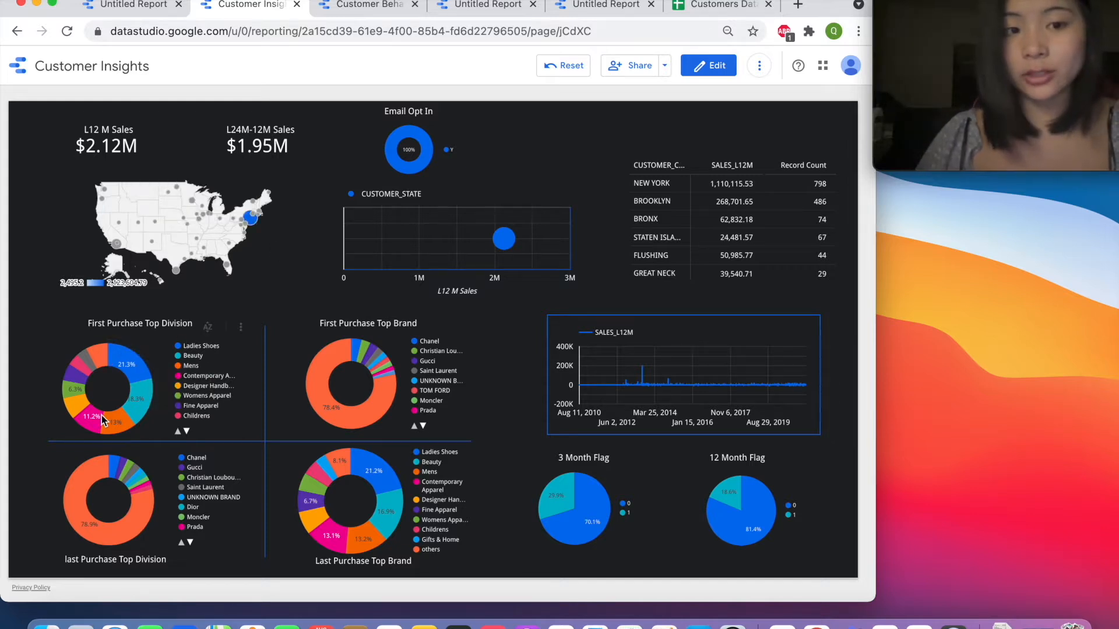
click(128, 366)
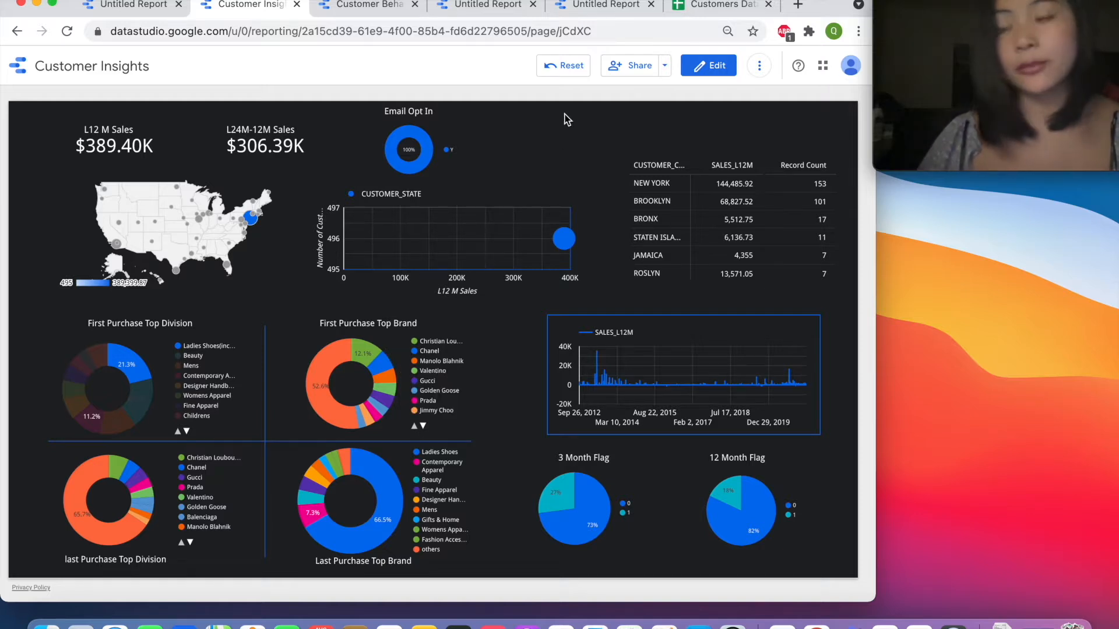
click(569, 70)
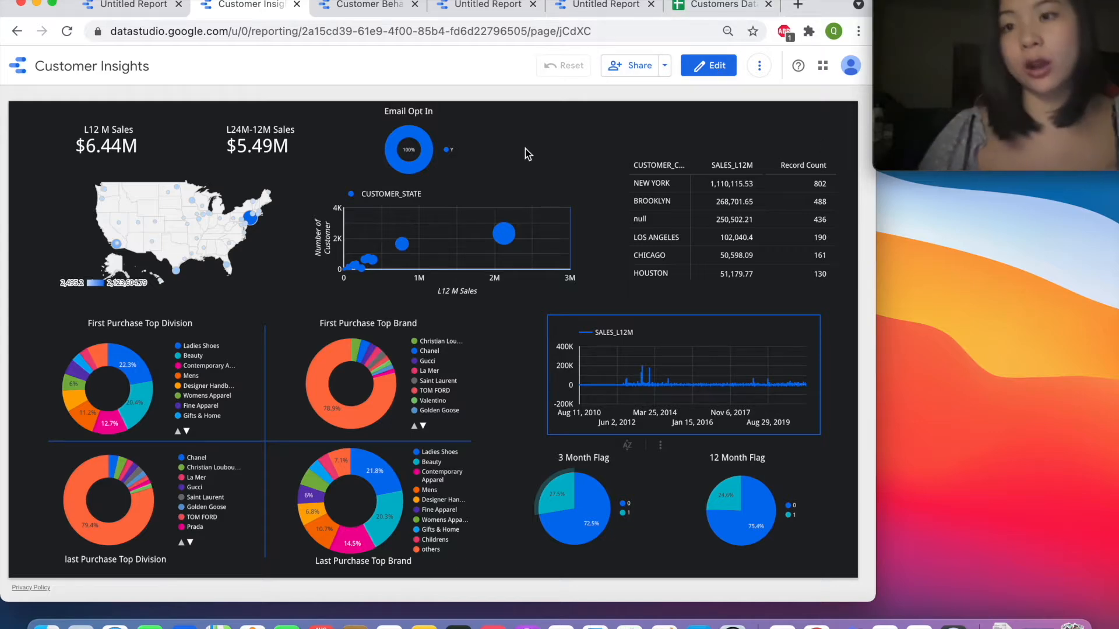
- Search the web for google data studio in a new browser tab and open the Google Data Studio site
key(super+t)
text(googl)
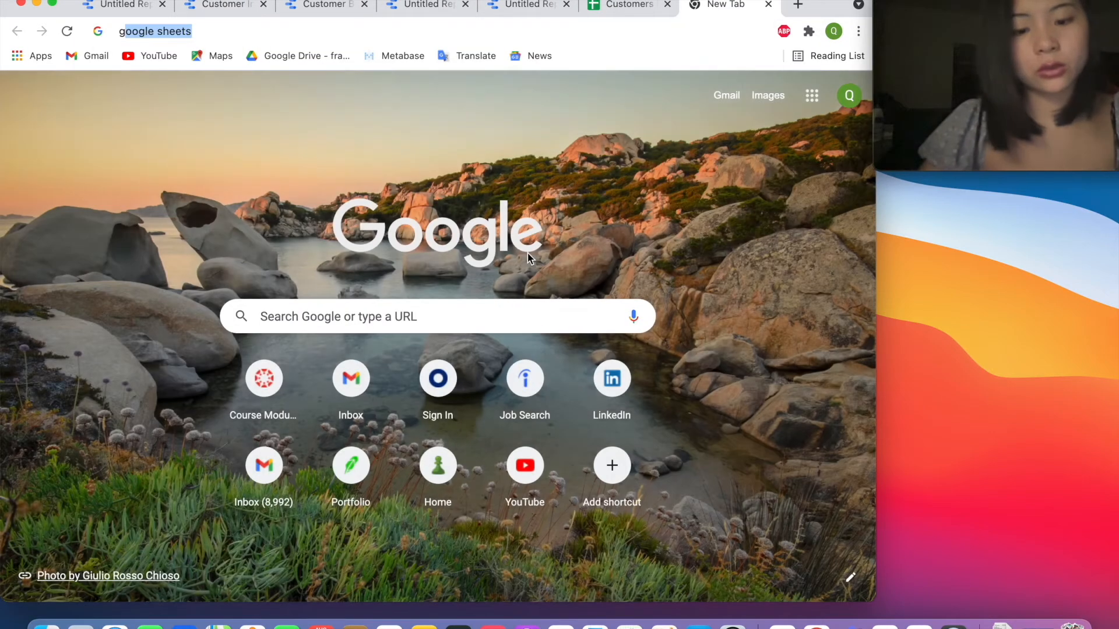
text(e da)
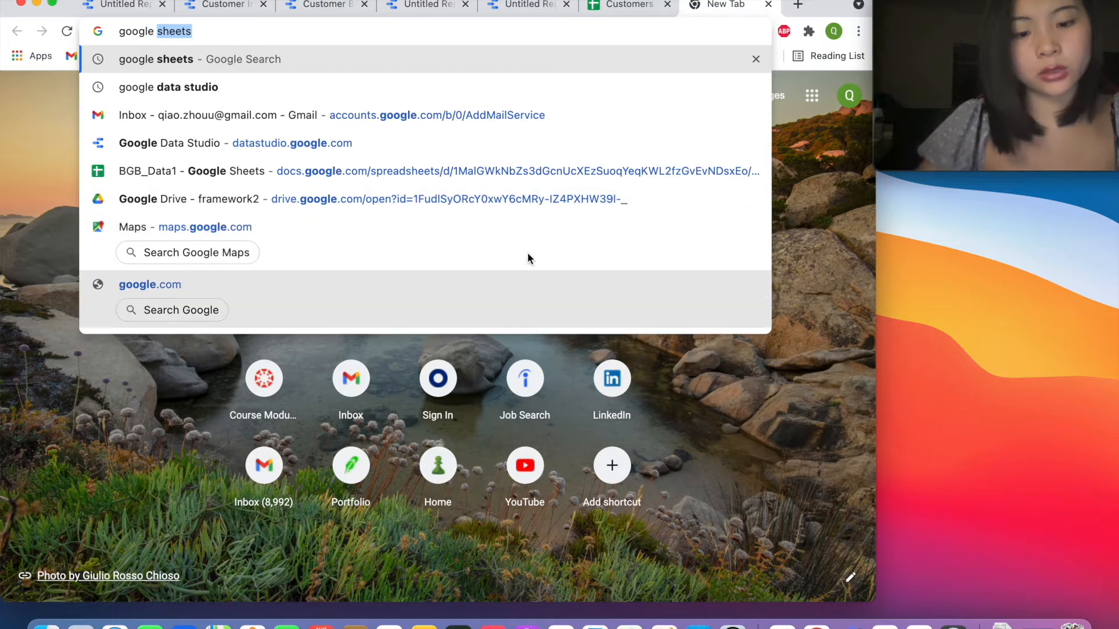
text(ta)
key(Return)
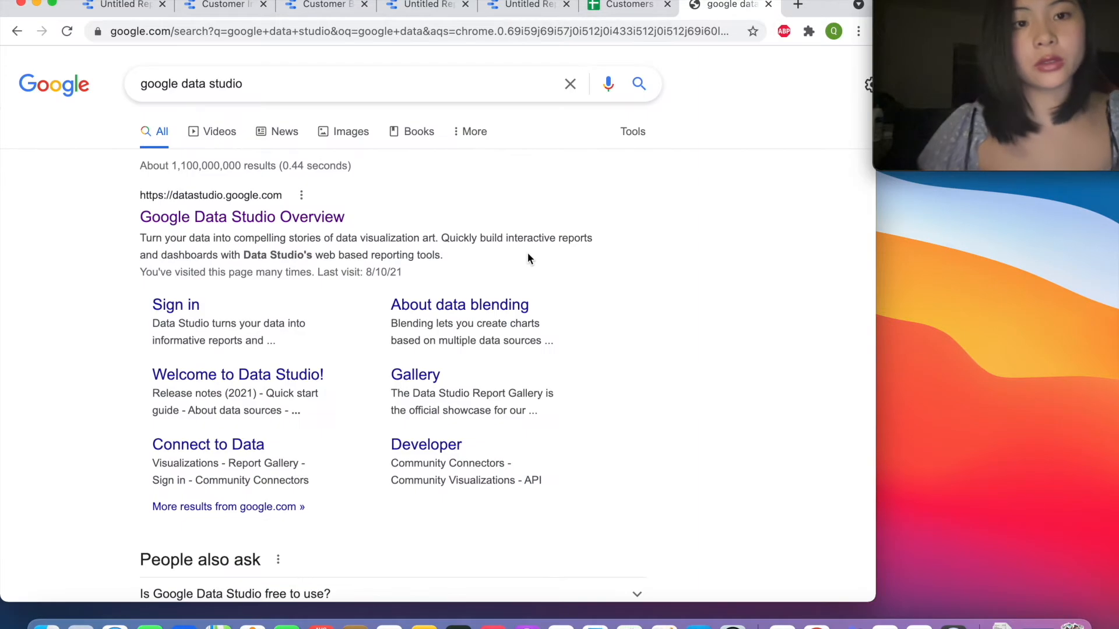
click(259, 218)
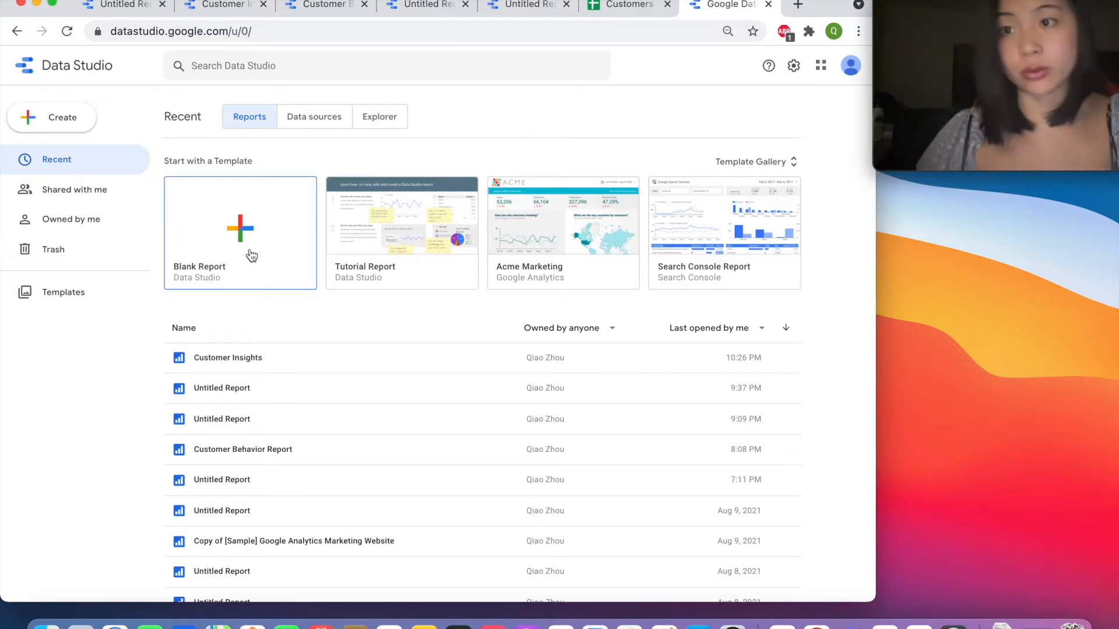
- Start a blank report and select Sheet1 of the Customers Data spreadsheet as its Google Sheets data source
click(275, 239)
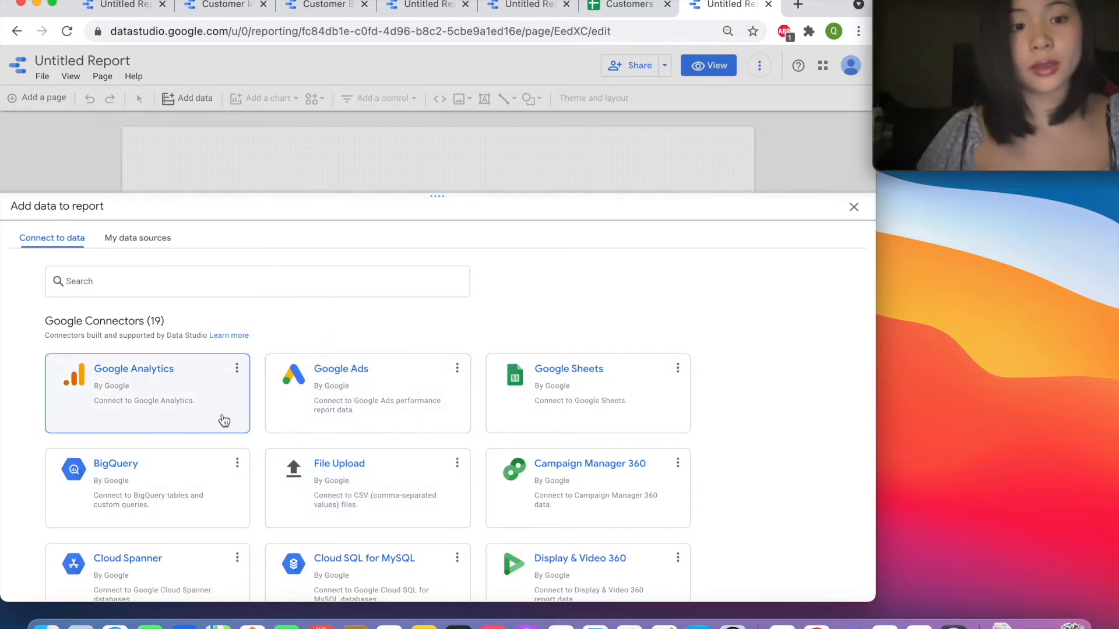
scroll(342, 466, down, 1)
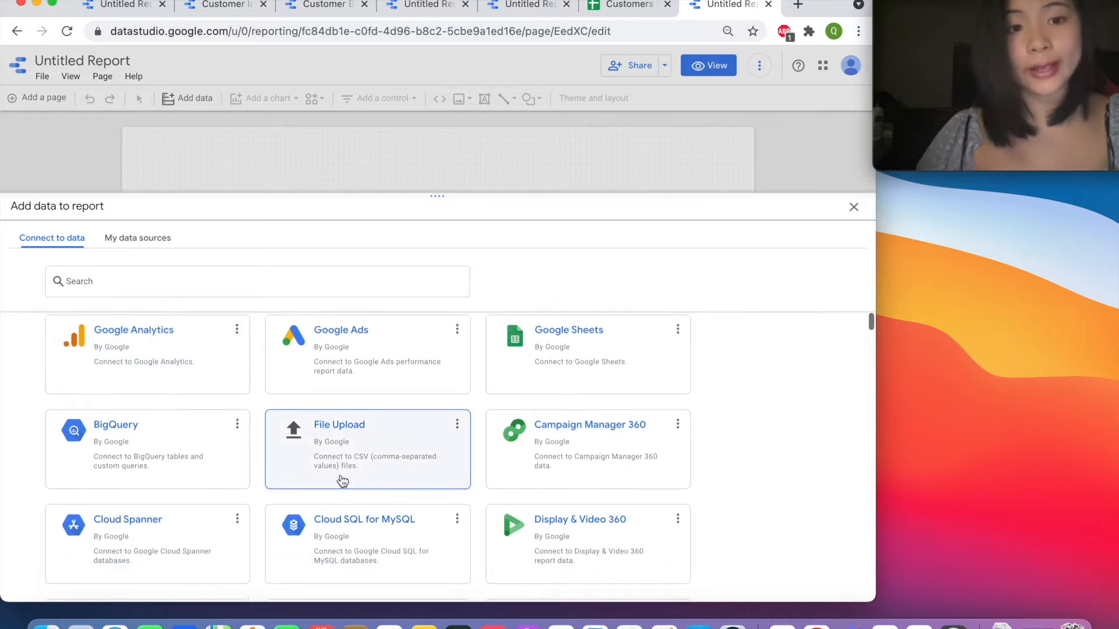
scroll(343, 455, up, 1)
scroll(388, 565, down, 3)
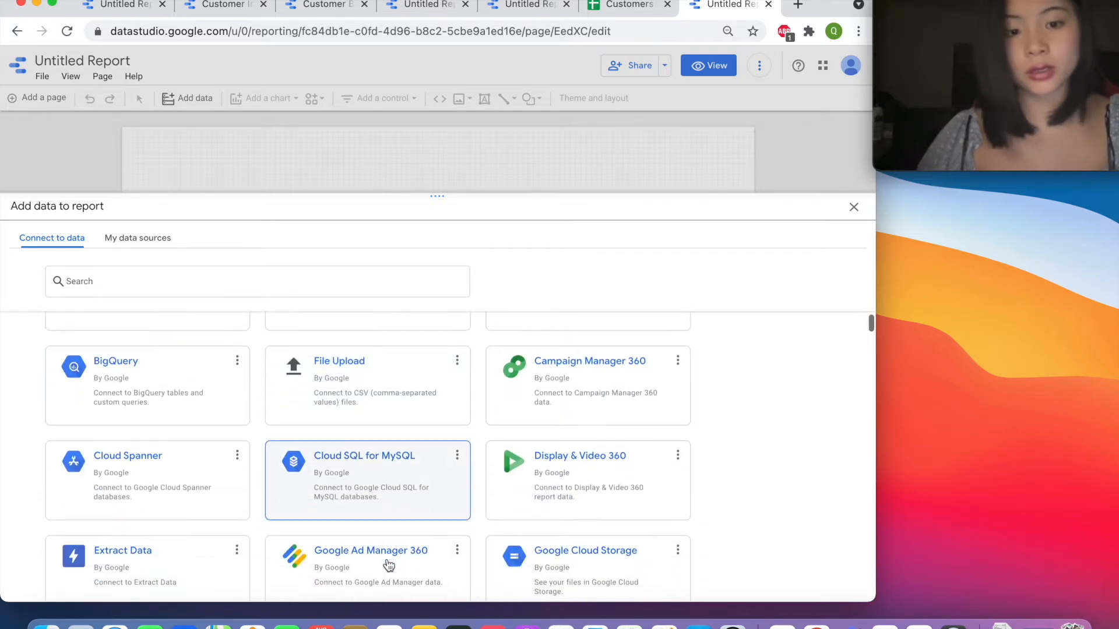
scroll(379, 379, up, 1)
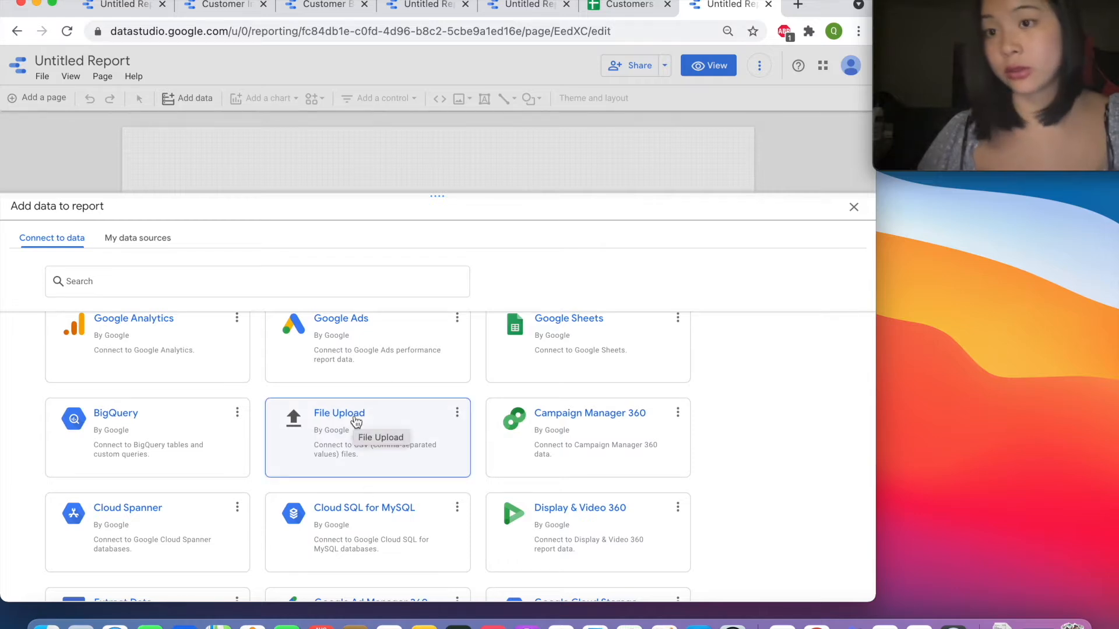
click(591, 348)
click(236, 344)
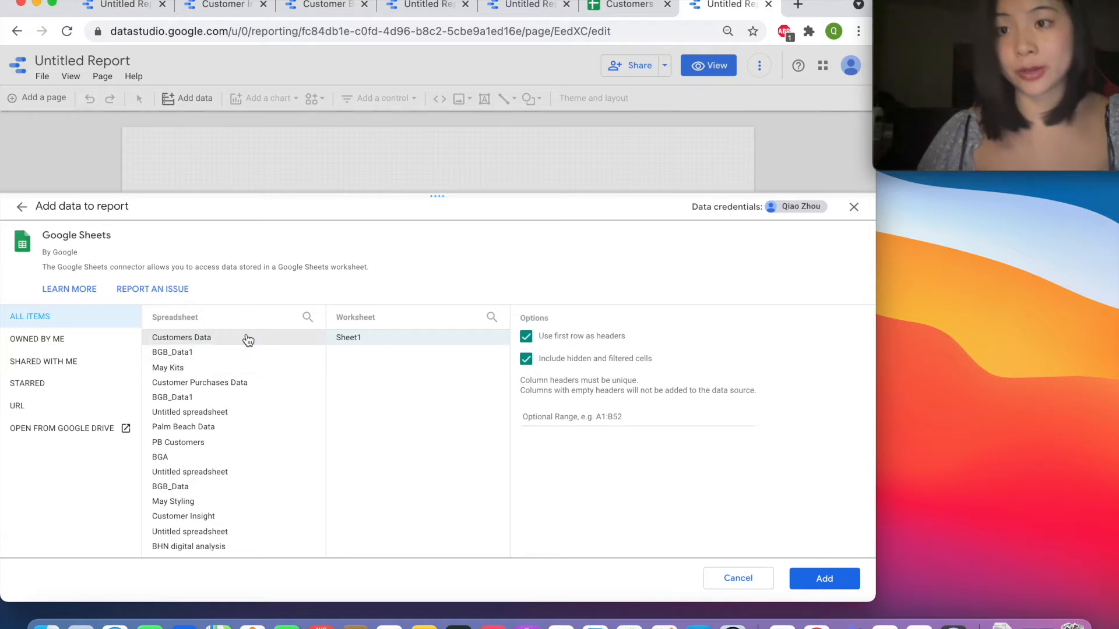
- Switch to the Customers Data spreadsheet in Google Sheets and examine its email opt-in, city, state and country columns
click(634, 6)
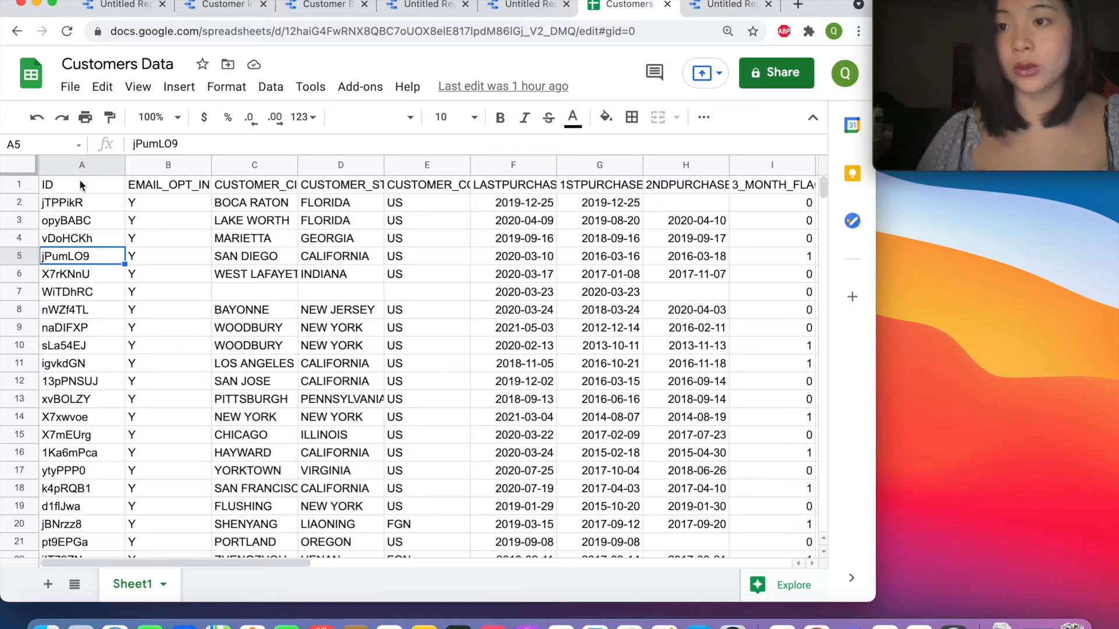
click(182, 189)
click(242, 189)
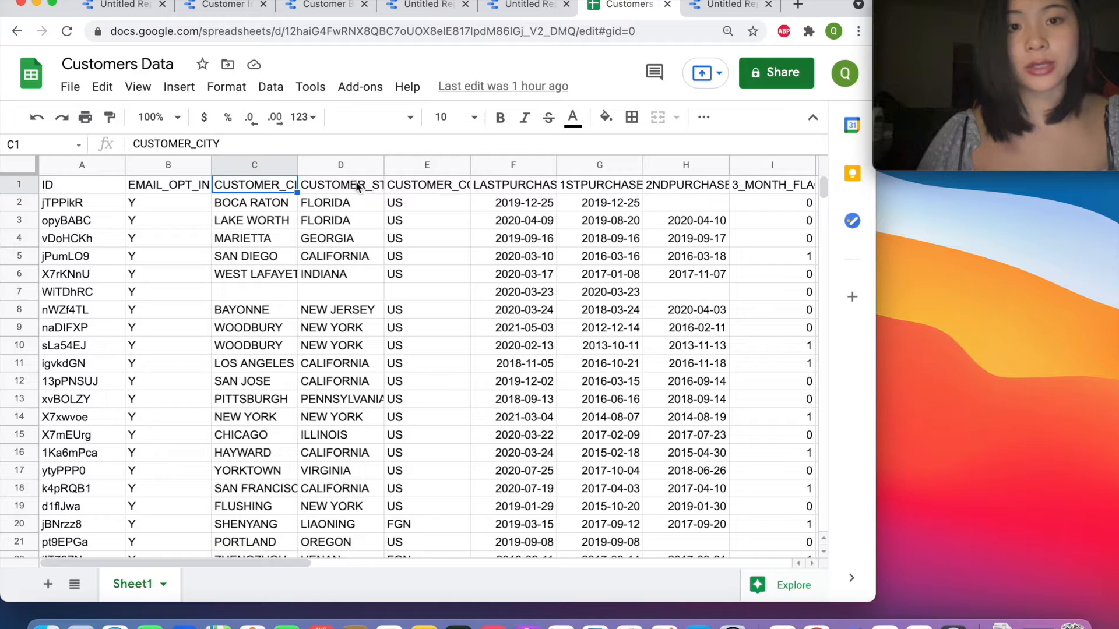
click(368, 189)
click(445, 190)
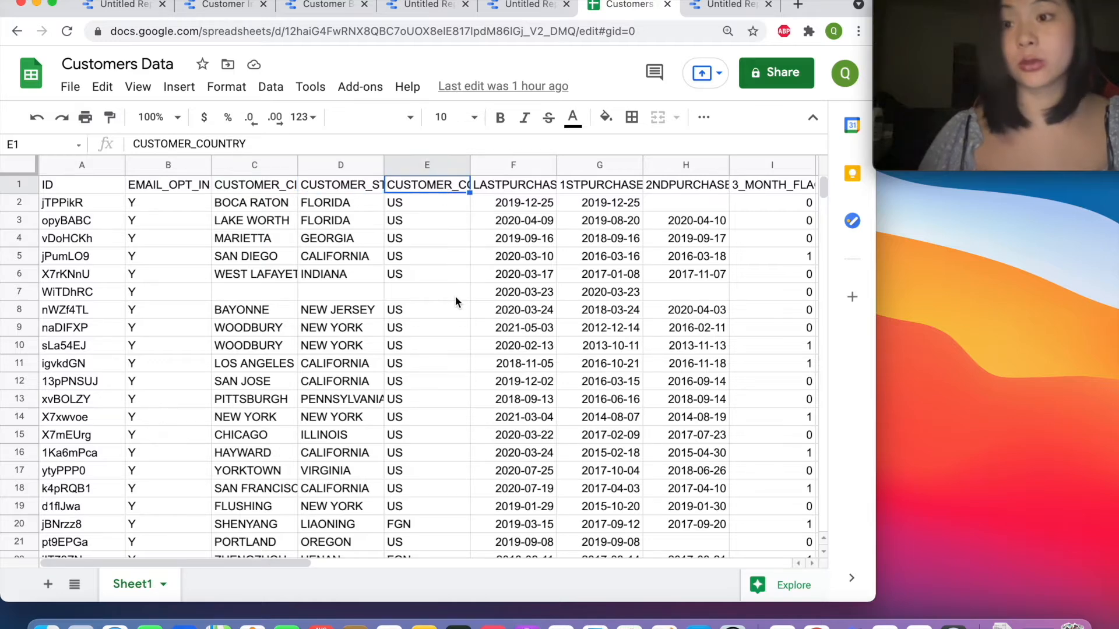
- Examine the last and first purchase date columns and the 3_MONTH_FLAG column, including its value in row 5
scroll(456, 301, right, 3)
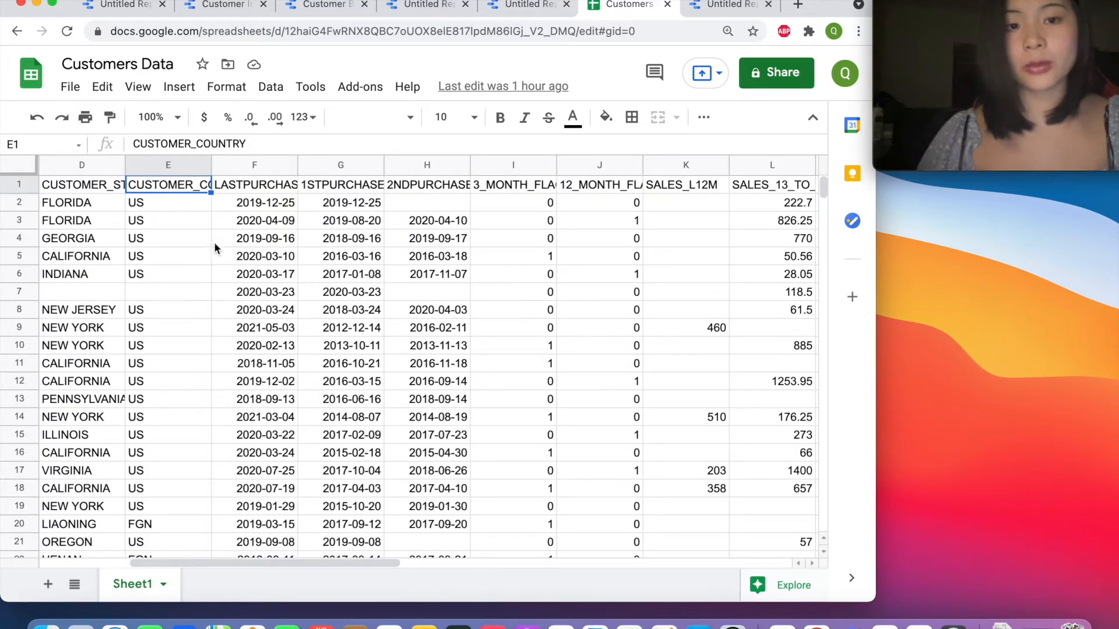
scroll(415, 249, right, 2)
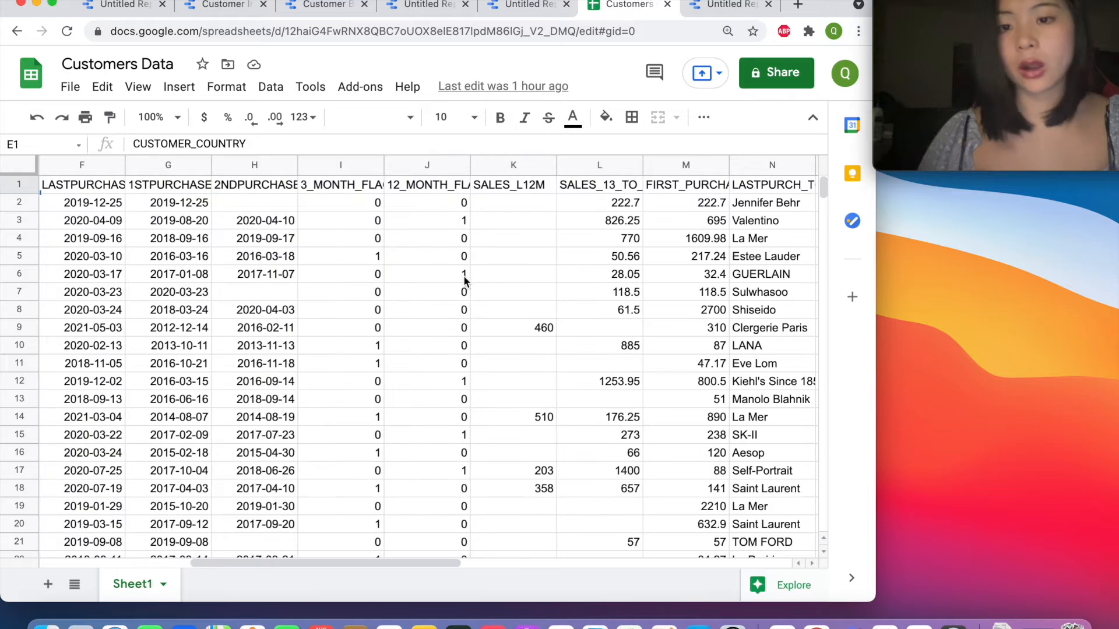
scroll(457, 361, left, 2)
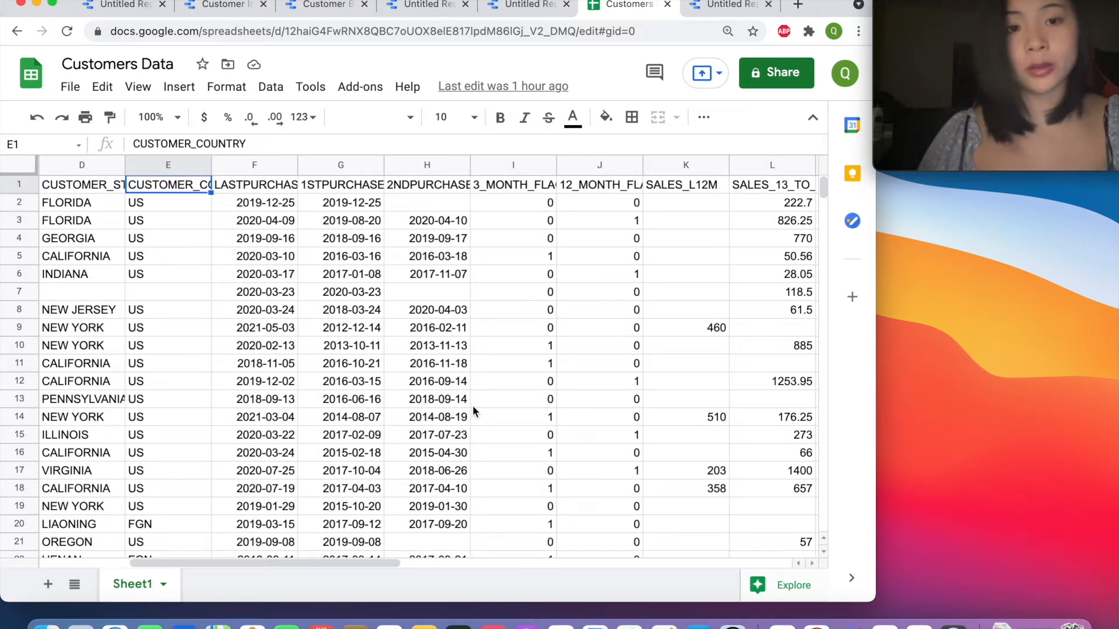
click(294, 205)
click(278, 188)
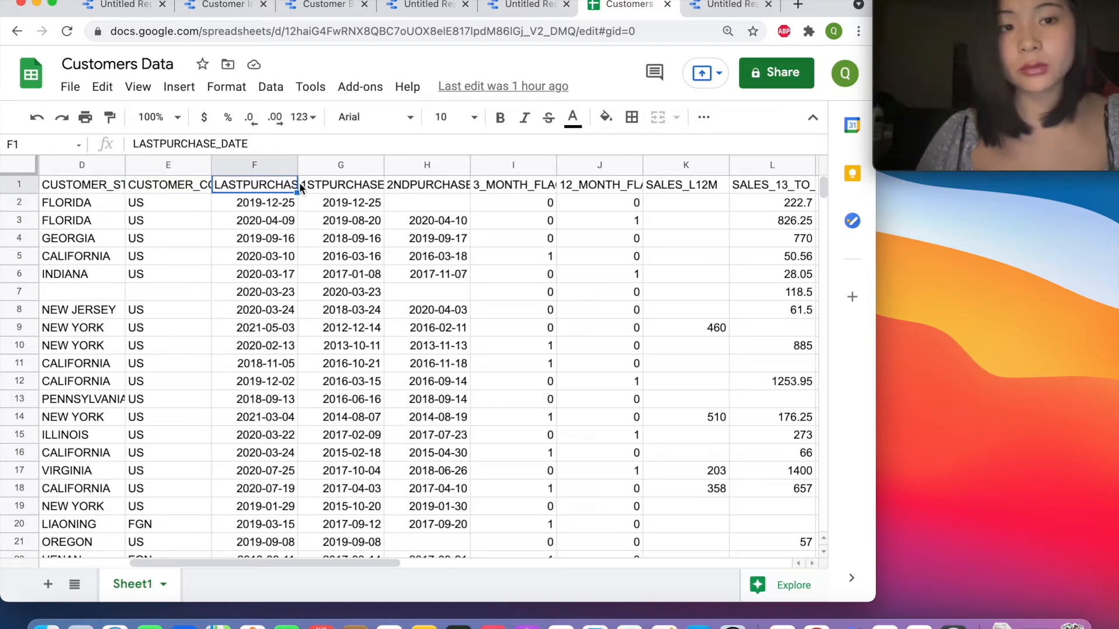
click(323, 187)
click(268, 186)
click(330, 188)
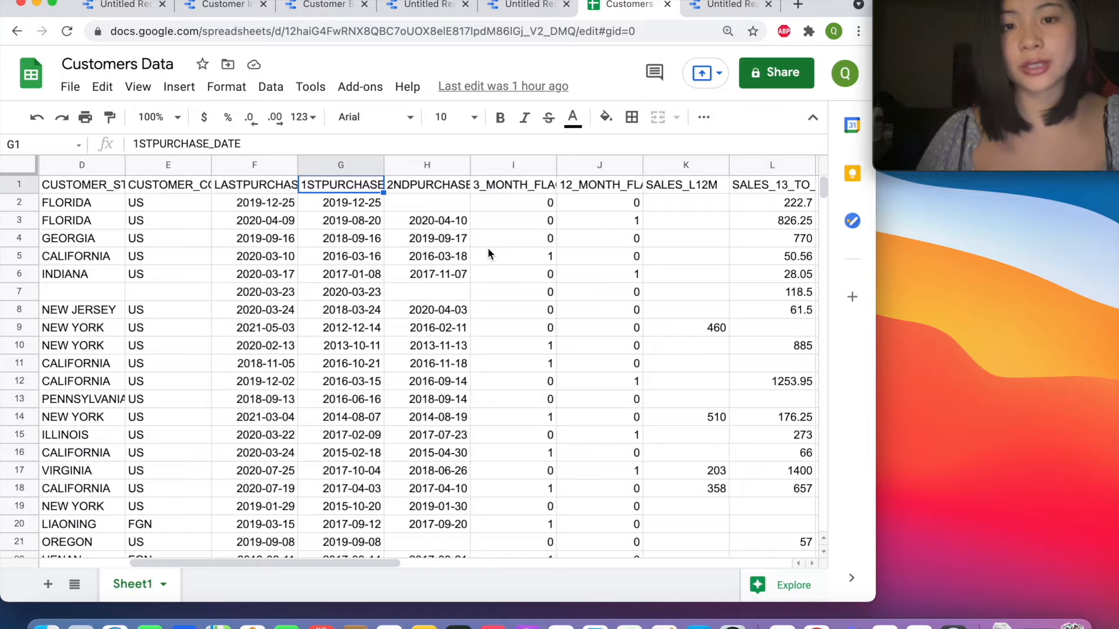
scroll(488, 247, right, 2)
click(406, 186)
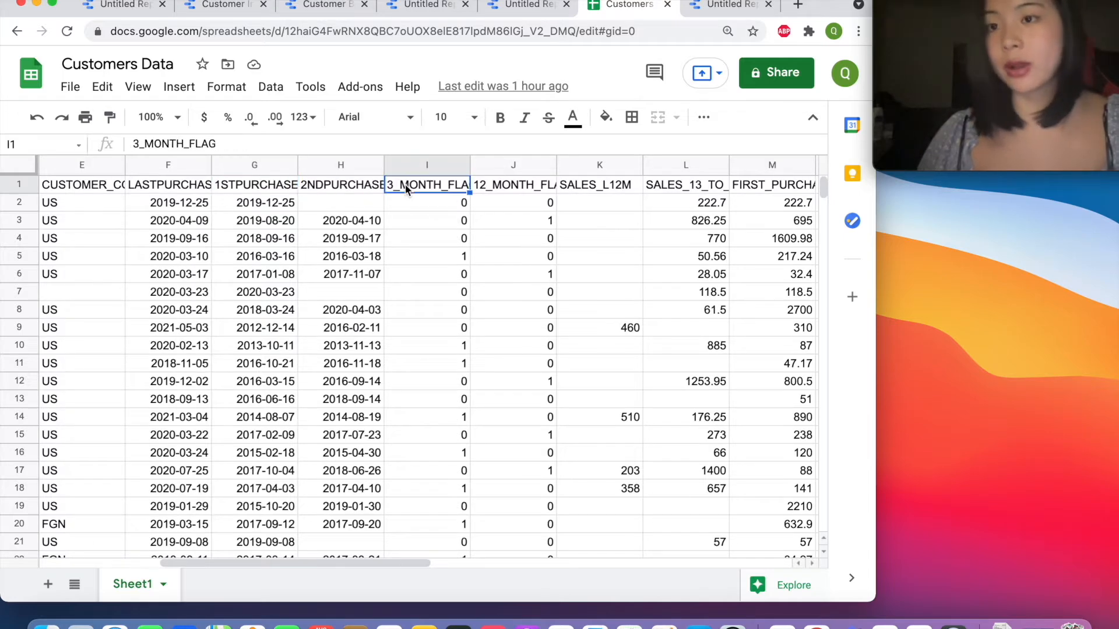
click(452, 256)
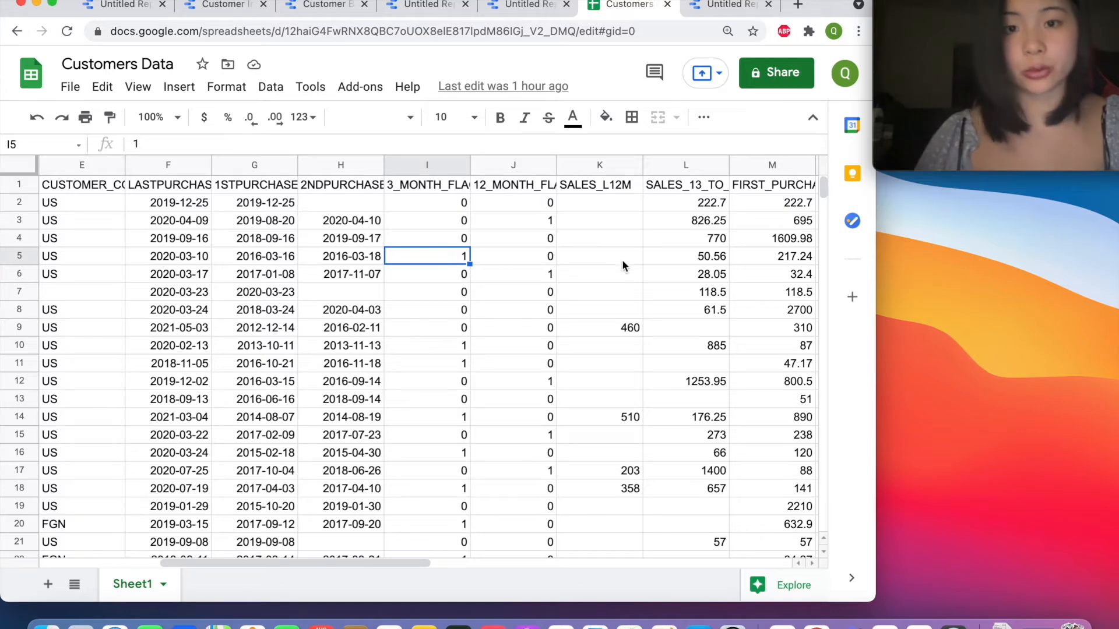
- Examine the SALES_13_TO_24M, first purchase, LASTPURCH_TOPBRAND and LASTPURCH_TOPDIV columns in the customer data
scroll(621, 260, right, 4)
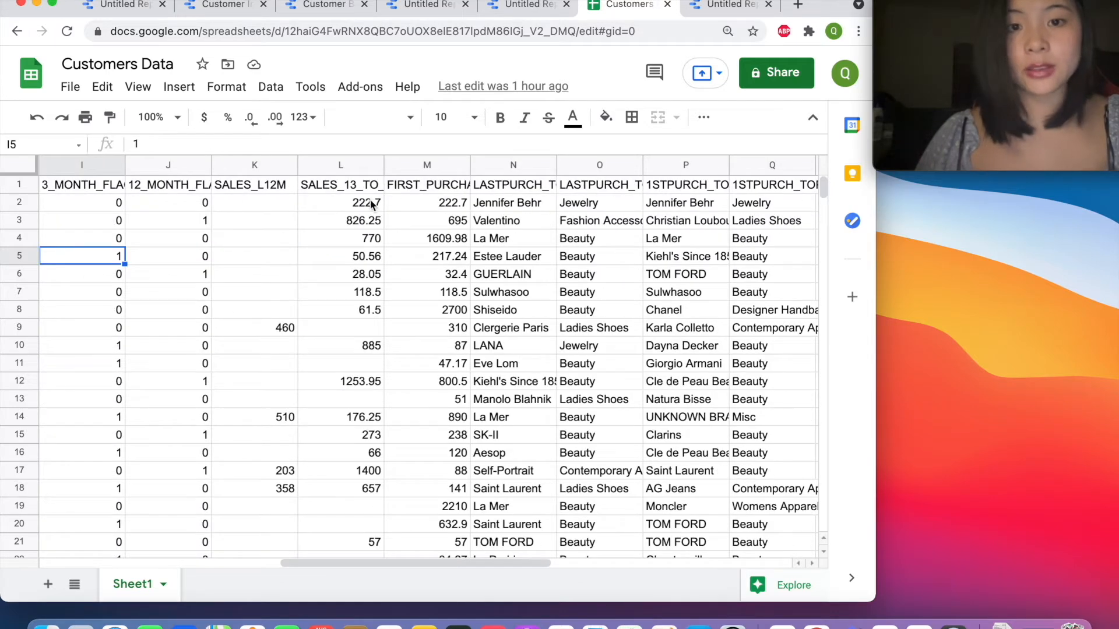
click(338, 187)
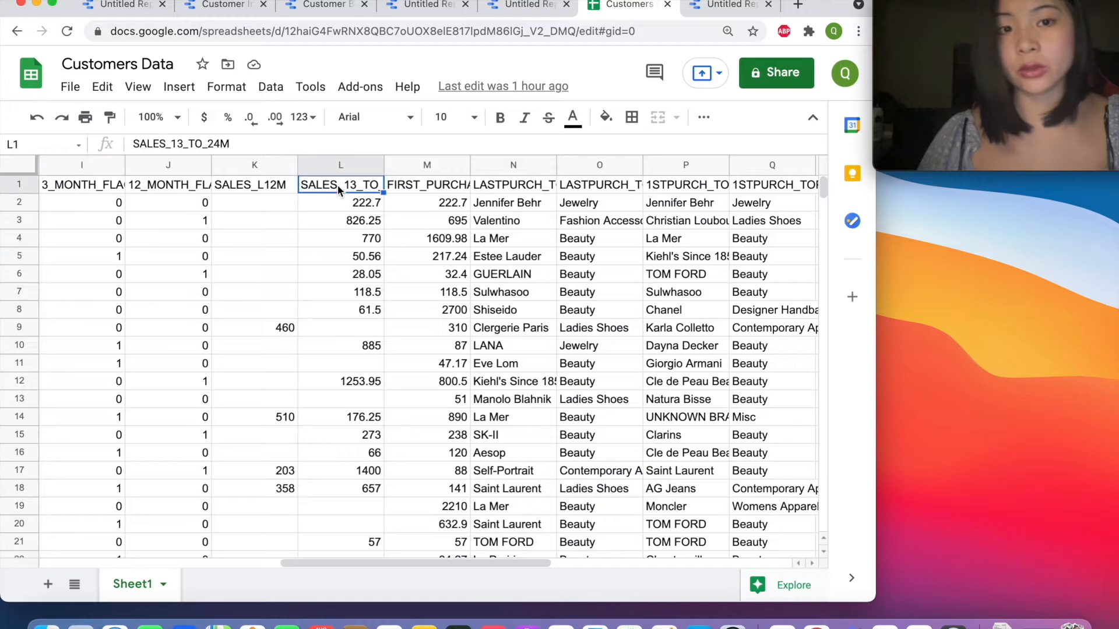
click(437, 187)
click(345, 189)
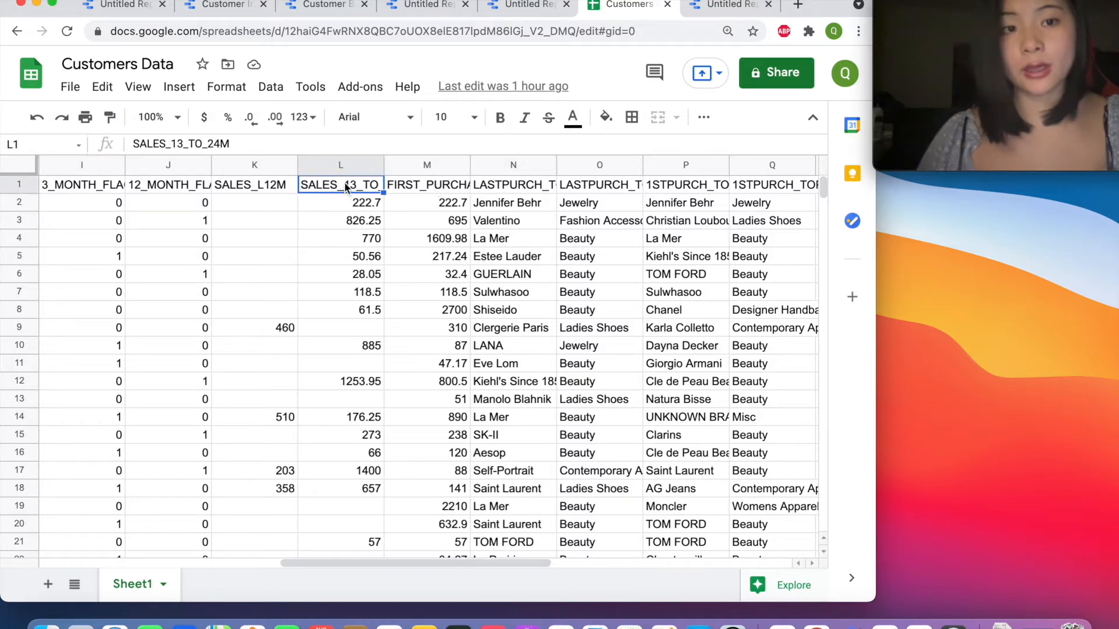
click(431, 189)
click(343, 188)
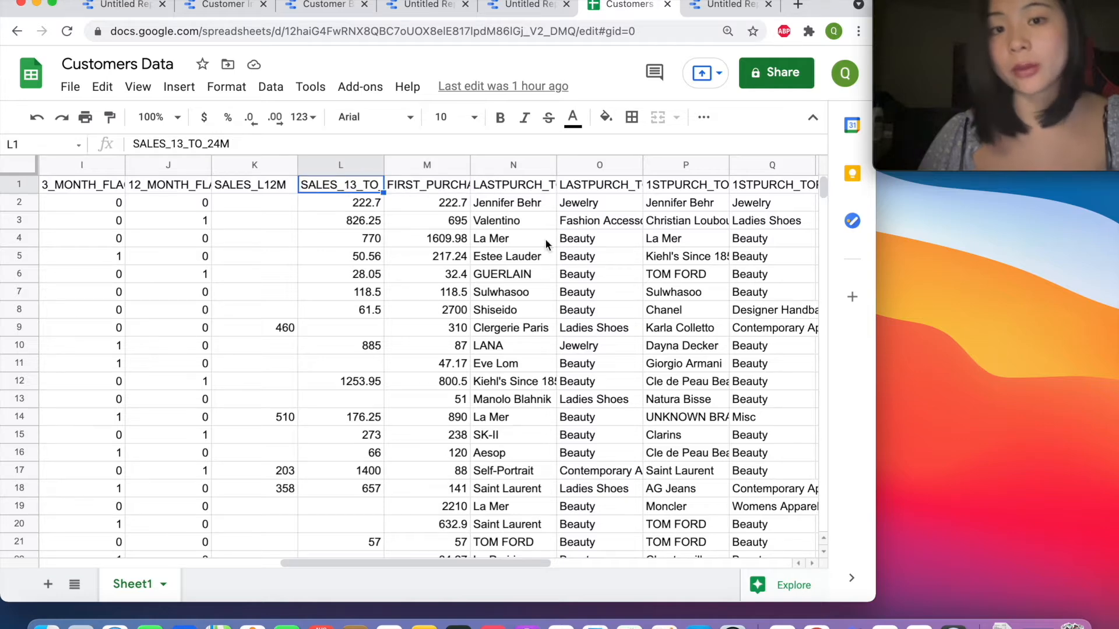
scroll(606, 262, right, 3)
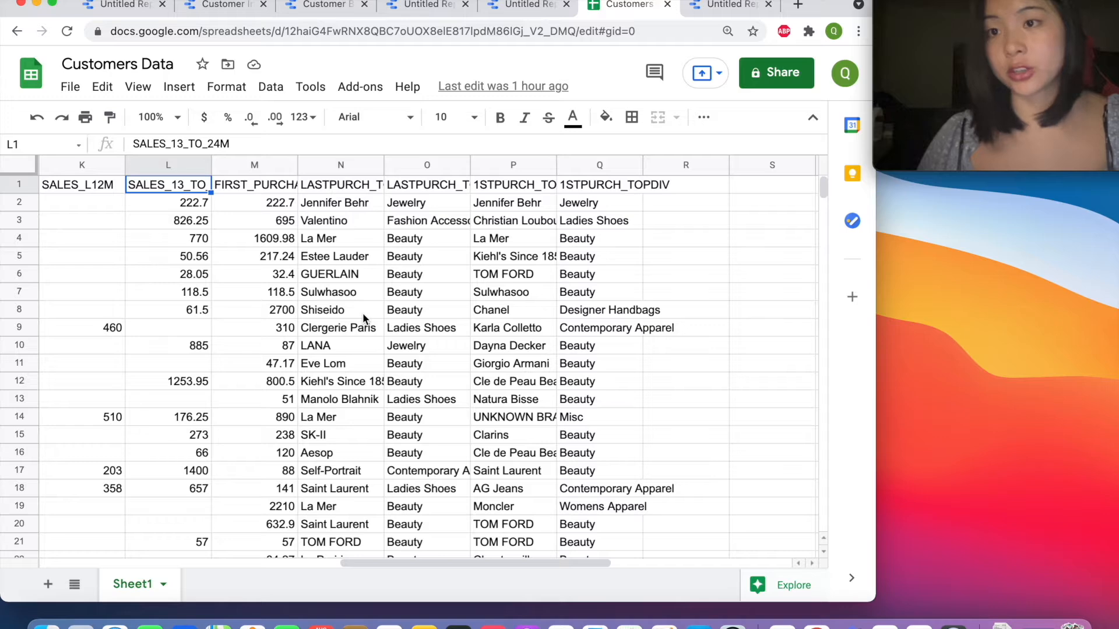
click(318, 189)
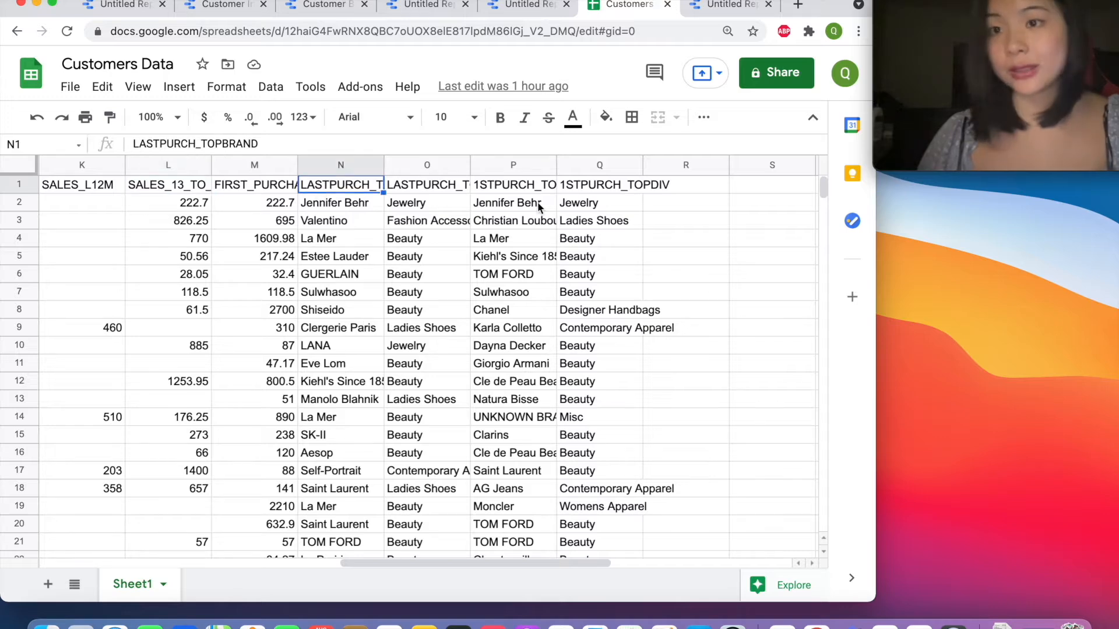
click(443, 185)
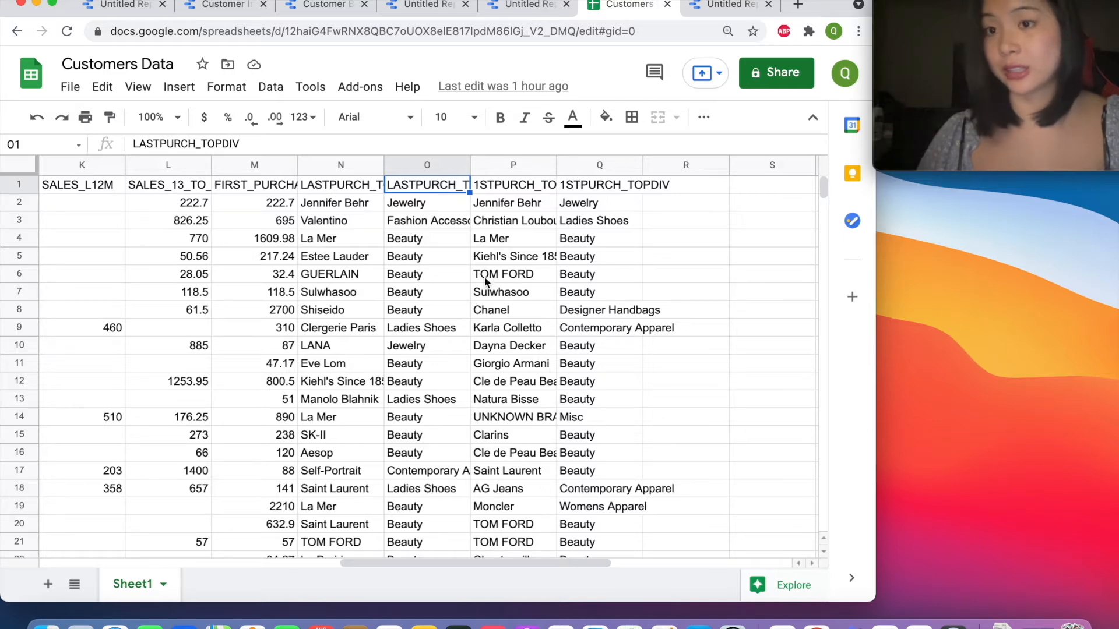
scroll(447, 284, left, 10)
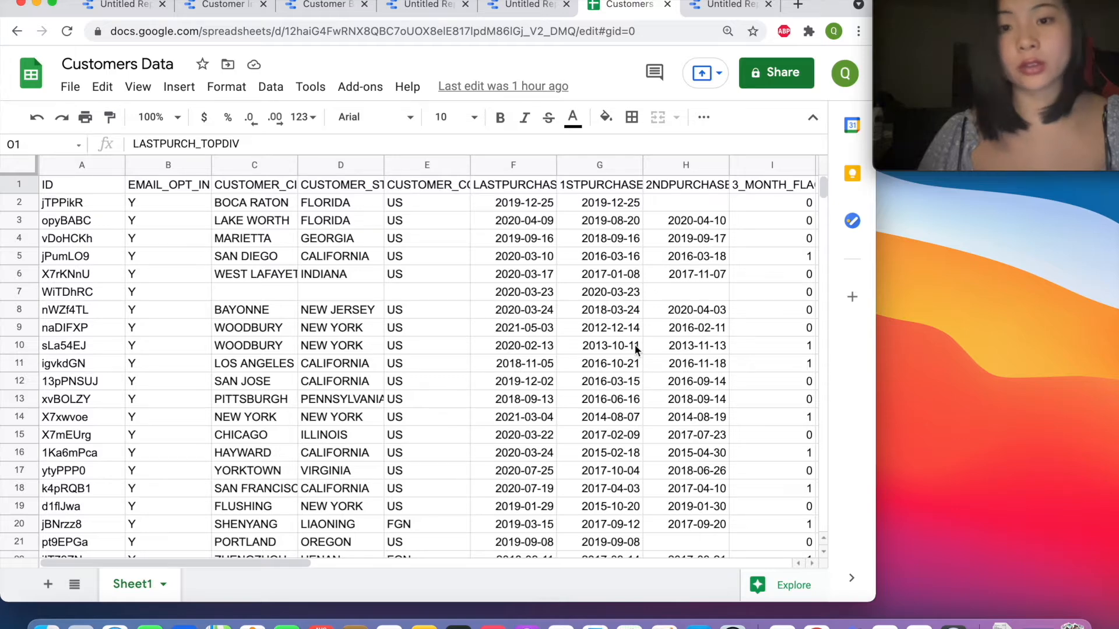
- Review the Google Sheets connection options in the Data Studio report and return to the Customers Data spreadsheet
click(722, 7)
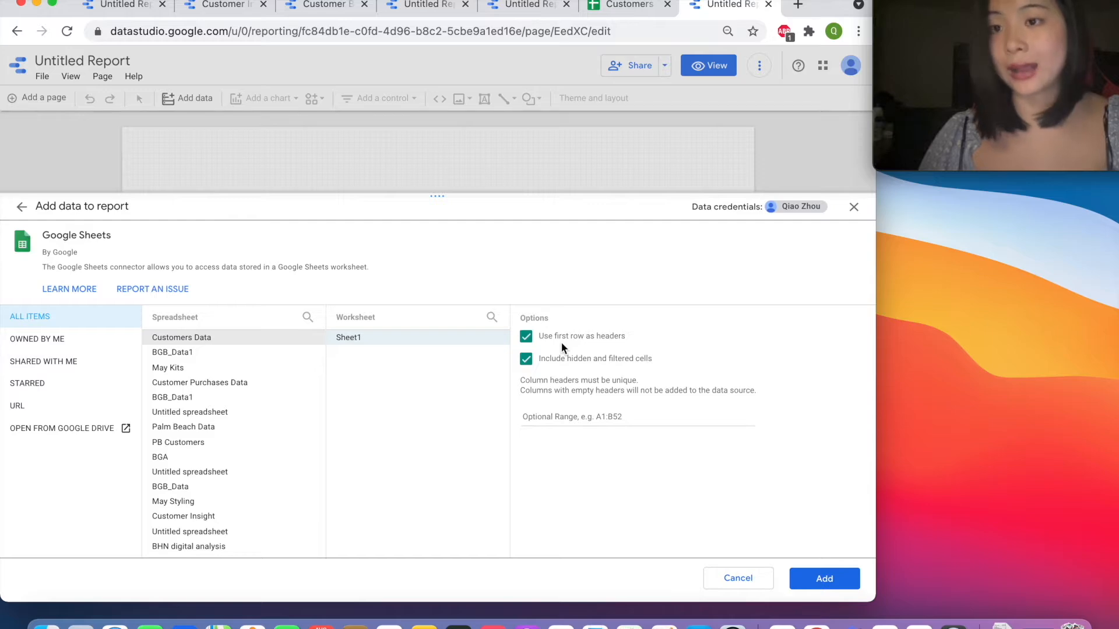
click(629, 6)
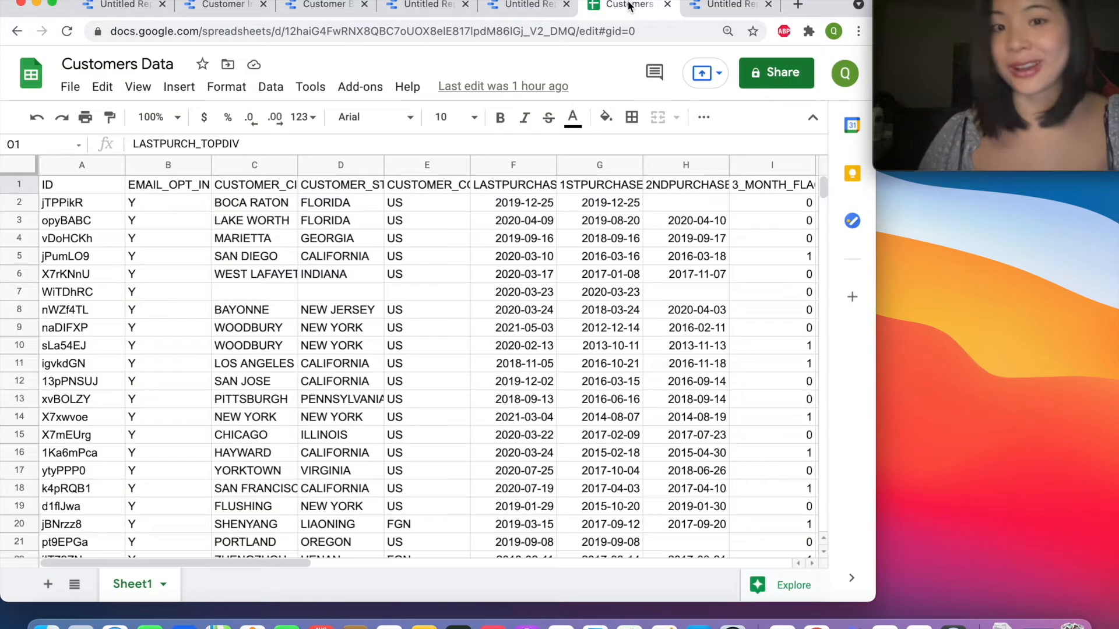
- Check the header row of the Customers Data spreadsheet, return to the Data Studio report and add Sheet1 as its data source
click(35, 182)
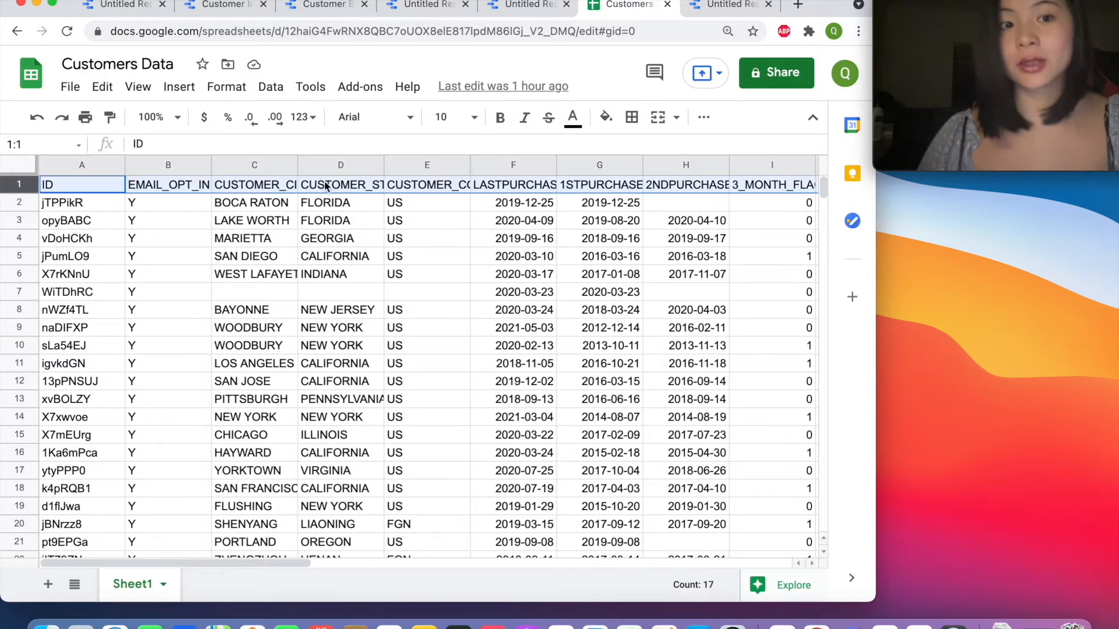
click(727, 5)
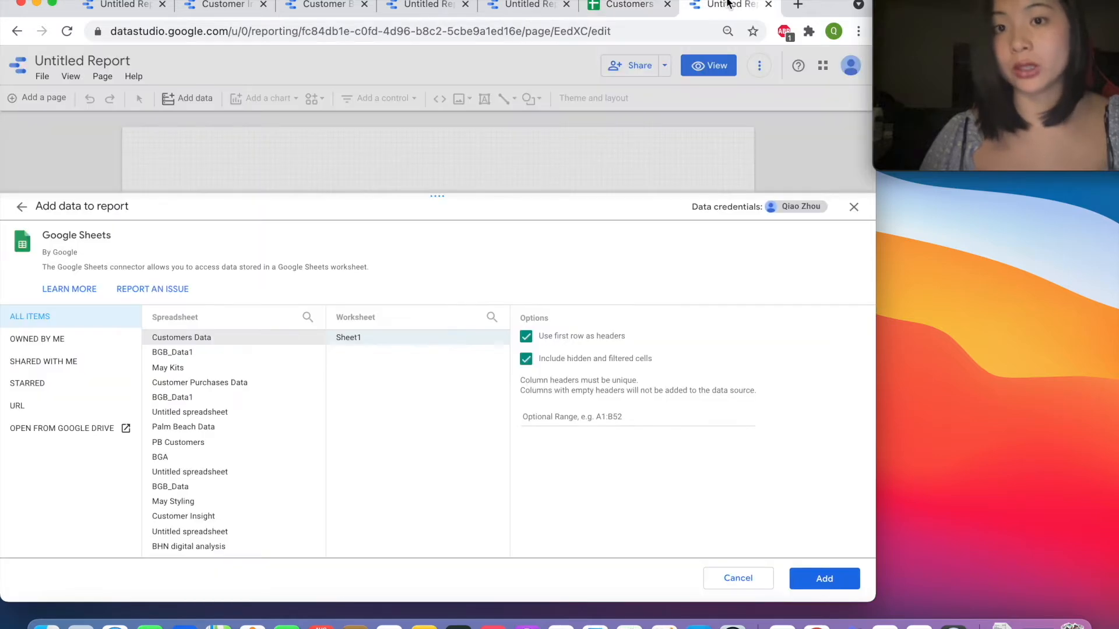
click(823, 579)
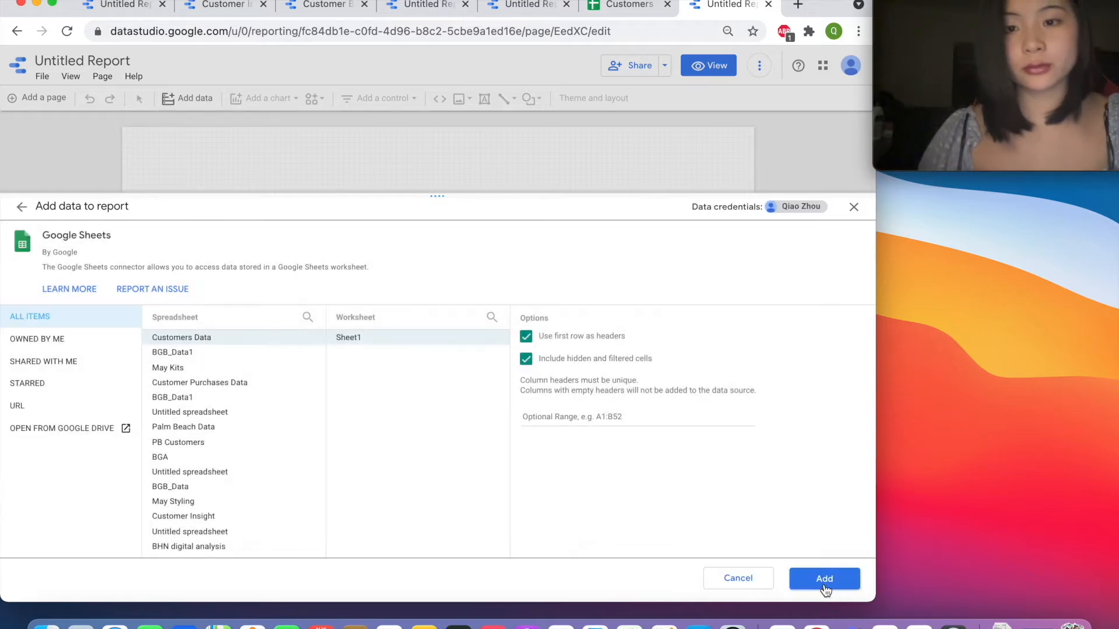
click(824, 580)
click(573, 396)
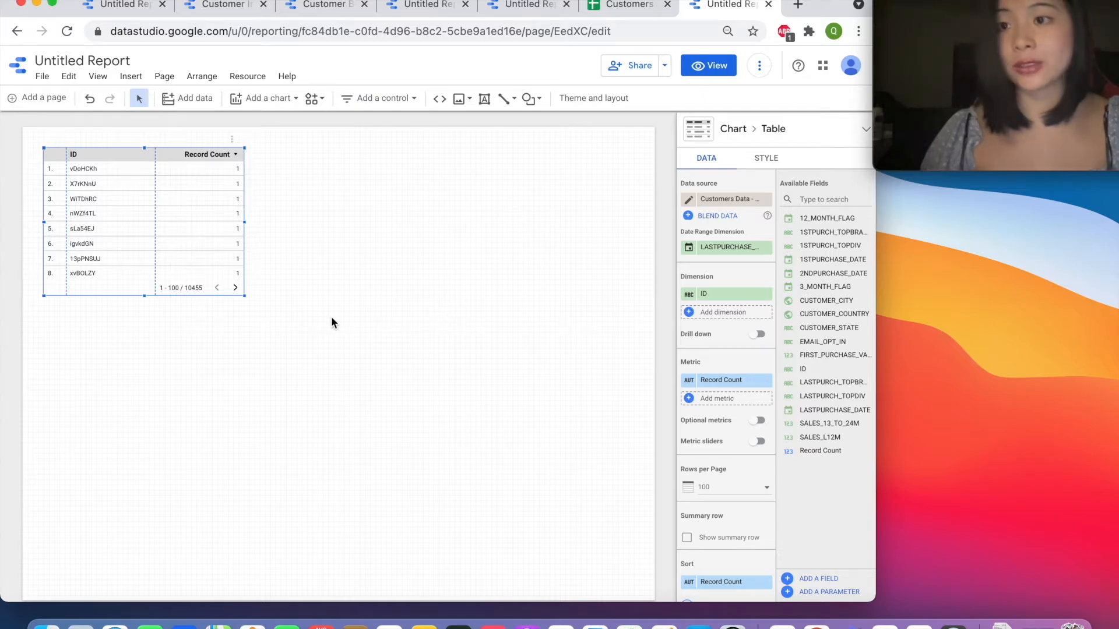
- Set the current page's canvas size to Screen (16:9) - Landscape
click(165, 78)
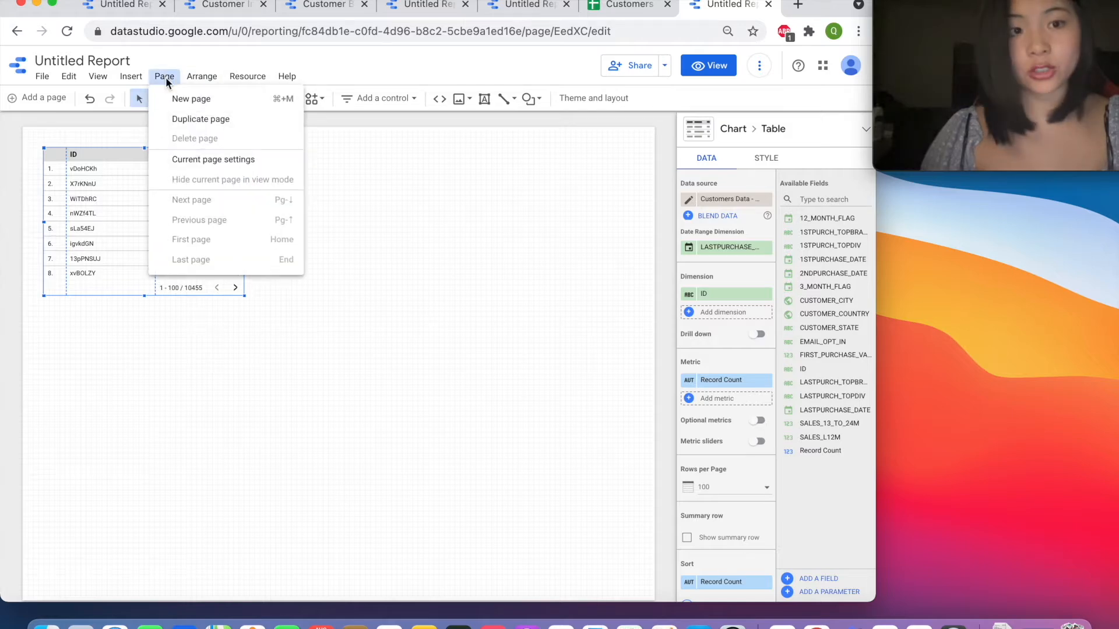
click(222, 160)
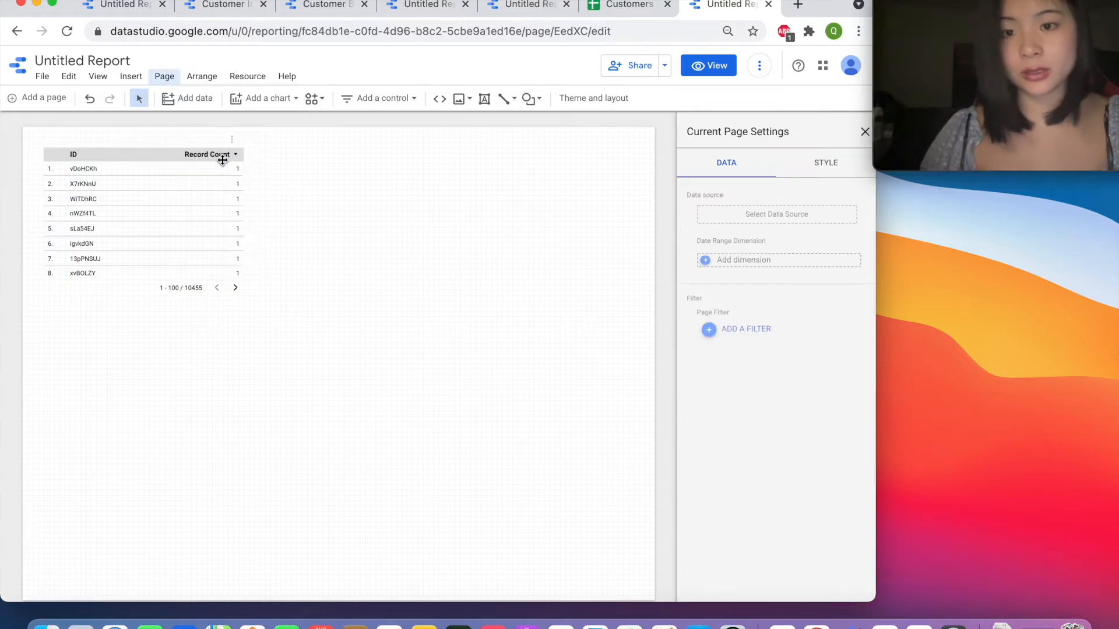
click(824, 170)
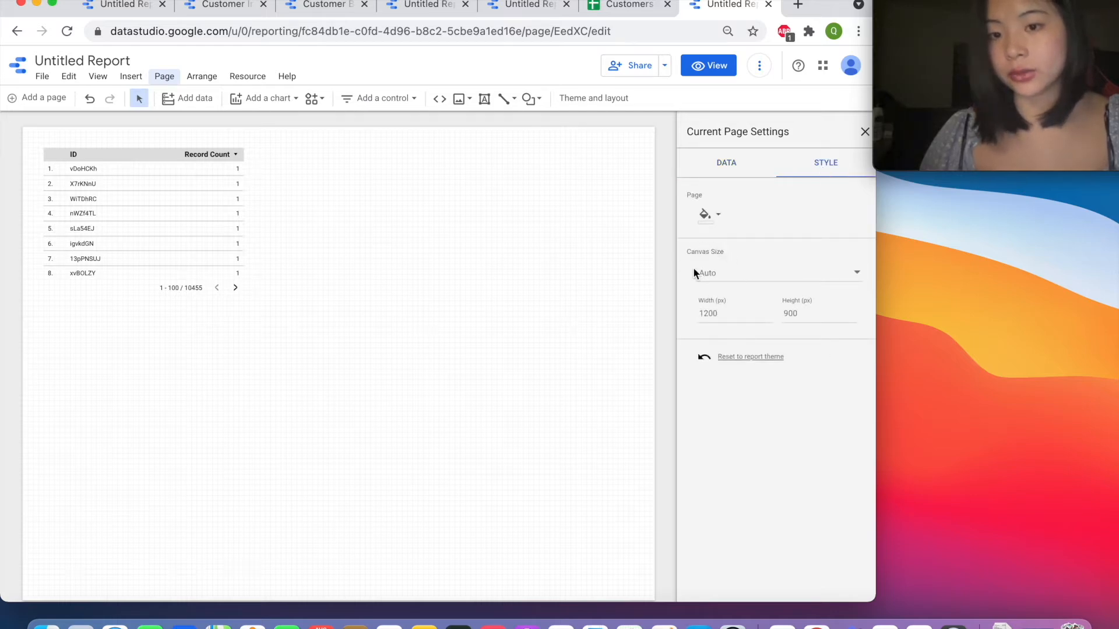
click(860, 275)
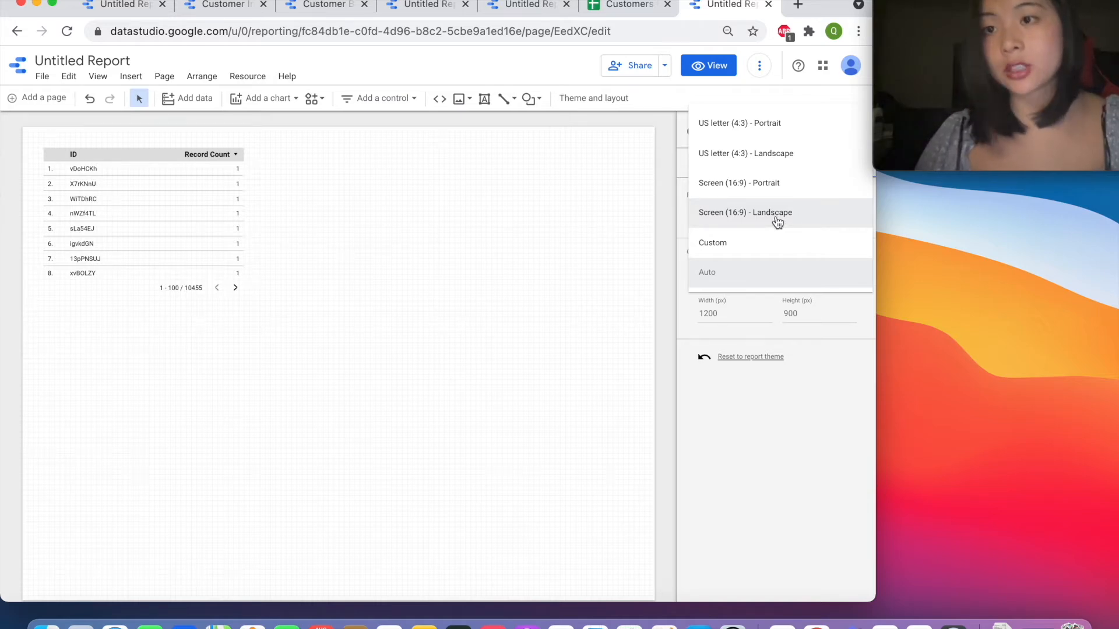
click(716, 219)
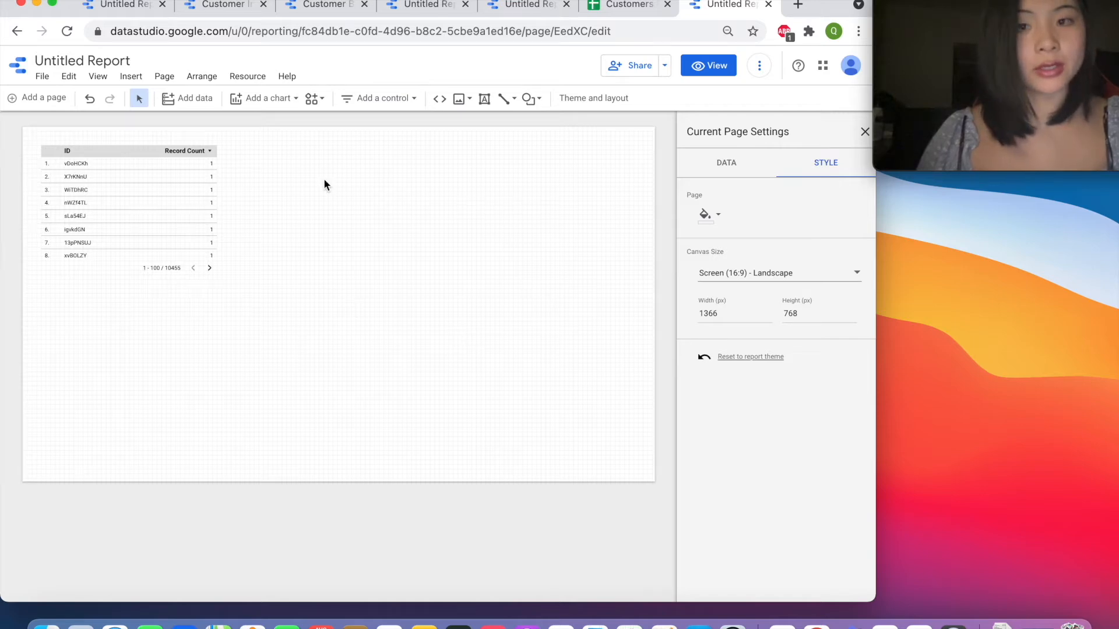
- Apply the Constellation theme to the report
click(371, 200)
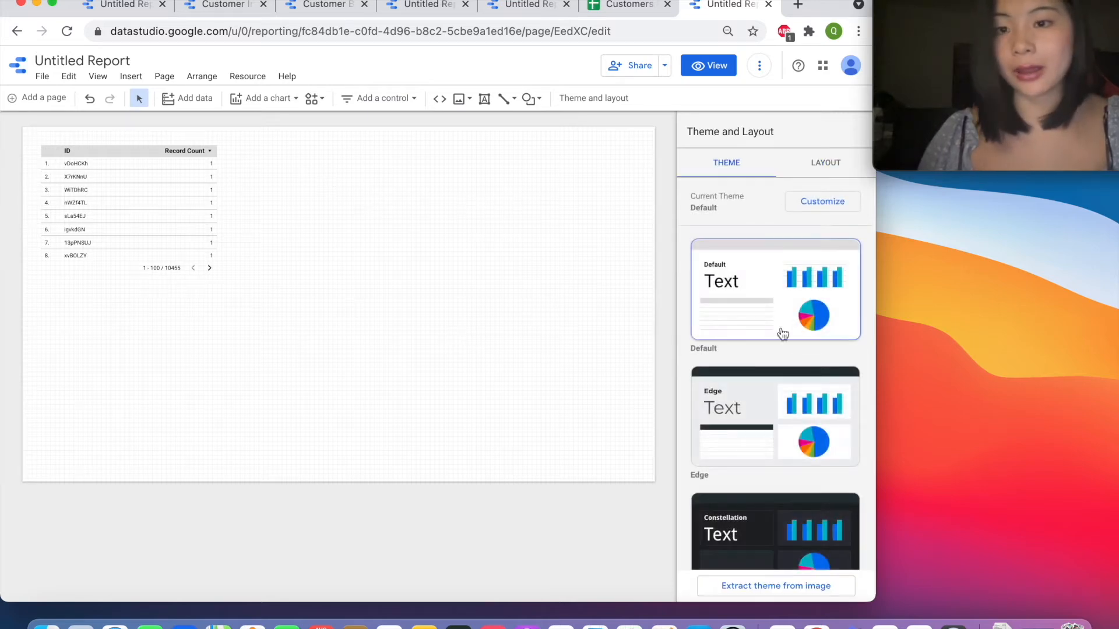
scroll(796, 396, down, 3)
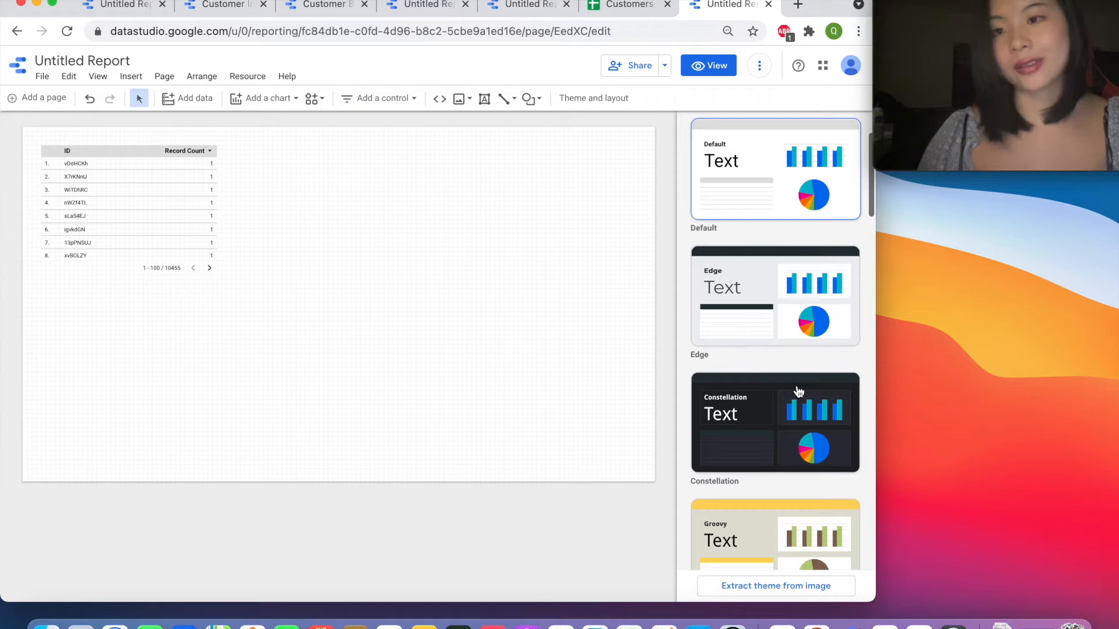
scroll(785, 431, down, 2)
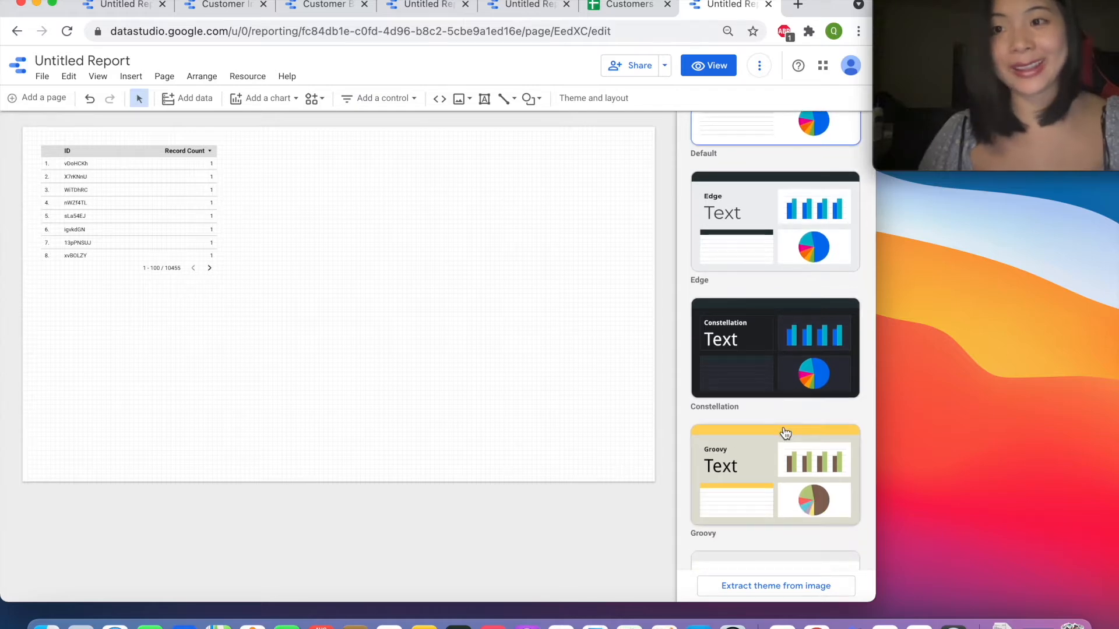
click(762, 368)
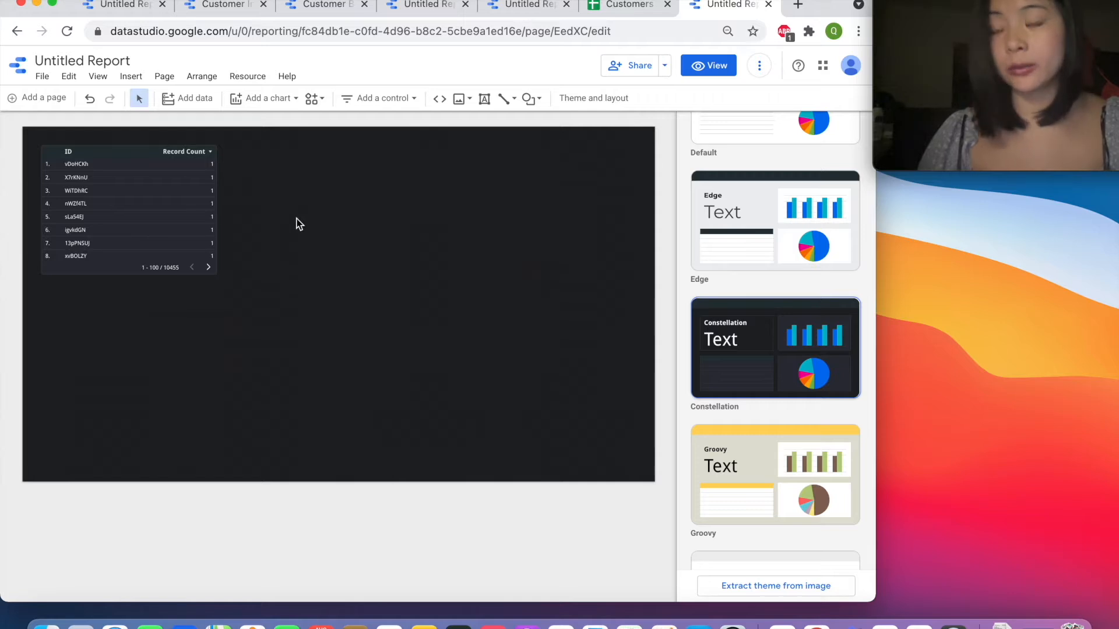
- Edit the table's Customers Data source, changing the field types of 12_MONTH_FLAG and 3_MONTH_FLAG to Text
click(125, 151)
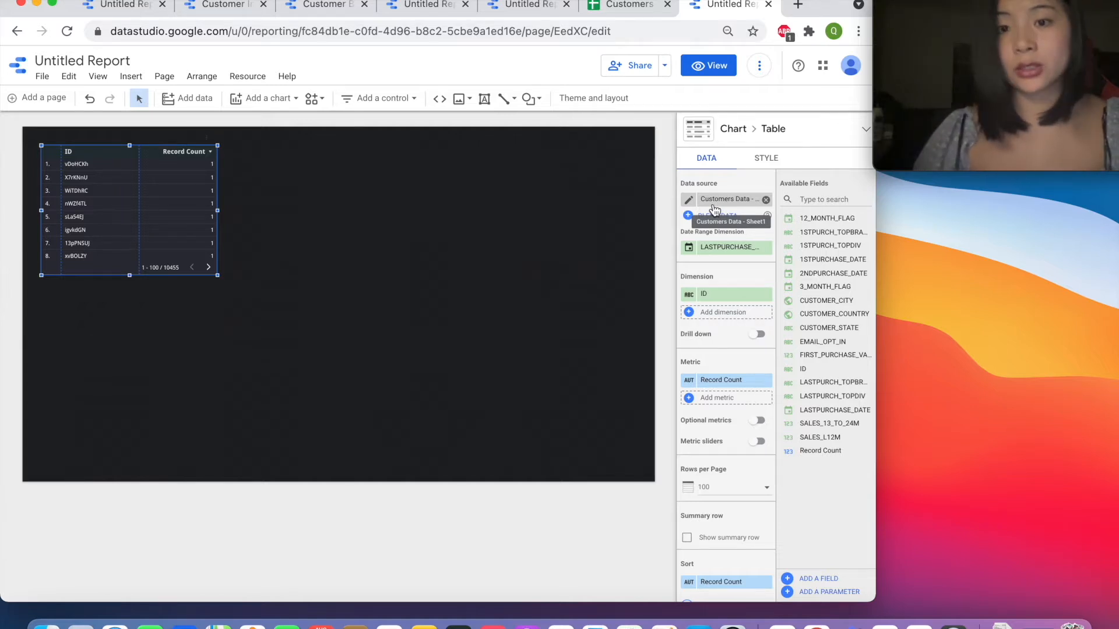
click(689, 199)
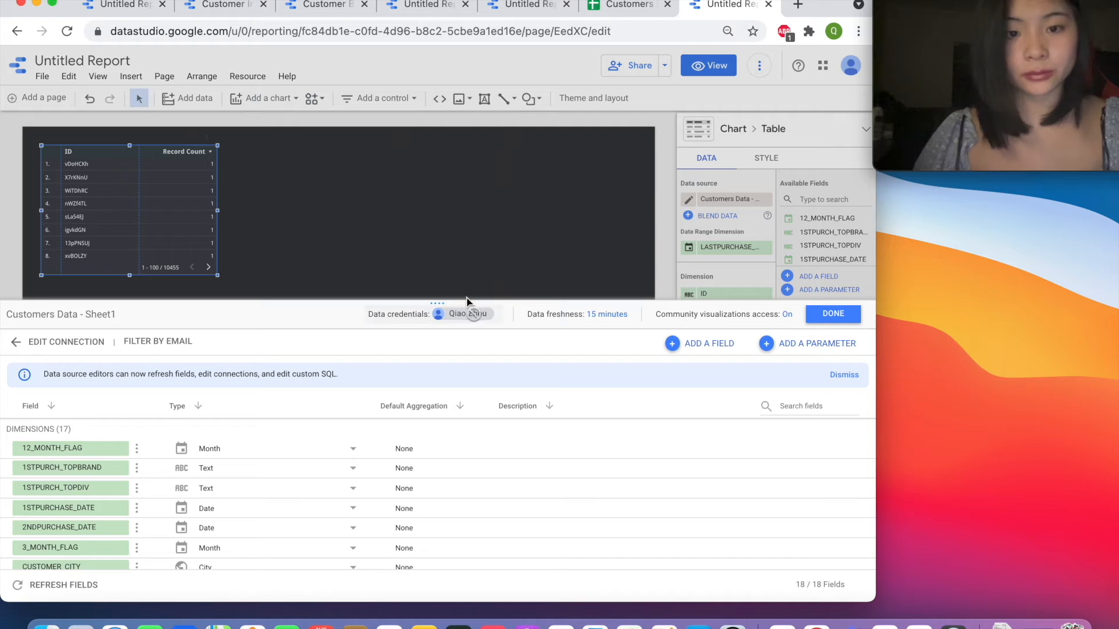
drag(467, 300, 440, 195)
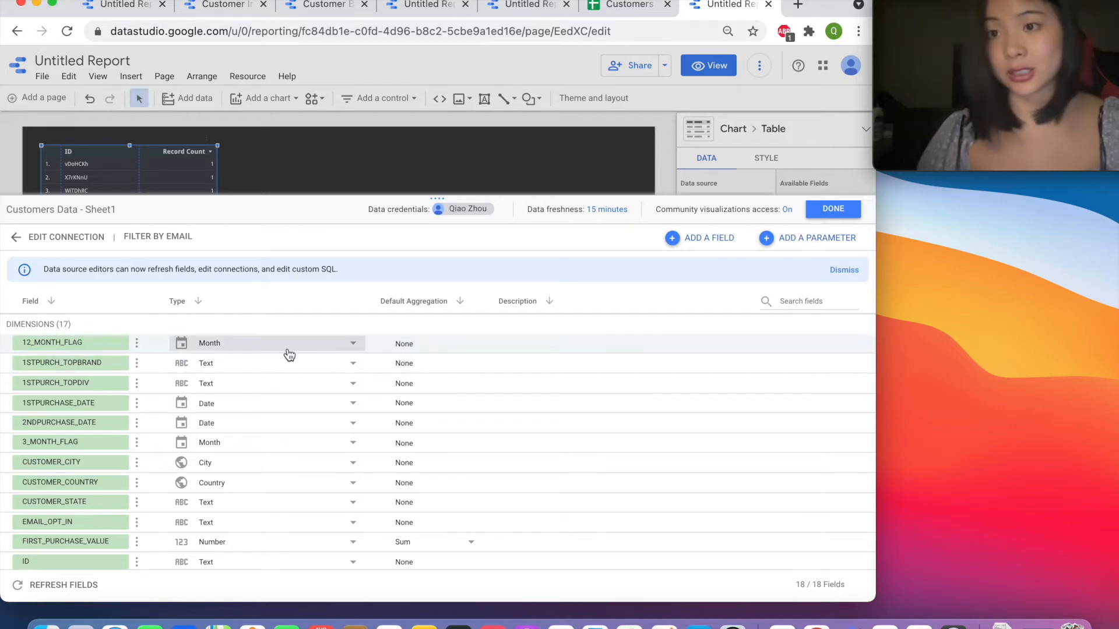
click(324, 343)
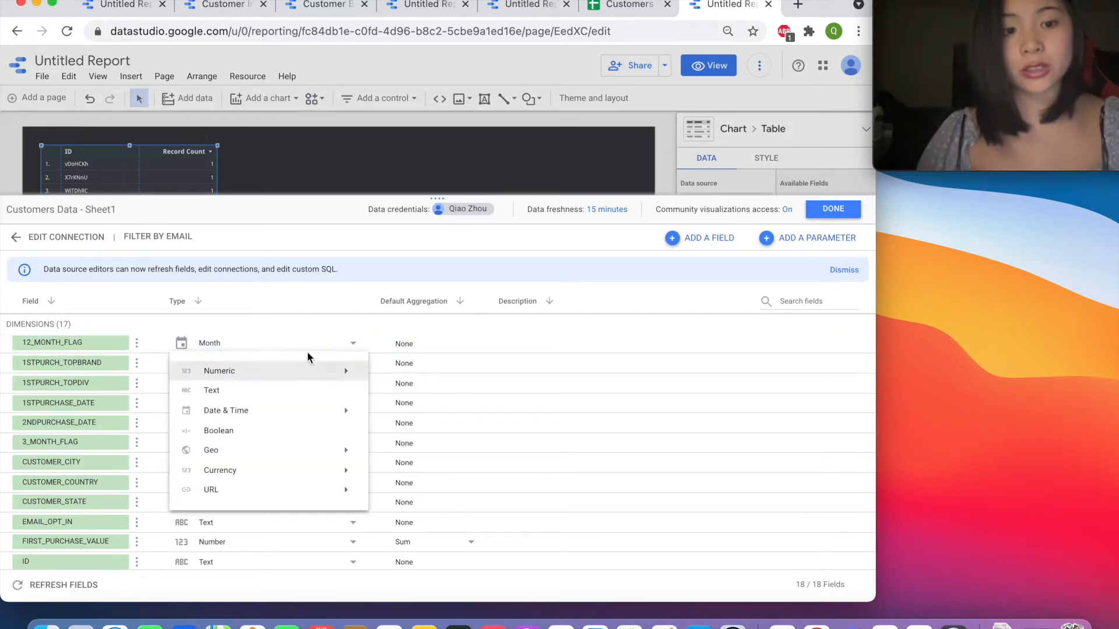
click(265, 392)
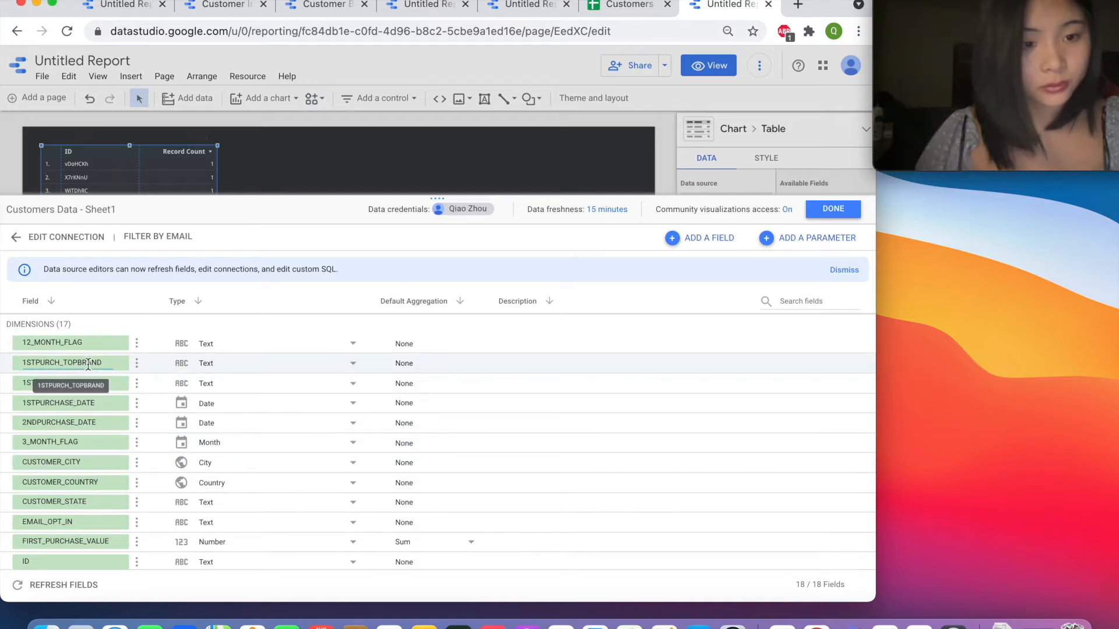
scroll(104, 425, down, 2)
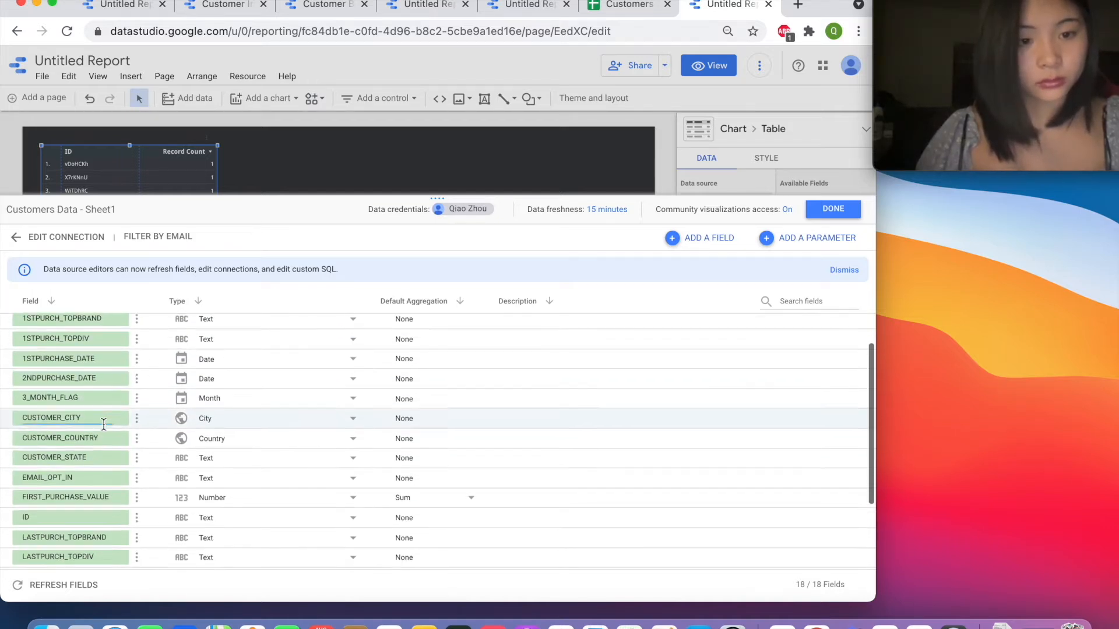
click(260, 382)
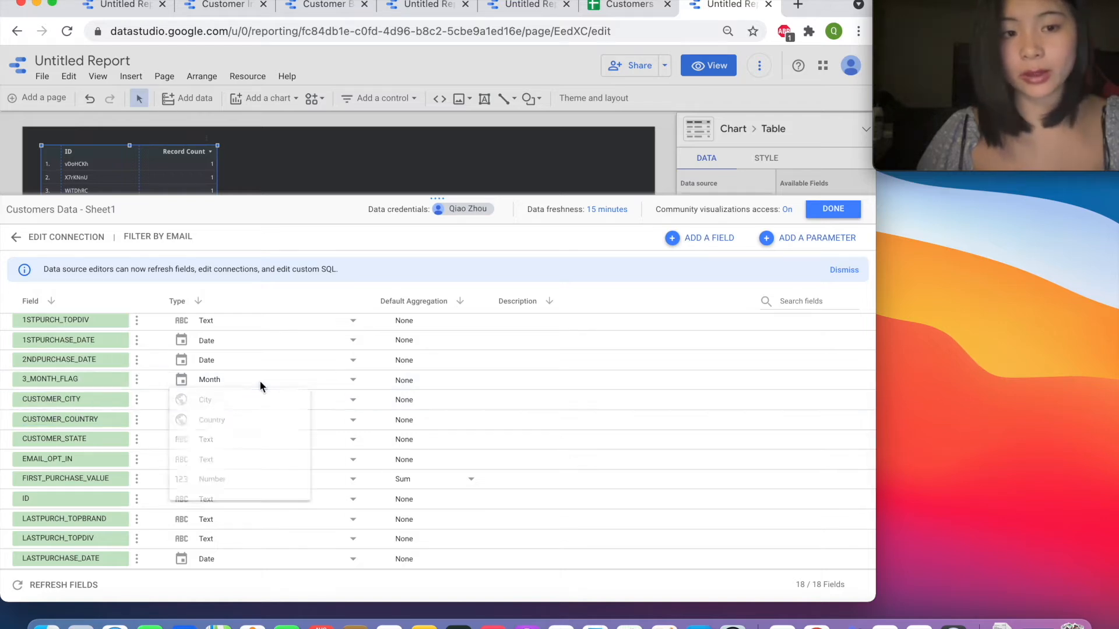
click(254, 430)
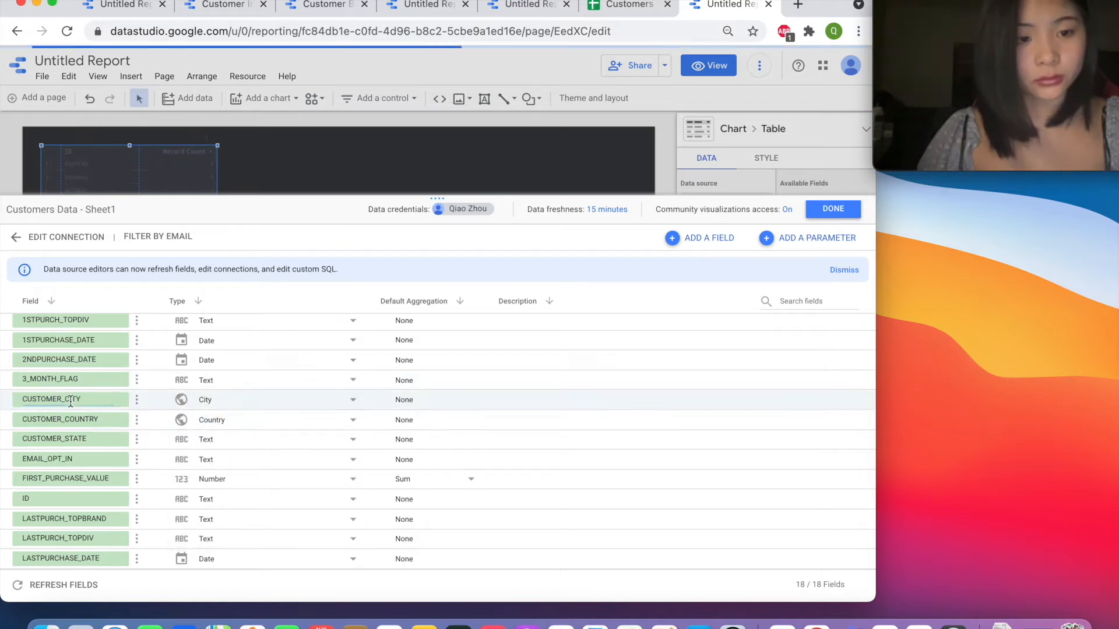
- Change the CUSTOMER_STATE field type to the Geo type City and finish editing the data source
scroll(89, 390, down, 2)
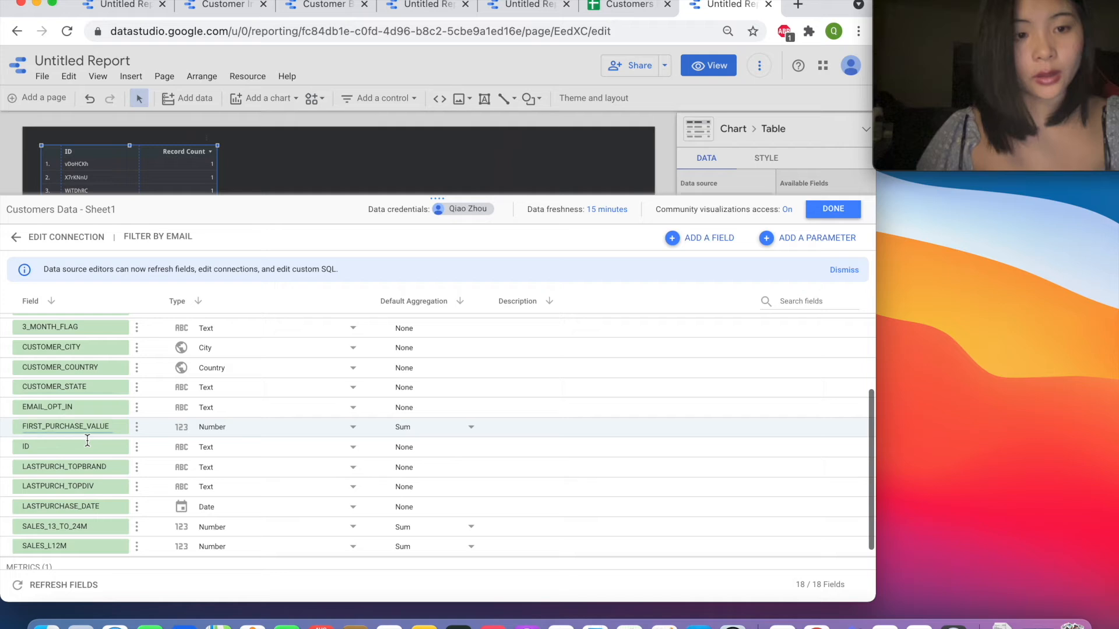
click(212, 391)
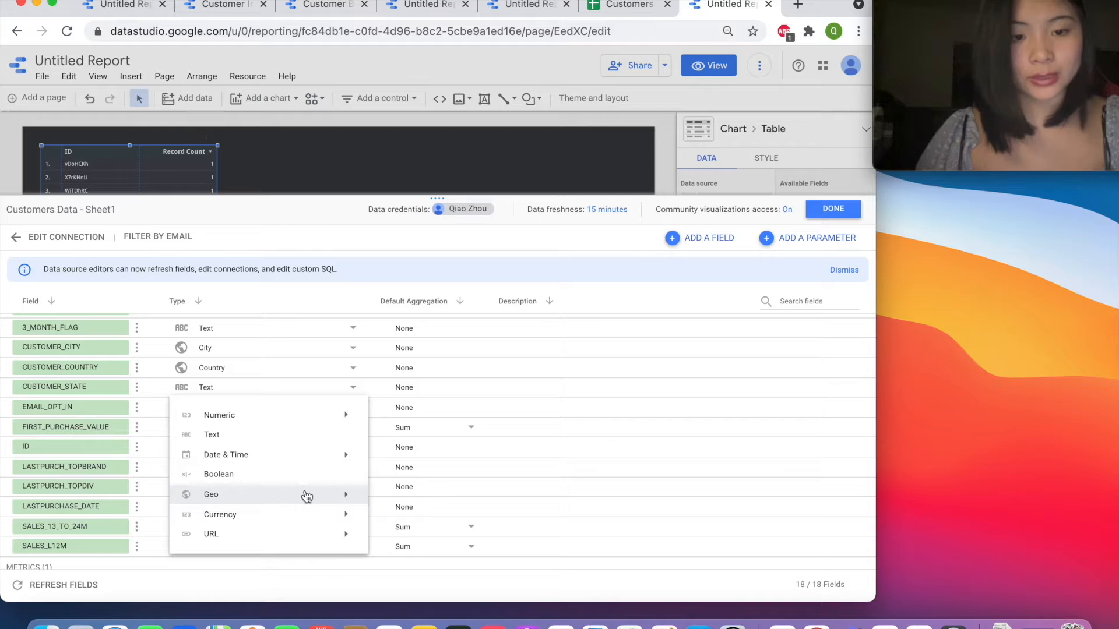
click(277, 355)
click(222, 396)
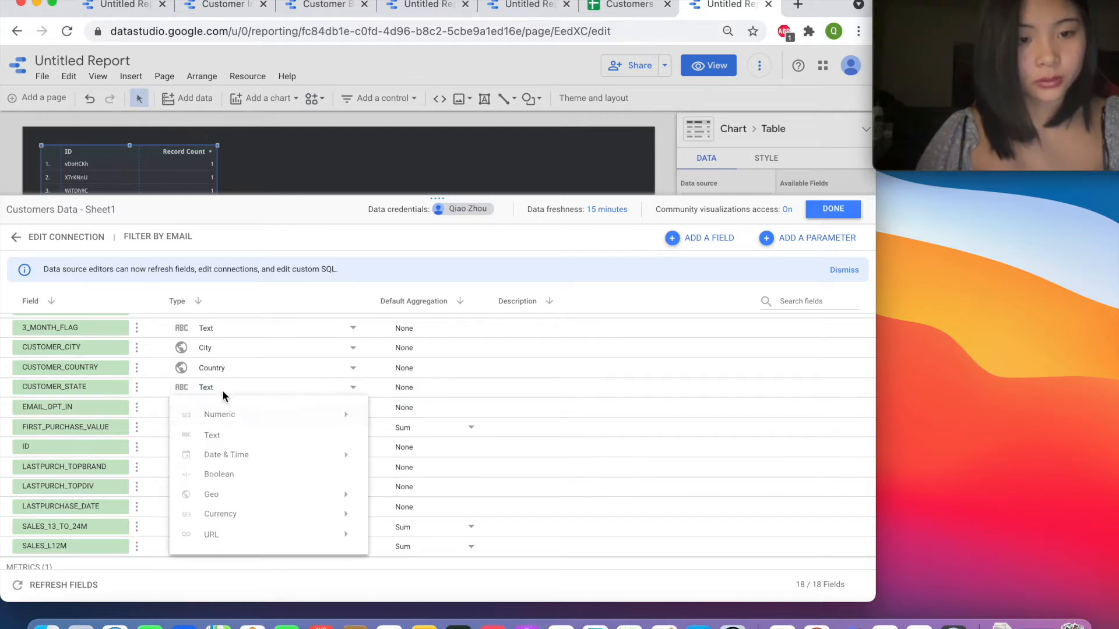
mouse_move(250, 497)
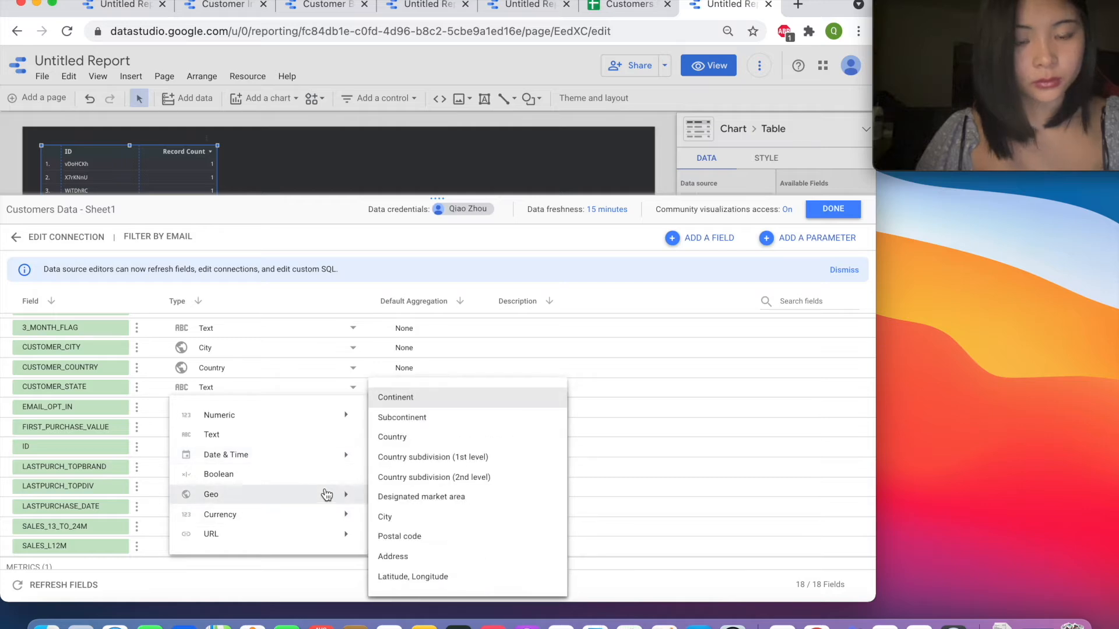
click(425, 518)
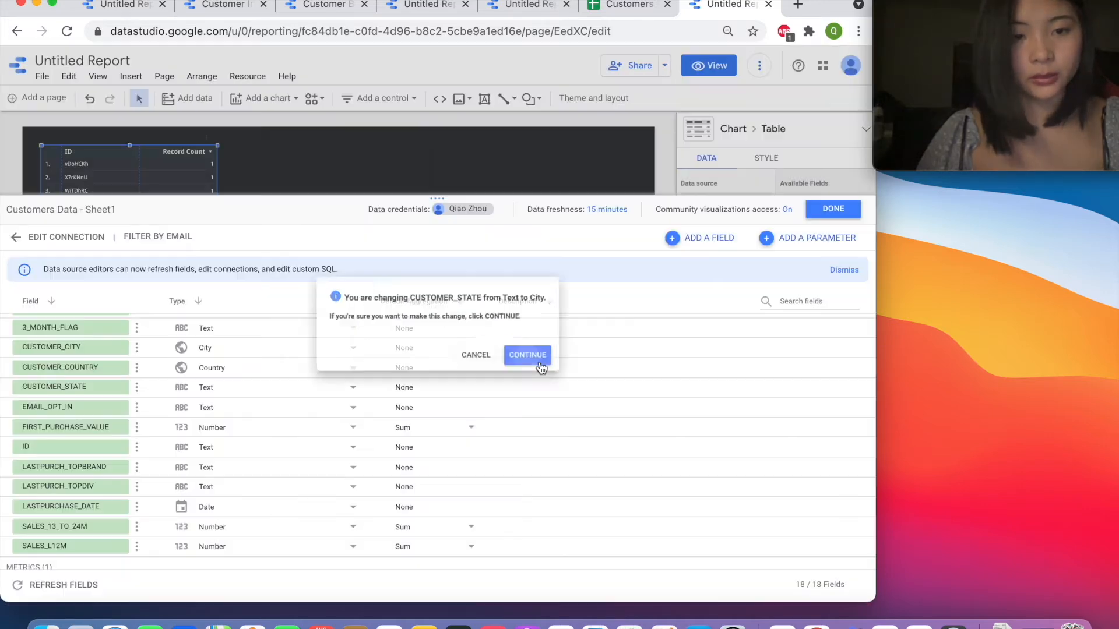
click(539, 363)
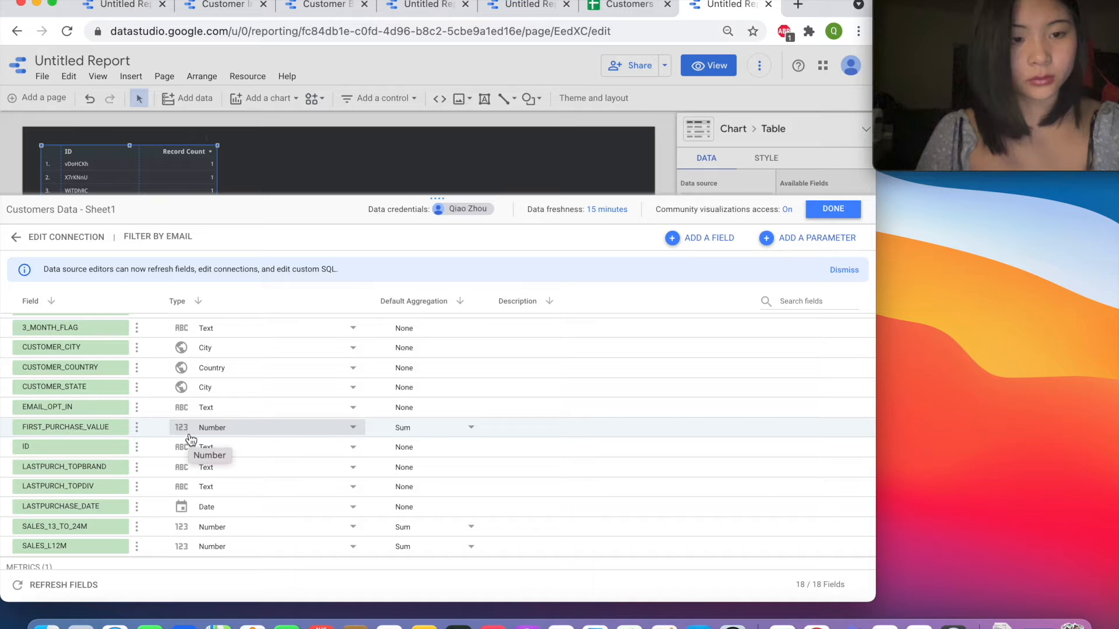
scroll(151, 484, down, 1)
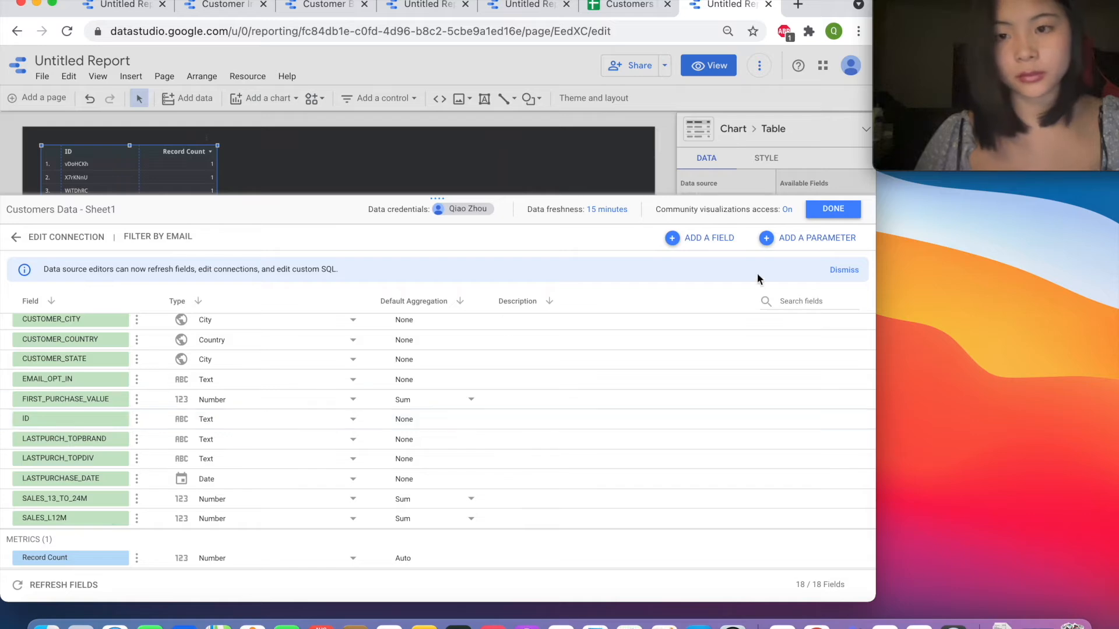
click(839, 211)
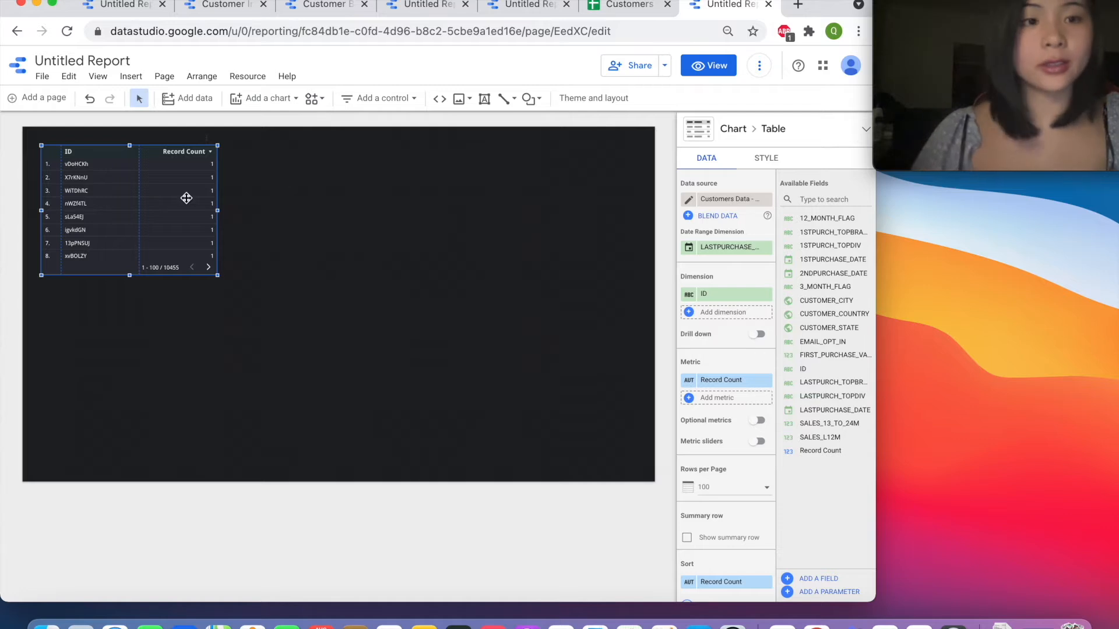
- Delete the ID and Record Count table and place a compact-number scorecard near the upper-left corner of the page
key(Delete)
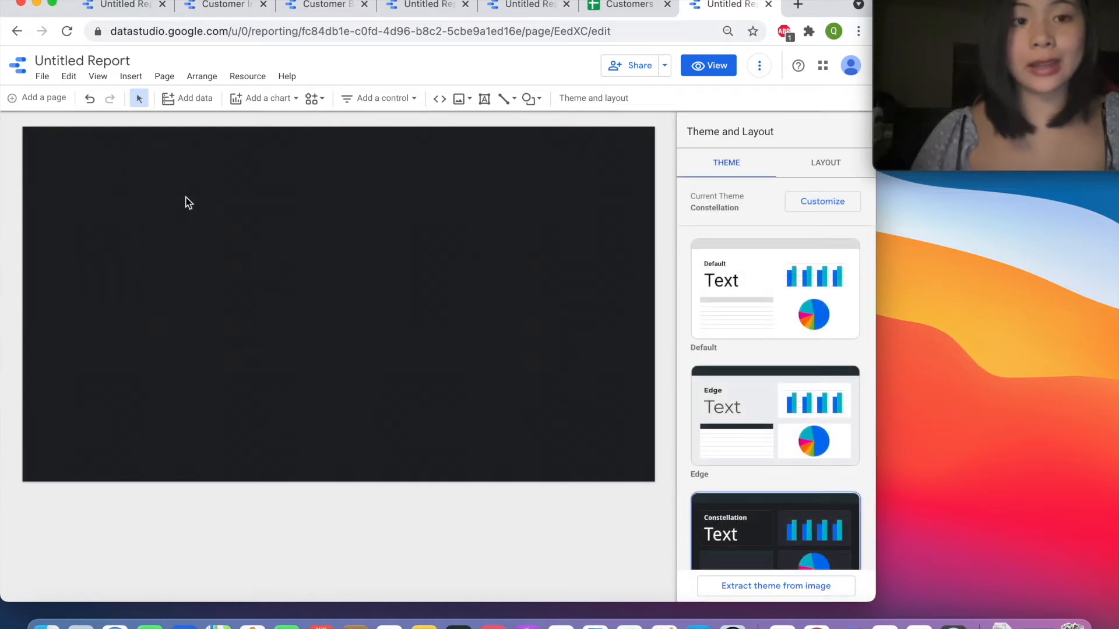
click(264, 97)
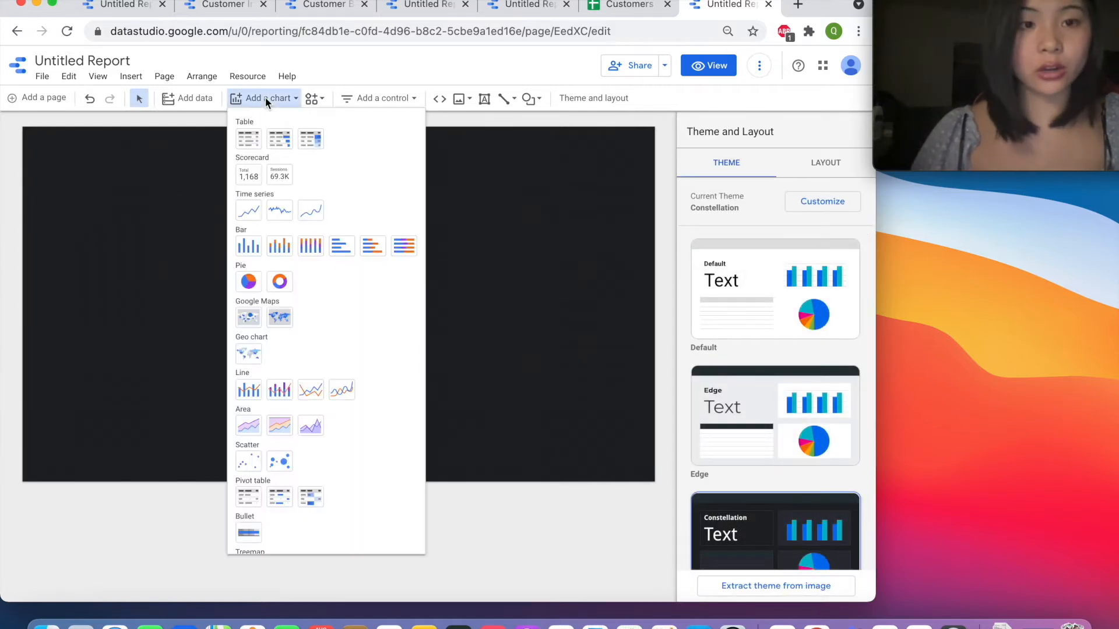
click(282, 179)
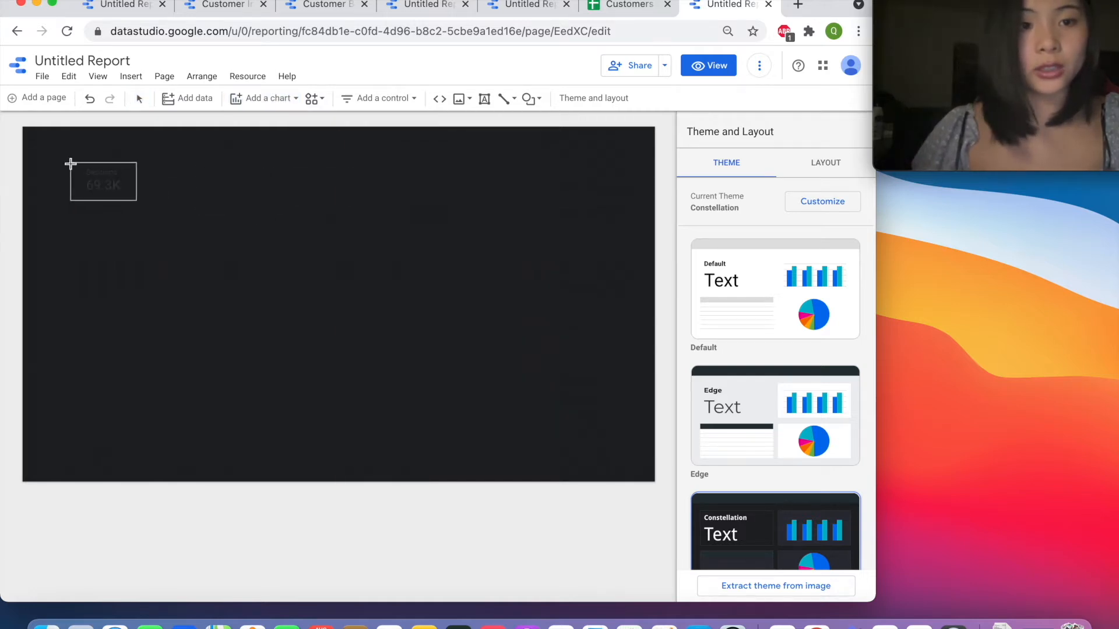
click(46, 143)
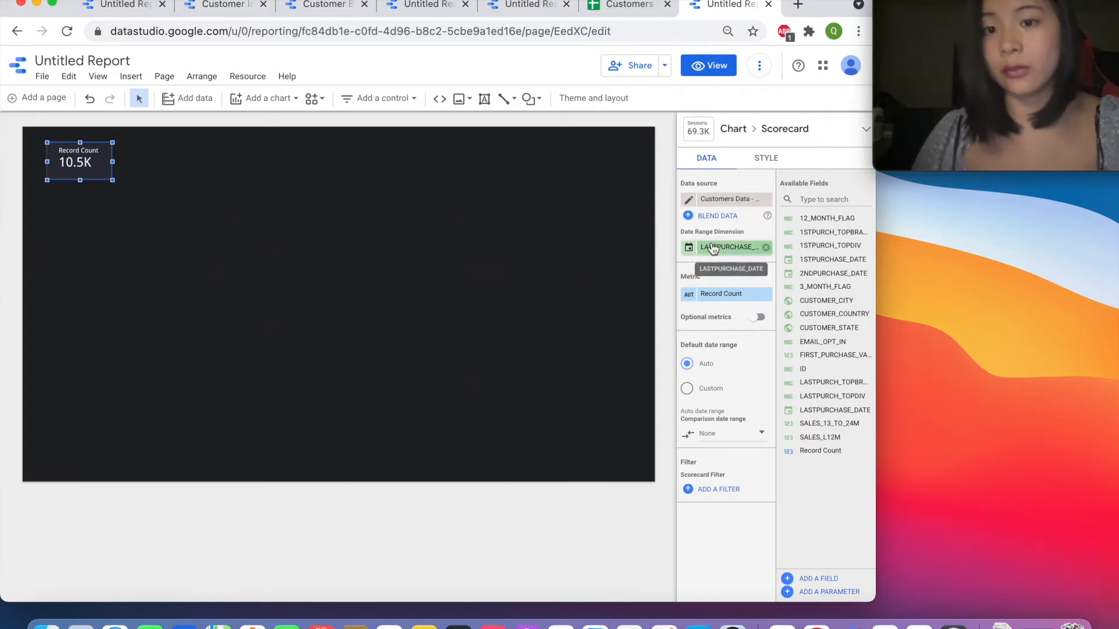
- Remove the scorecard's LASTPURCHASE_DATE date range dimension and replace its metric with SALES_L12M
click(767, 247)
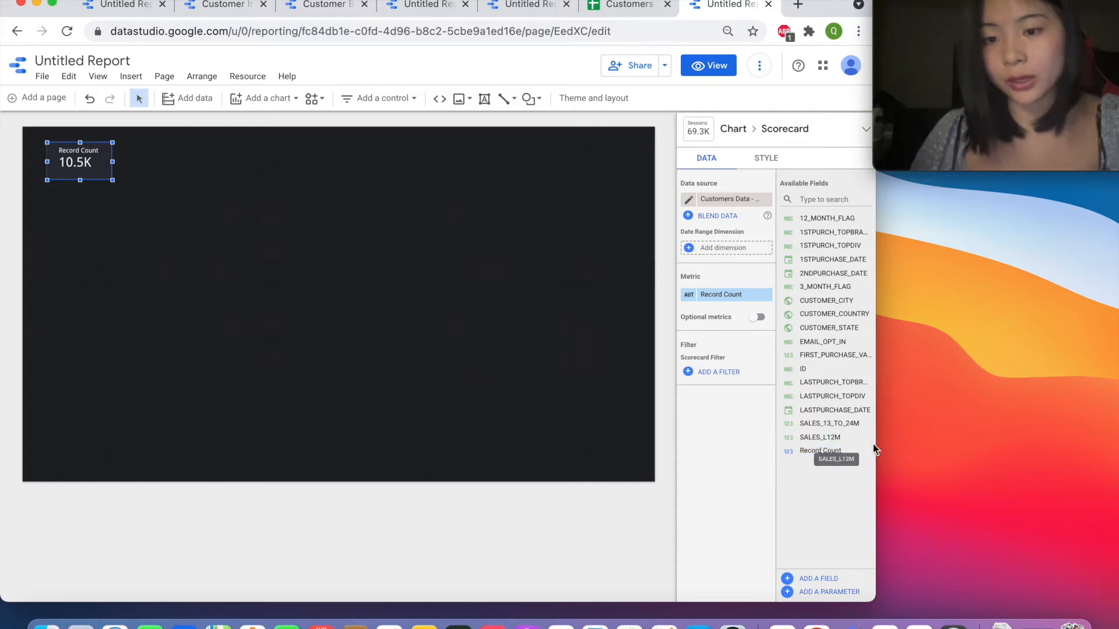
drag(846, 438, 750, 294)
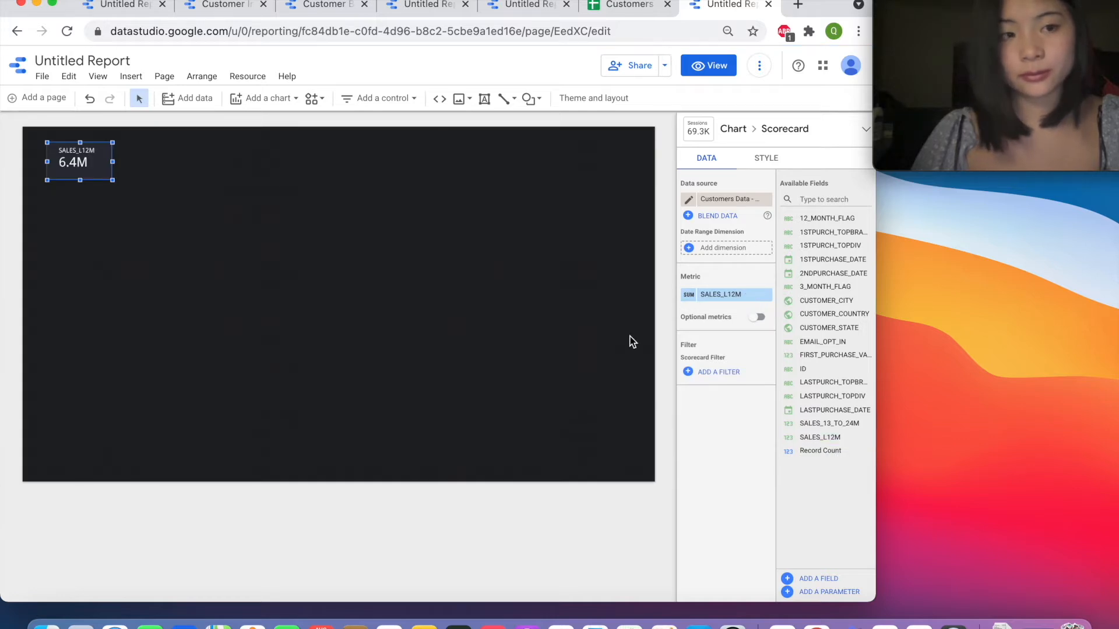
- Rename the scorecard's SALES_L12M metric to L12 M Sales and set its type to the currency USD - US Dollar ($)
click(690, 296)
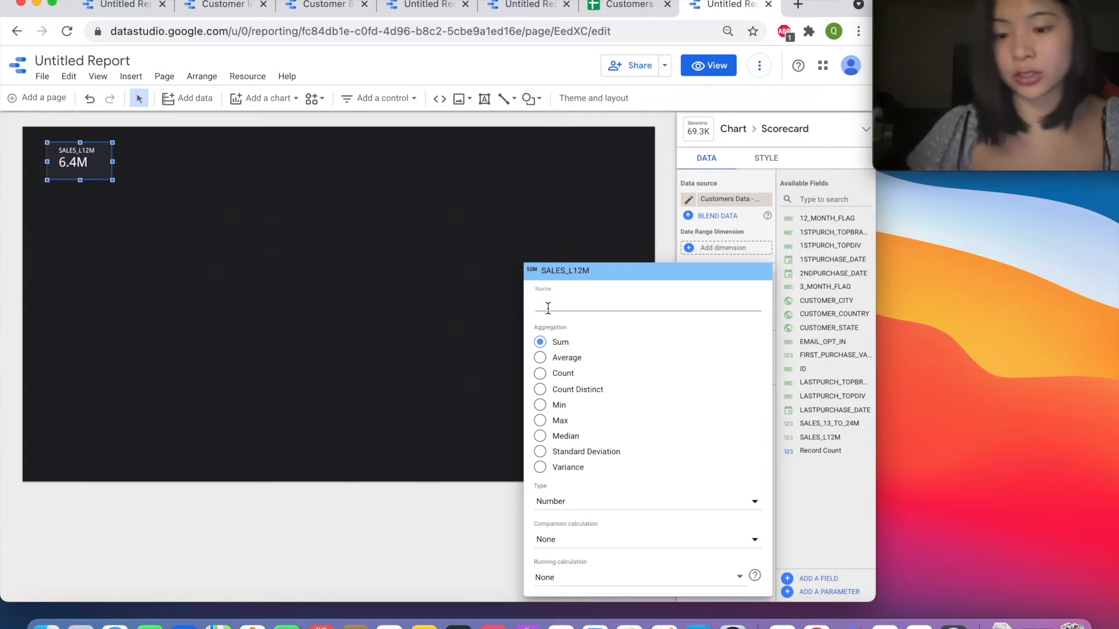
text(L12 M Sales)
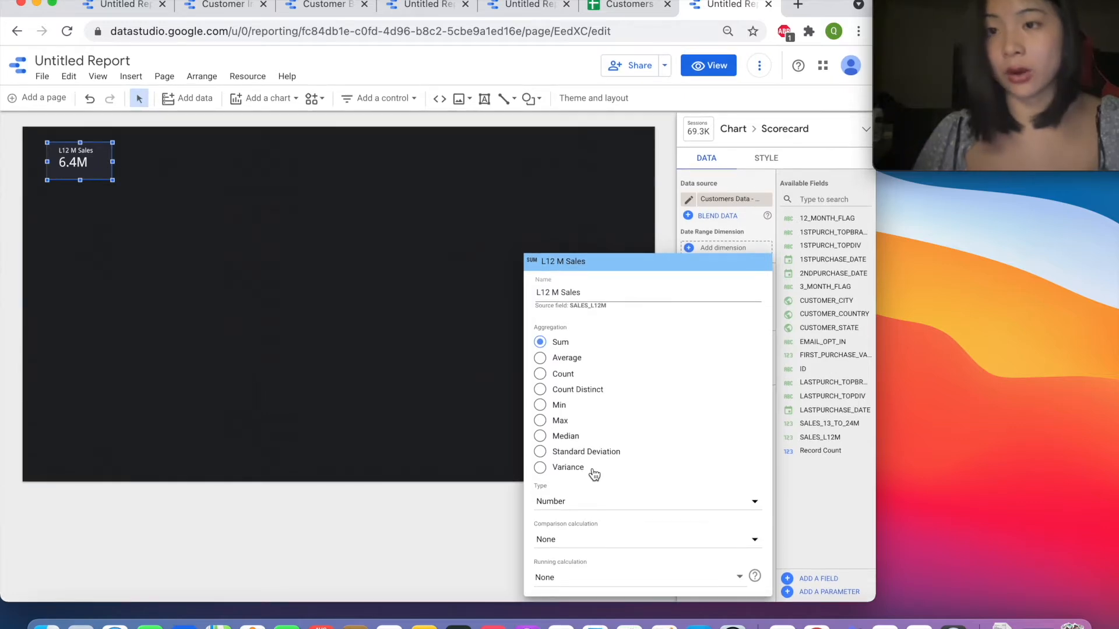
click(586, 504)
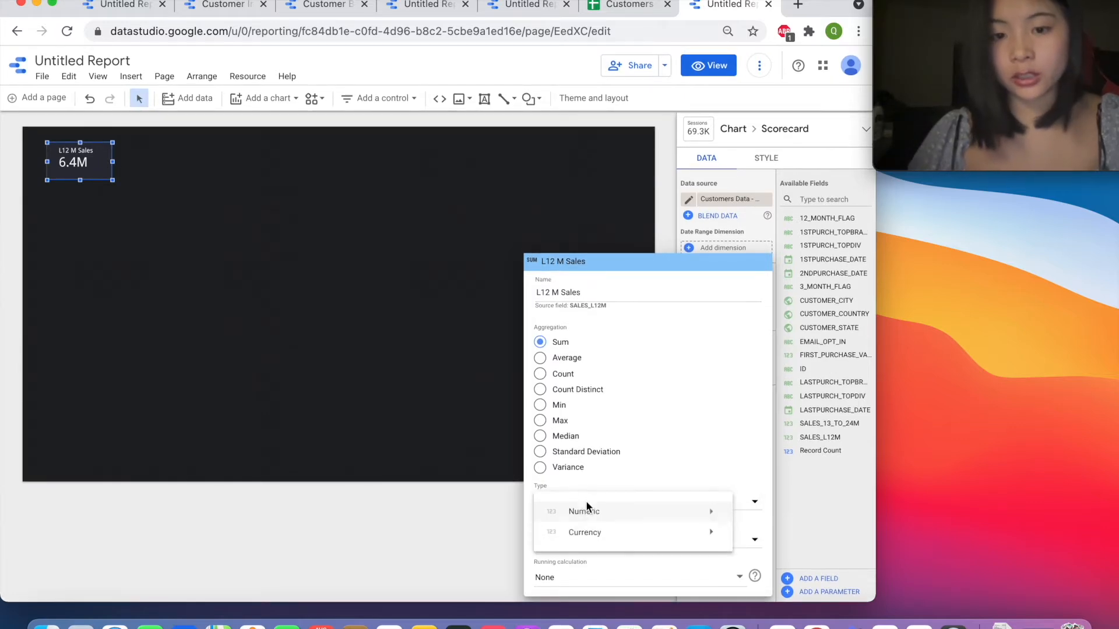
click(670, 451)
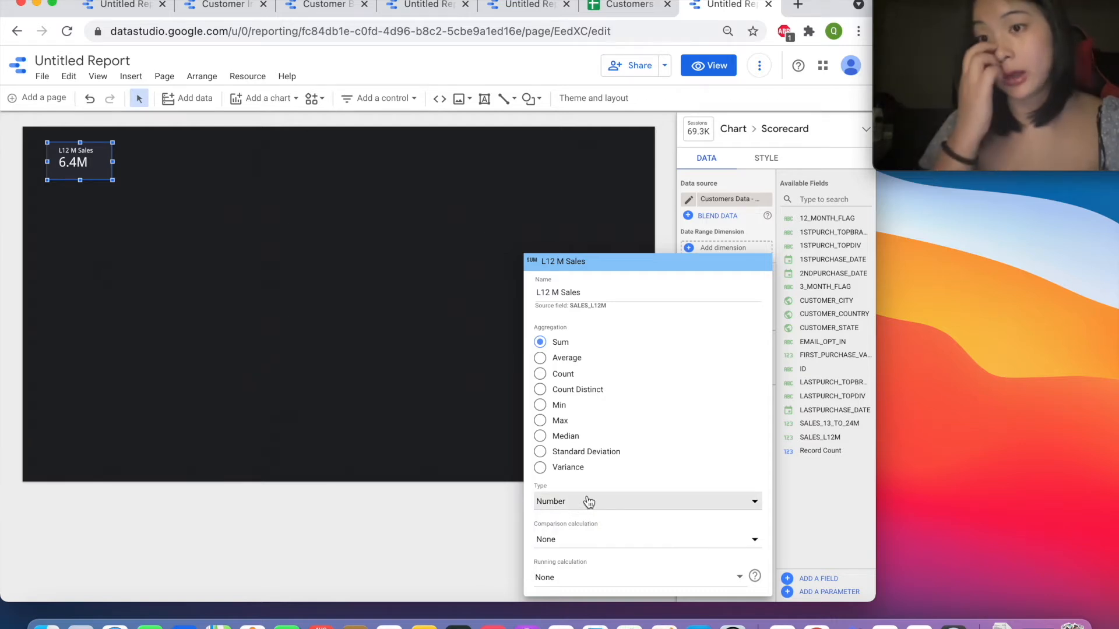
click(588, 500)
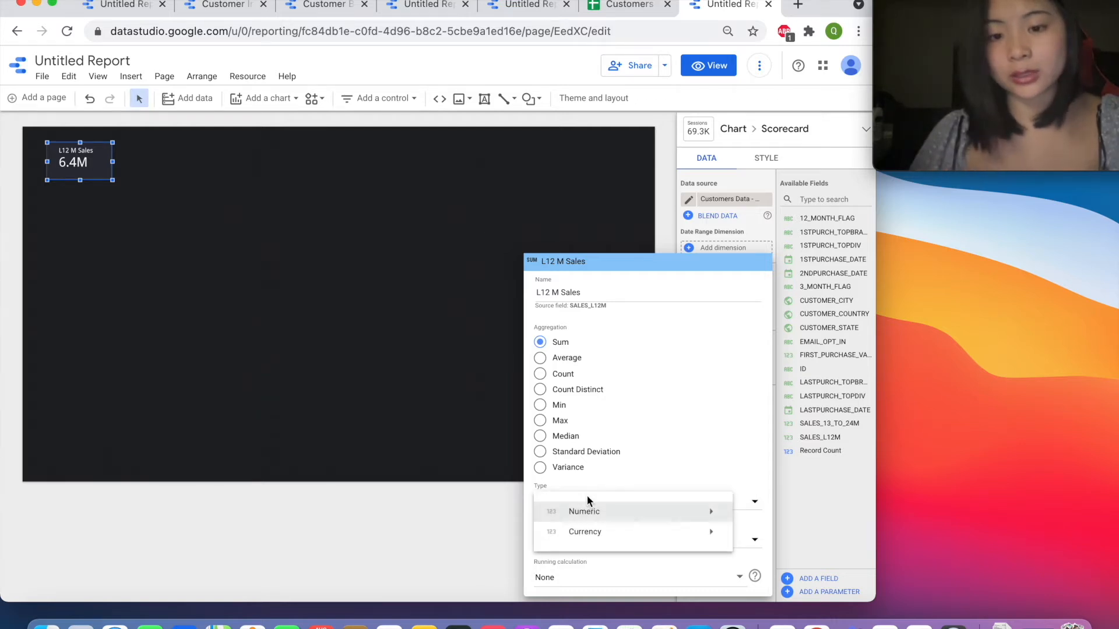
mouse_move(594, 537)
scroll(412, 561, down, 10)
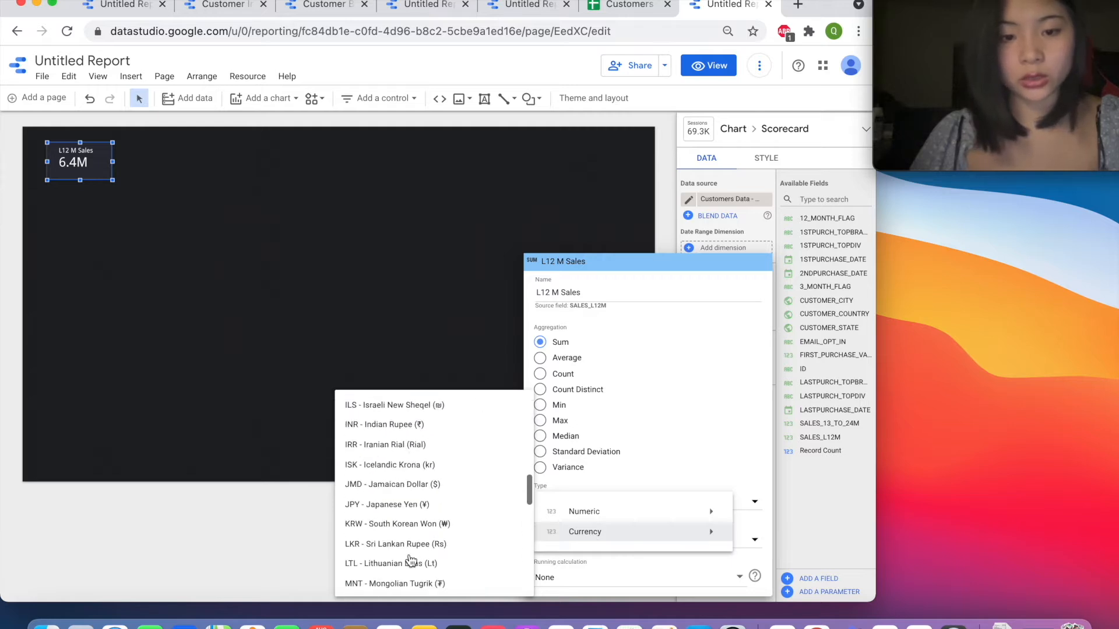
scroll(411, 559, down, 3)
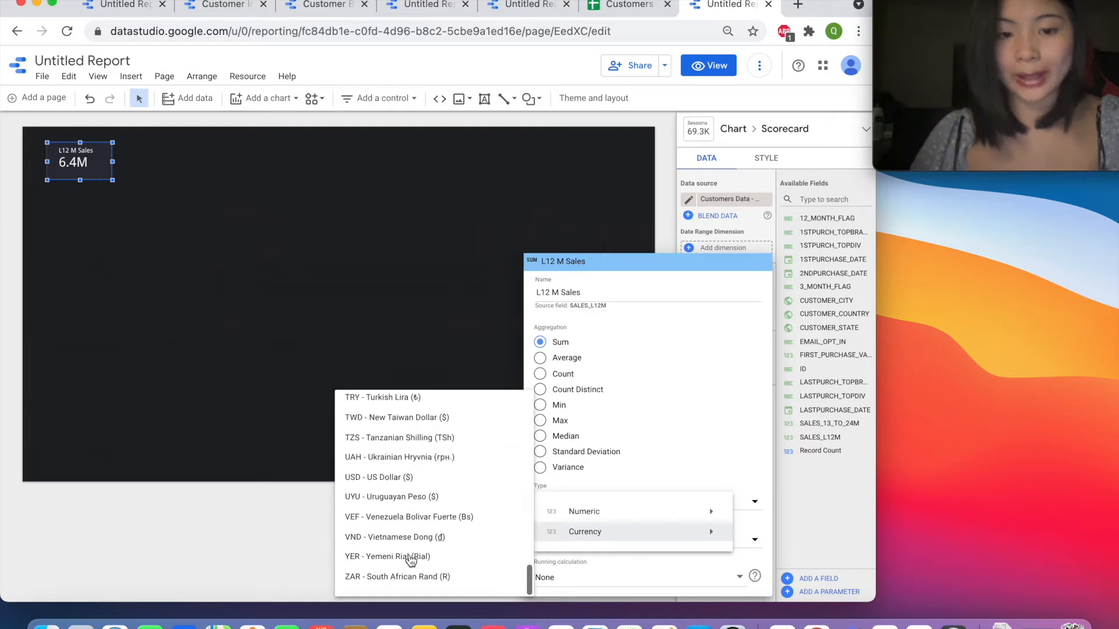
click(404, 476)
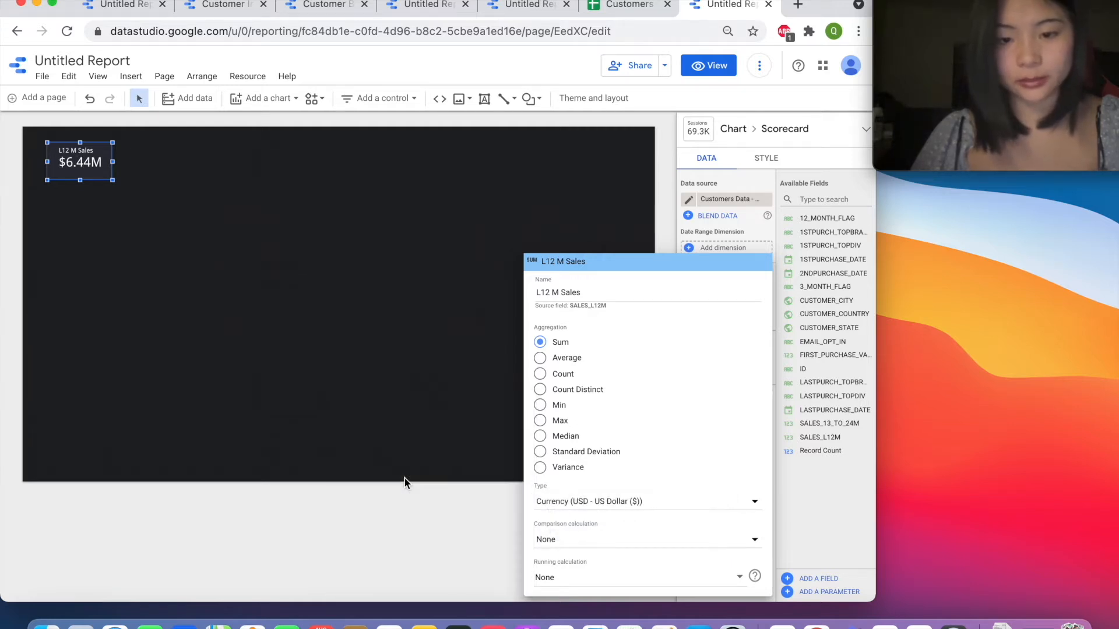
click(470, 305)
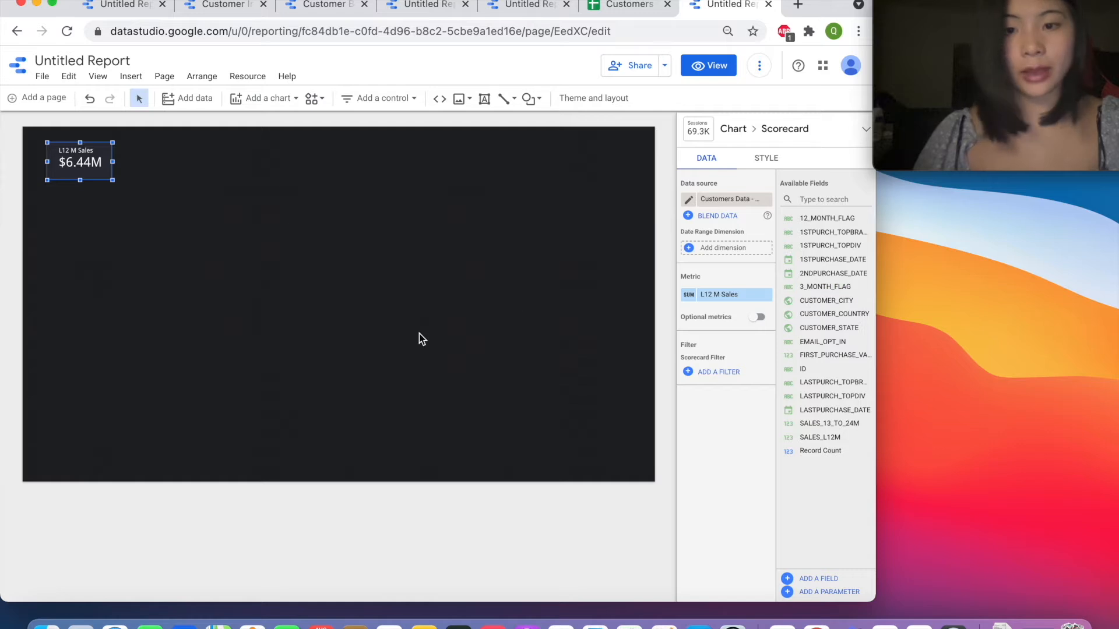
click(132, 163)
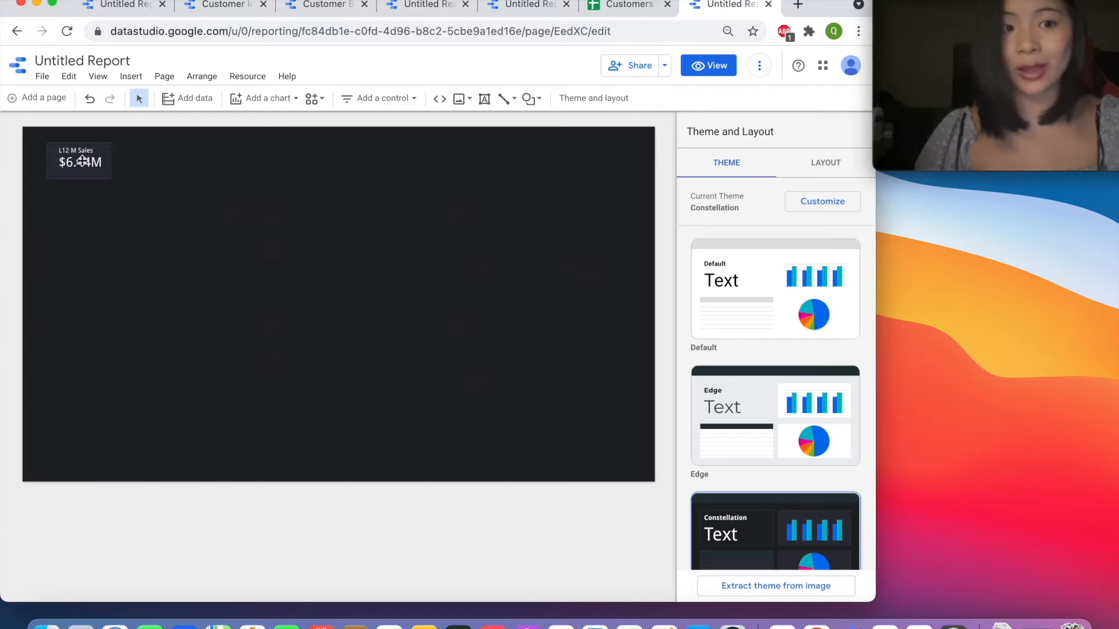
click(109, 155)
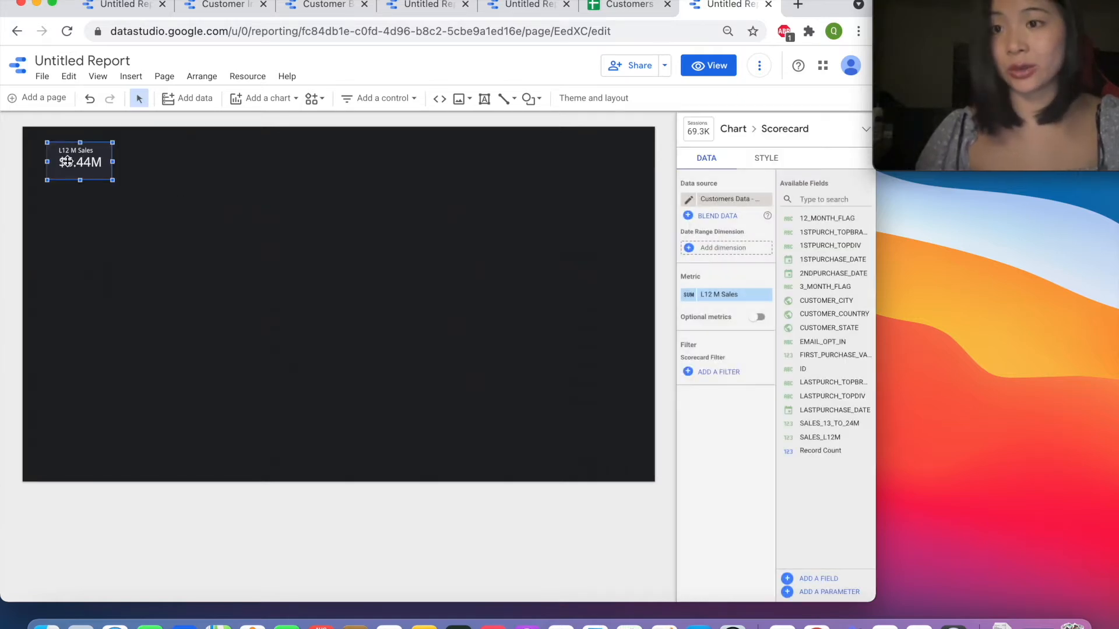
click(184, 190)
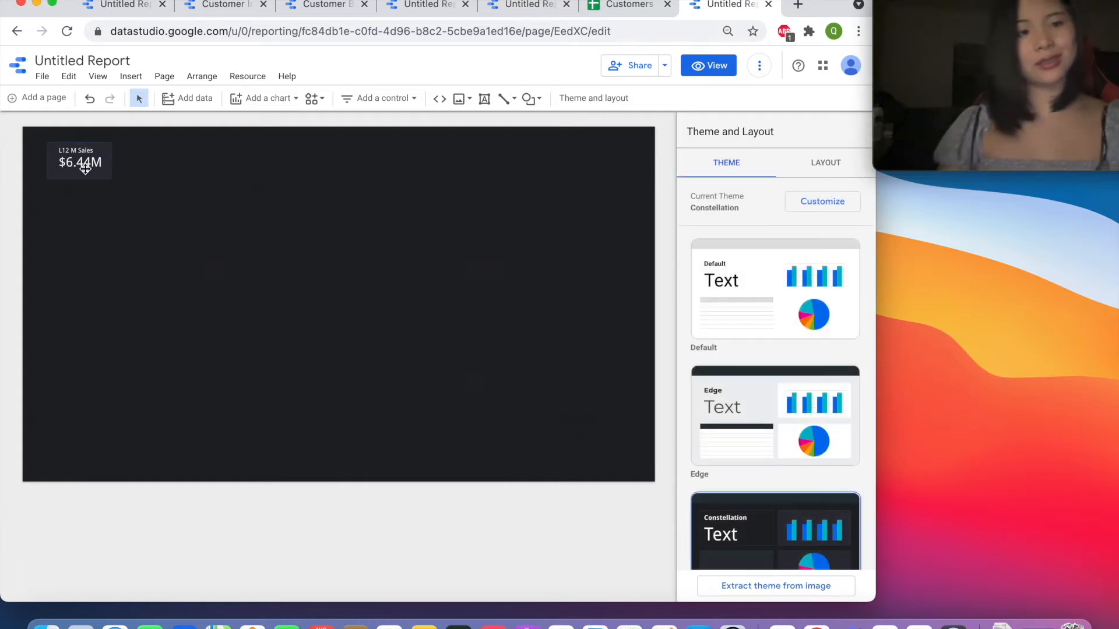
click(112, 160)
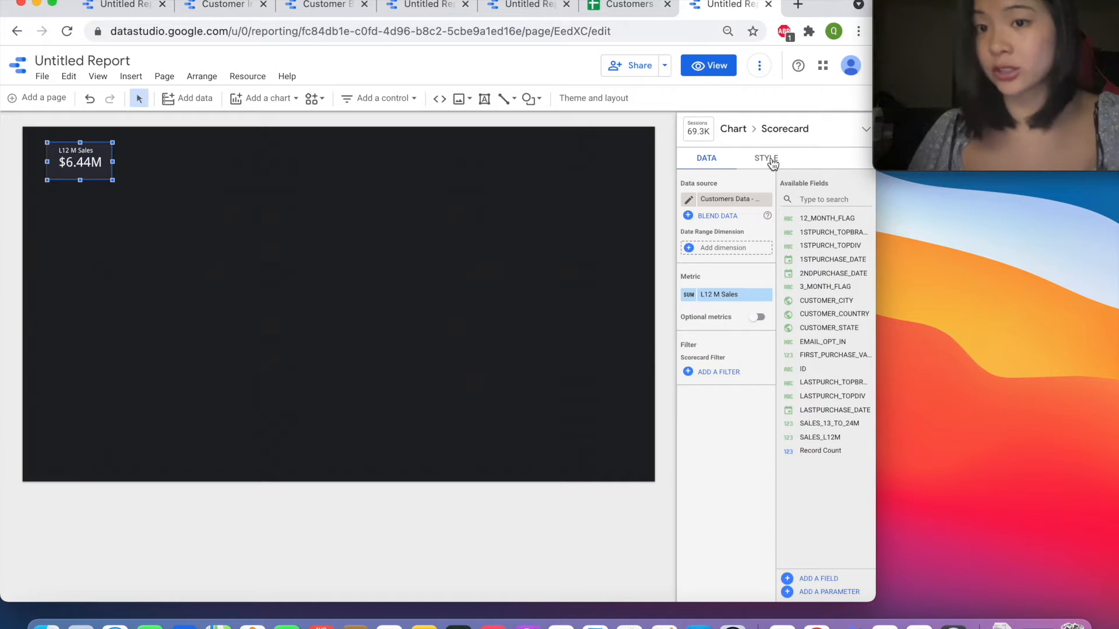
click(107, 184)
- Make the L12 M Sales scorecard's background and border transparent
click(80, 158)
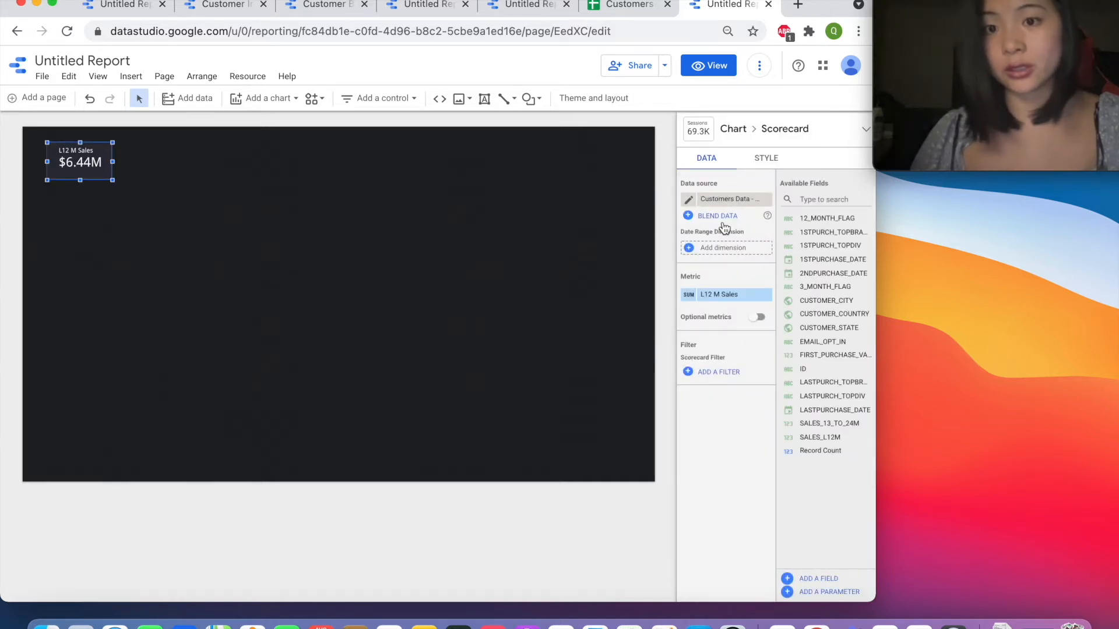
click(772, 161)
scroll(774, 369, down, 5)
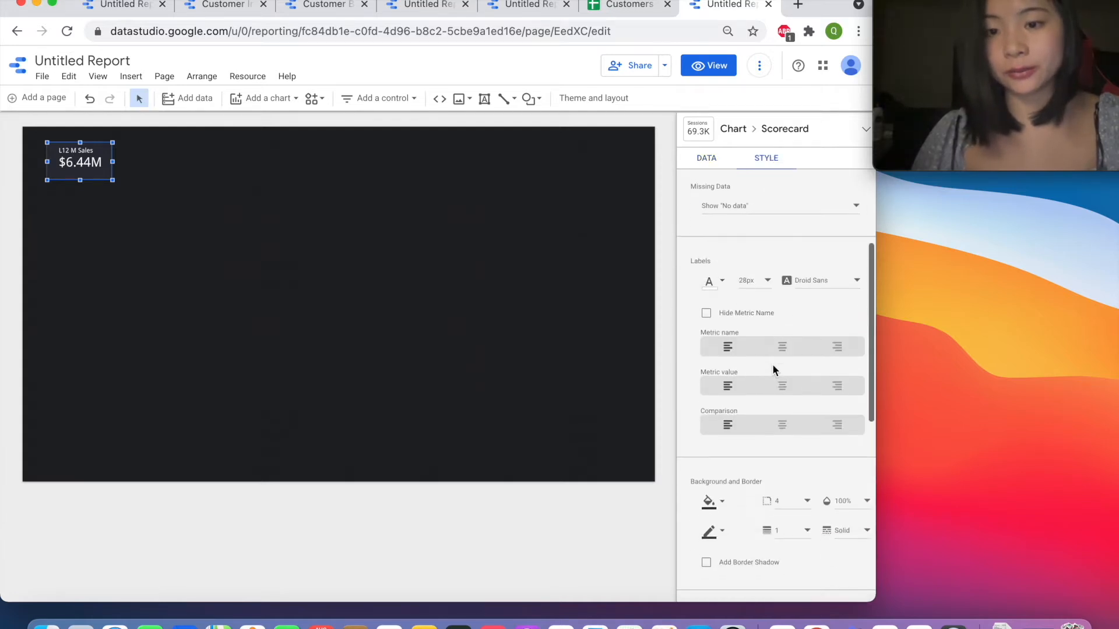
scroll(737, 419, up, 1)
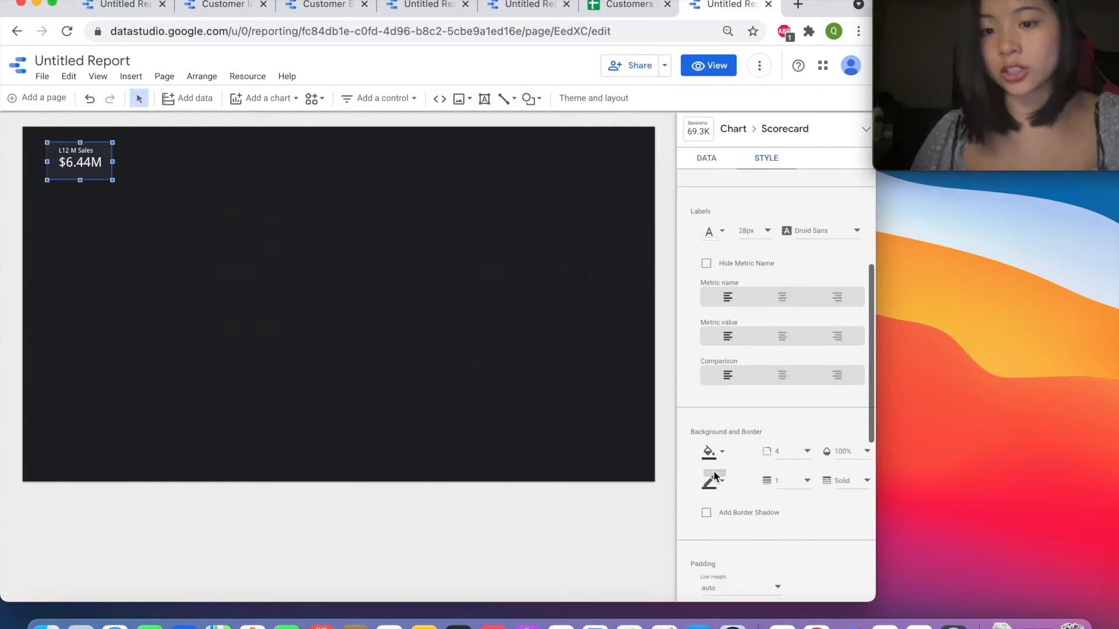
click(708, 454)
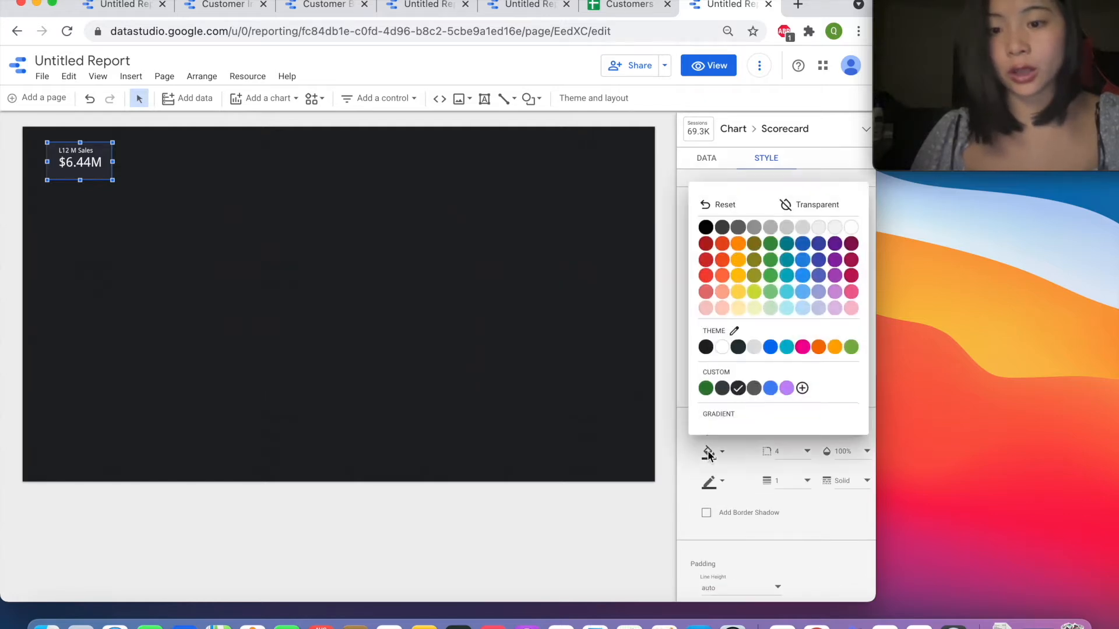
click(812, 207)
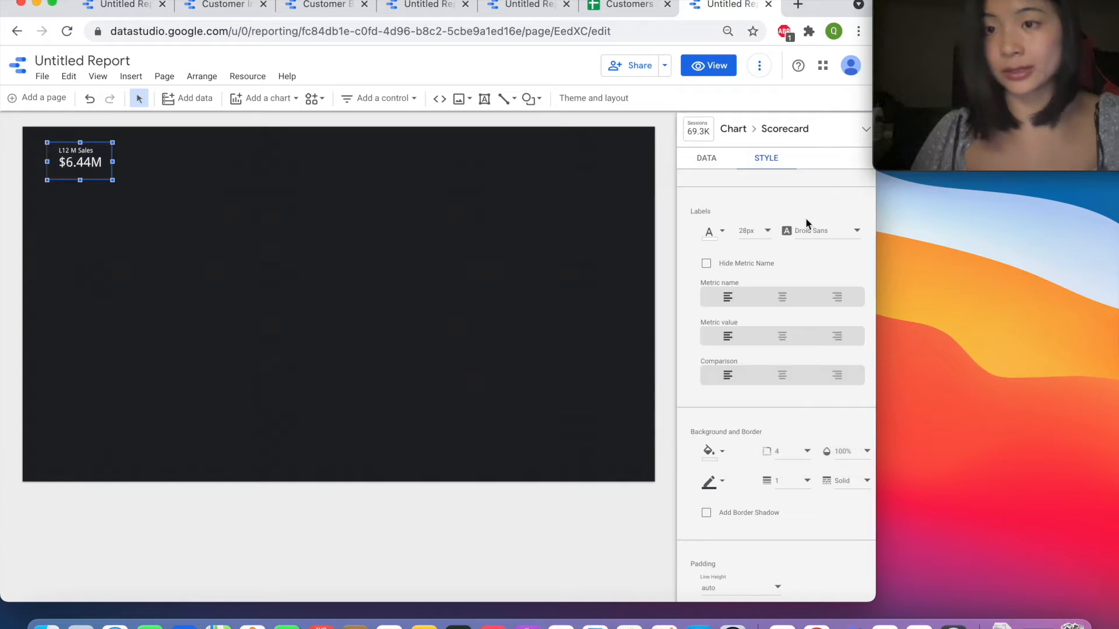
click(710, 483)
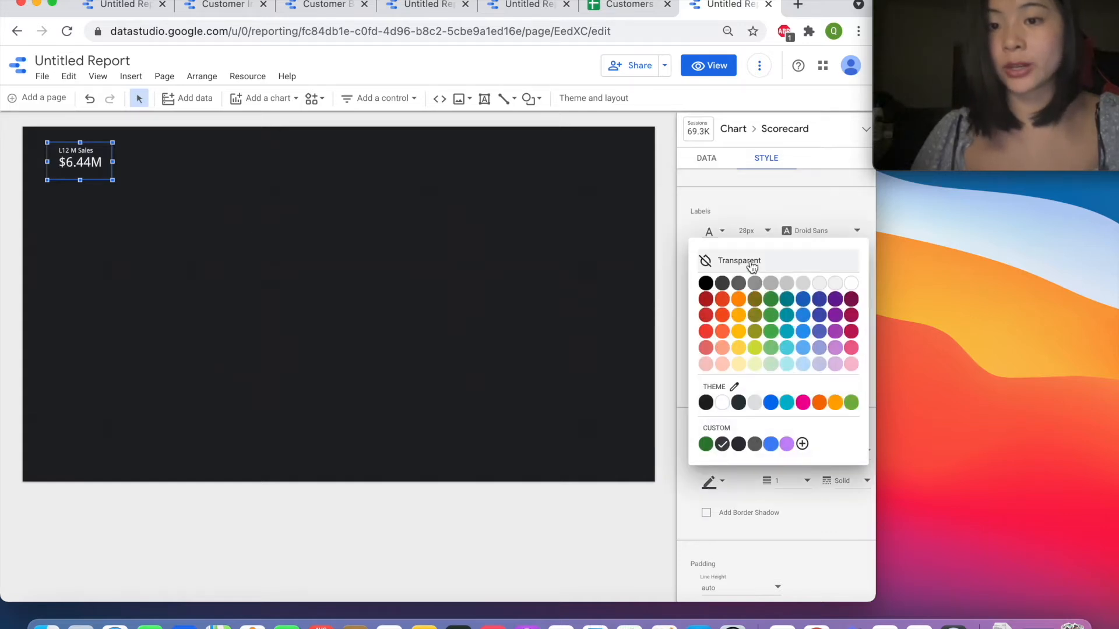
click(728, 261)
click(97, 179)
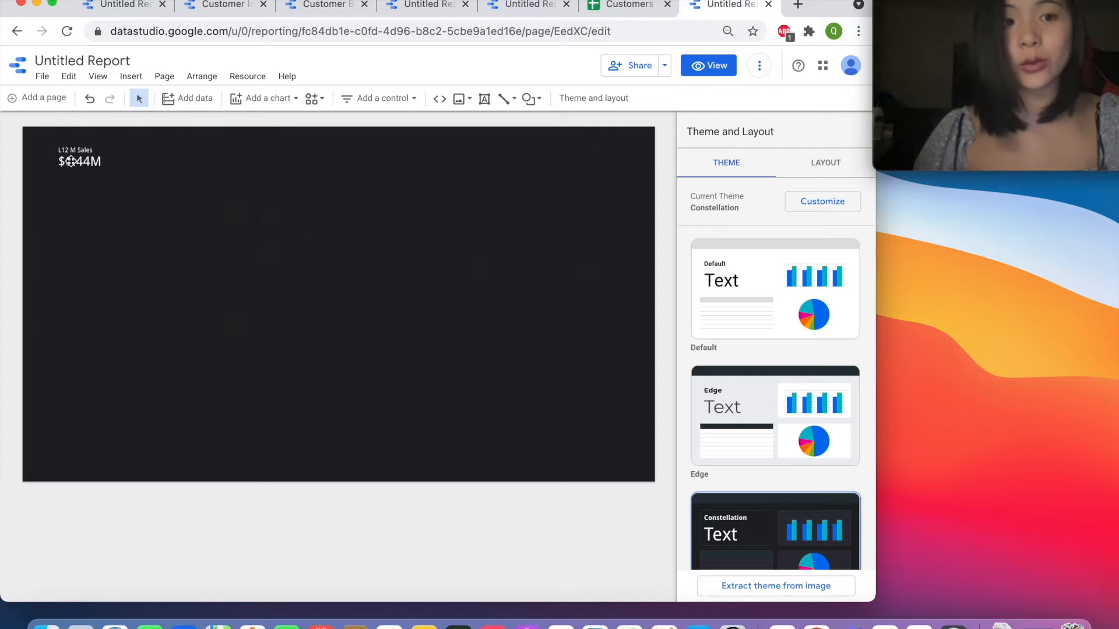
- Center the metric name of the L12 M Sales scorecard and set its label font size to 30px
click(70, 161)
click(768, 158)
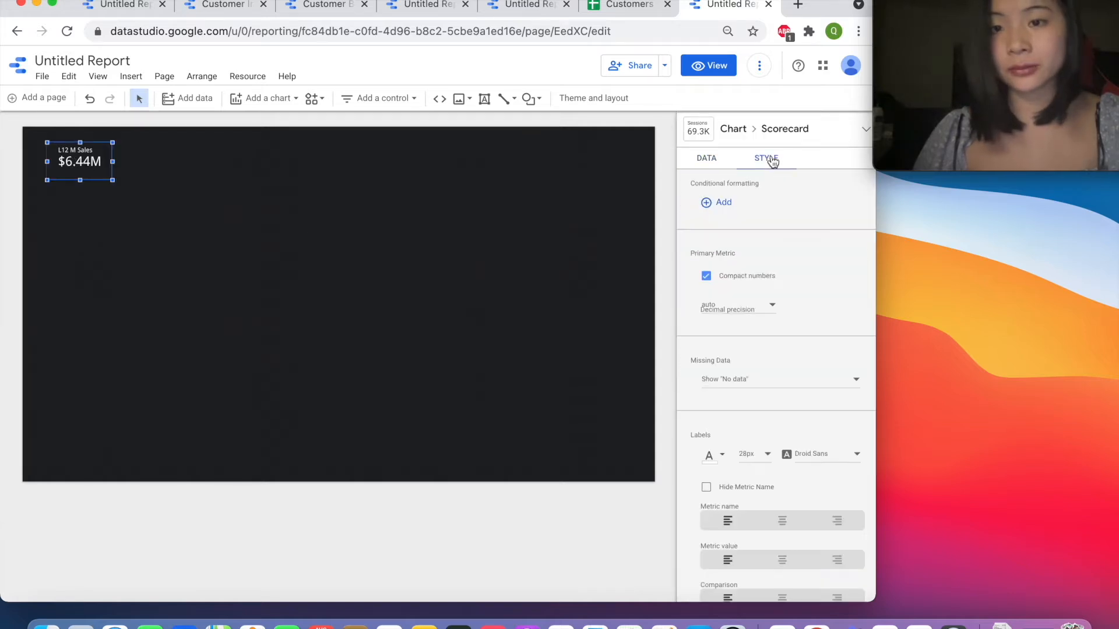
scroll(751, 454, down, 3)
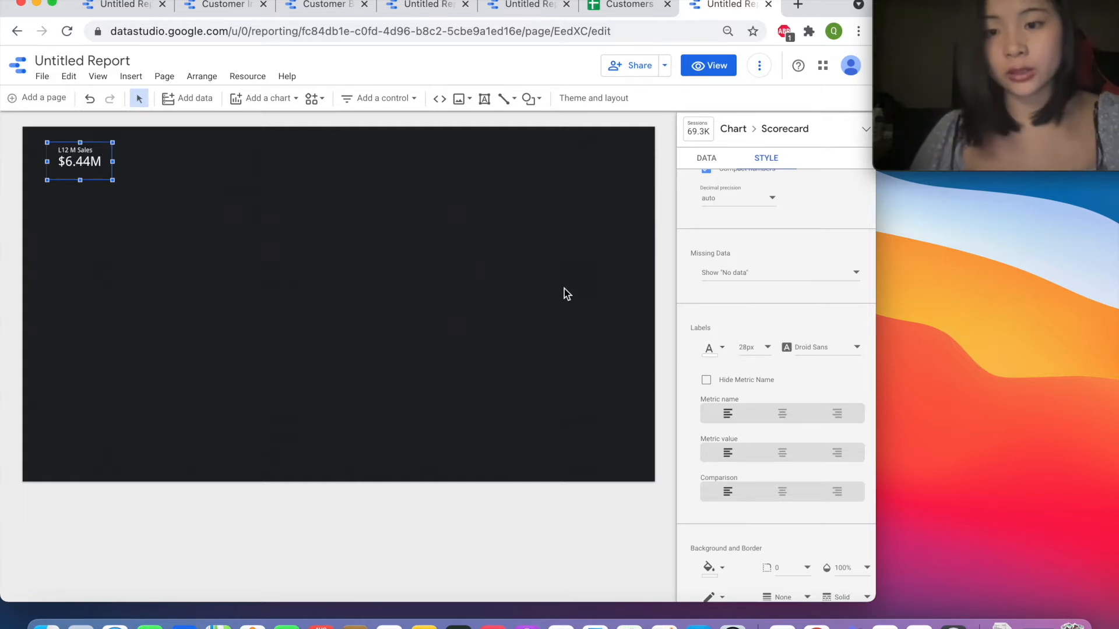
click(780, 415)
click(749, 350)
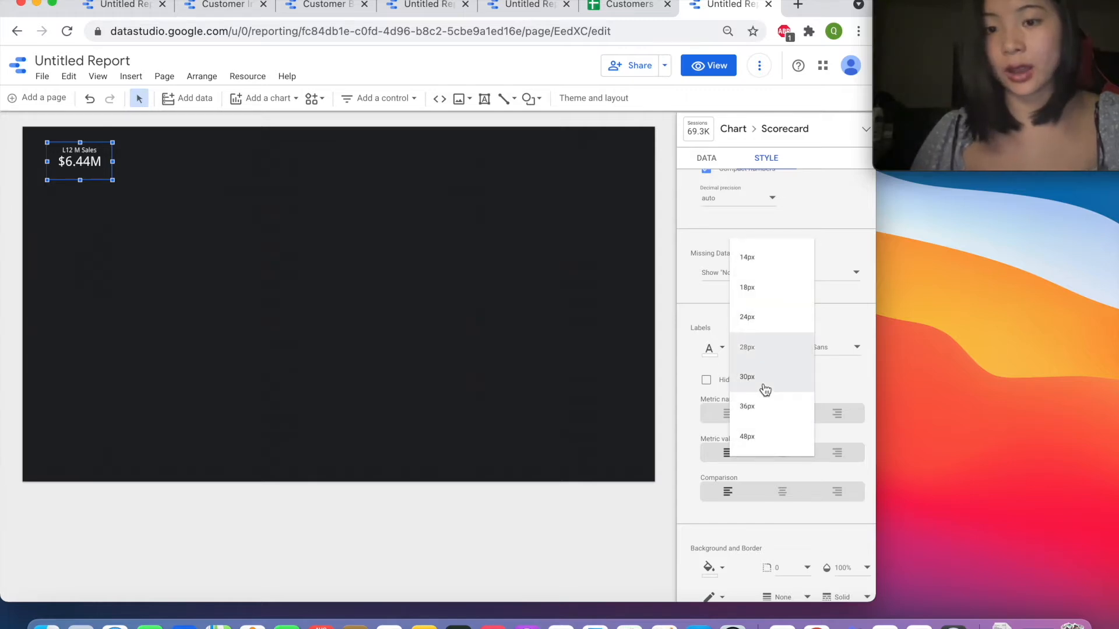
click(781, 378)
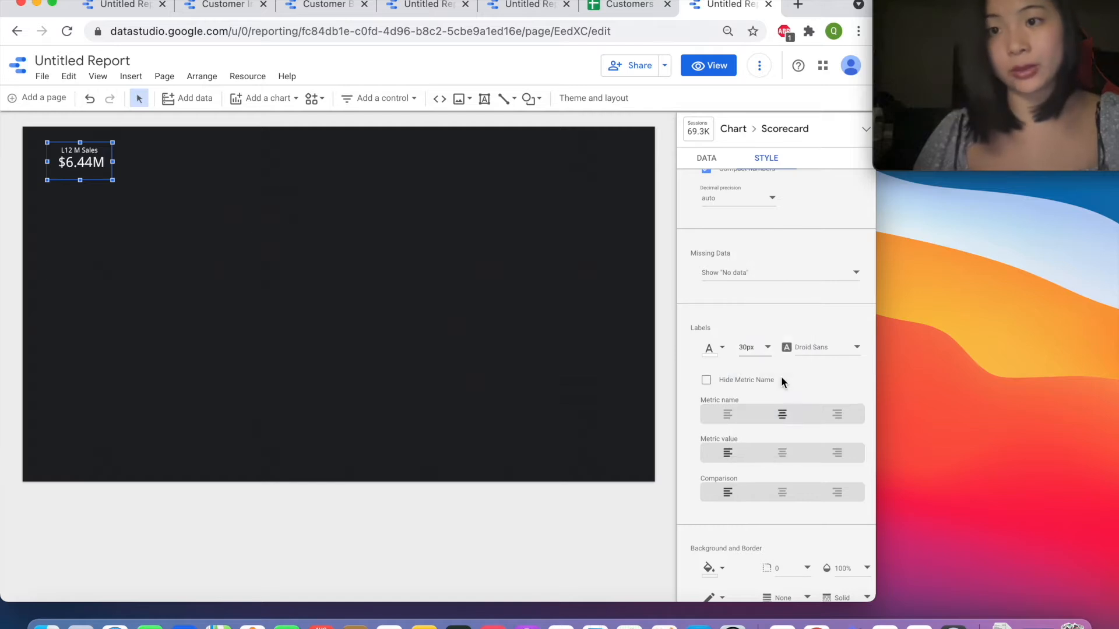
click(386, 219)
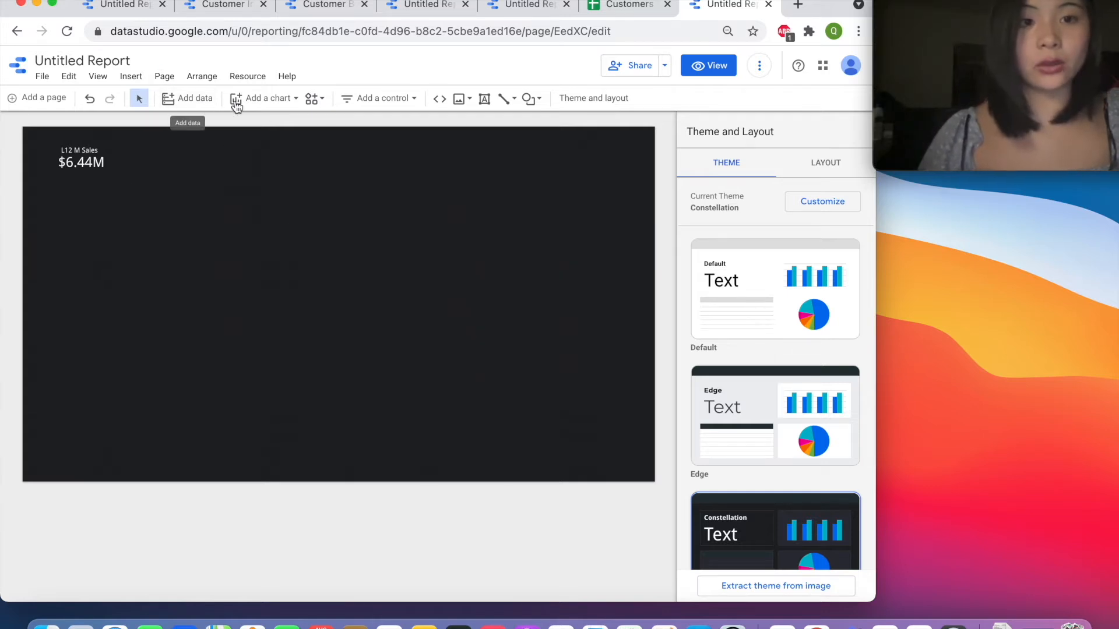
- Add a compact-number scorecard beside the L12 M Sales one, with no date range dimension and SALES_13_TO_24M as its metric
click(269, 97)
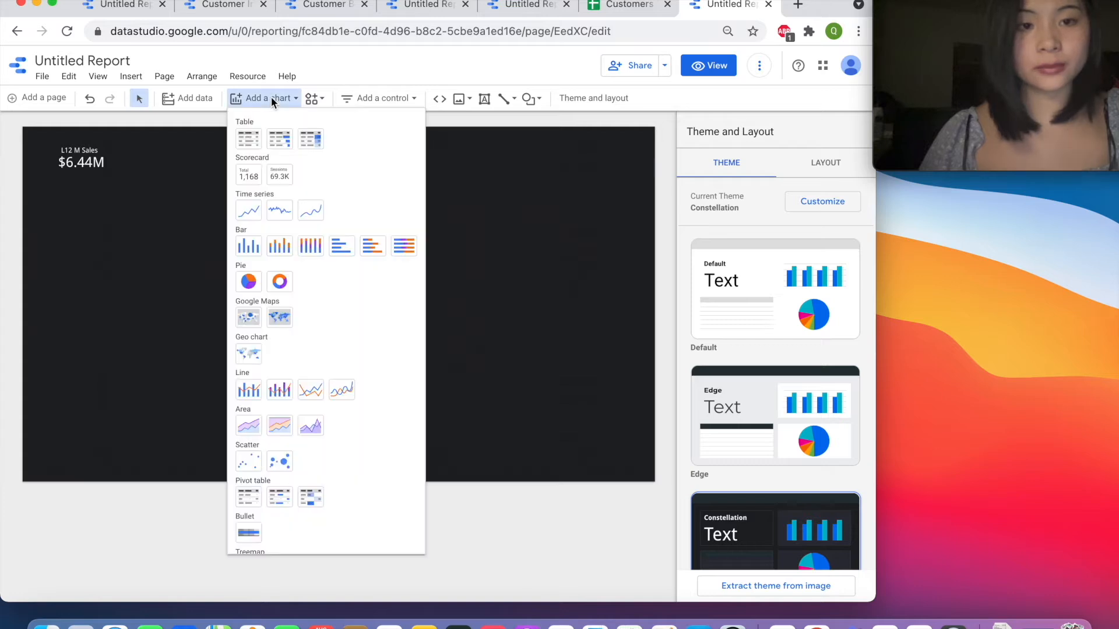
click(286, 177)
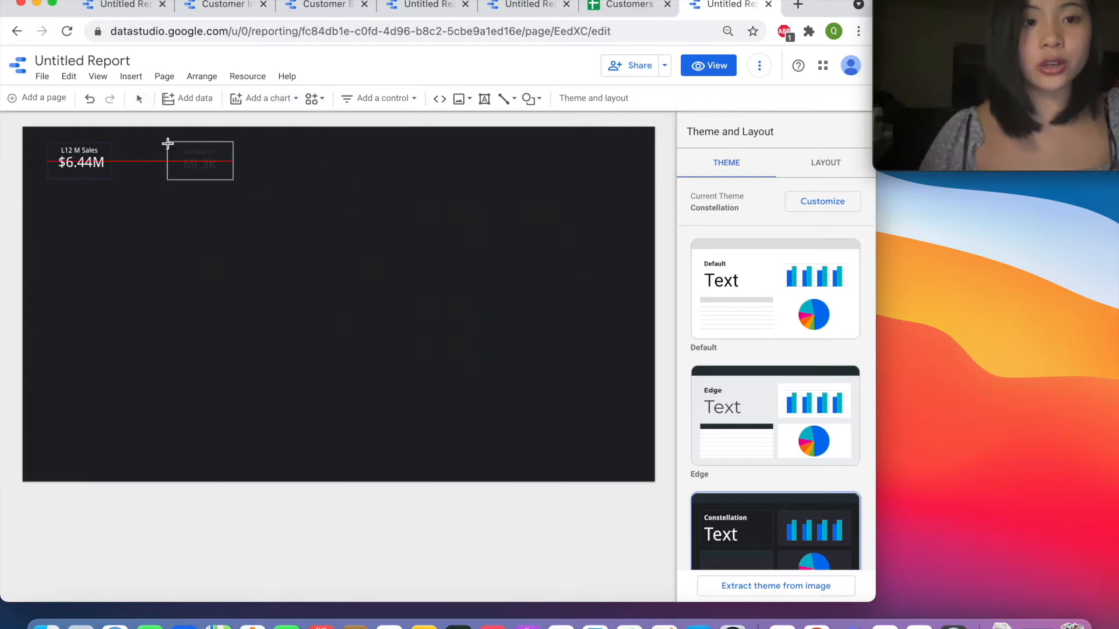
click(167, 143)
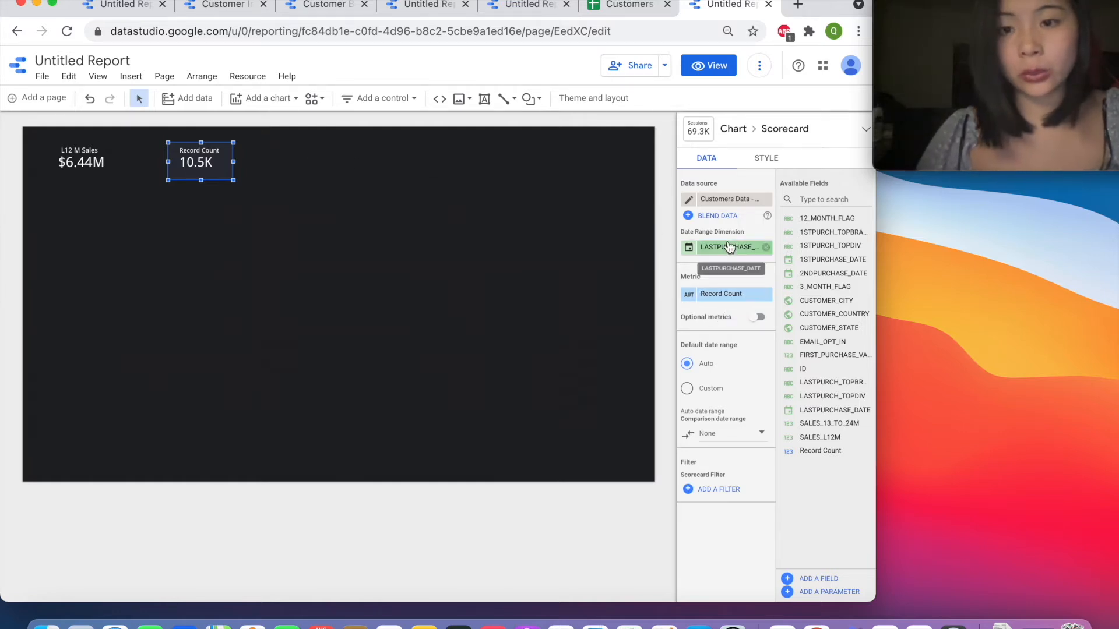
click(766, 247)
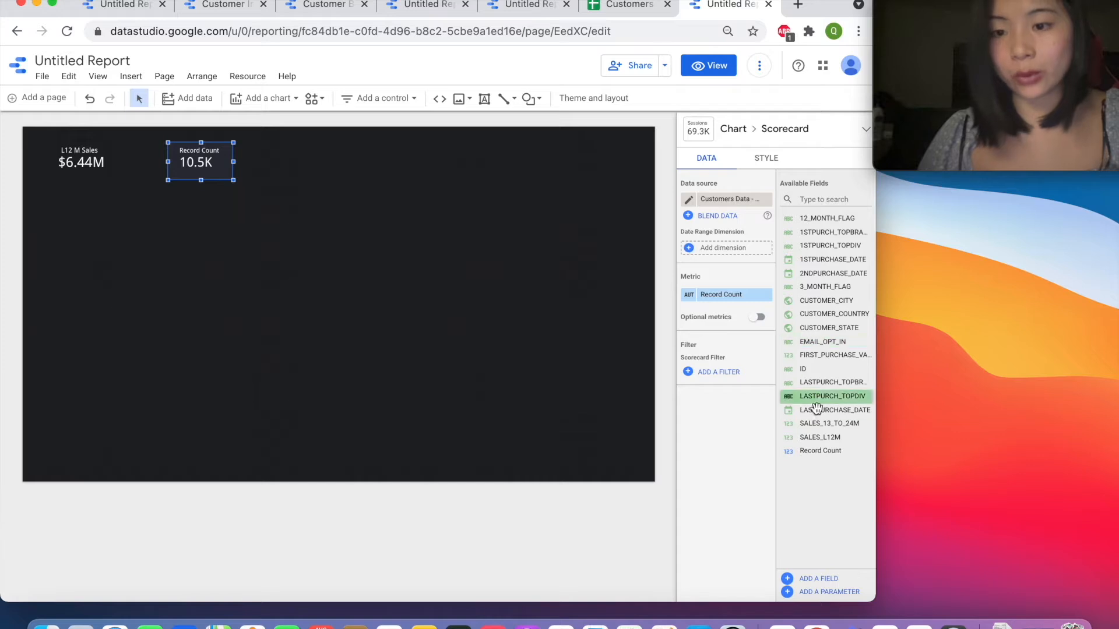
drag(810, 393, 751, 299)
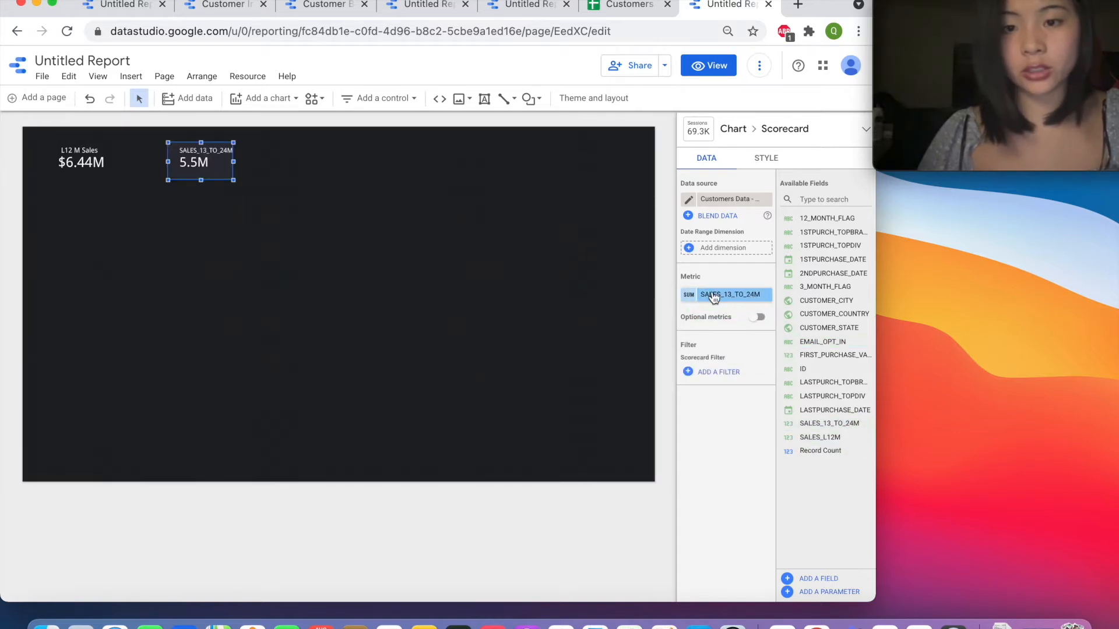
- Rename the second scorecard's SALES_13_TO_24M metric to L13-24M Sales
click(690, 296)
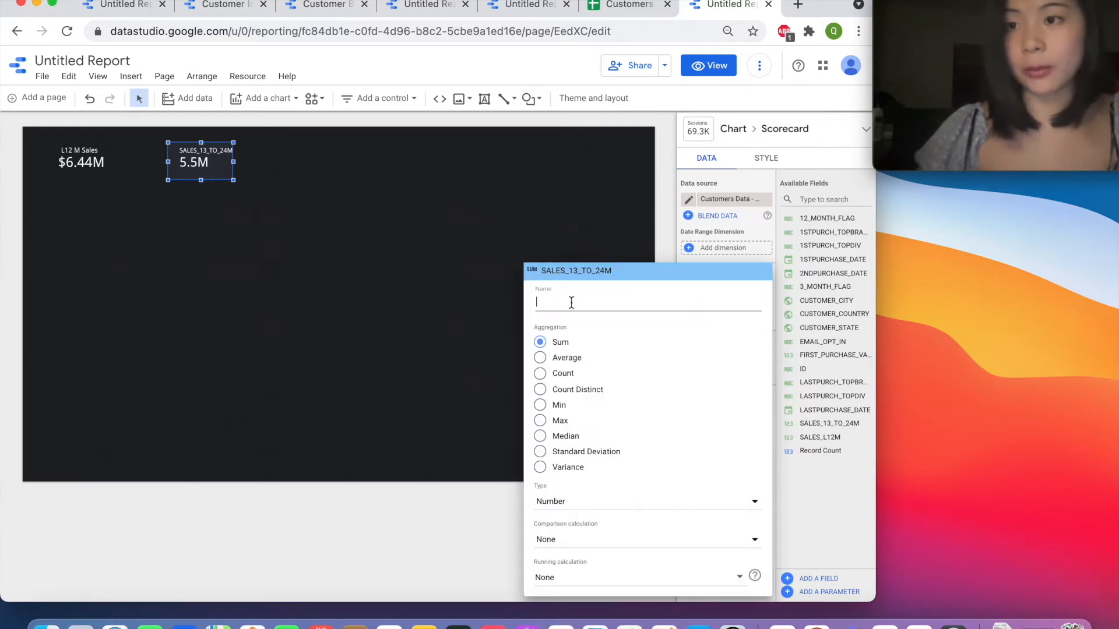
text(L13)
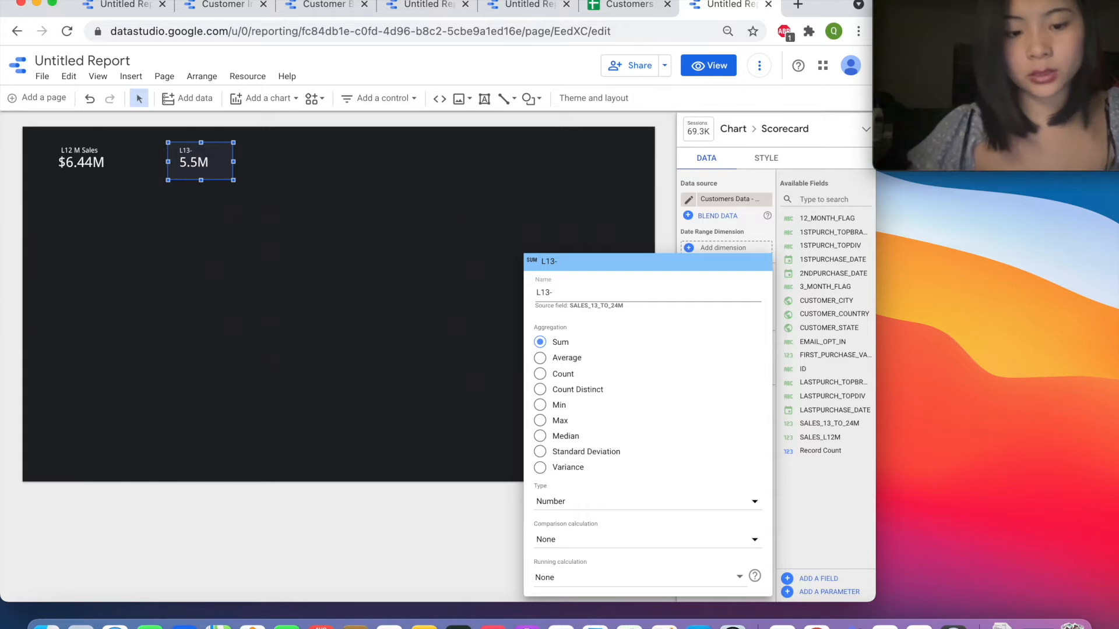
text(-24M Slea)
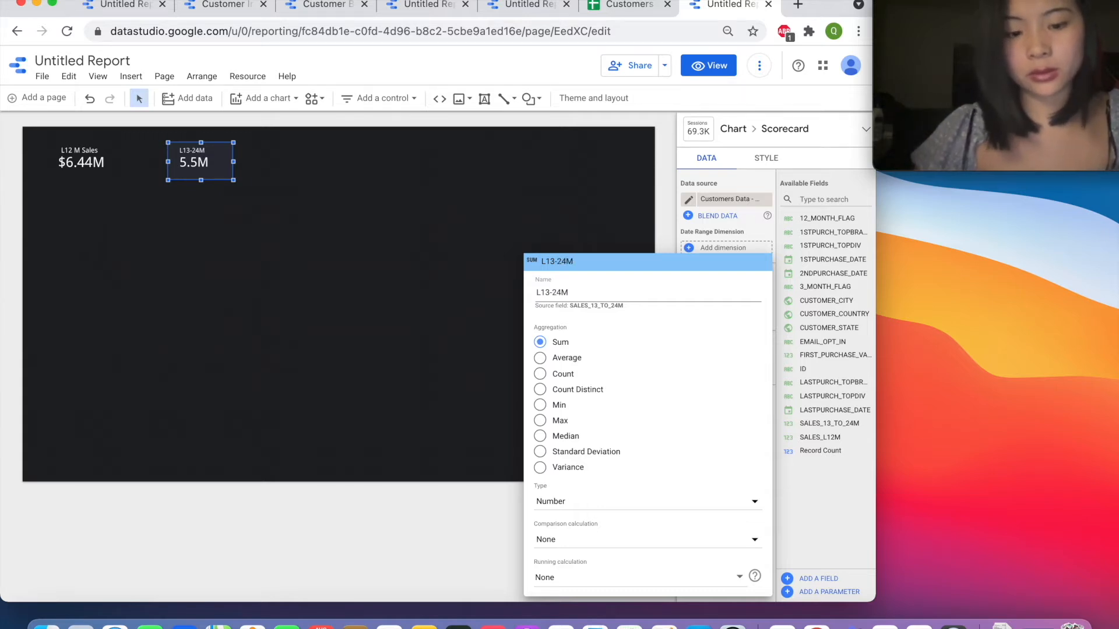
key(BackSpace)
key(BackSpace)
key(BackSpace)
text(ales)
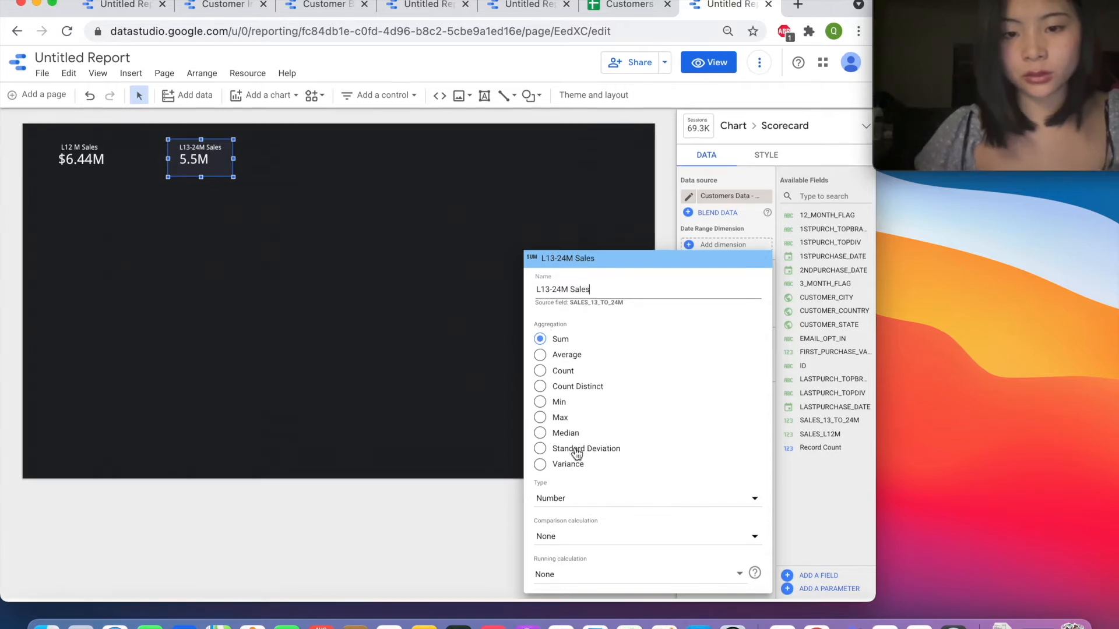
- Set the L13-24M Sales metric's type to the currency USD - US Dollar ($)
click(583, 500)
mouse_move(583, 531)
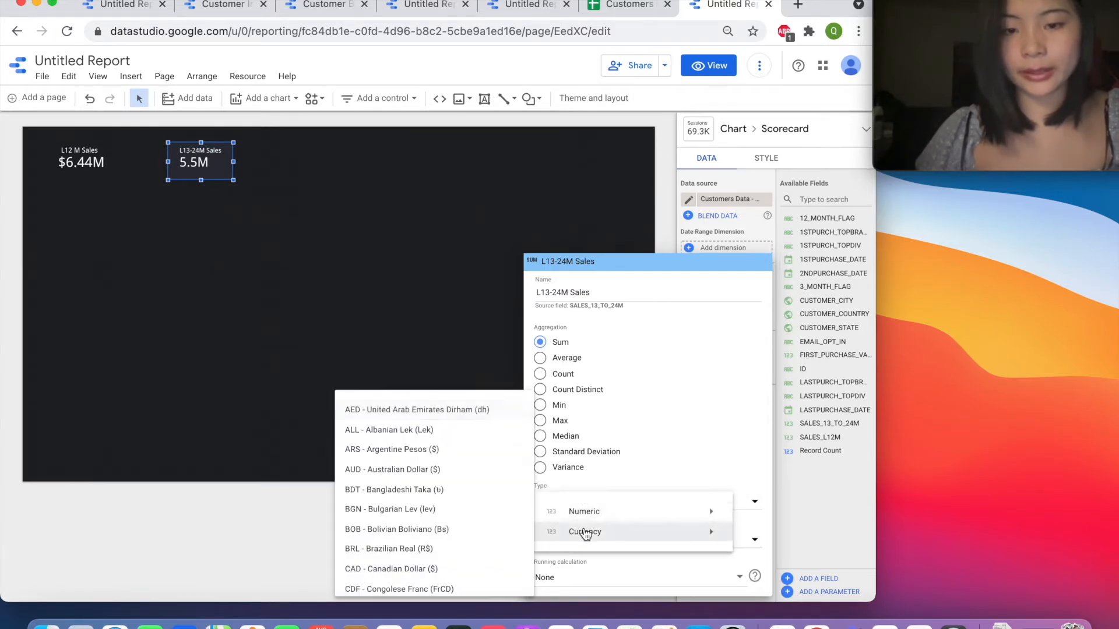
scroll(408, 529, down, 20)
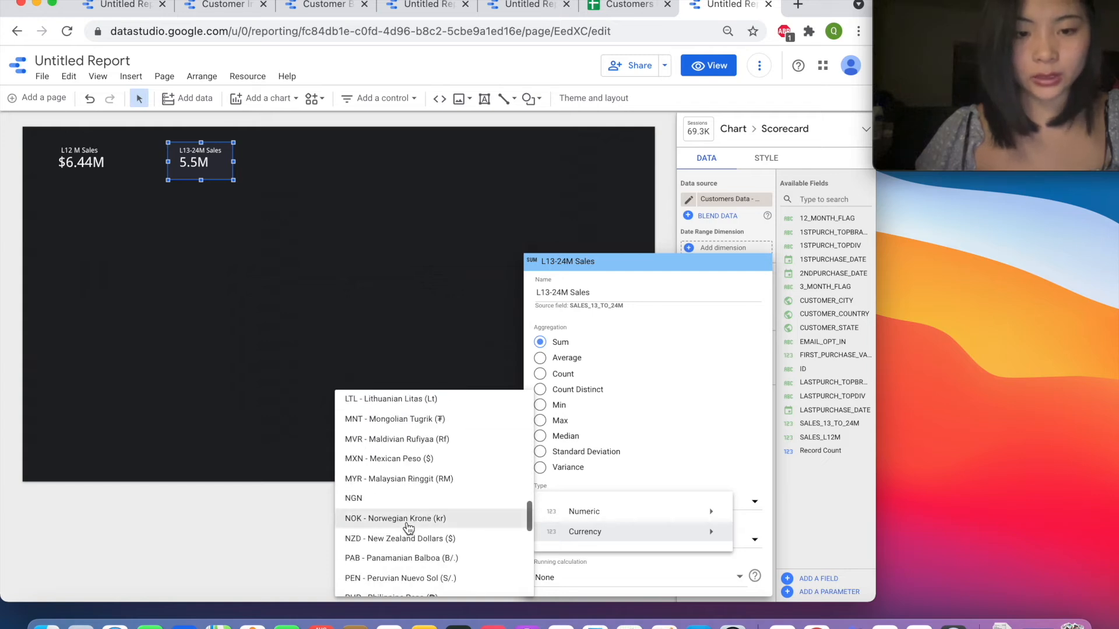
scroll(415, 505, down, 5)
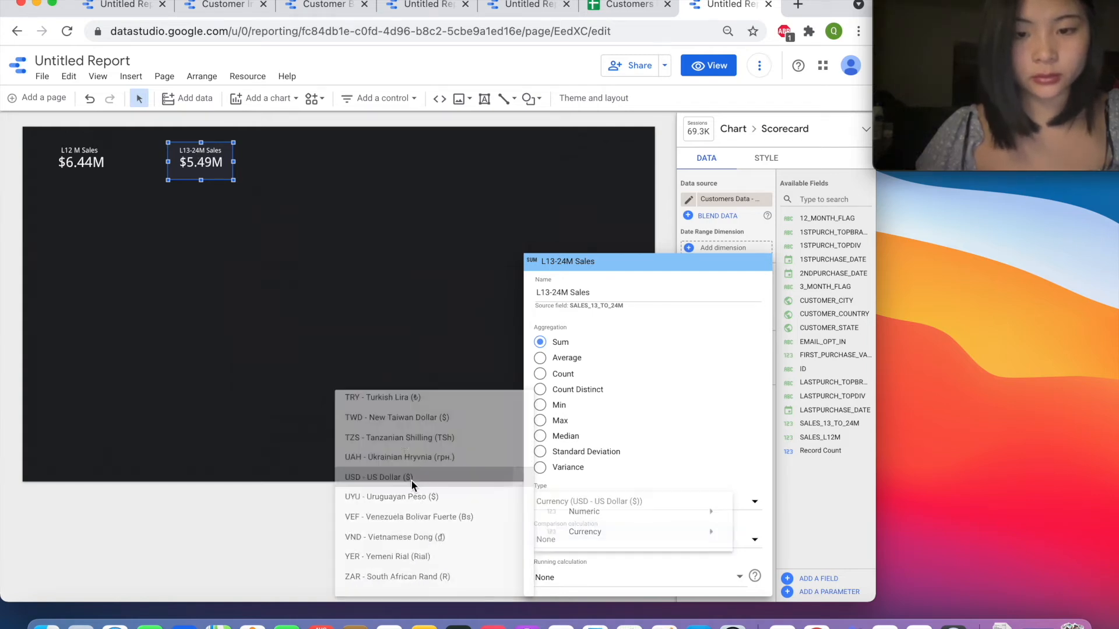
click(410, 480)
click(390, 317)
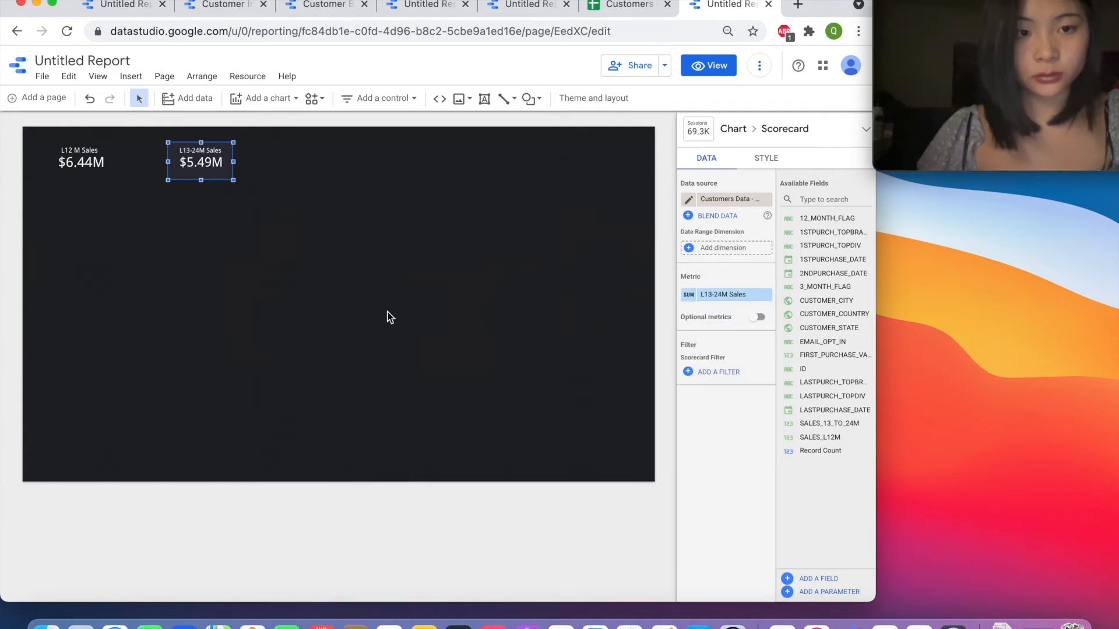
- Center the metric name of the L13-24M Sales scorecard
click(767, 159)
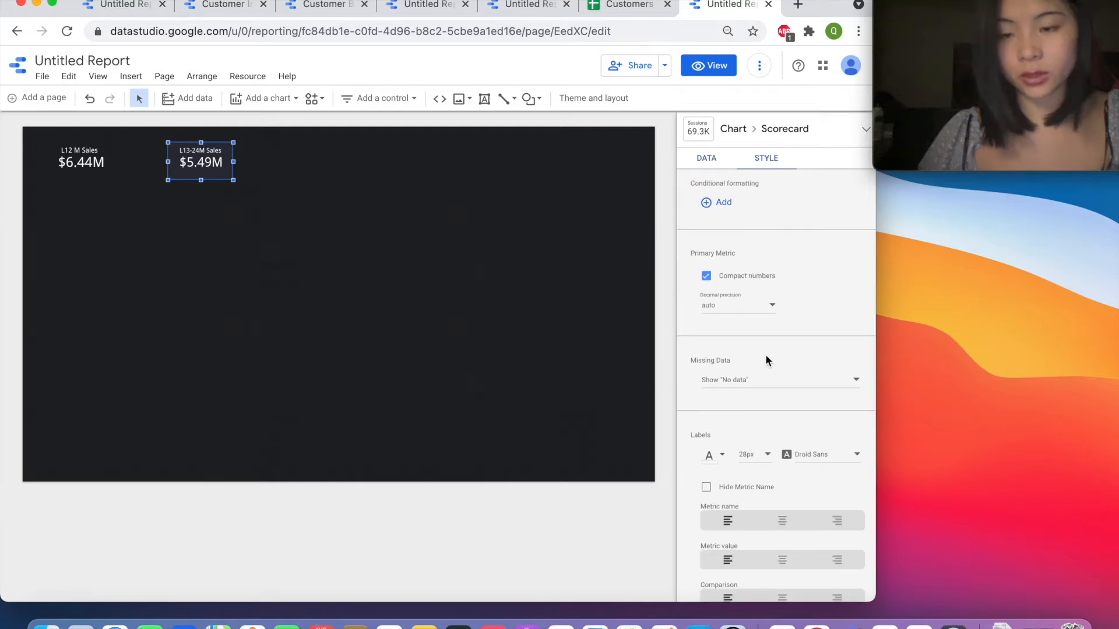
scroll(764, 354, down, 3)
scroll(764, 359, down, 3)
scroll(767, 362, up, 2)
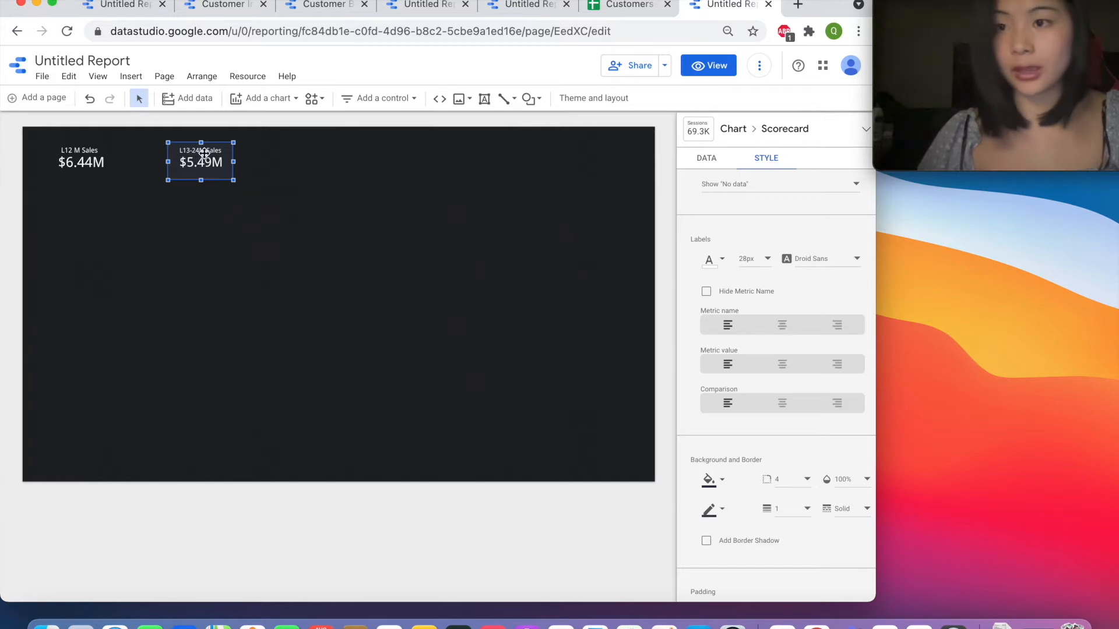
click(782, 324)
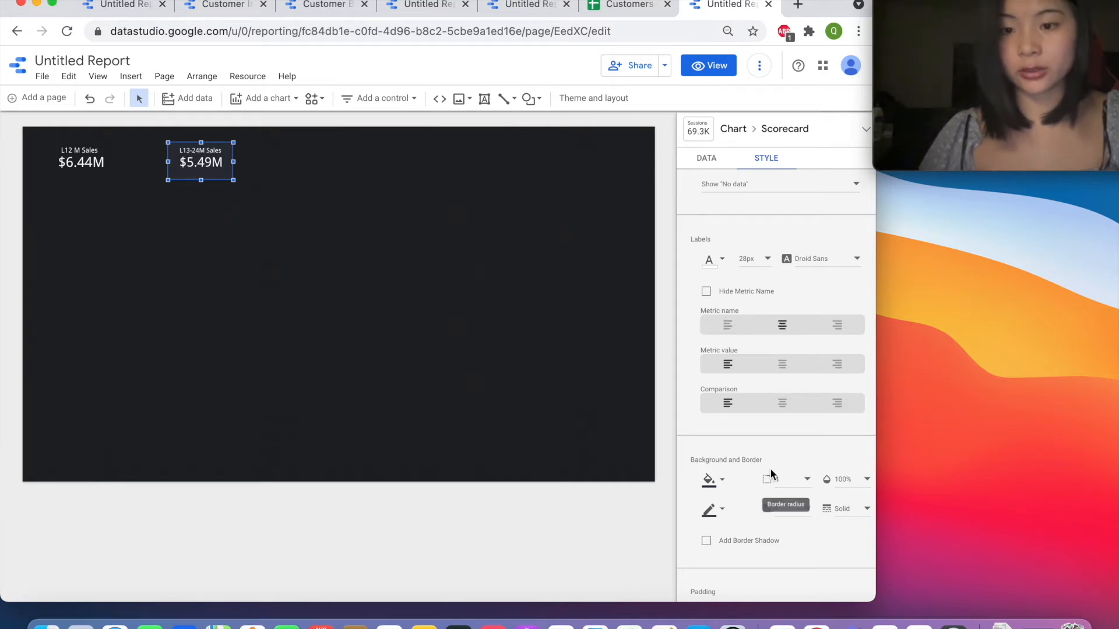
- Make the L13-24M Sales scorecard's background and border transparent
scroll(770, 473, down, 1)
click(711, 460)
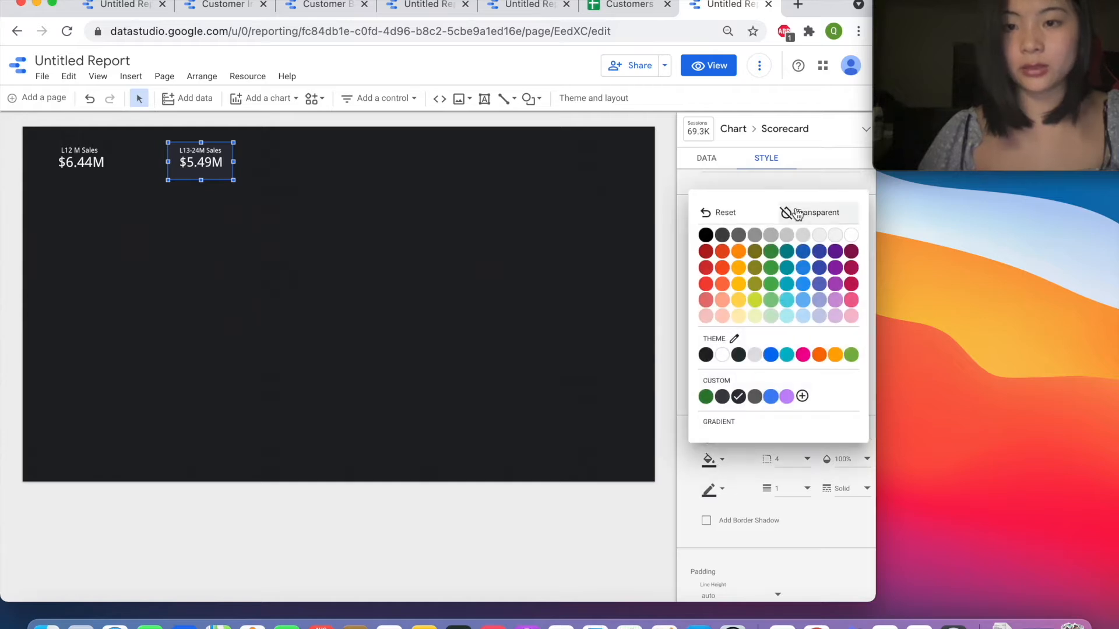
click(786, 221)
click(711, 489)
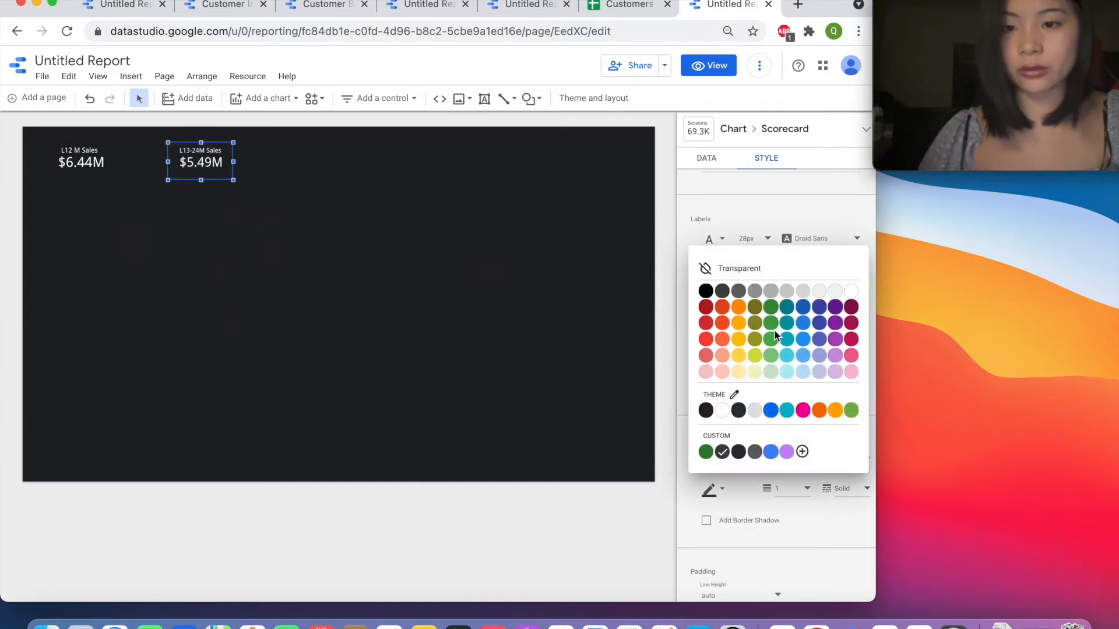
click(758, 269)
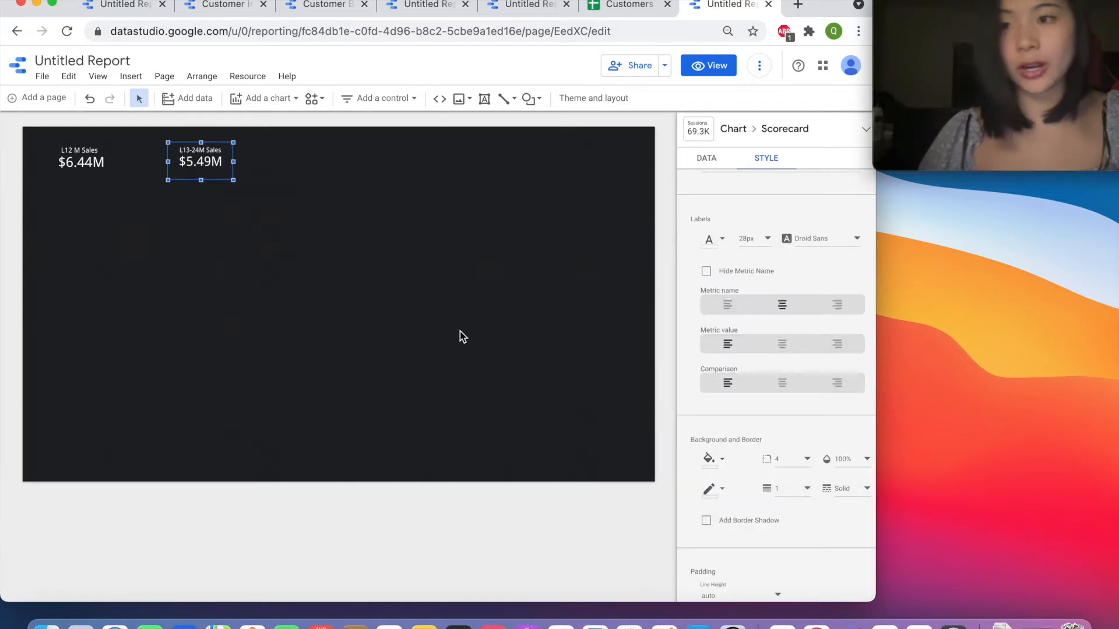
click(304, 176)
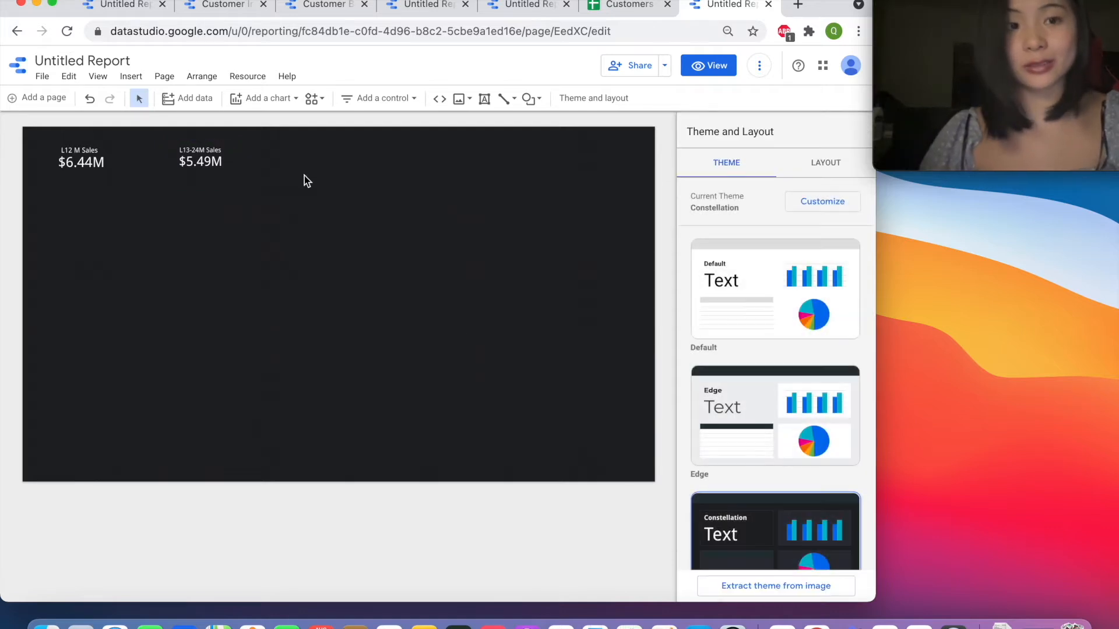
- Set the L13-24M Sales scorecard's label font size to 30px
click(212, 165)
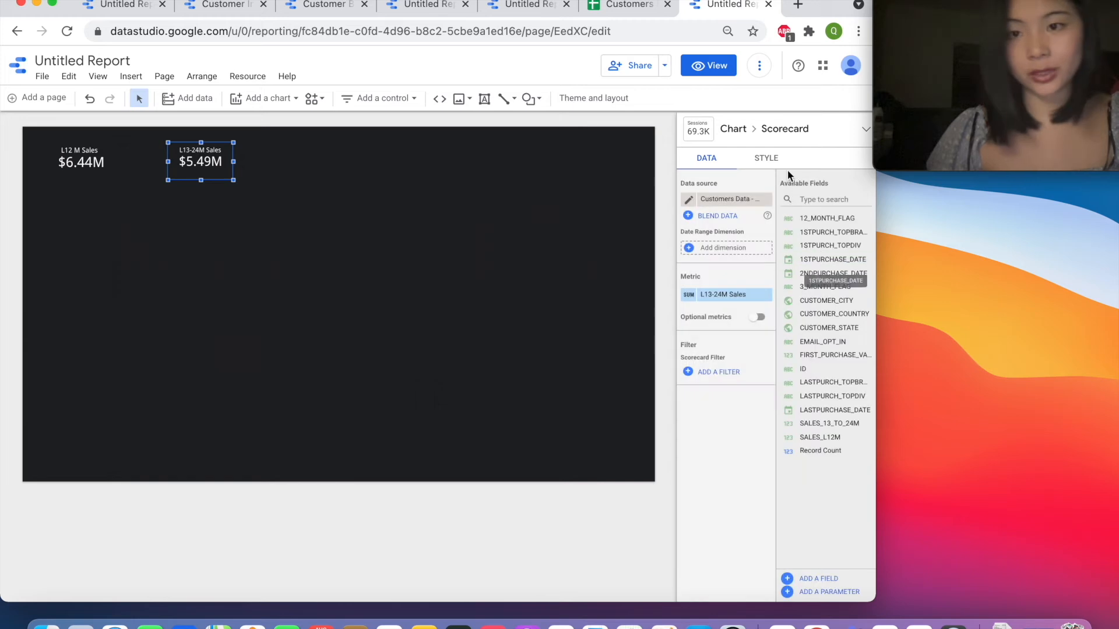
click(764, 161)
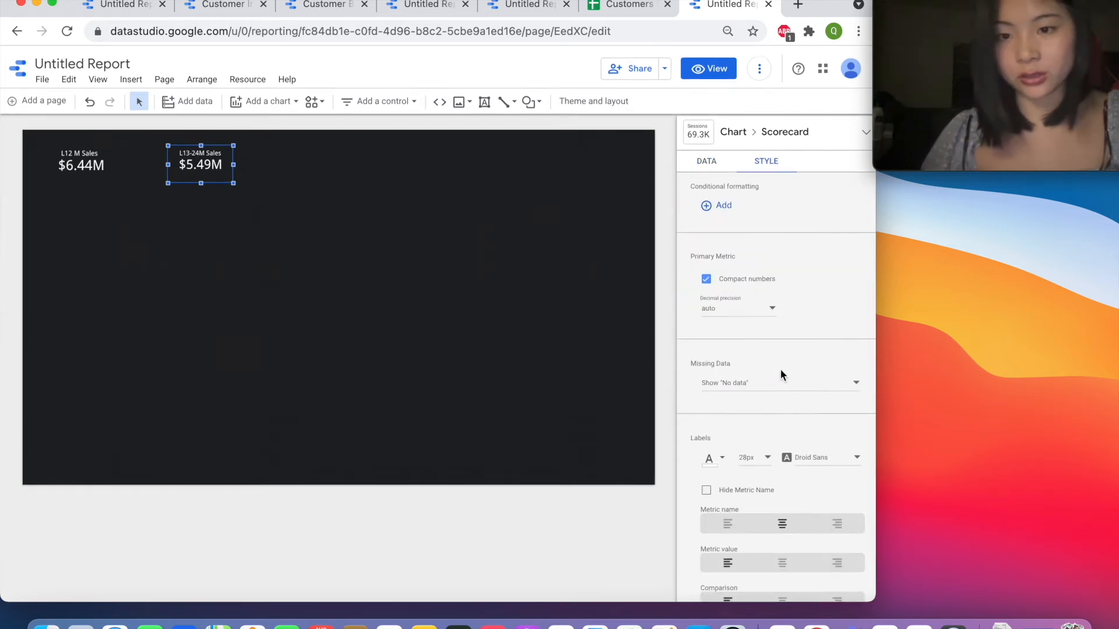
scroll(781, 374, down, 3)
click(758, 345)
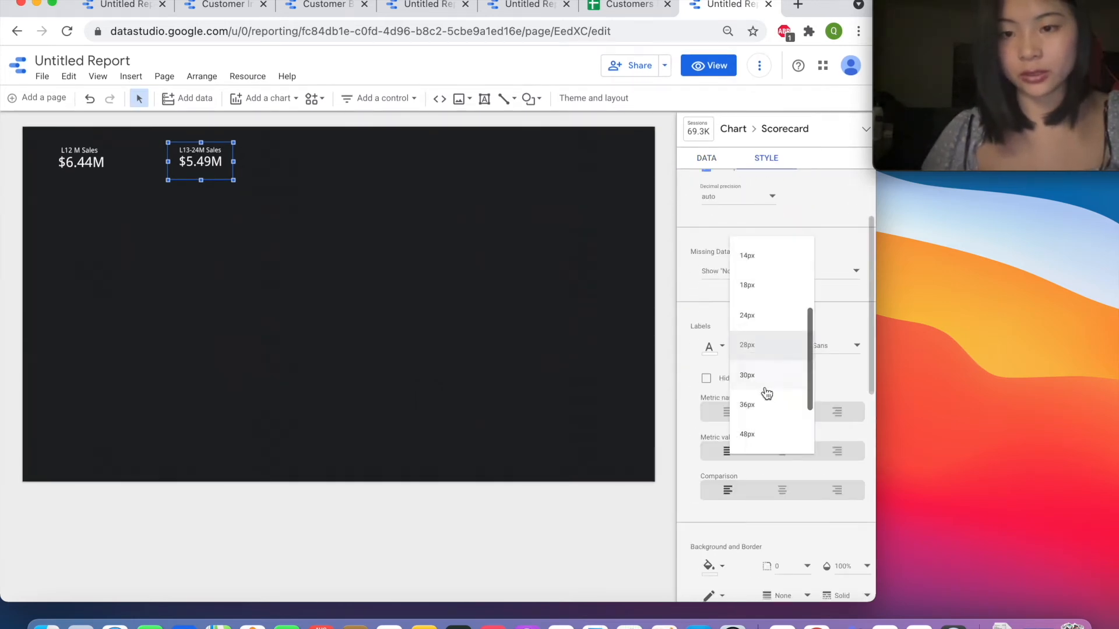
click(765, 382)
click(406, 295)
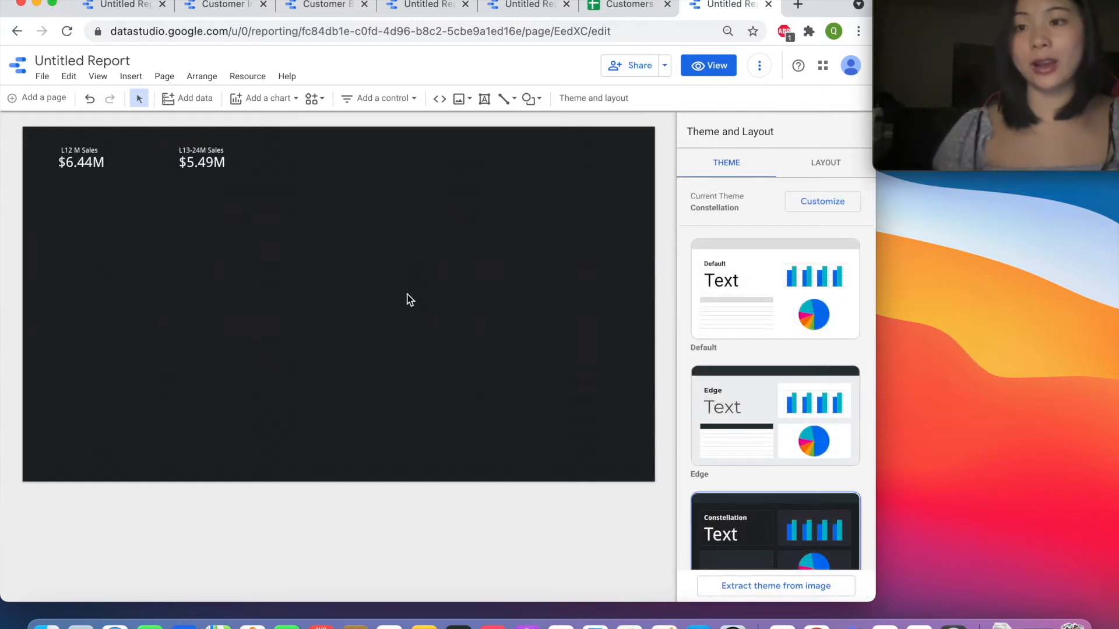
- Add a donut chart to the report, placed to the right of the L13-24M Sales scorecard
click(278, 98)
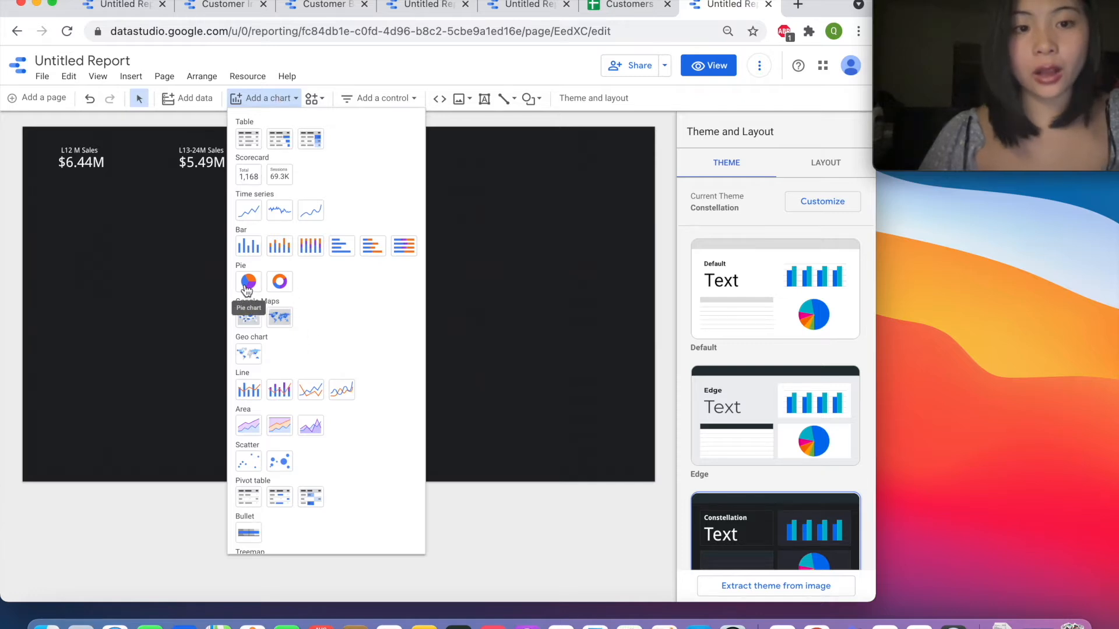
click(278, 282)
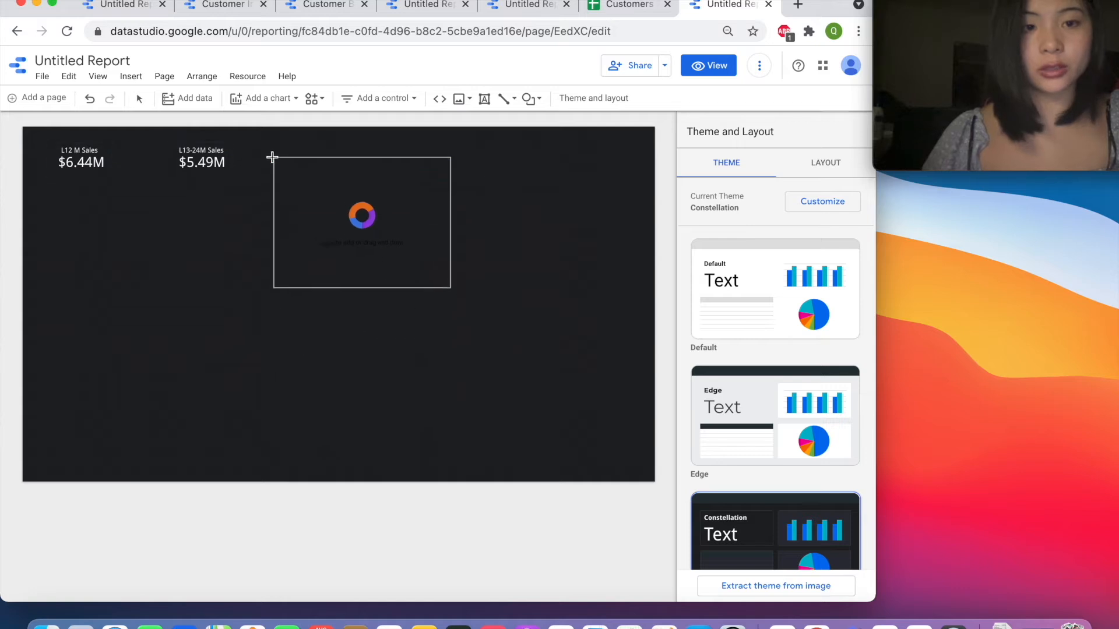
click(260, 133)
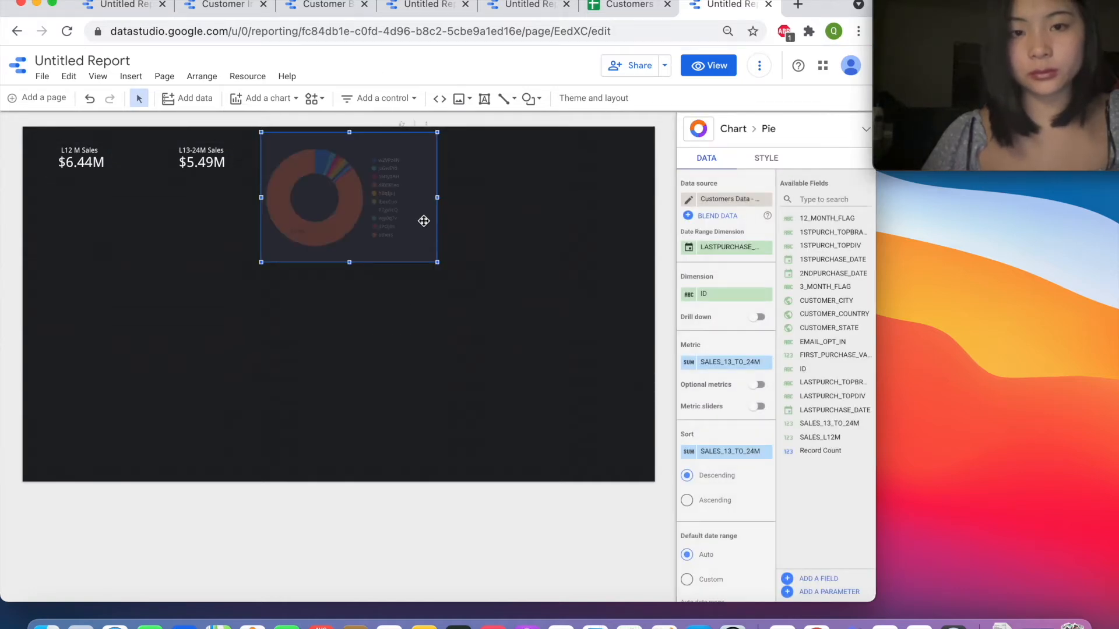
- Remove the donut chart's date range dimension and set its dimension to EMAIL_OPT_IN and its metric to Record Count
click(765, 248)
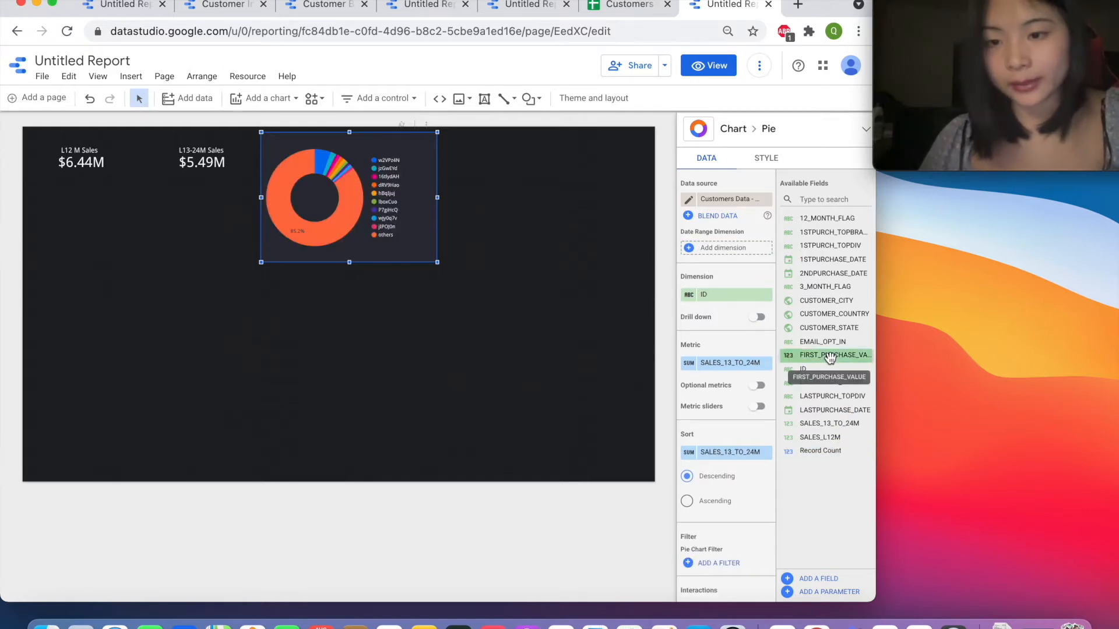
drag(842, 345, 741, 296)
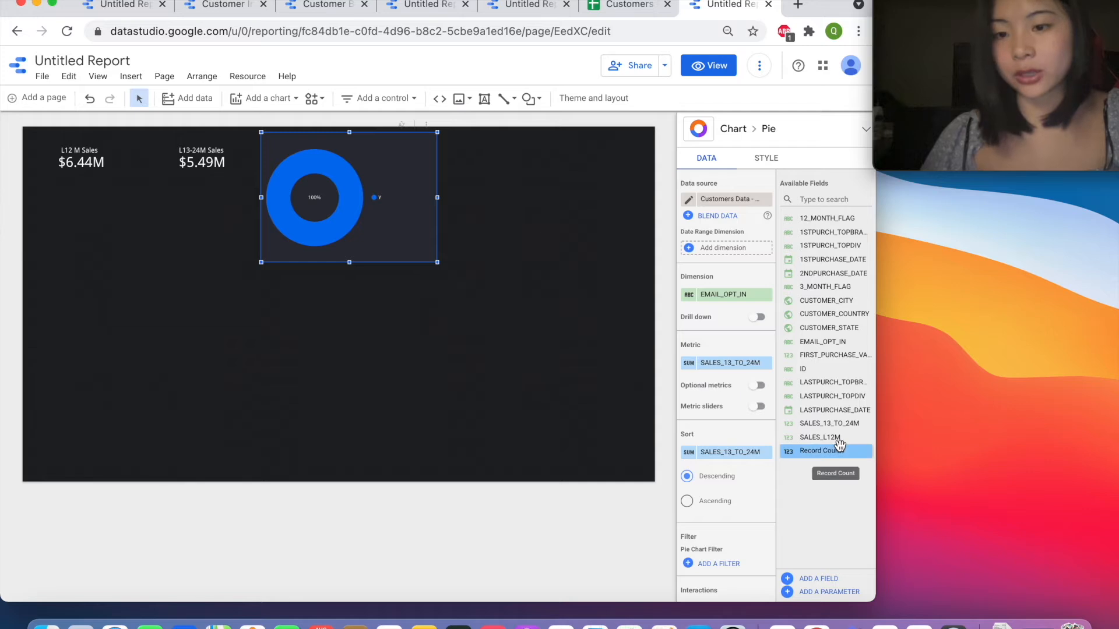
drag(839, 445, 745, 365)
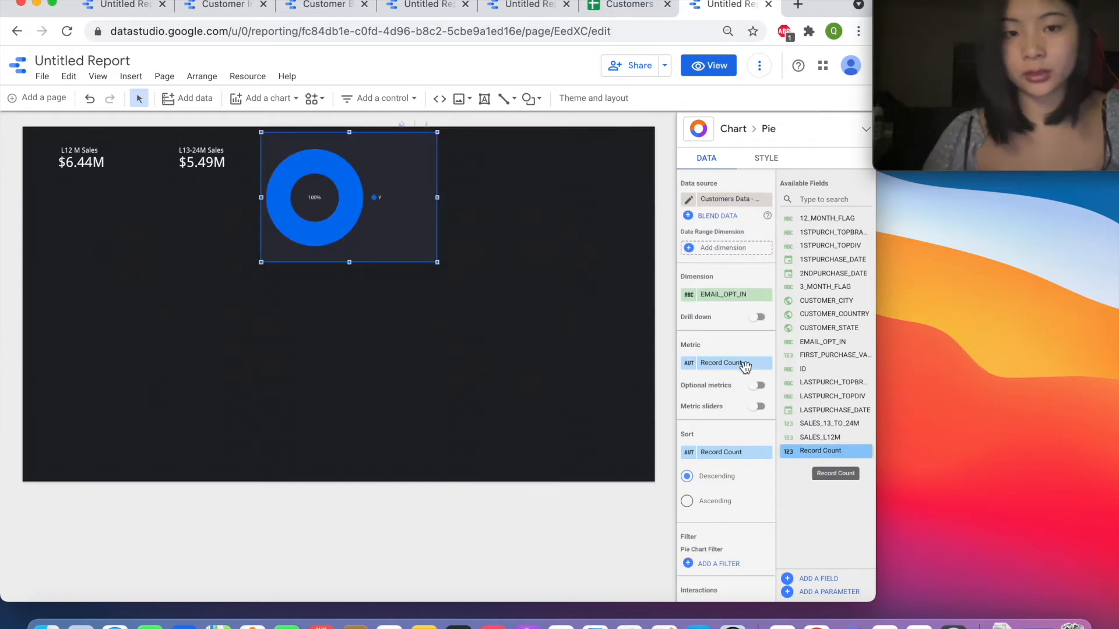
- Shrink the donut chart to about half its width and height and move it slightly down beside the scorecards
drag(438, 262, 350, 203)
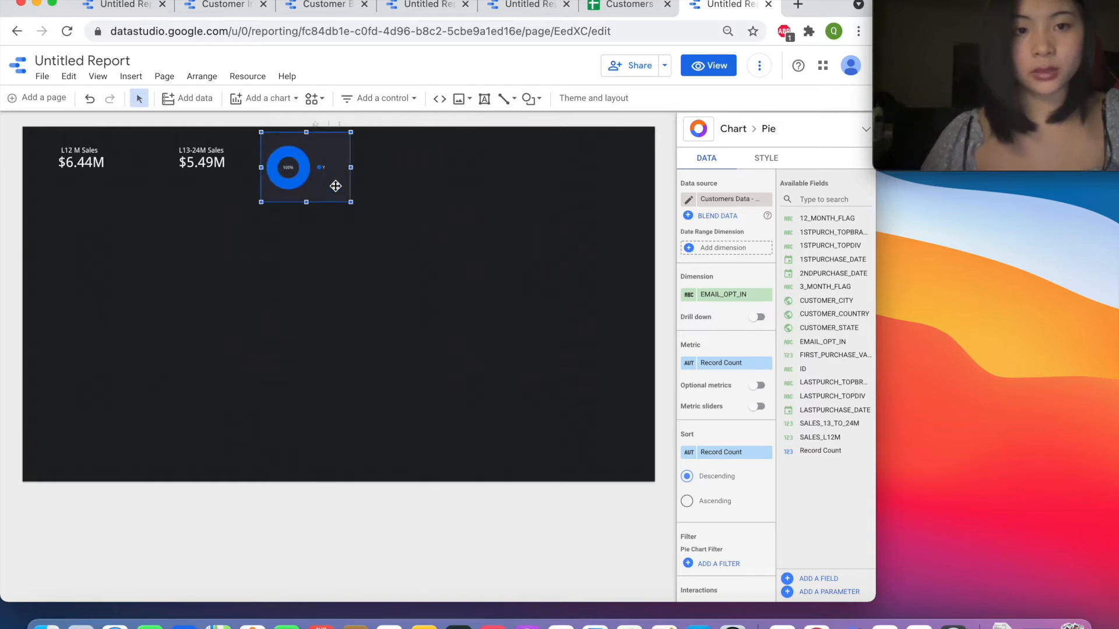
drag(310, 155, 310, 170)
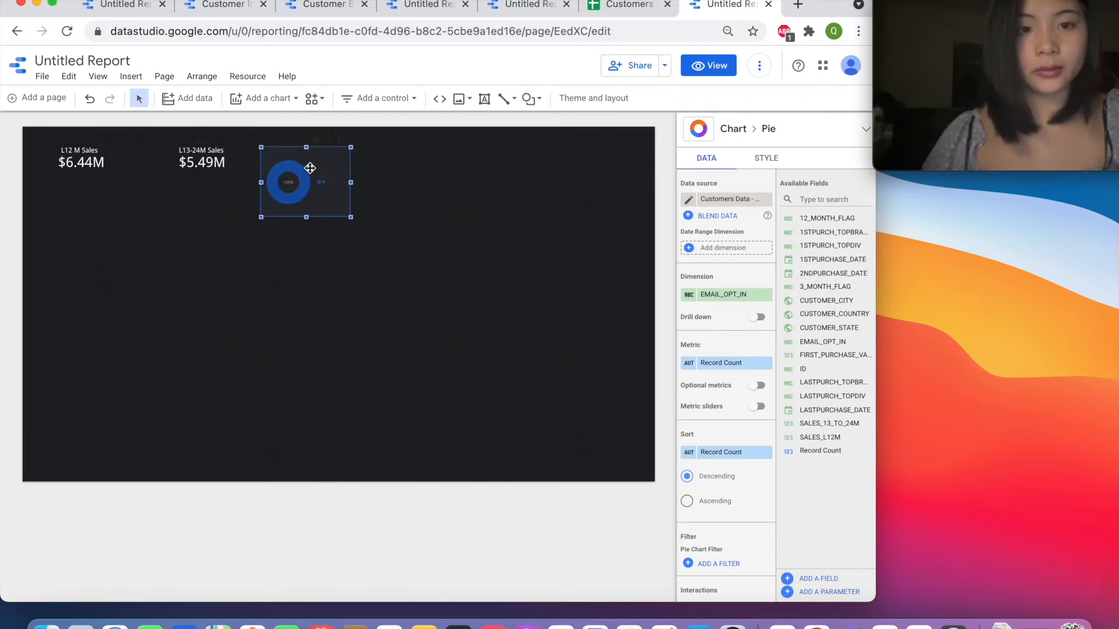
- Make the EMAIL_OPT_IN donut chart's background and border transparent
click(768, 159)
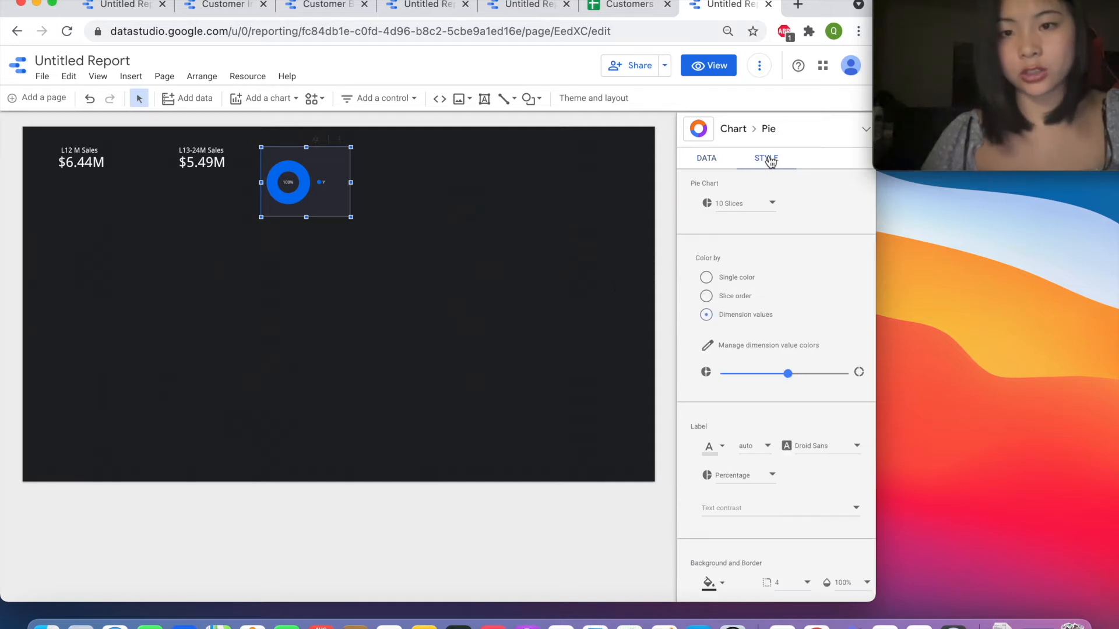
scroll(769, 447, down, 6)
scroll(757, 454, up, 4)
scroll(734, 464, up, 1)
click(717, 494)
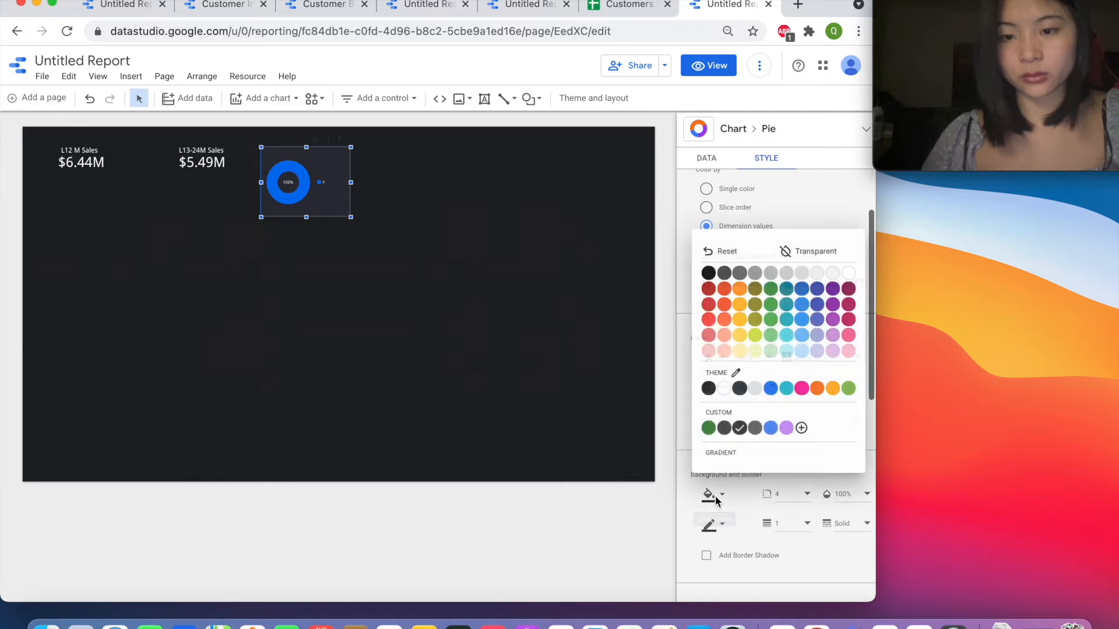
click(804, 249)
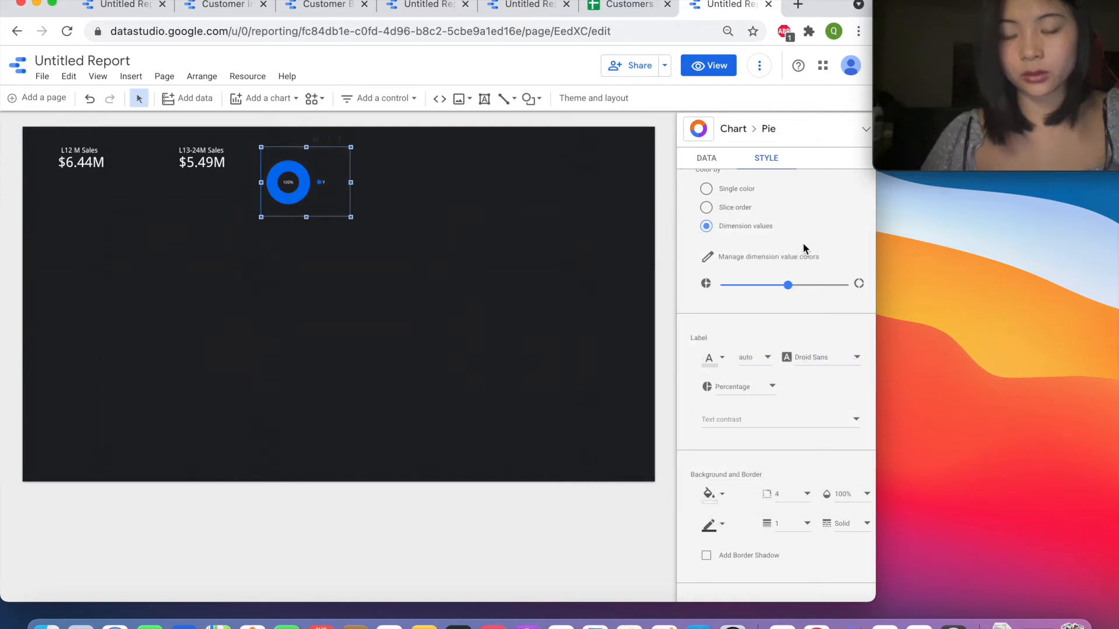
click(711, 525)
click(766, 310)
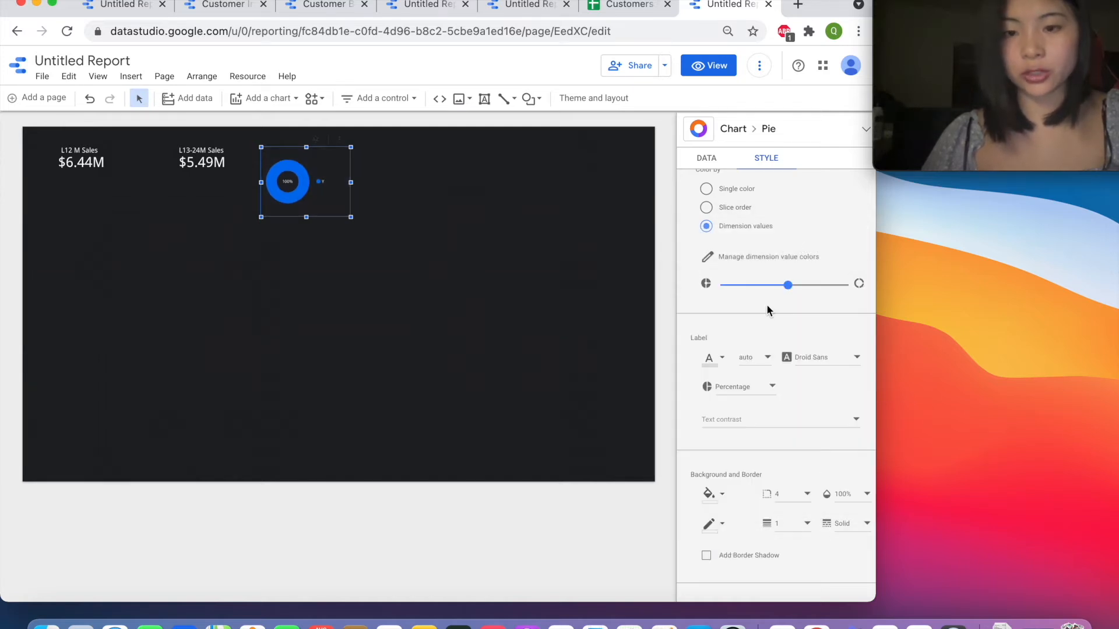
click(437, 279)
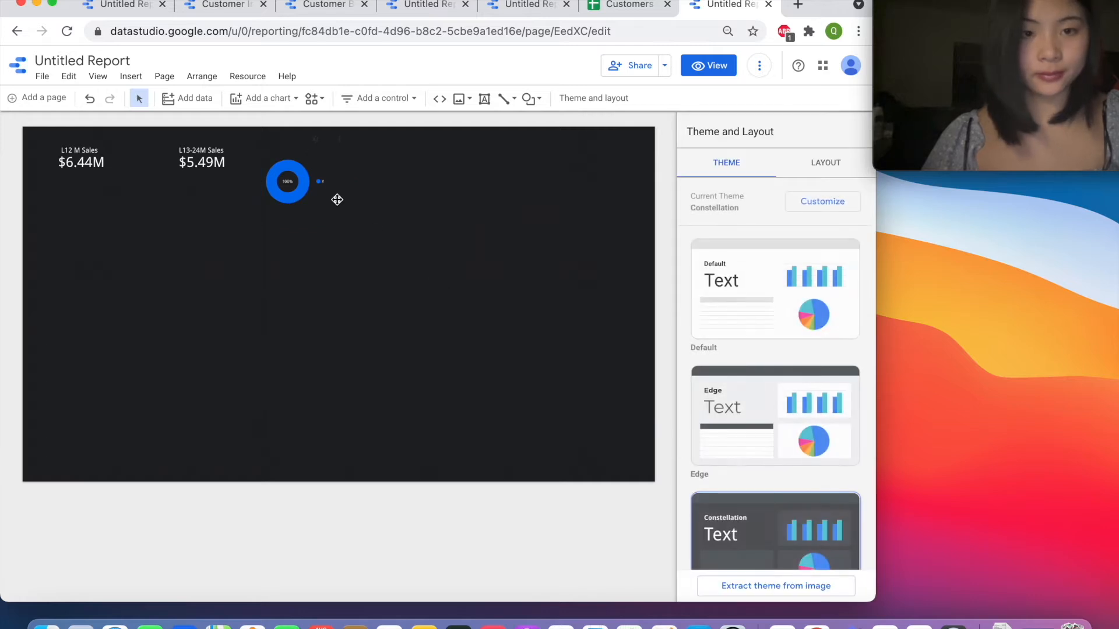
- Move the donut chart slightly down and to the left, closer to the L13-24M Sales scorecard
click(321, 182)
click(392, 197)
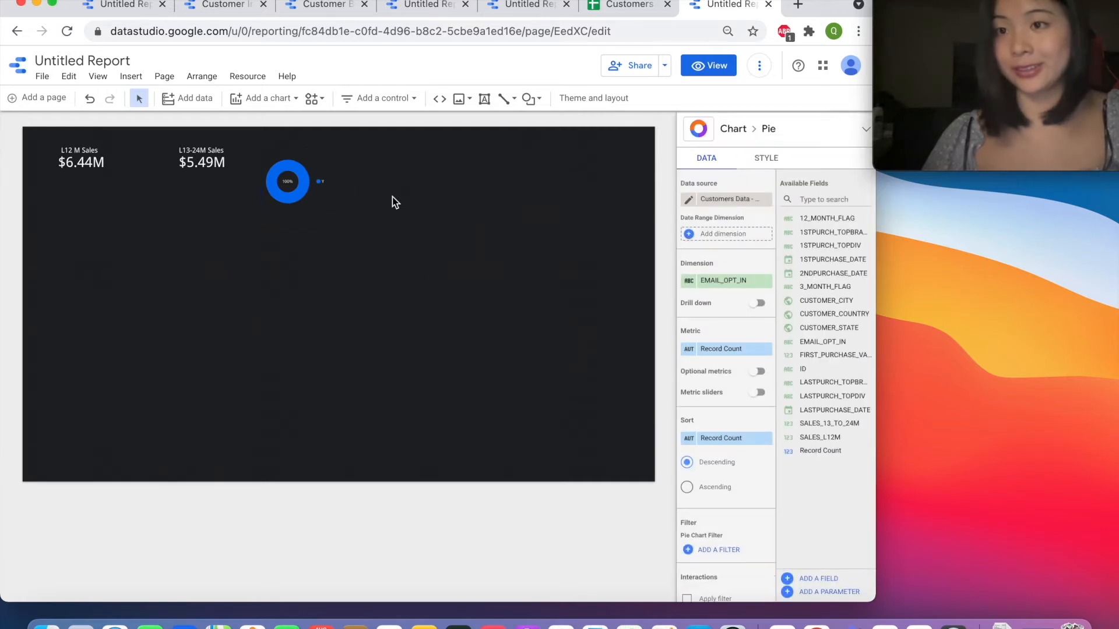
click(285, 182)
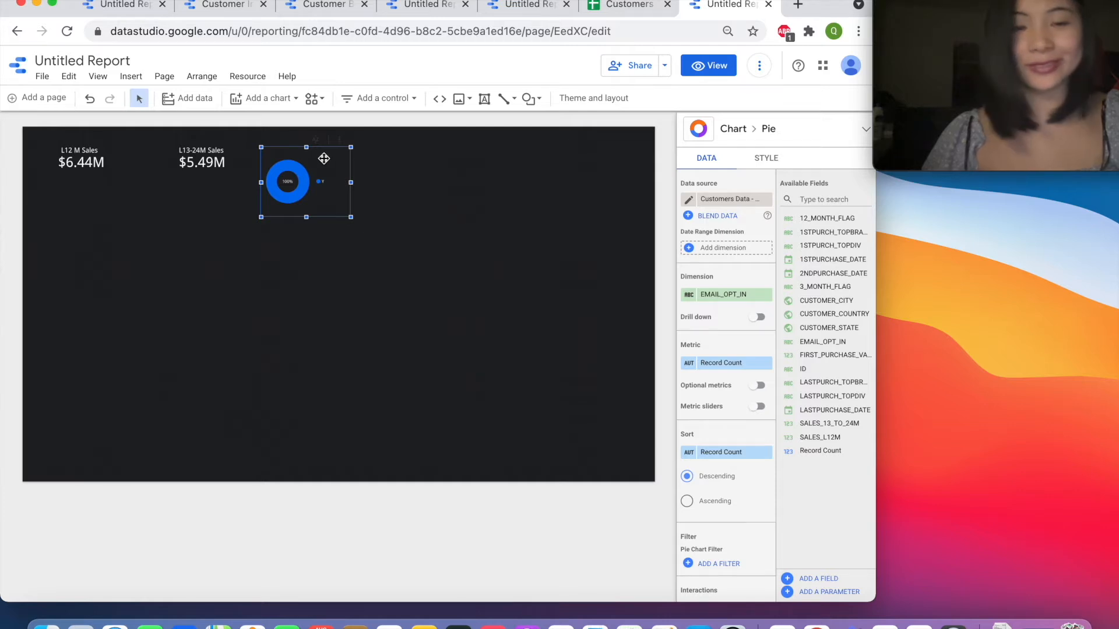
drag(324, 156, 318, 159)
click(411, 182)
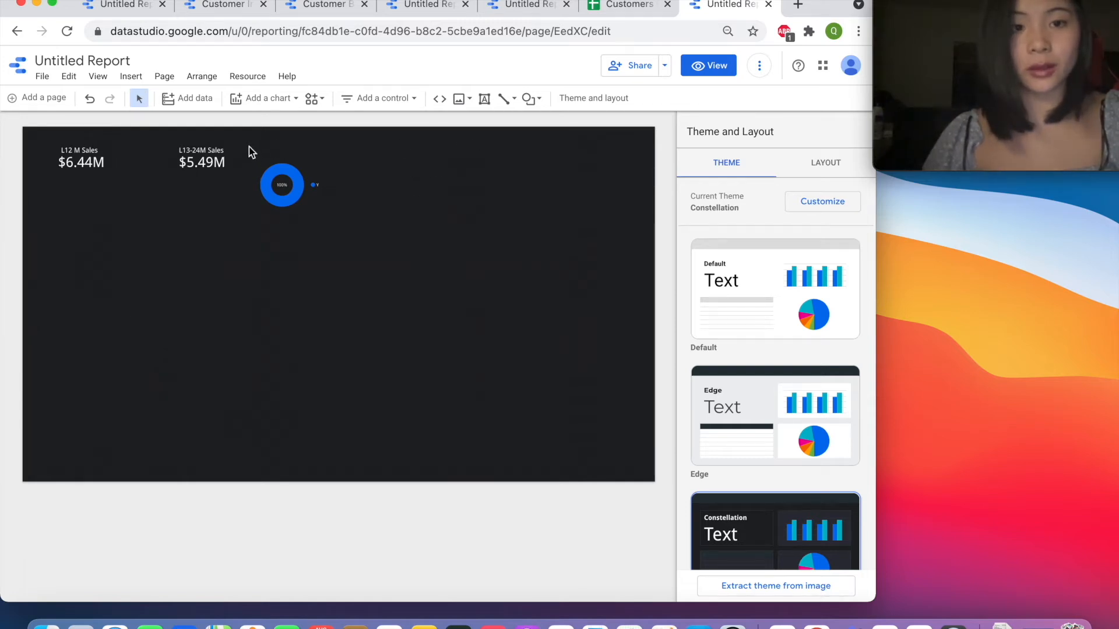
- Add an "Email Opt In" text label above the donut chart, narrow its box to fit the text and align it over the donut
click(486, 104)
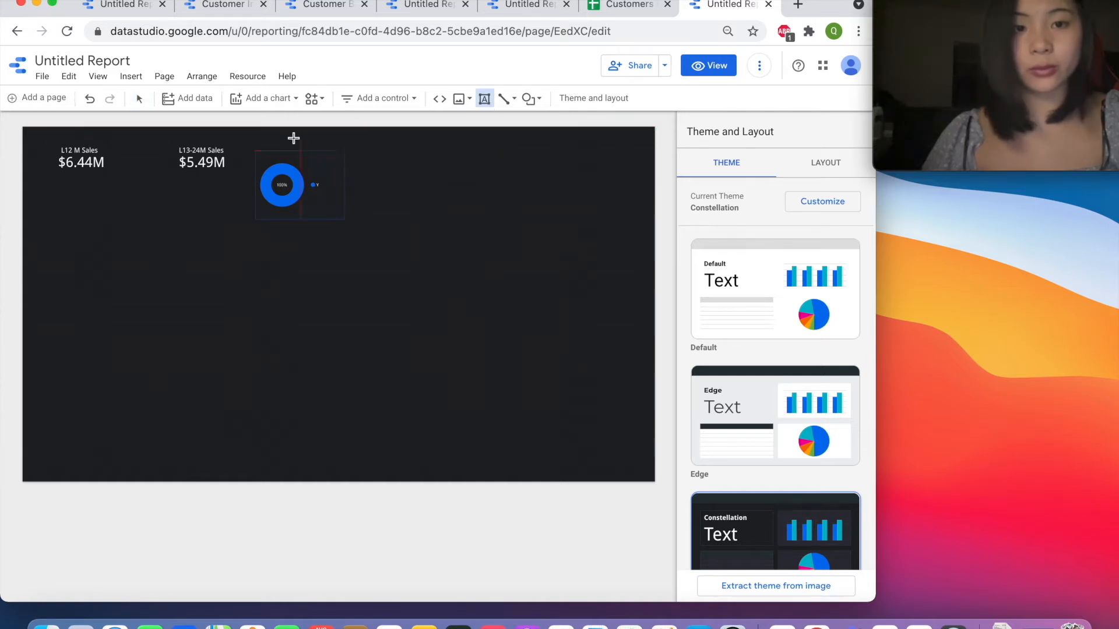
click(260, 138)
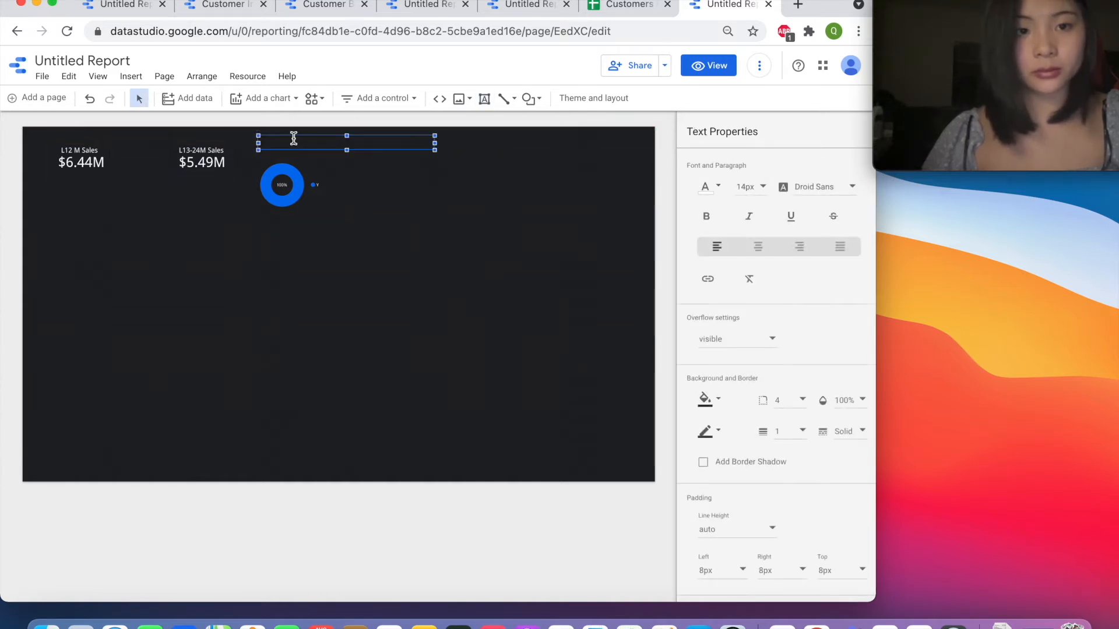
text(Email)
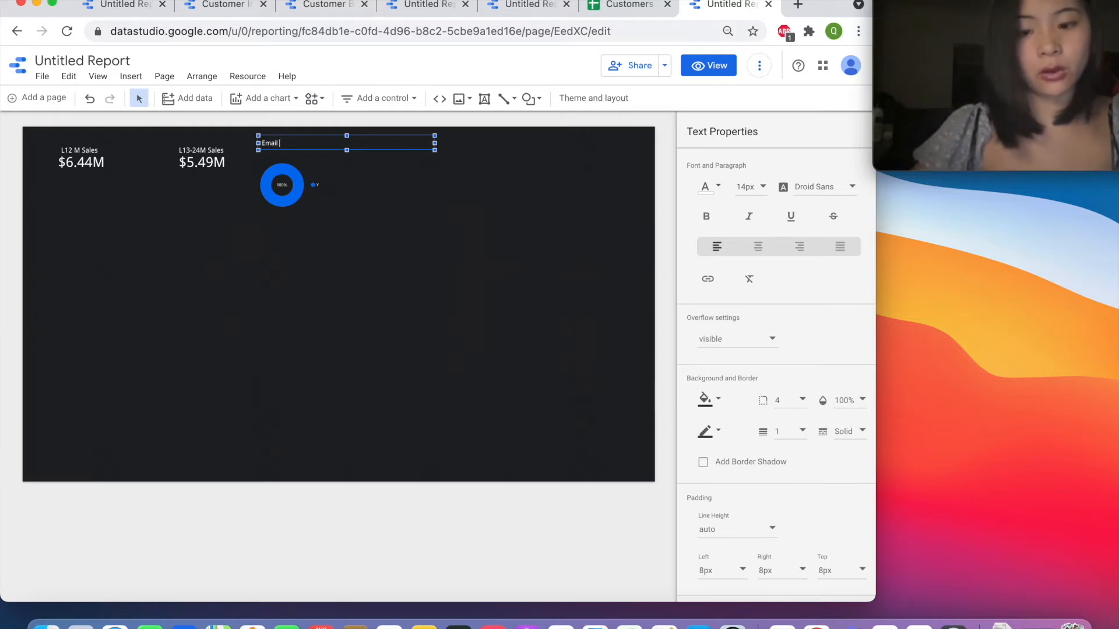
text( Opt In)
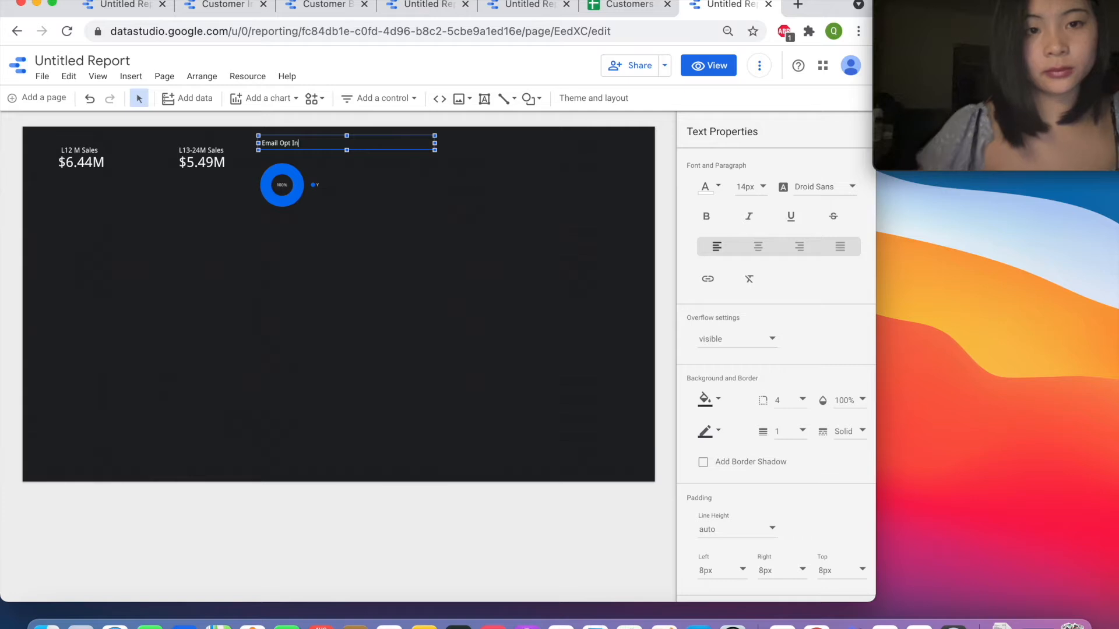
drag(437, 145, 307, 144)
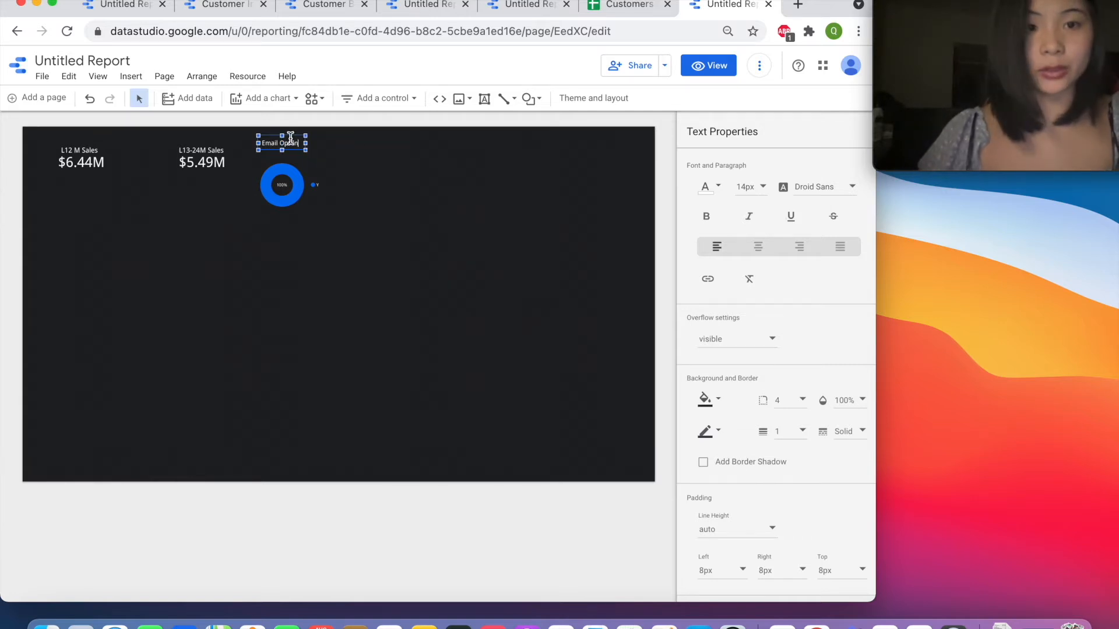
drag(293, 137, 295, 135)
- Shrink the donut chart slightly and move it up directly beneath the Email Opt In label
click(300, 171)
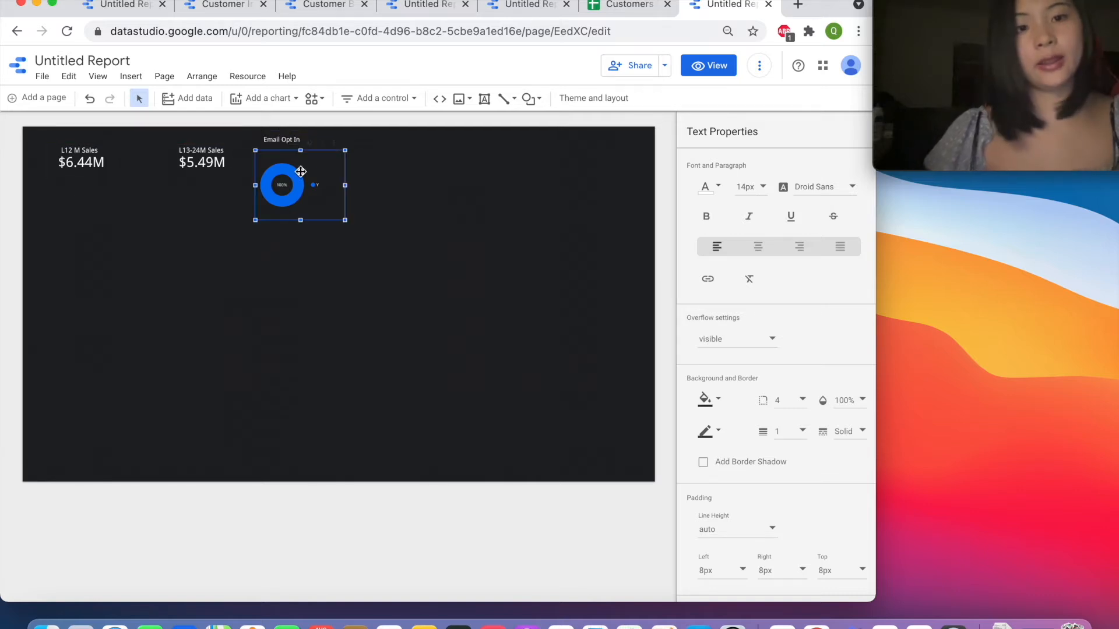
drag(290, 151, 284, 146)
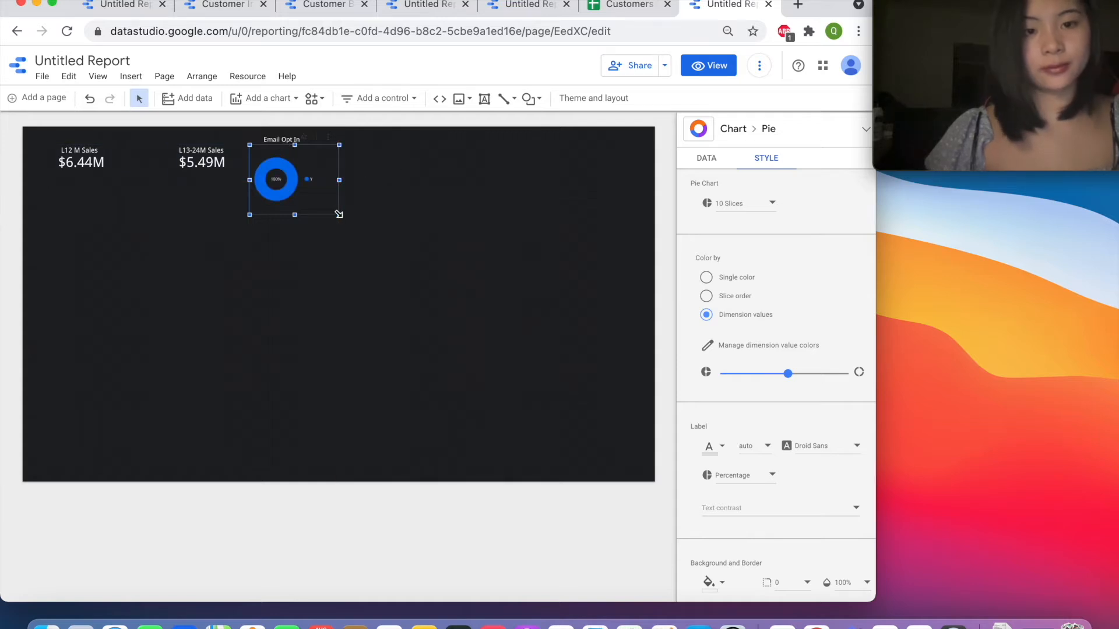
drag(341, 215, 329, 202)
drag(305, 148, 311, 140)
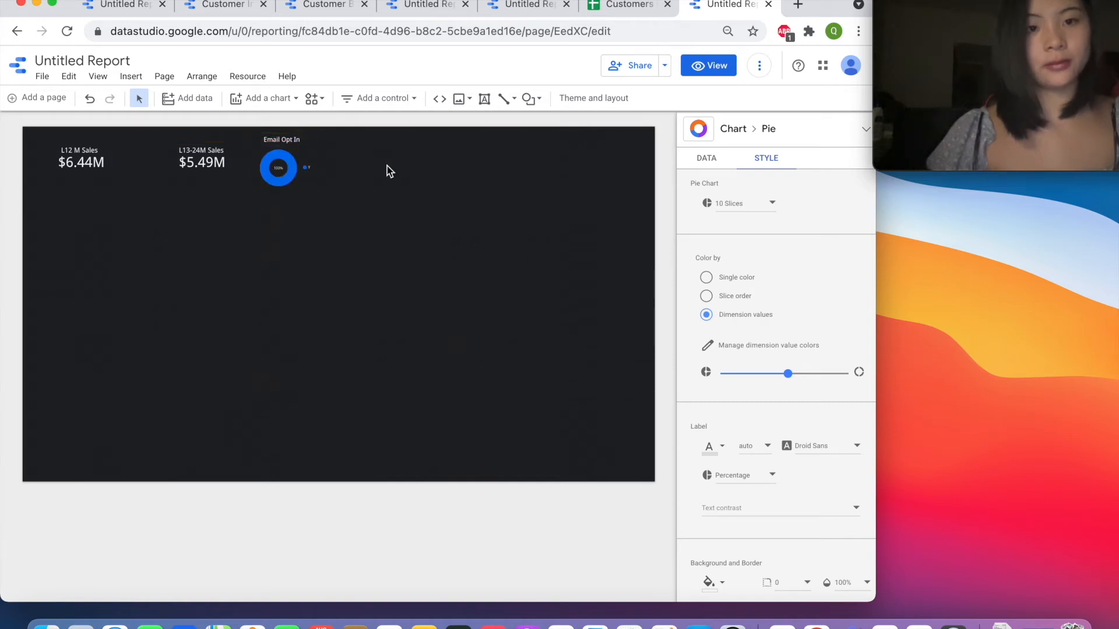
click(387, 167)
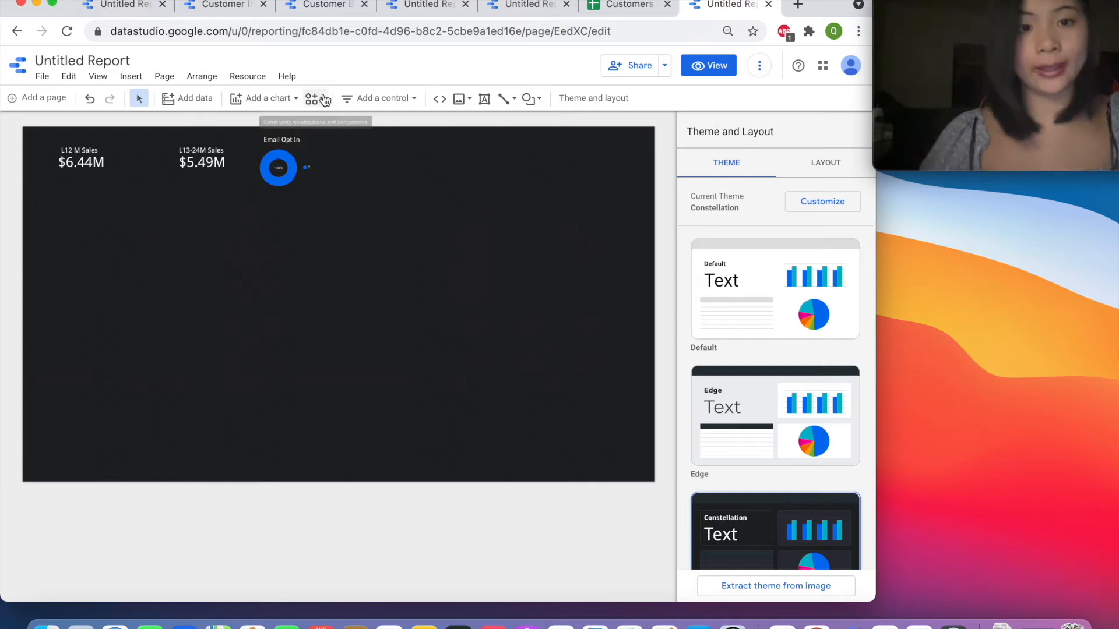
- Insert a geo chart below the sales scorecards with CUSTOMER_STATE as its geo dimension and Record Count as its metric
click(266, 97)
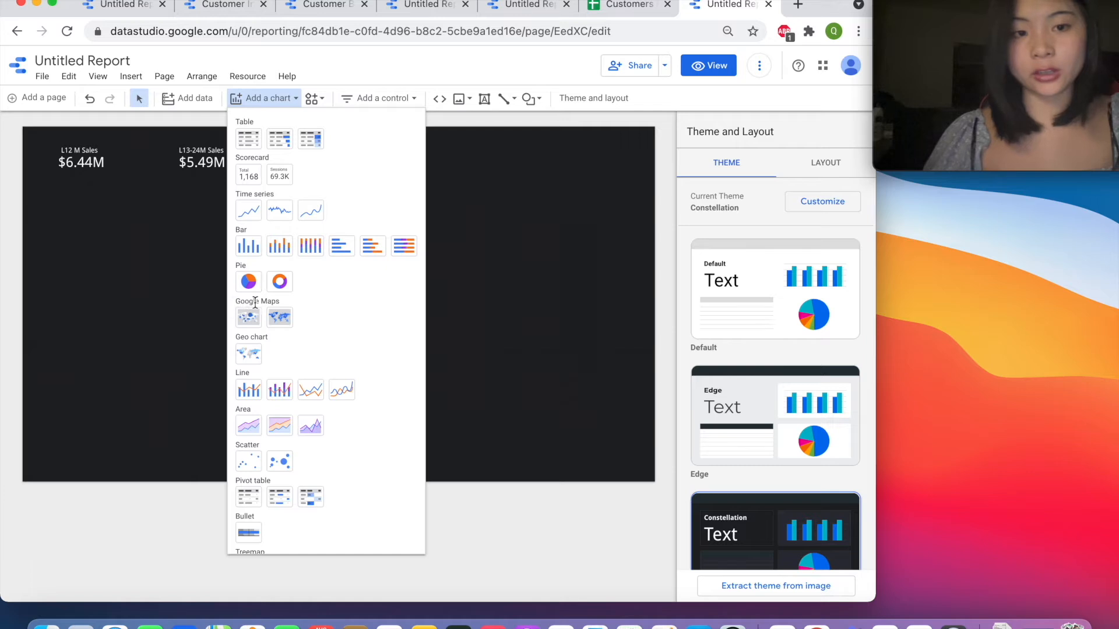
click(251, 356)
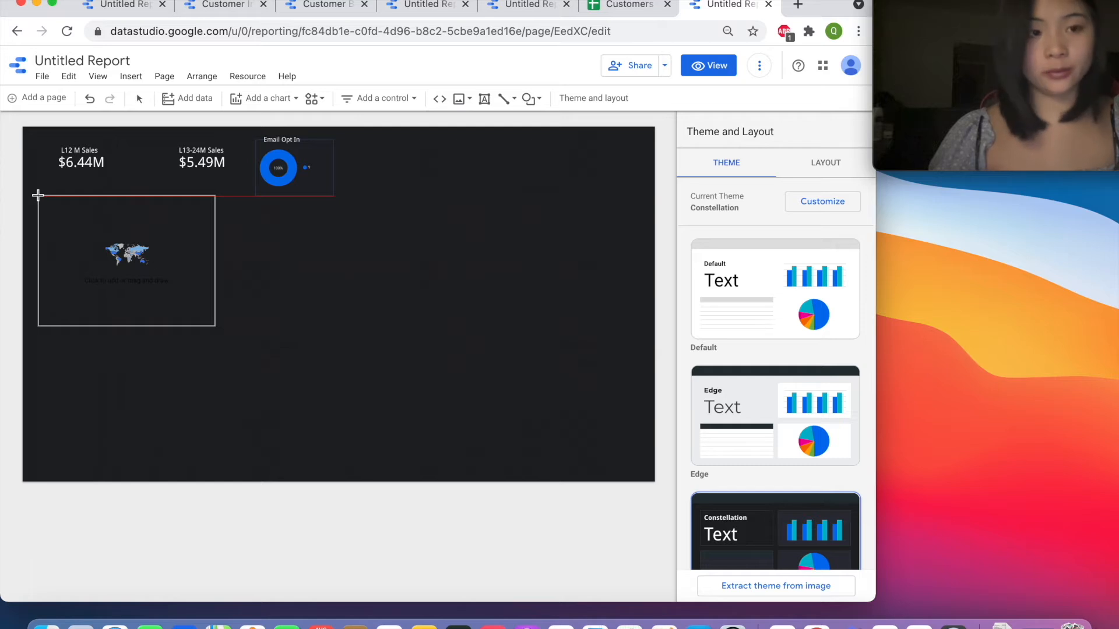
click(34, 181)
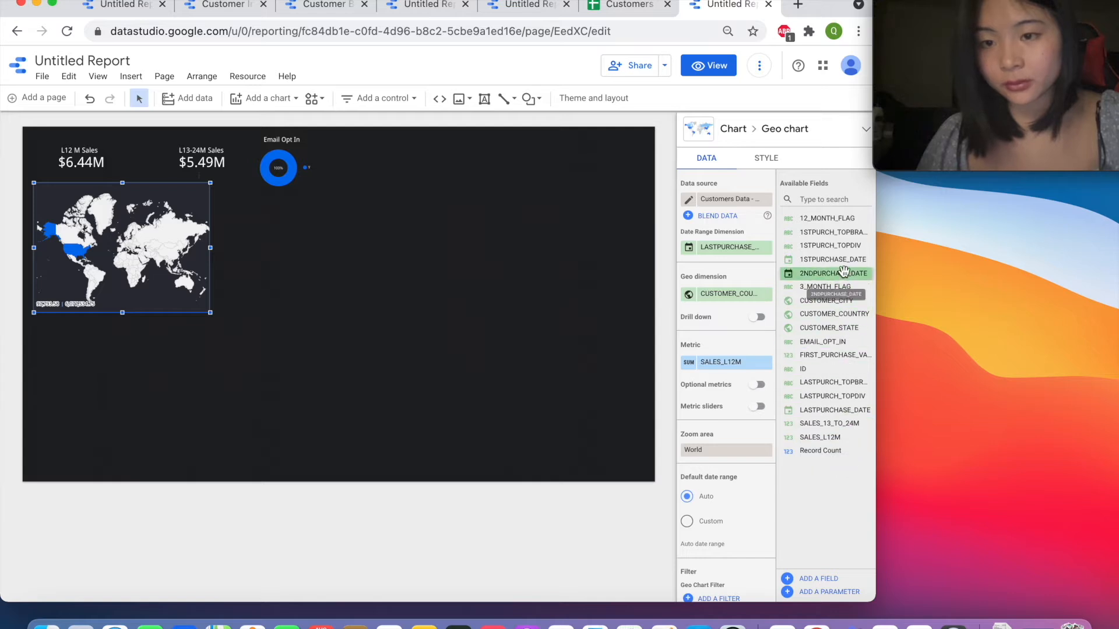
drag(837, 328, 737, 294)
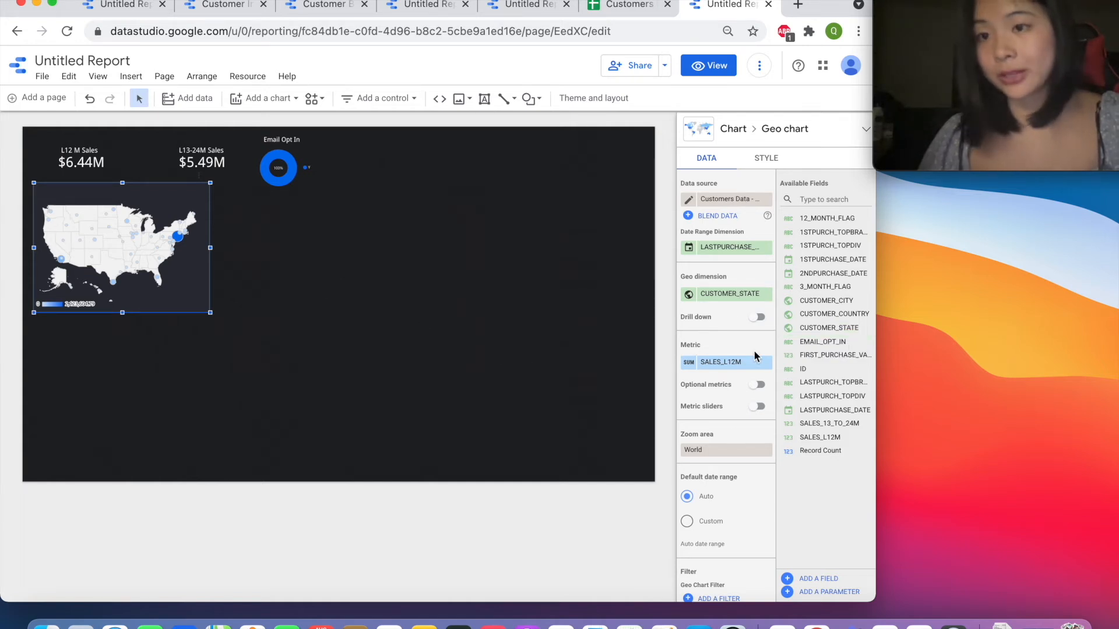
drag(838, 451, 739, 373)
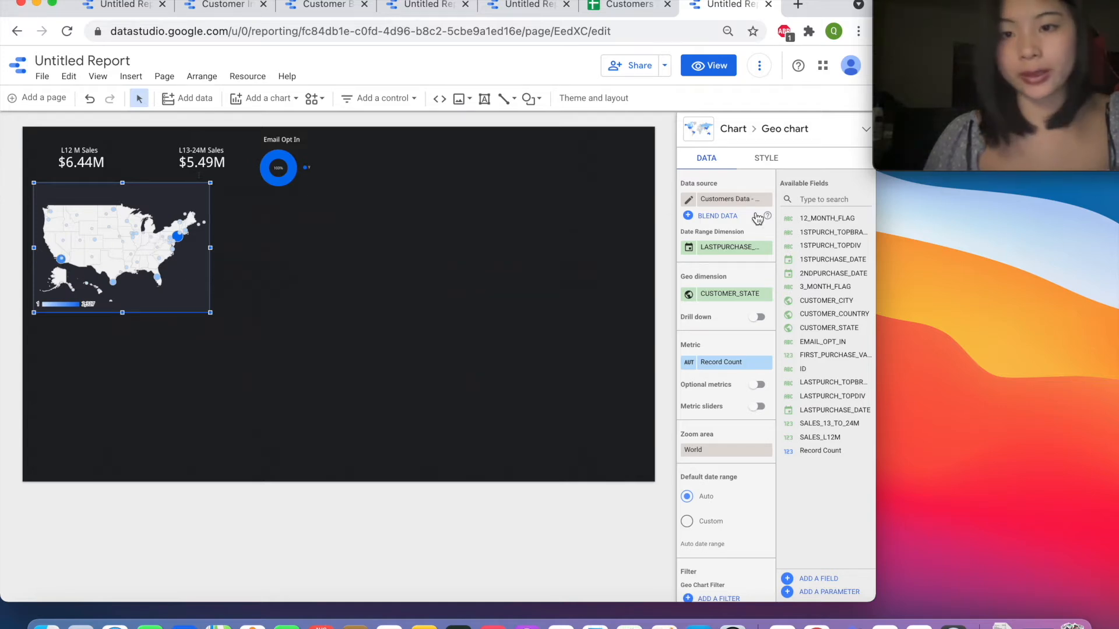
- Make the geo chart's background and border transparent
click(764, 160)
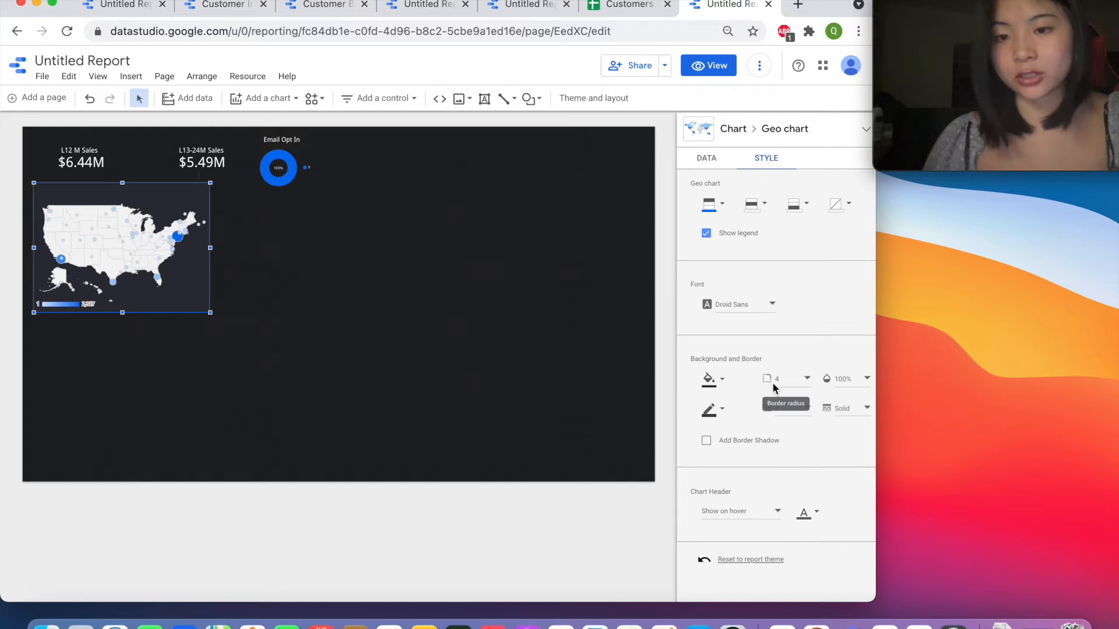
click(716, 379)
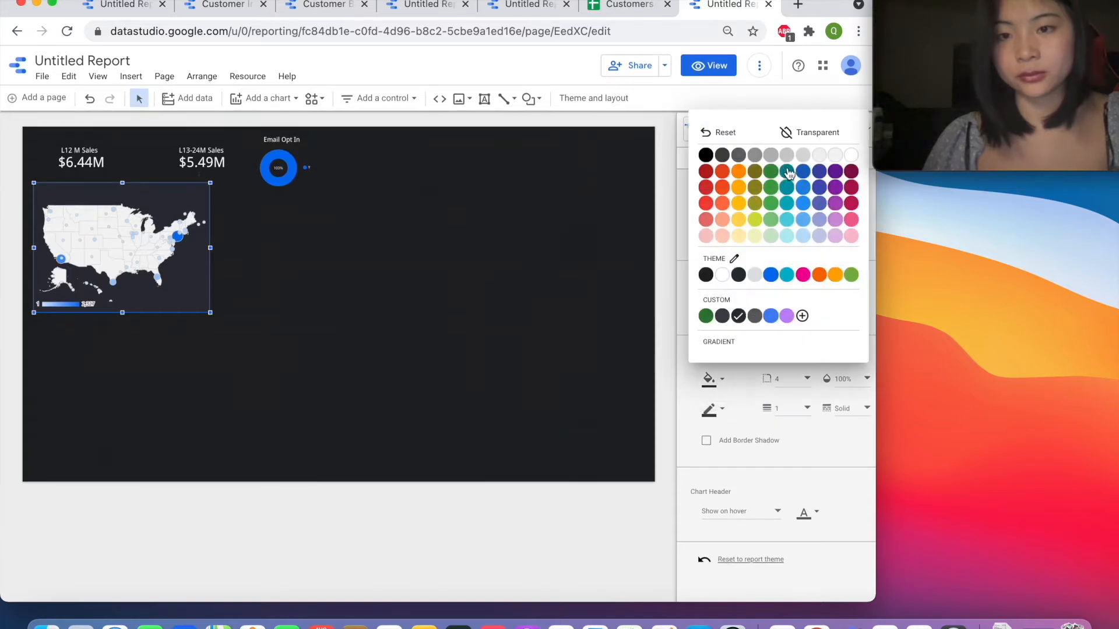
click(797, 132)
click(715, 409)
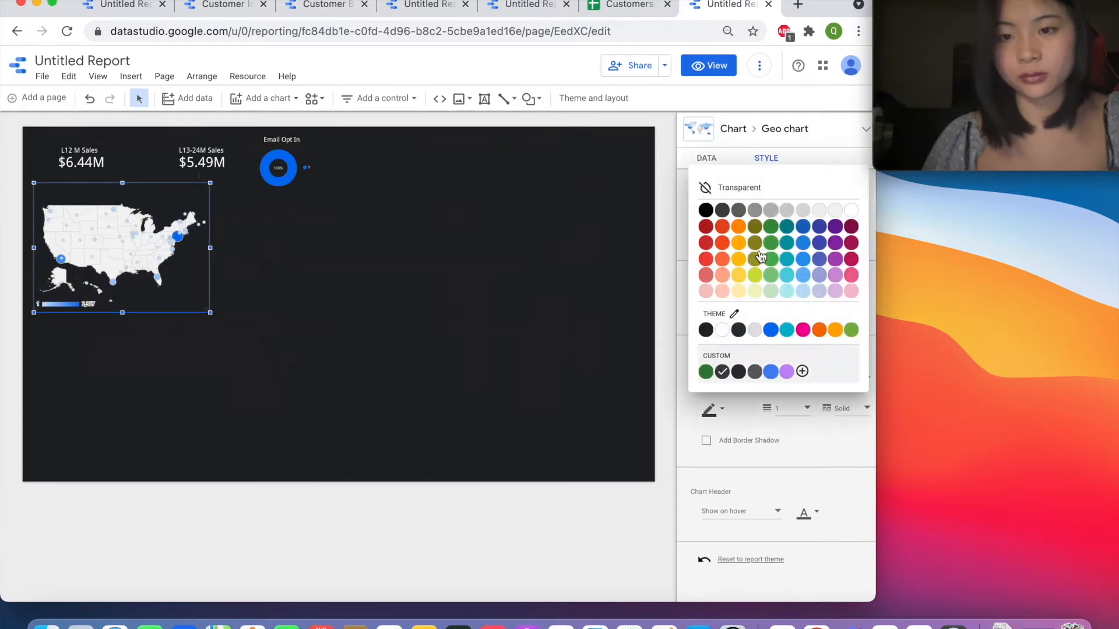
click(746, 195)
click(387, 253)
- Move the geo chart slightly up, closer to the sales scorecards
click(115, 256)
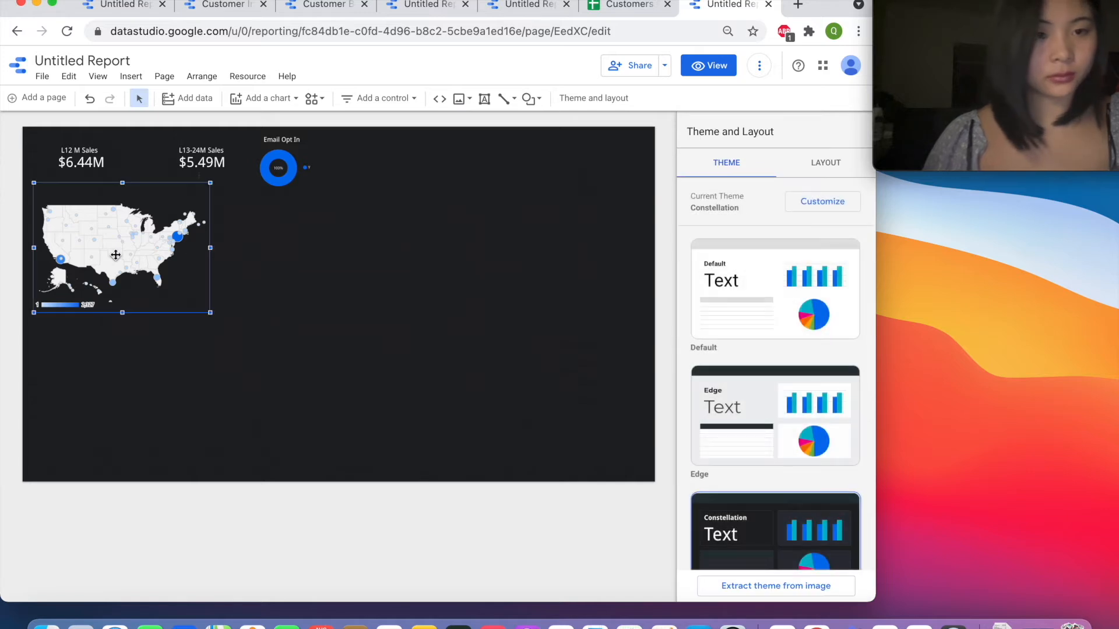
click(254, 267)
drag(121, 250, 121, 242)
click(245, 274)
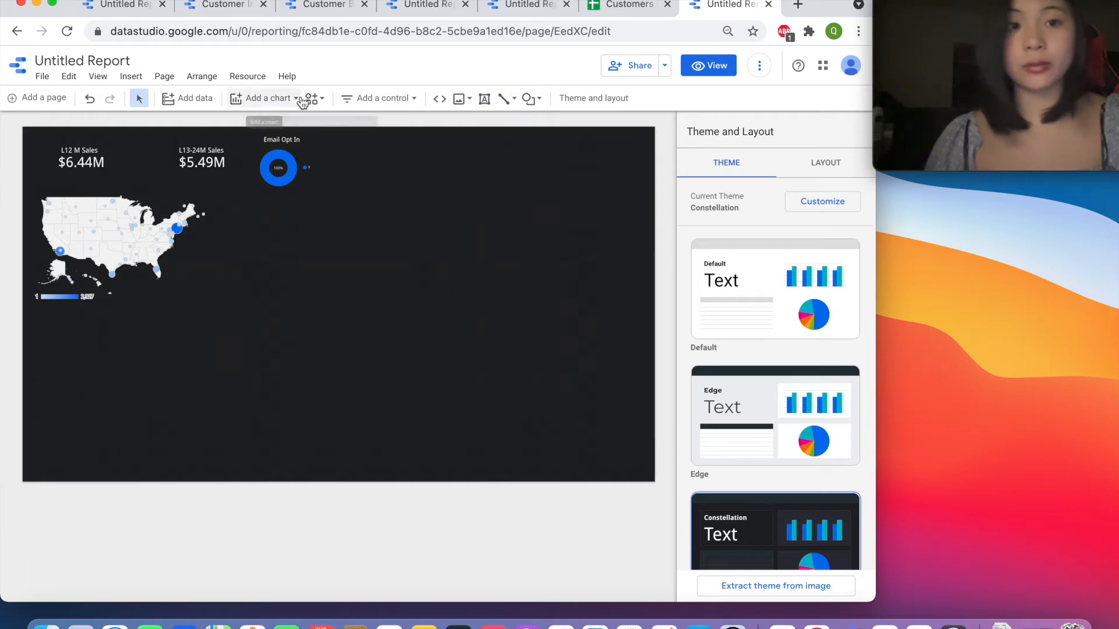
- Insert a scatter chart to the right of the map with CUSTOMER_STATE as its dimension and SALES_L12M as its X metric
click(267, 100)
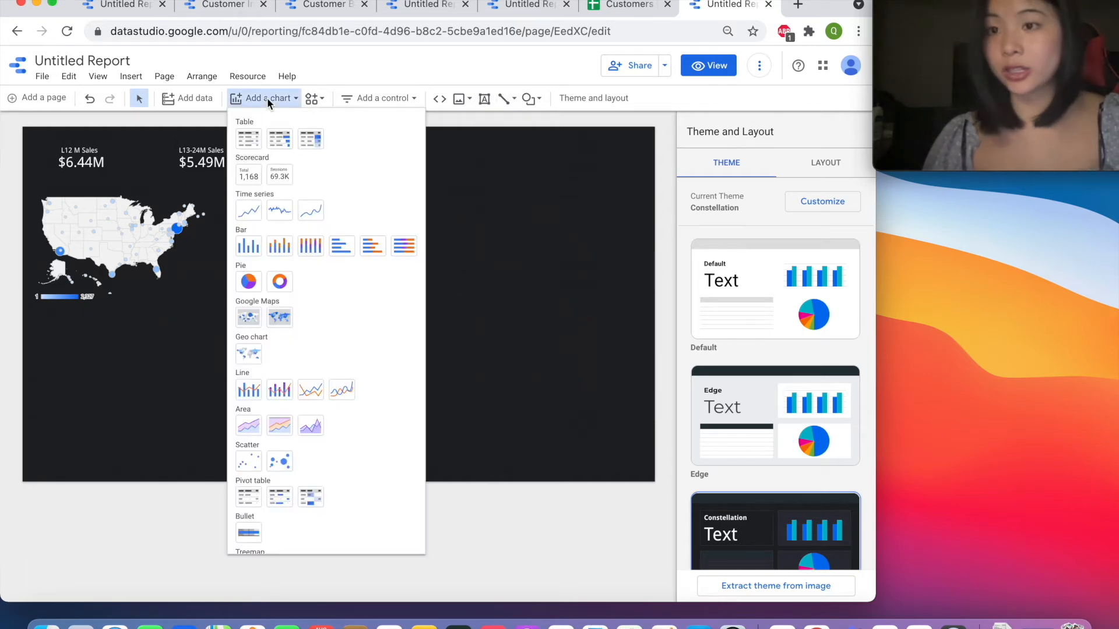
scroll(372, 367, down, 1)
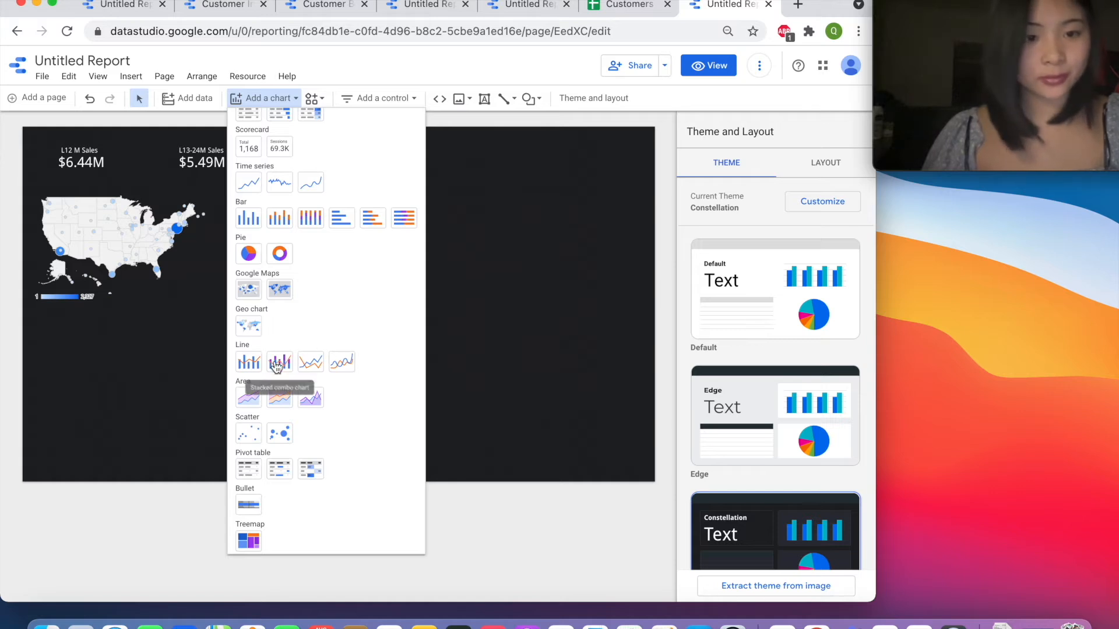
scroll(303, 336, up, 1)
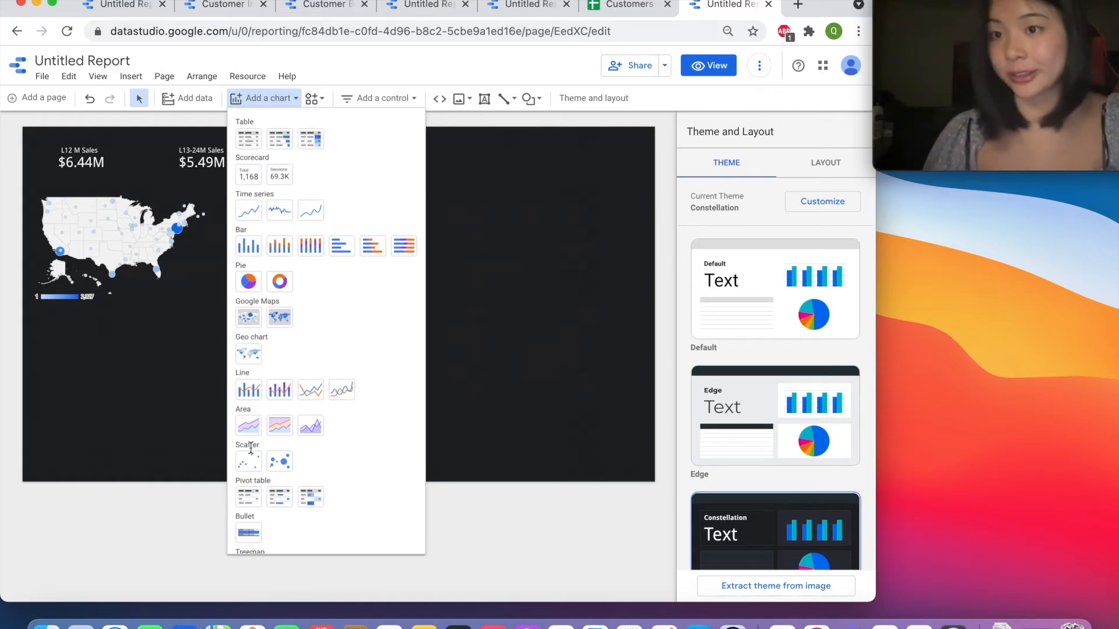
scroll(250, 448, down, 1)
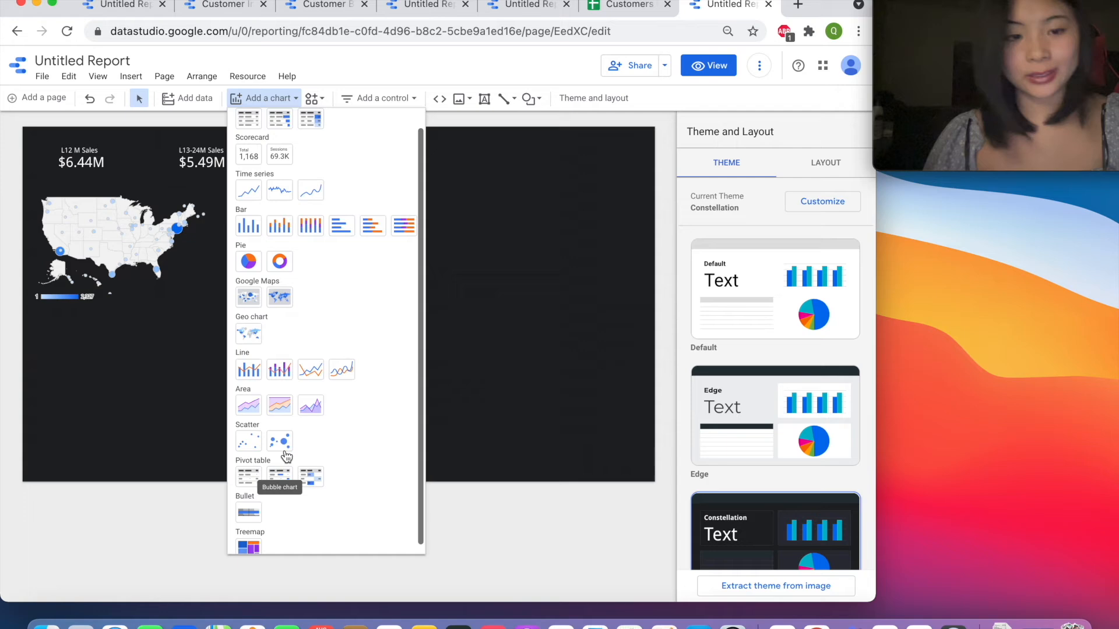
click(250, 437)
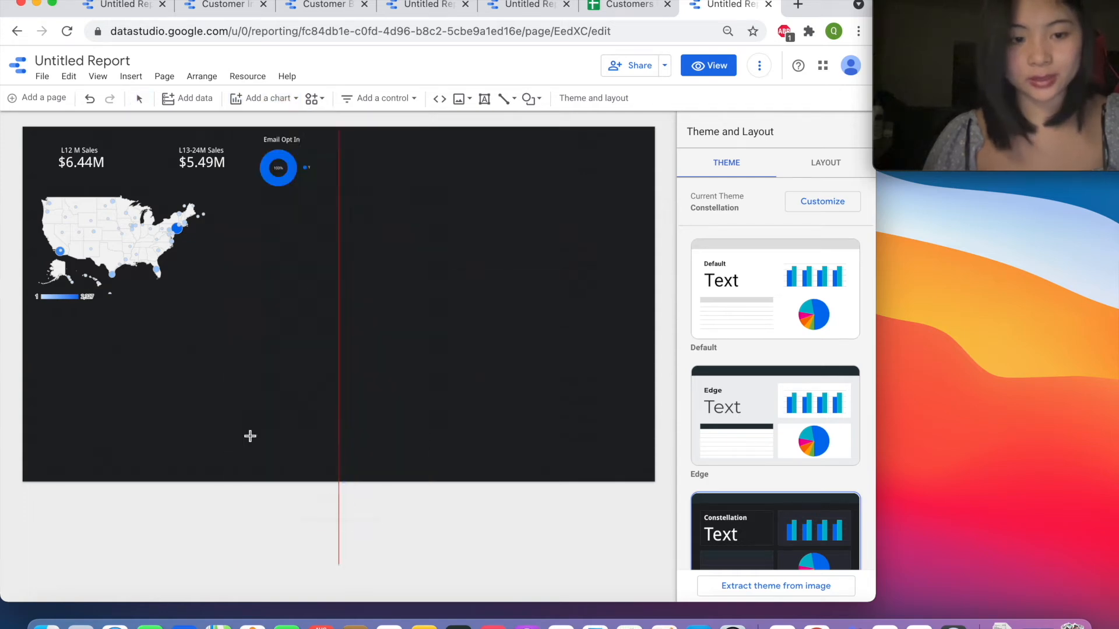
click(232, 195)
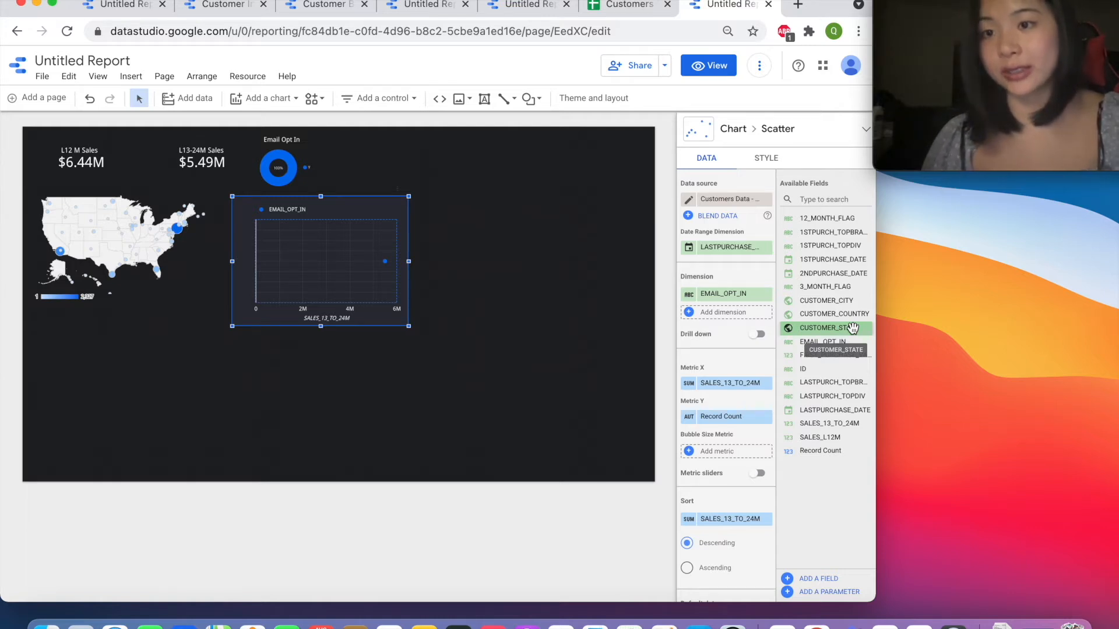
drag(852, 328, 744, 297)
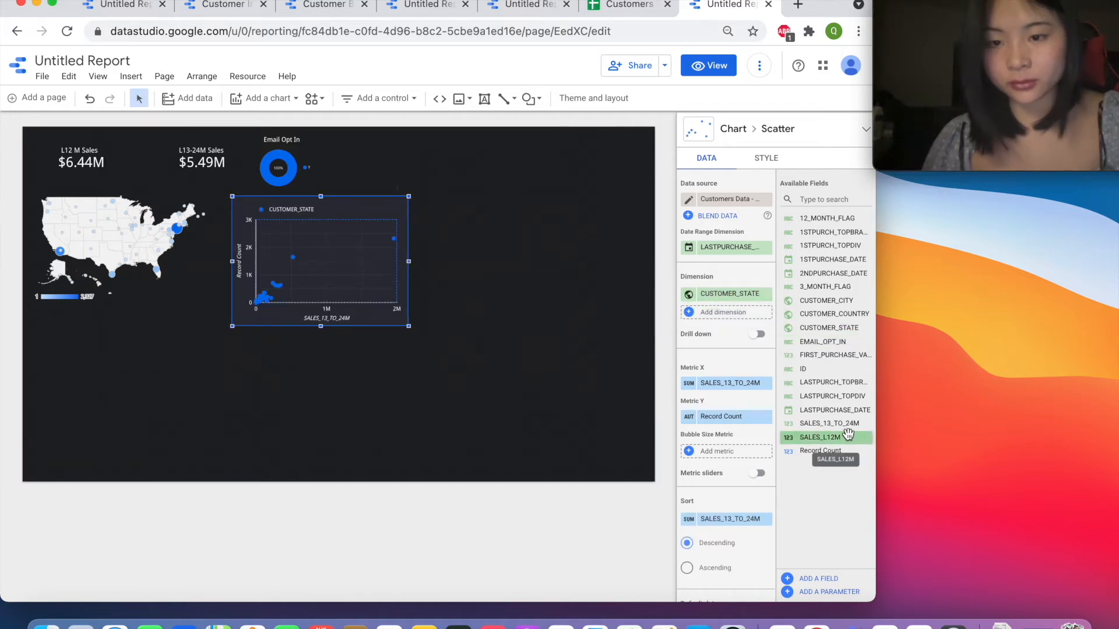
drag(845, 437, 740, 385)
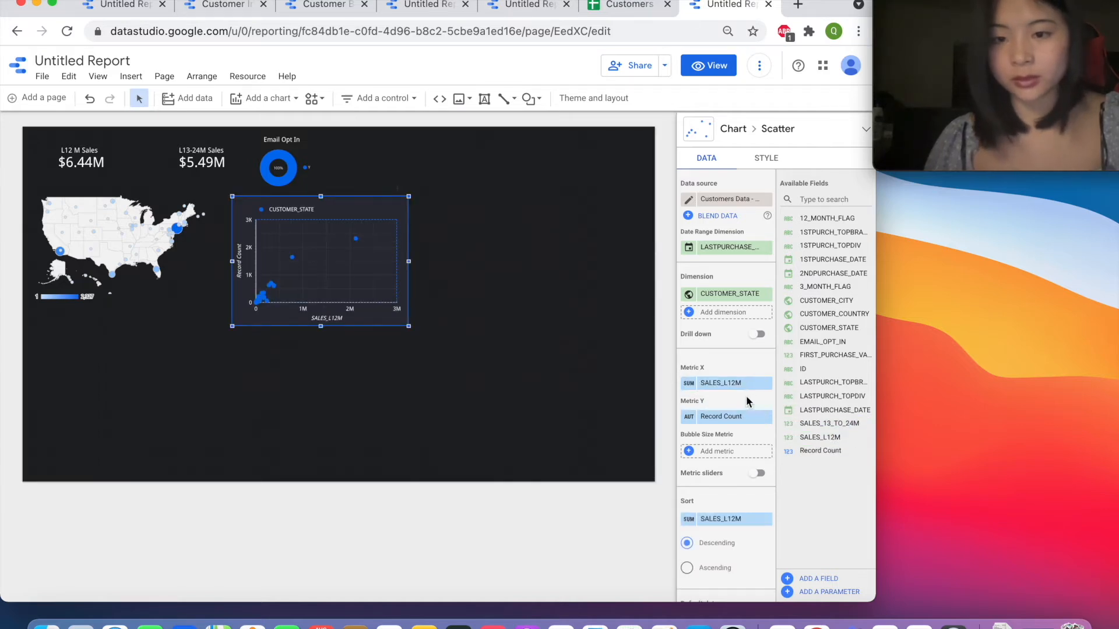
- Rename the scatter chart's X metric to "L12 M Sales" and set its type to Currency (USD - US Dollar ($))
scroll(751, 402, down, 2)
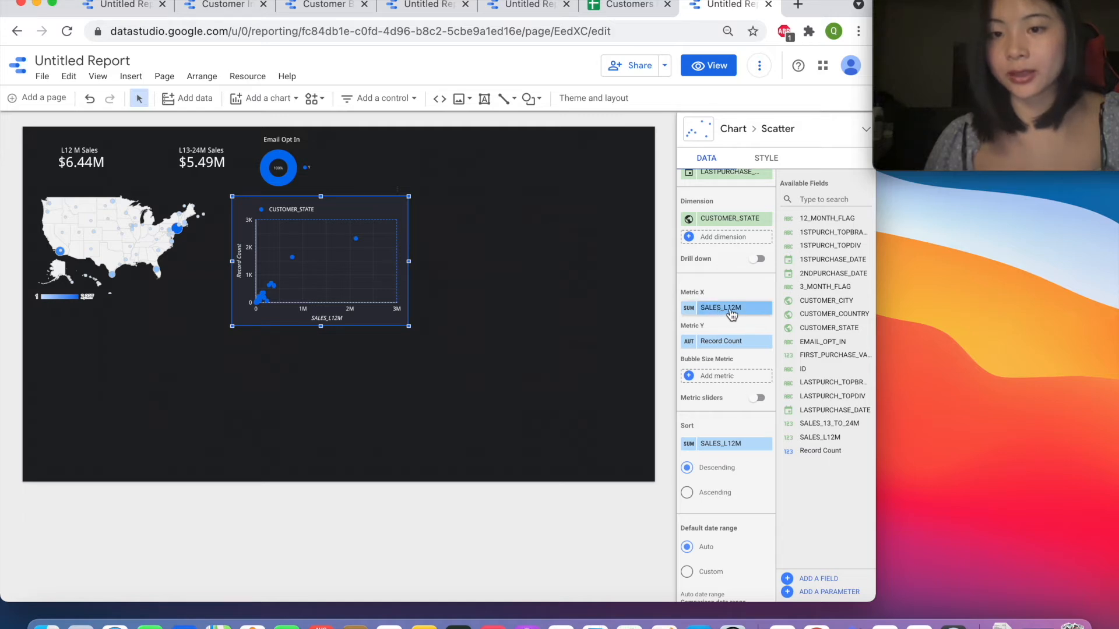
click(708, 311)
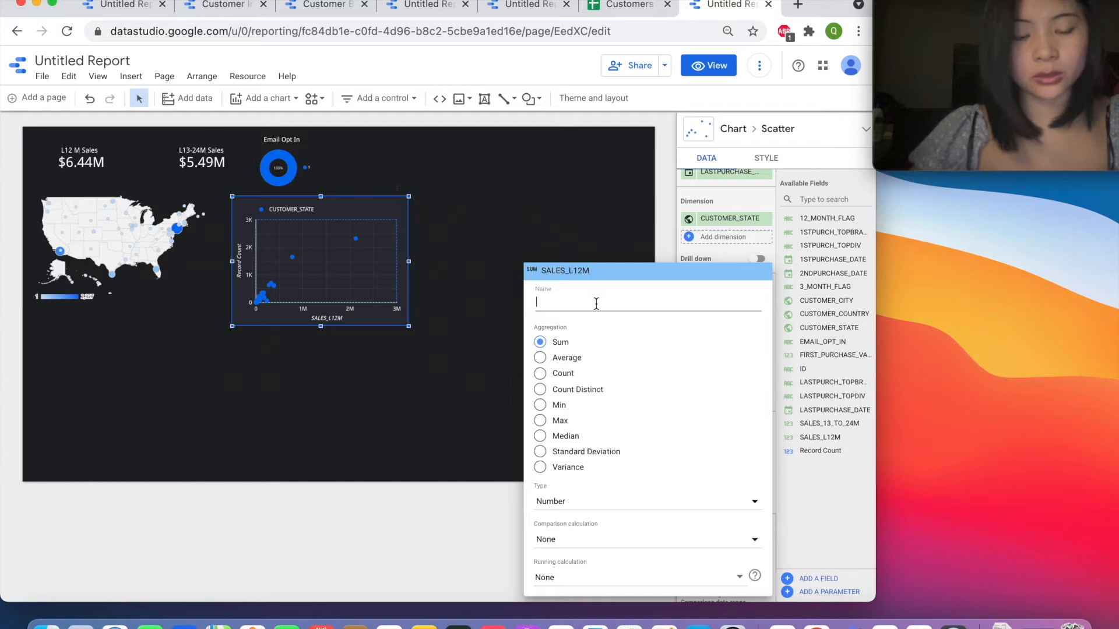
text(L12 M Sales)
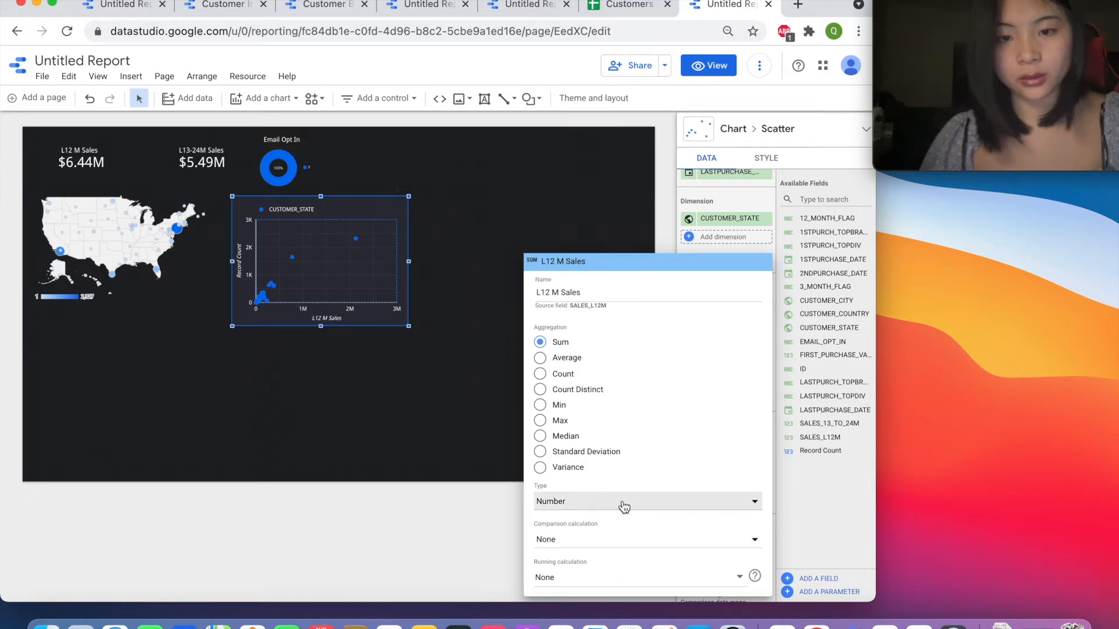
click(622, 506)
mouse_move(606, 535)
scroll(425, 545, down, 20)
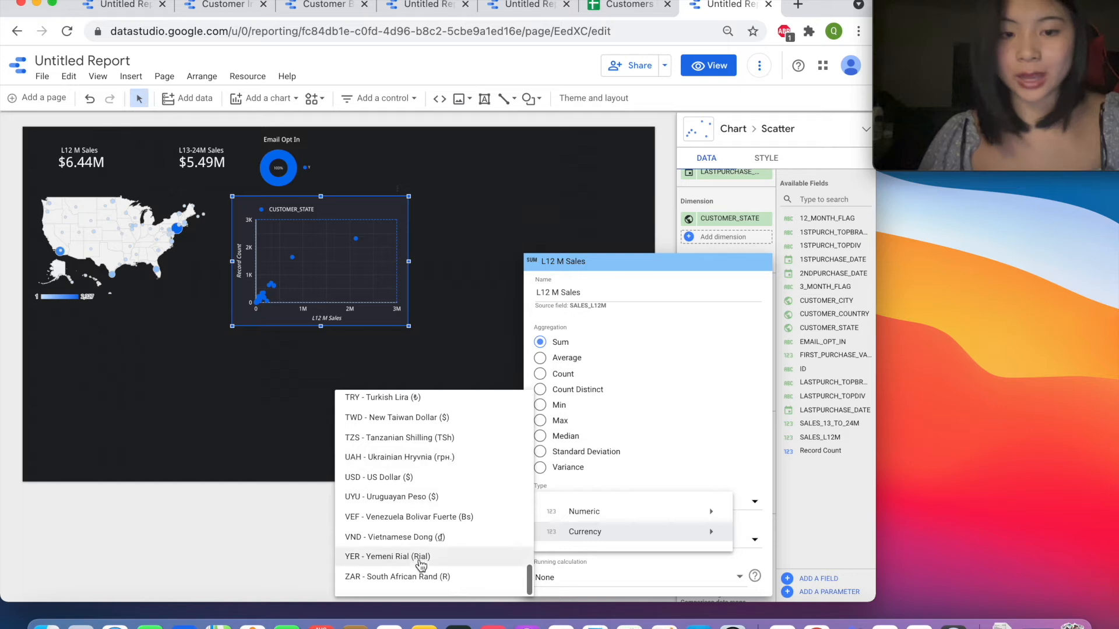
click(423, 484)
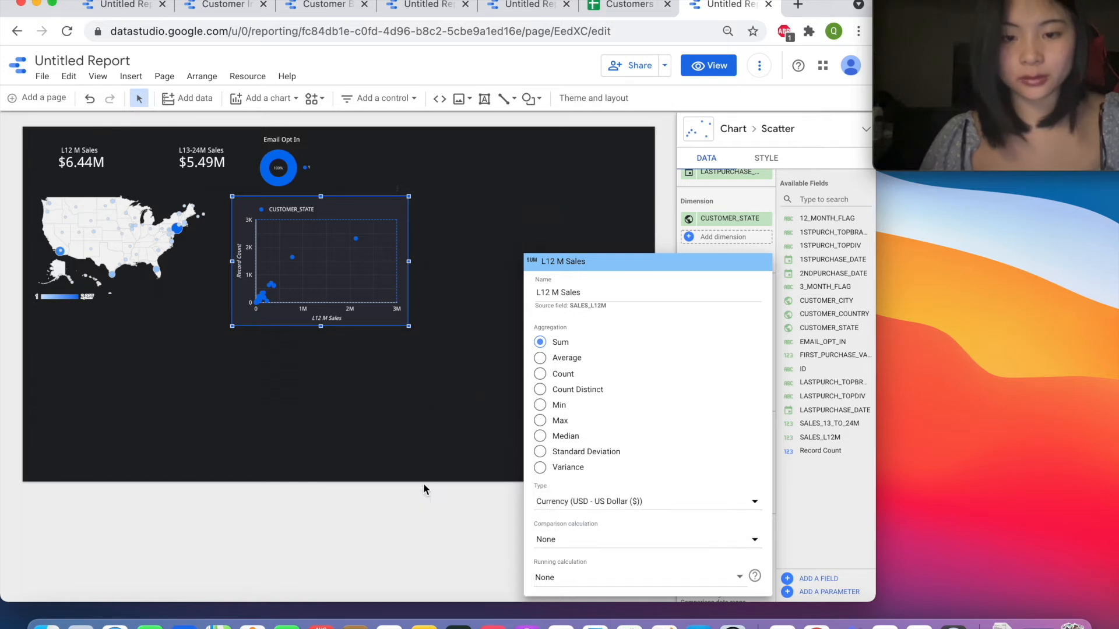
click(443, 396)
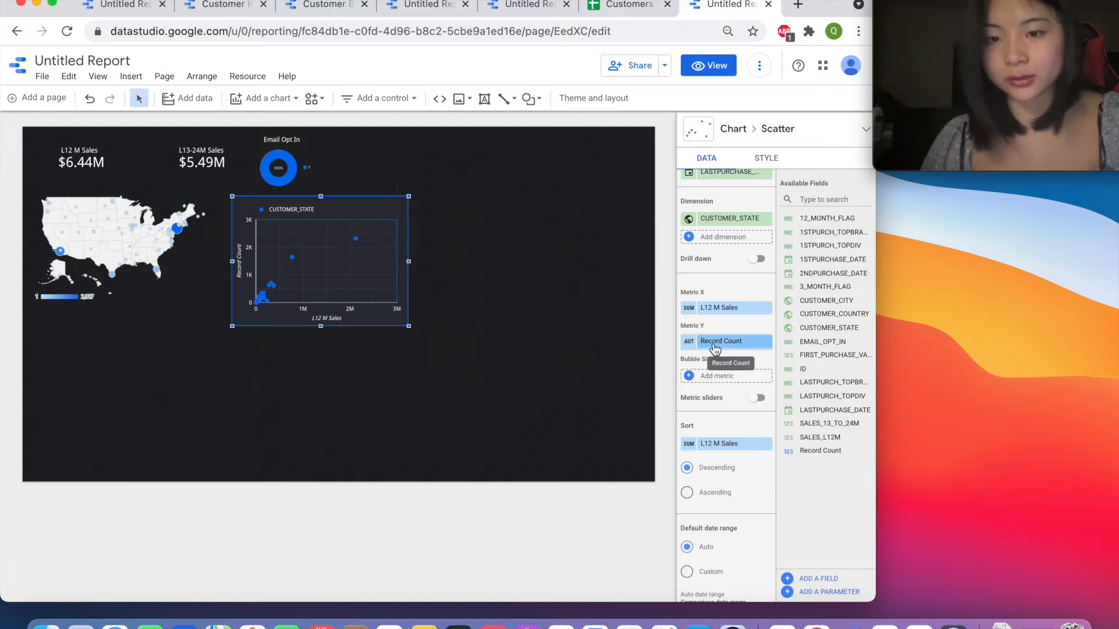
- Rename the scatter chart's Y metric to "Number of Customers"
click(688, 345)
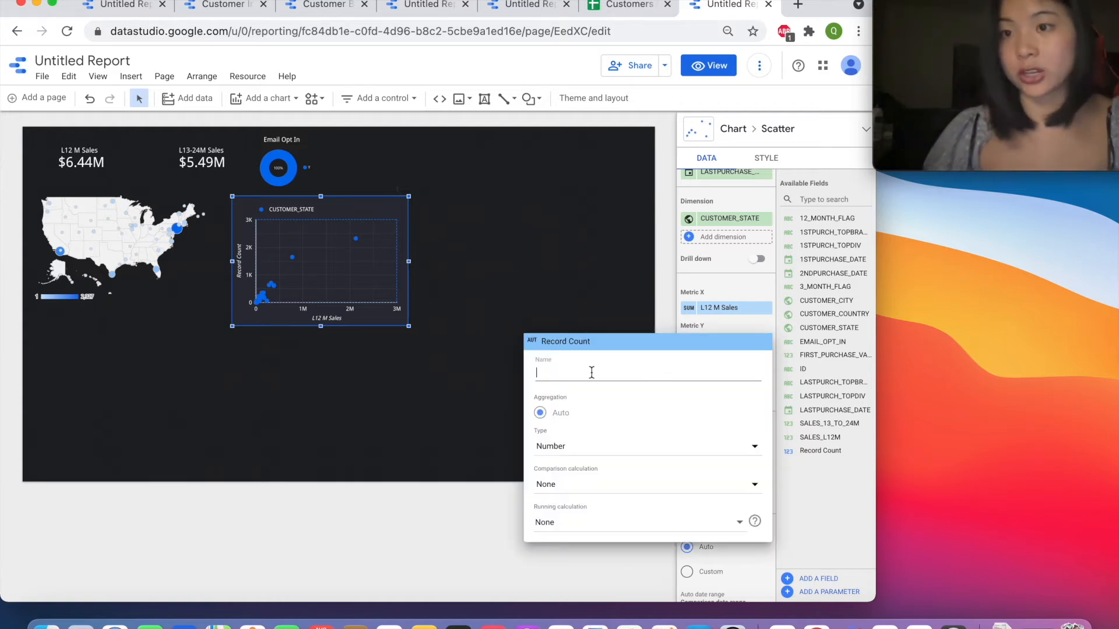
text(Numbe)
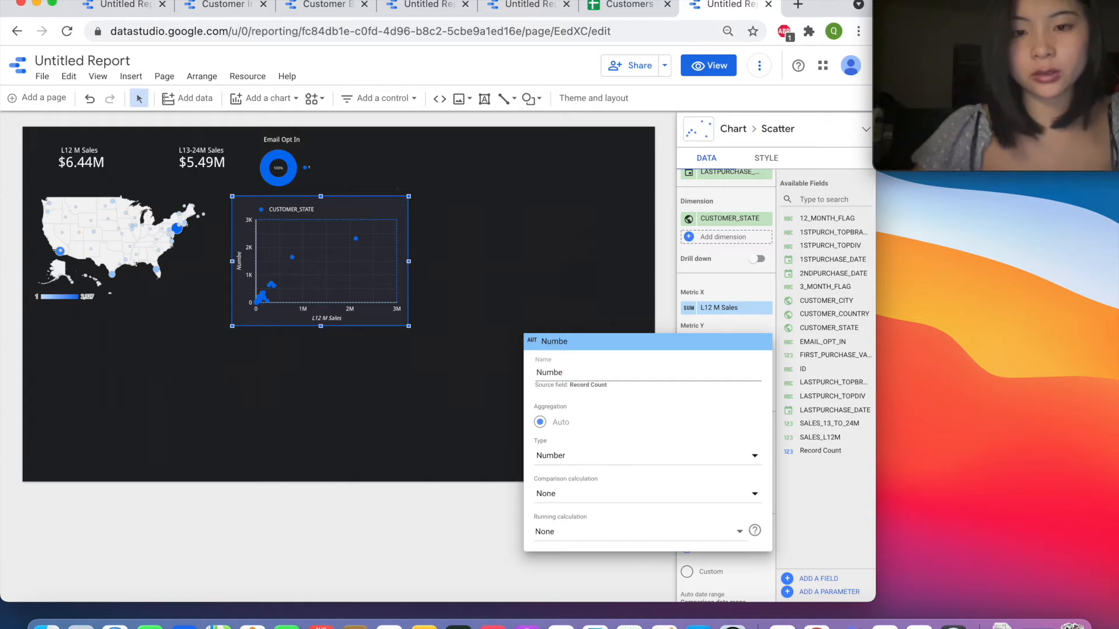
text(r of Customers)
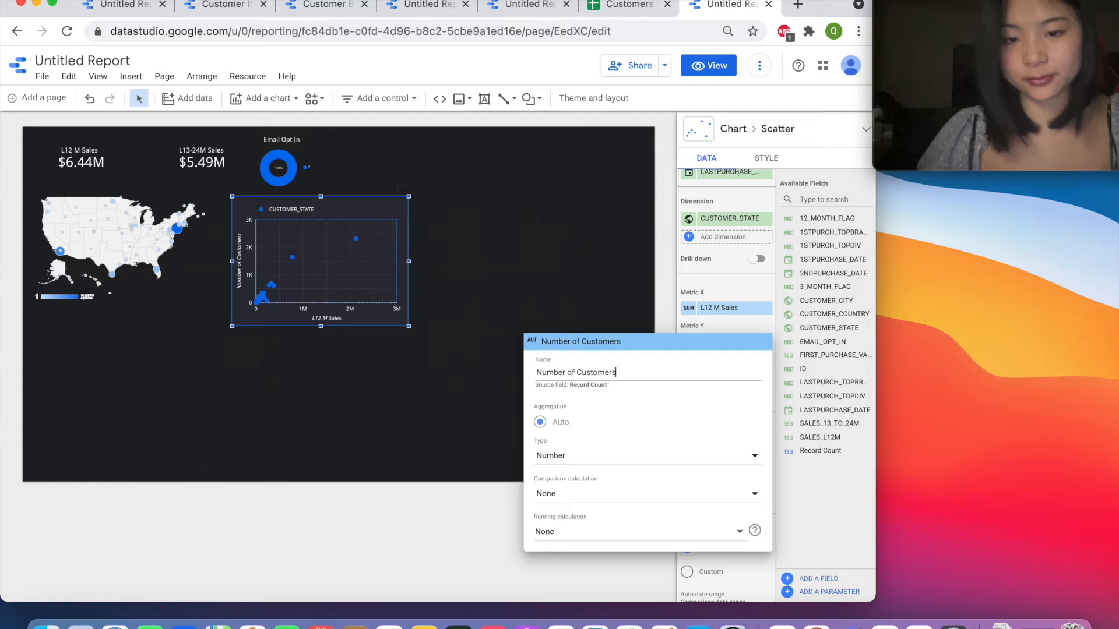
click(568, 277)
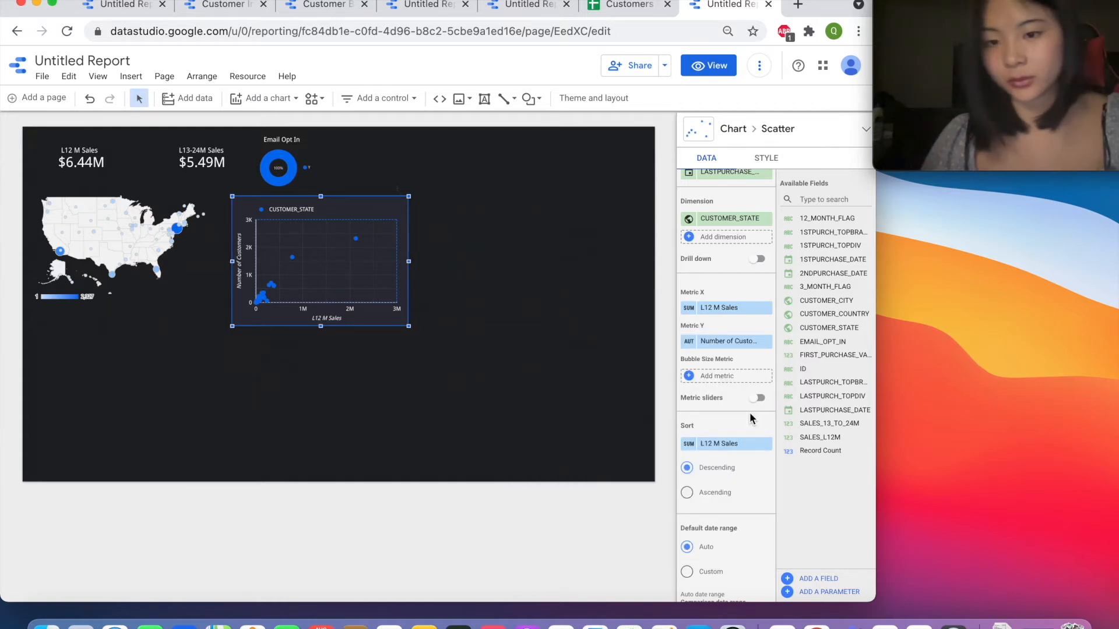
- Add Record Count as the scatter chart's bubble size metric and nudge the chart slightly to the right
scroll(730, 407, down, 1)
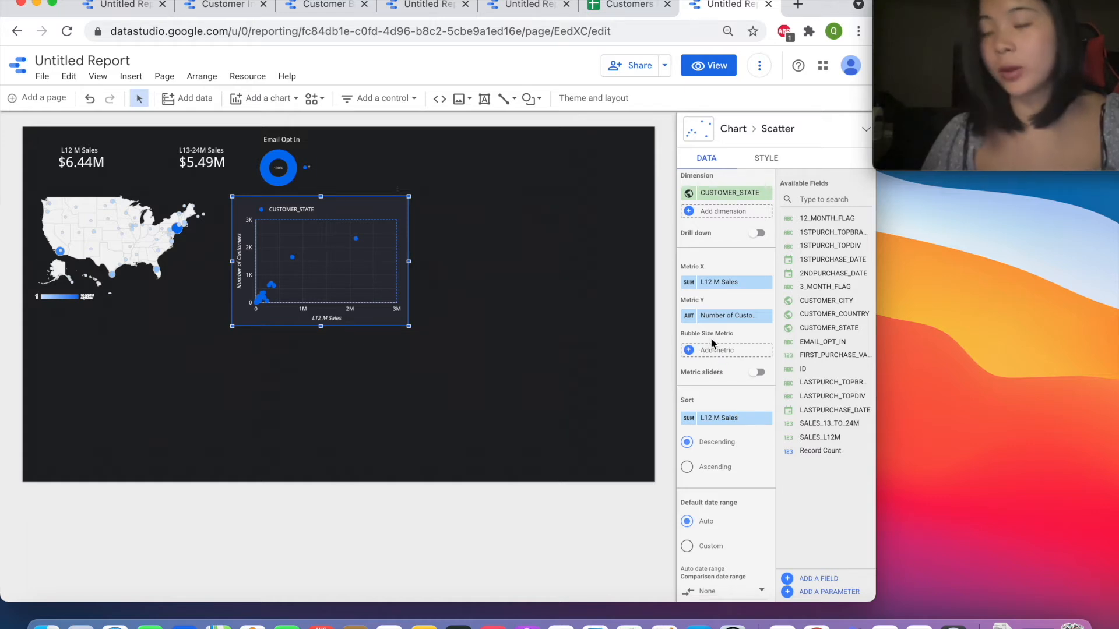
scroll(728, 334, up, 1)
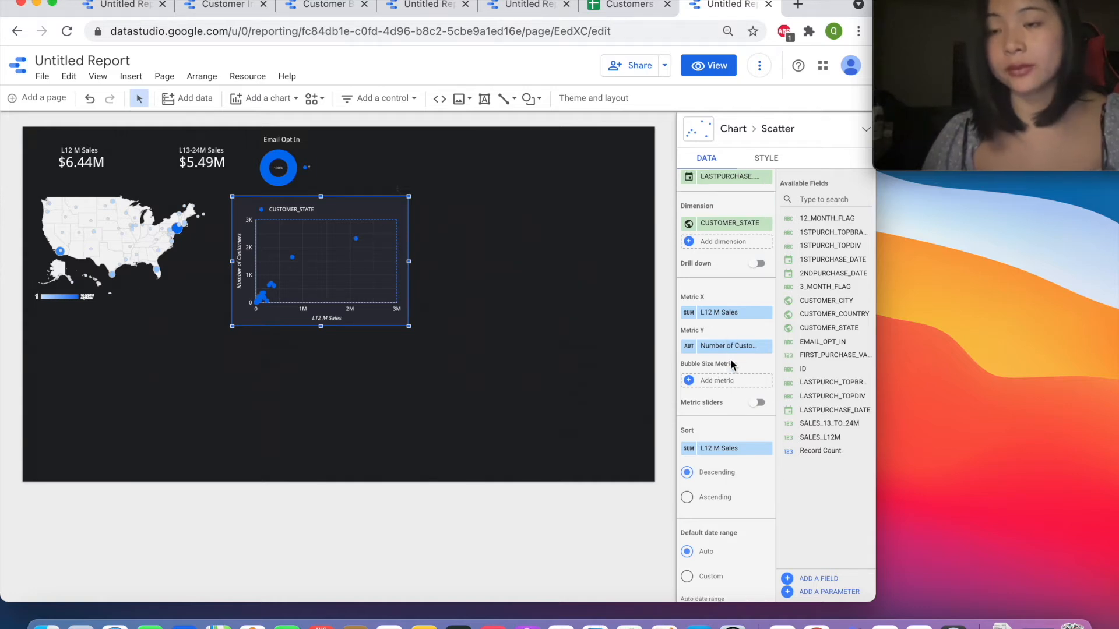
drag(821, 452, 737, 382)
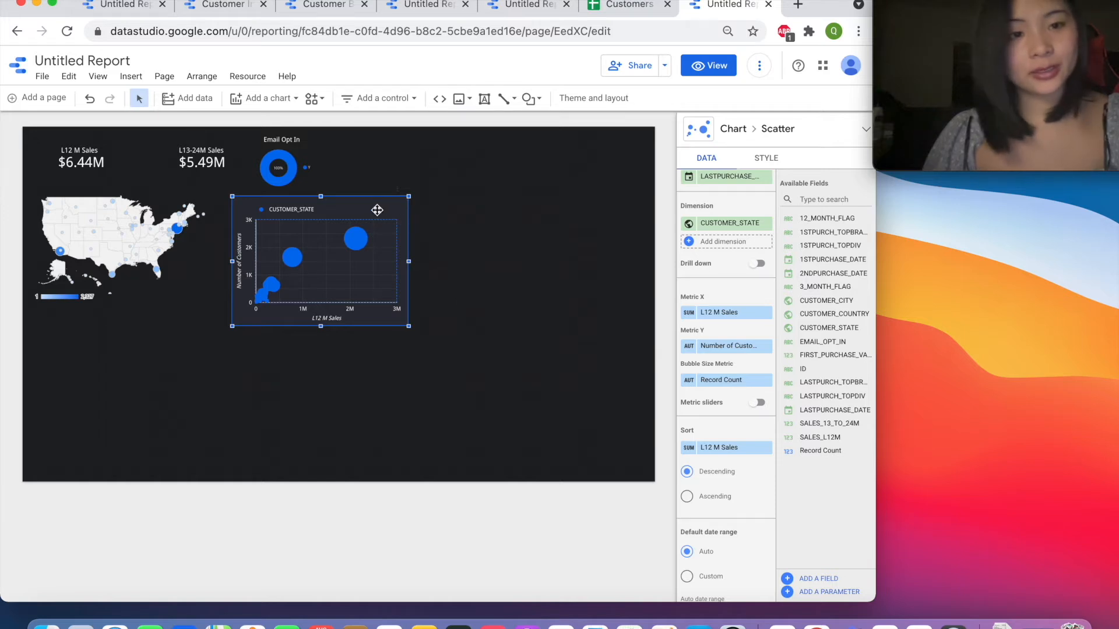
drag(378, 210, 383, 210)
click(485, 256)
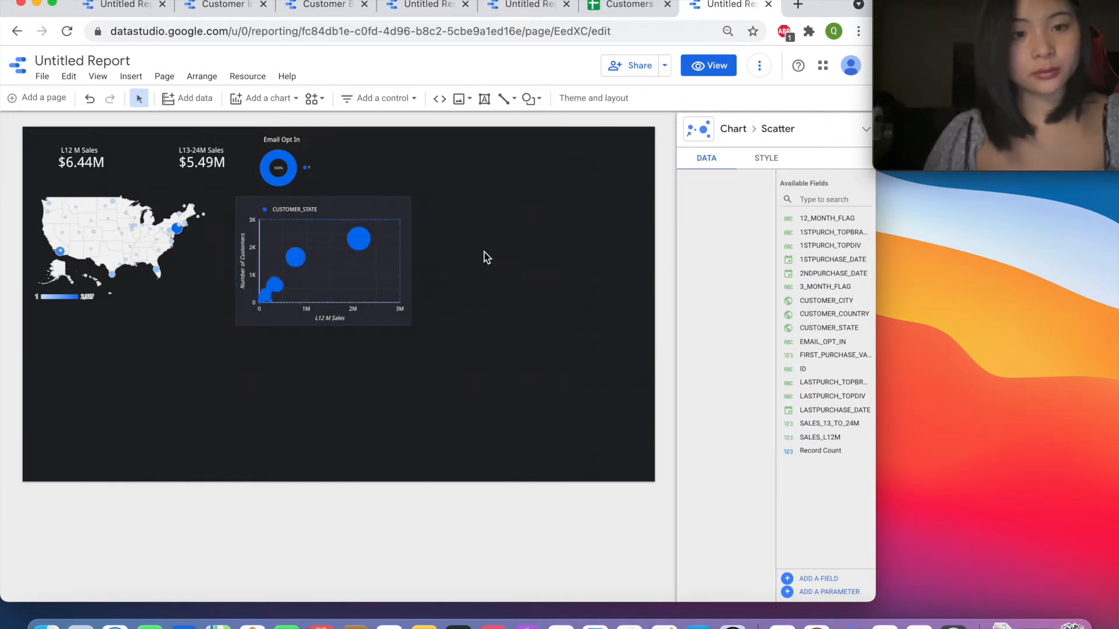
- Make the scatter chart's background transparent
click(349, 212)
click(769, 160)
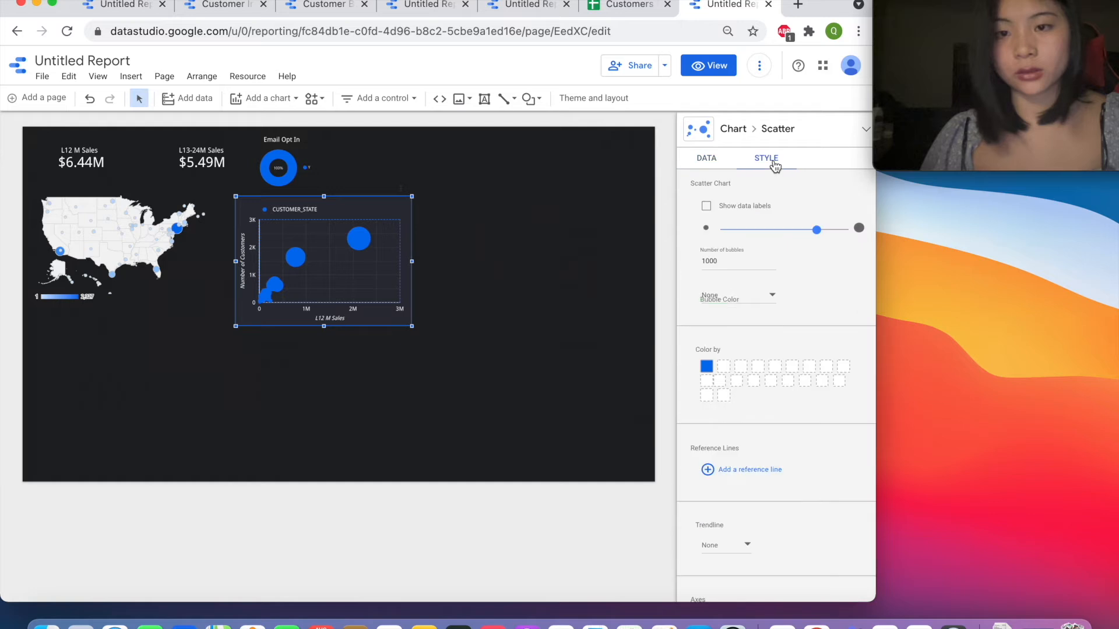
scroll(781, 436, down, 10)
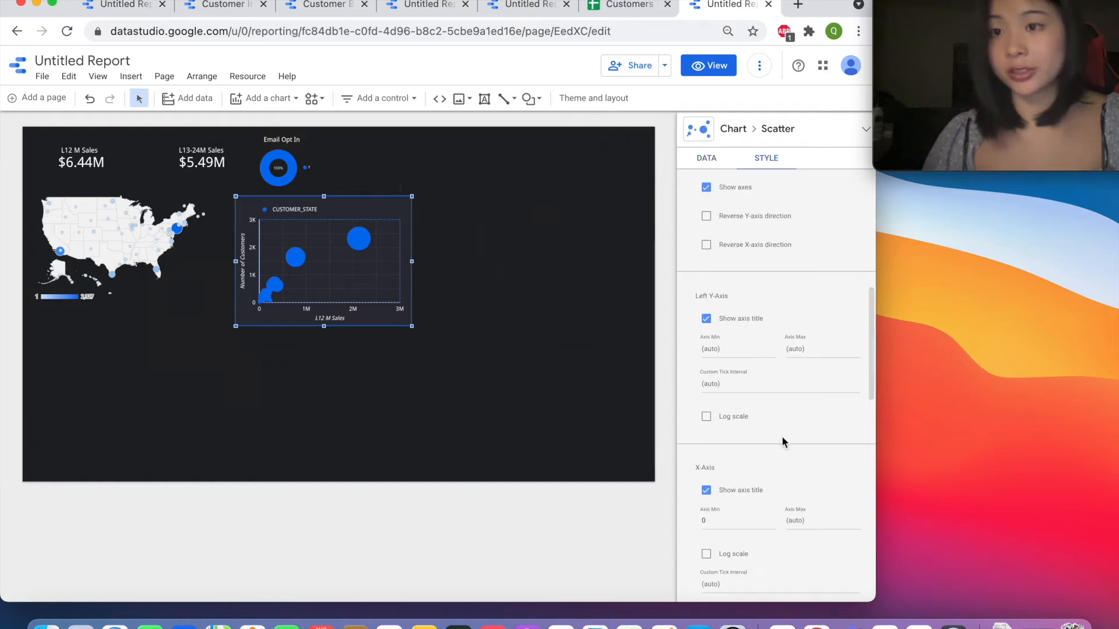
scroll(782, 437, down, 10)
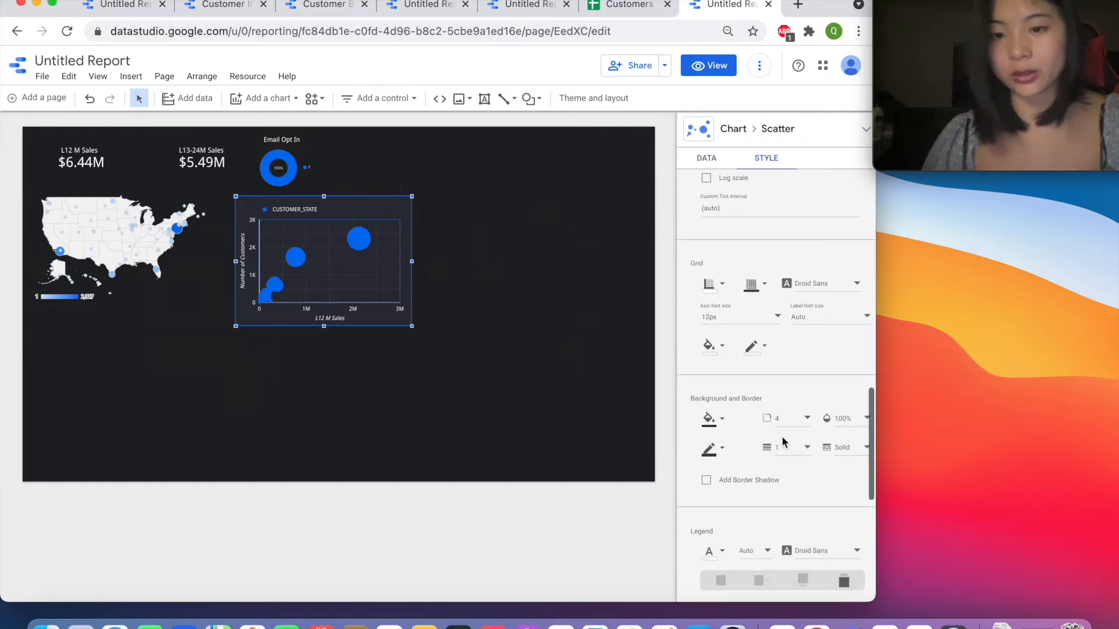
scroll(782, 441, up, 1)
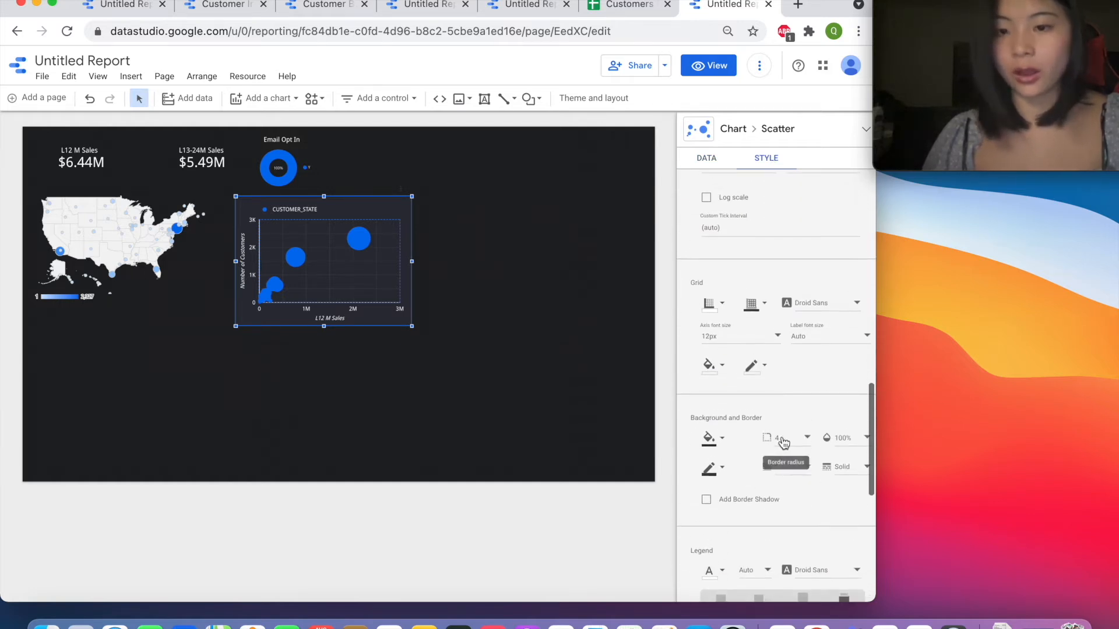
click(710, 439)
click(798, 192)
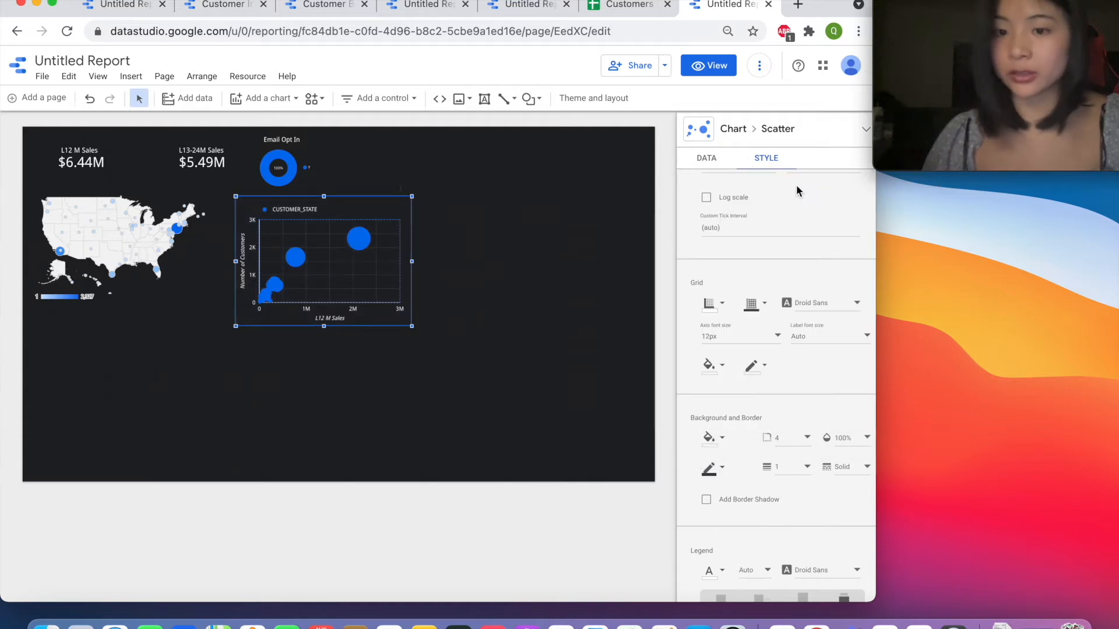
- Set the scatter chart's border color to the theme's blue
scroll(782, 500, down, 1)
click(709, 439)
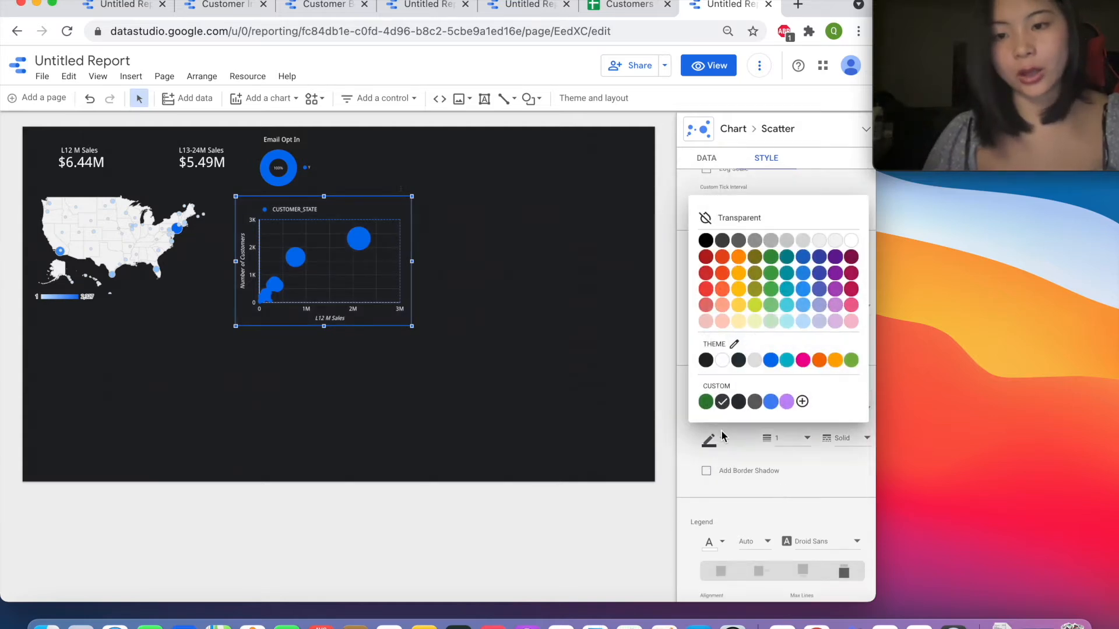
click(769, 362)
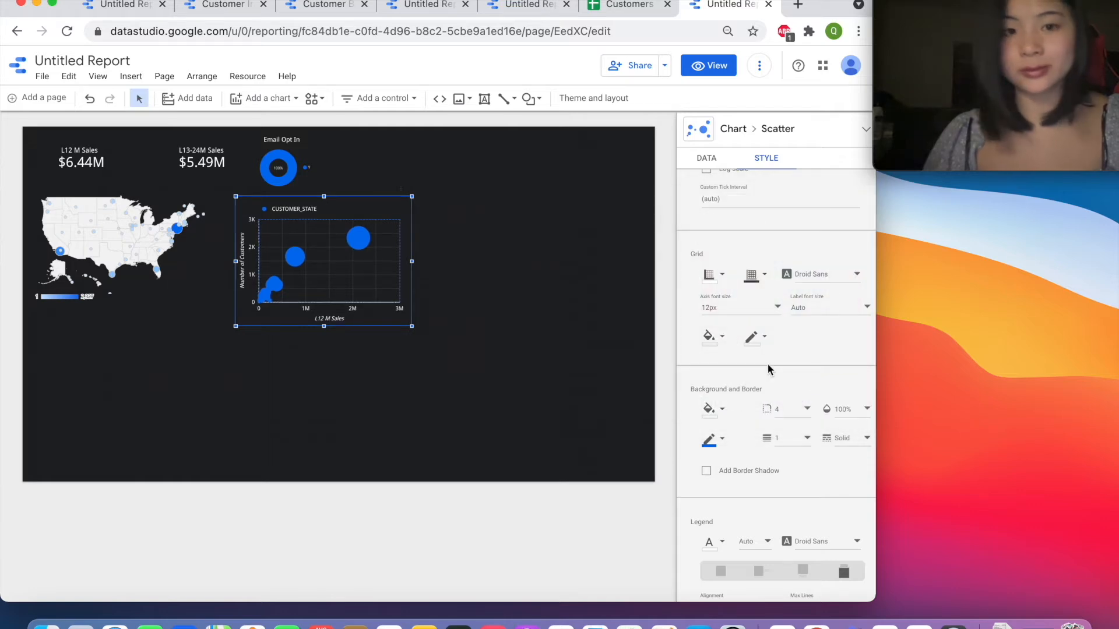
click(427, 242)
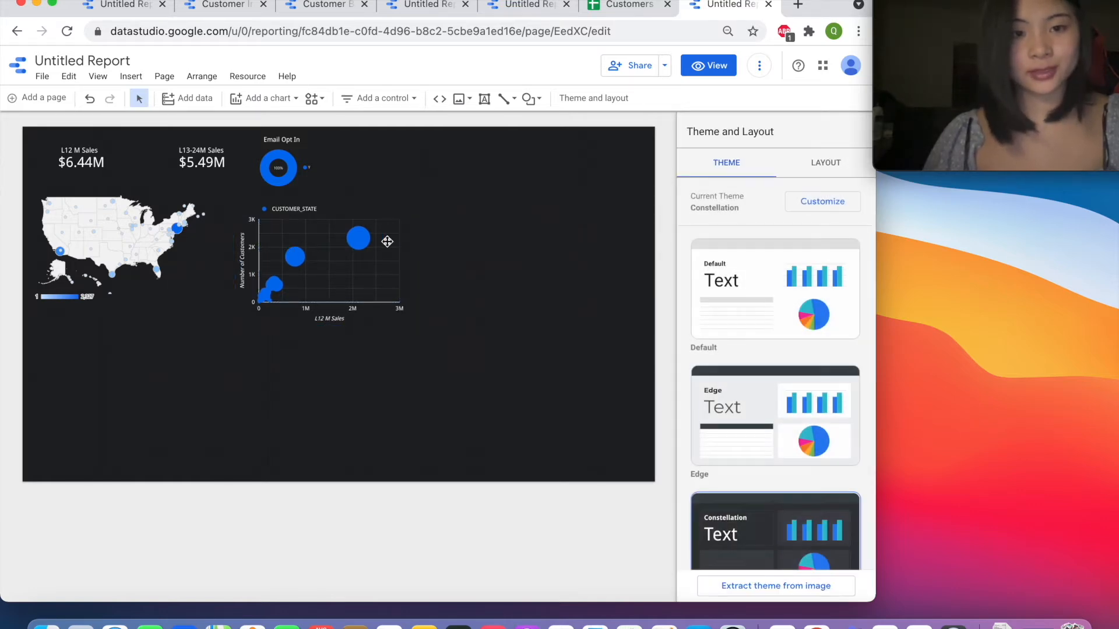
- Check the scatter chart's background and border settings
click(386, 223)
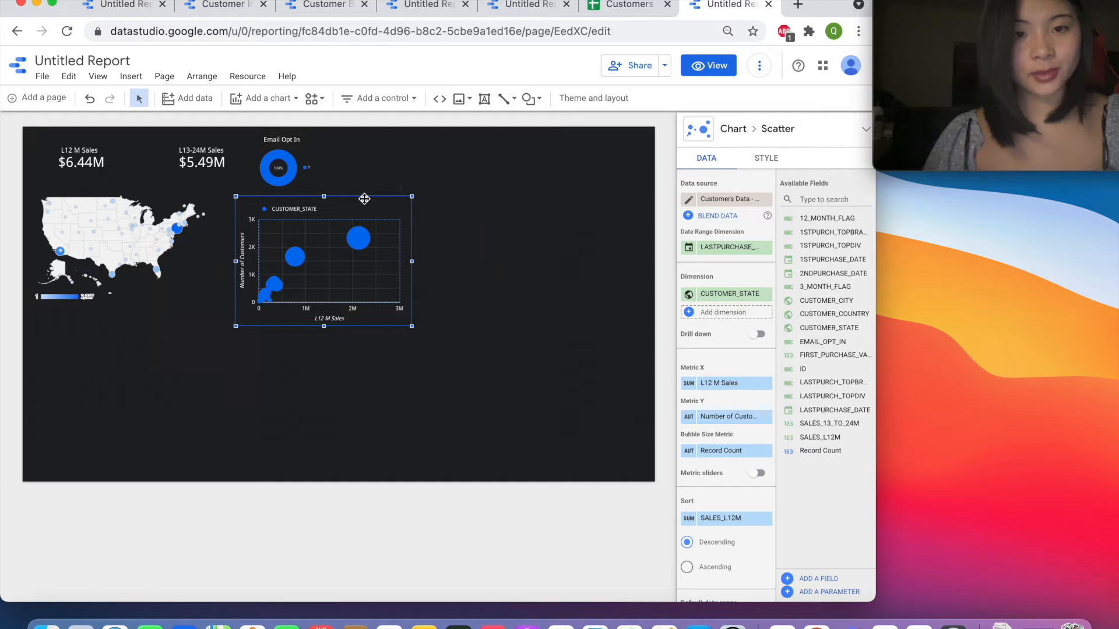
click(766, 158)
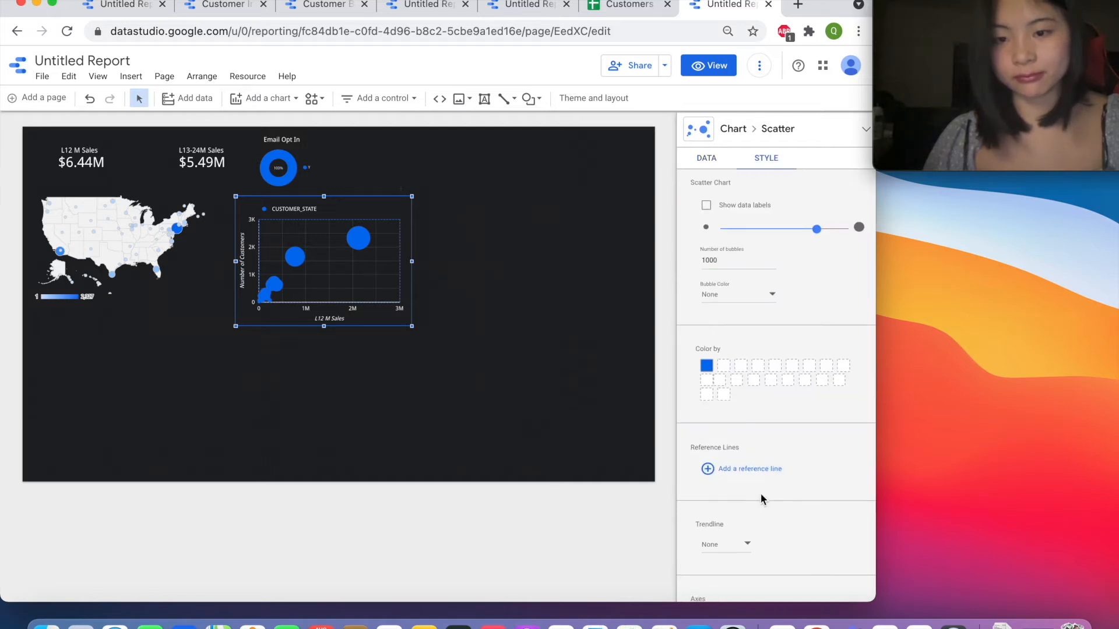
scroll(760, 493, down, 8)
scroll(761, 493, down, 6)
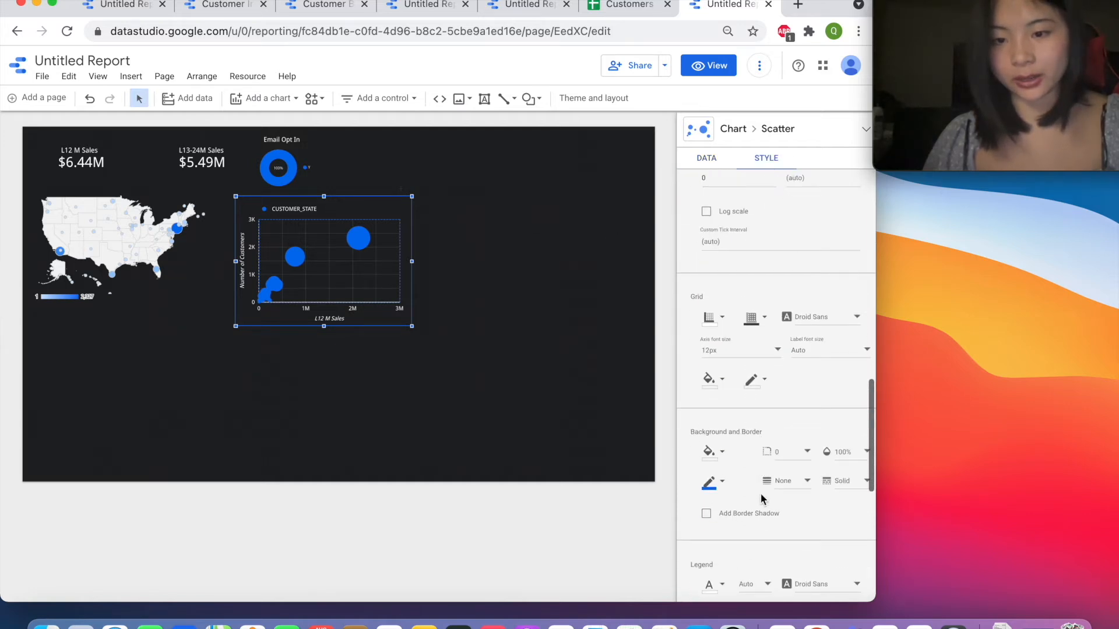
scroll(761, 493, down, 2)
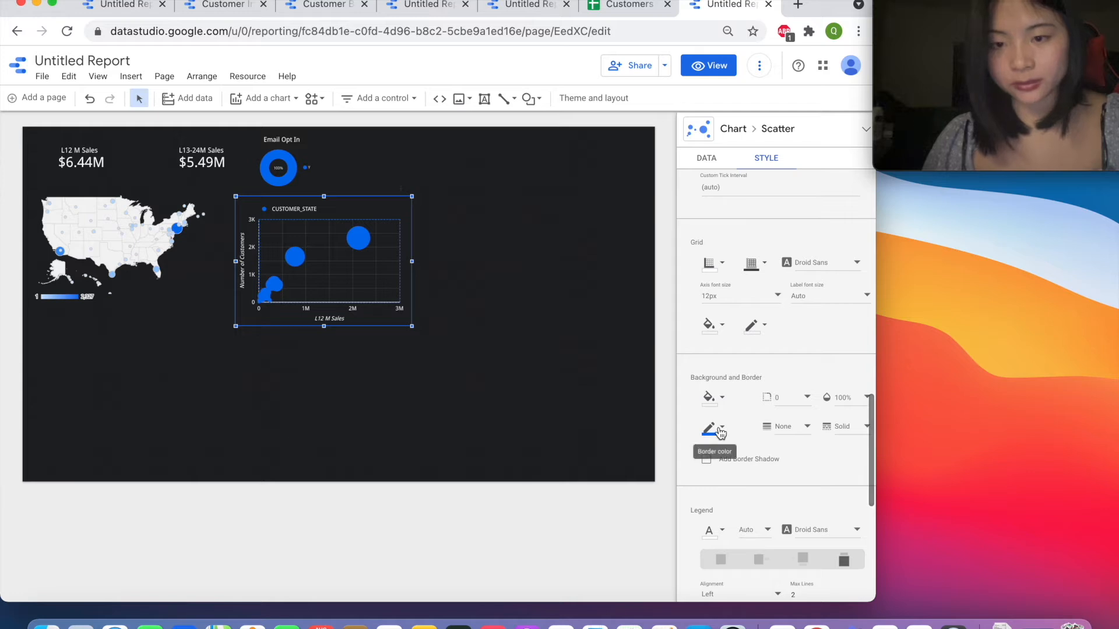
click(515, 246)
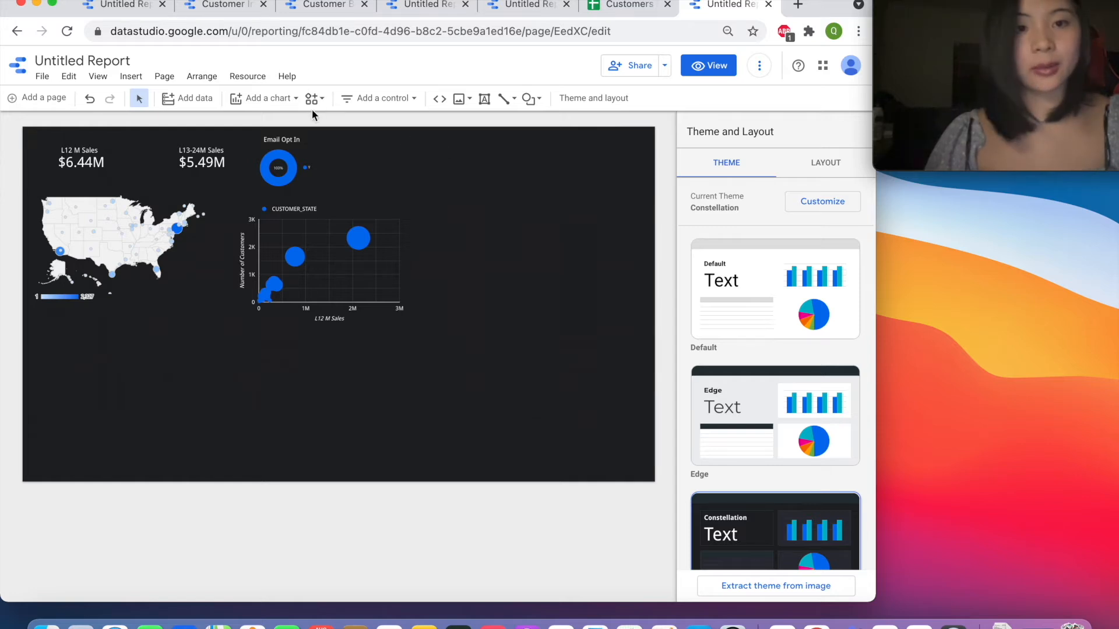
- Insert a pivot table to the right of the scatter chart
click(254, 97)
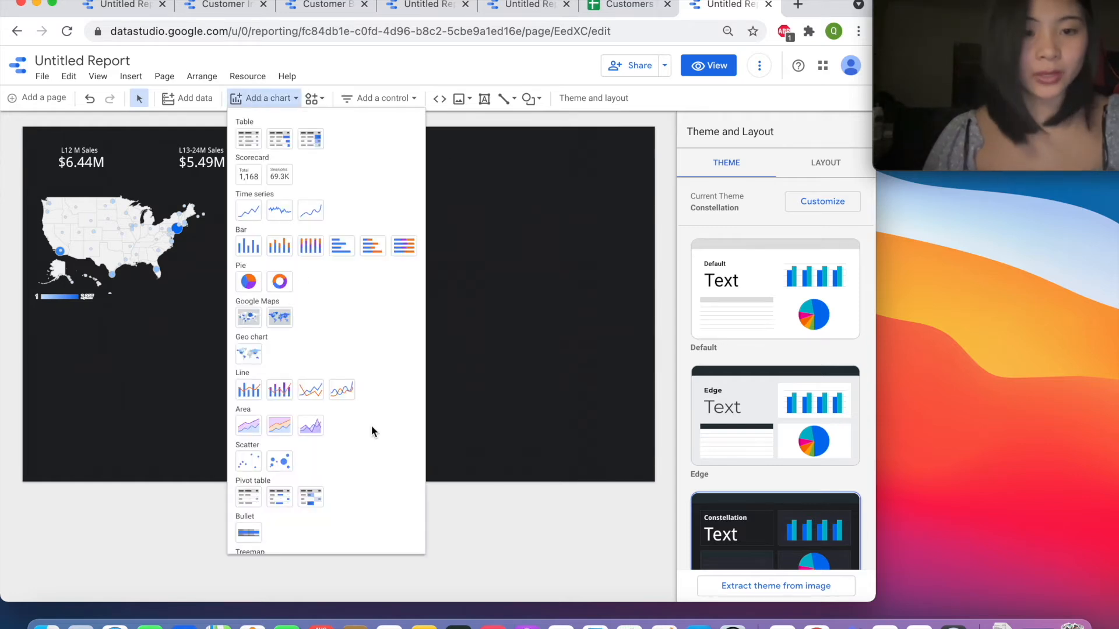
scroll(371, 425, down, 1)
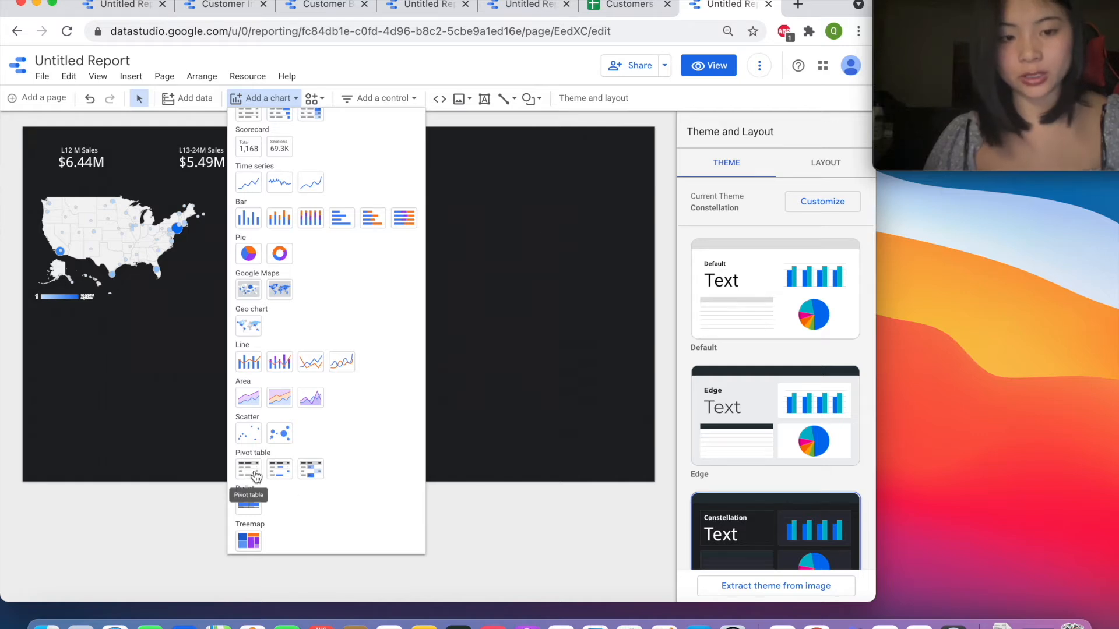
click(255, 477)
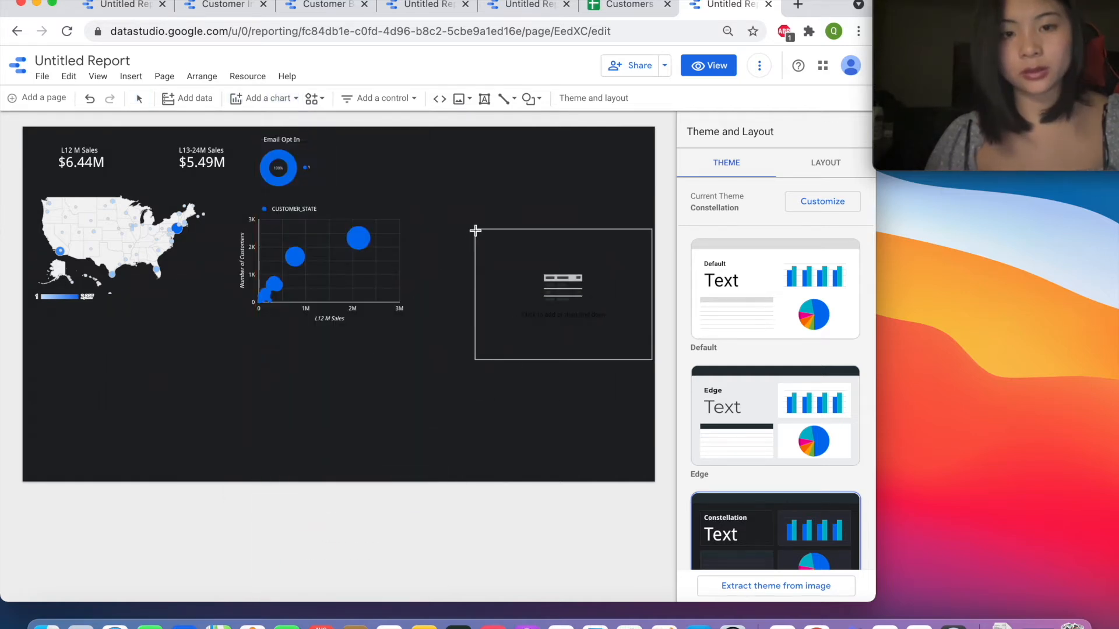
click(458, 209)
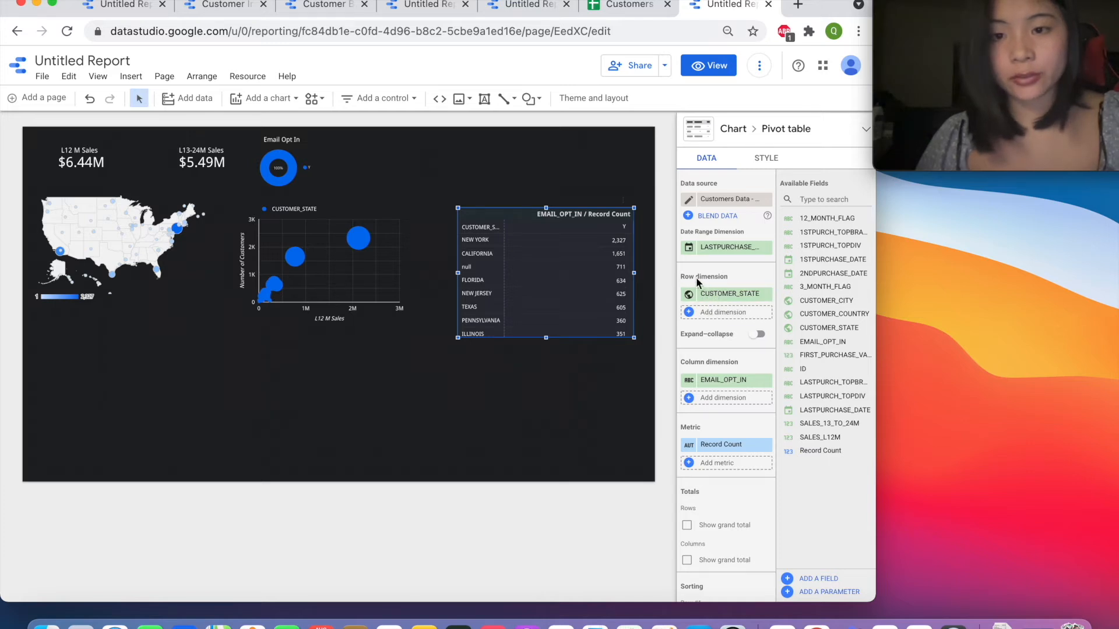
- Set the pivot table's row dimension to CUSTOMER_CITY and remove EMAIL_OPT_IN from its column dimension
drag(851, 303, 750, 296)
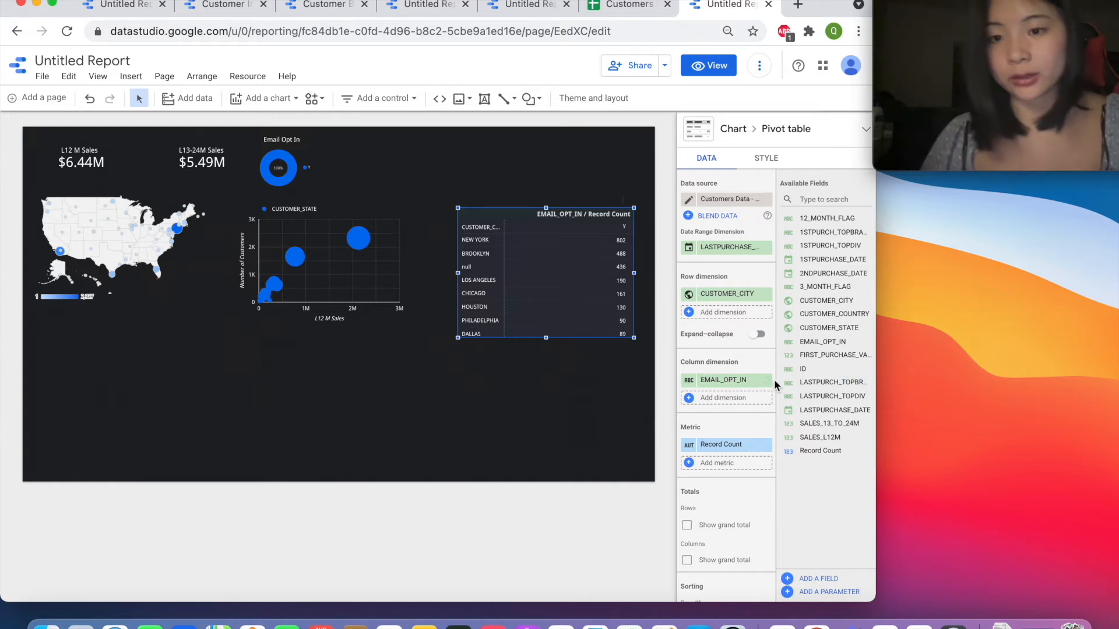
click(766, 381)
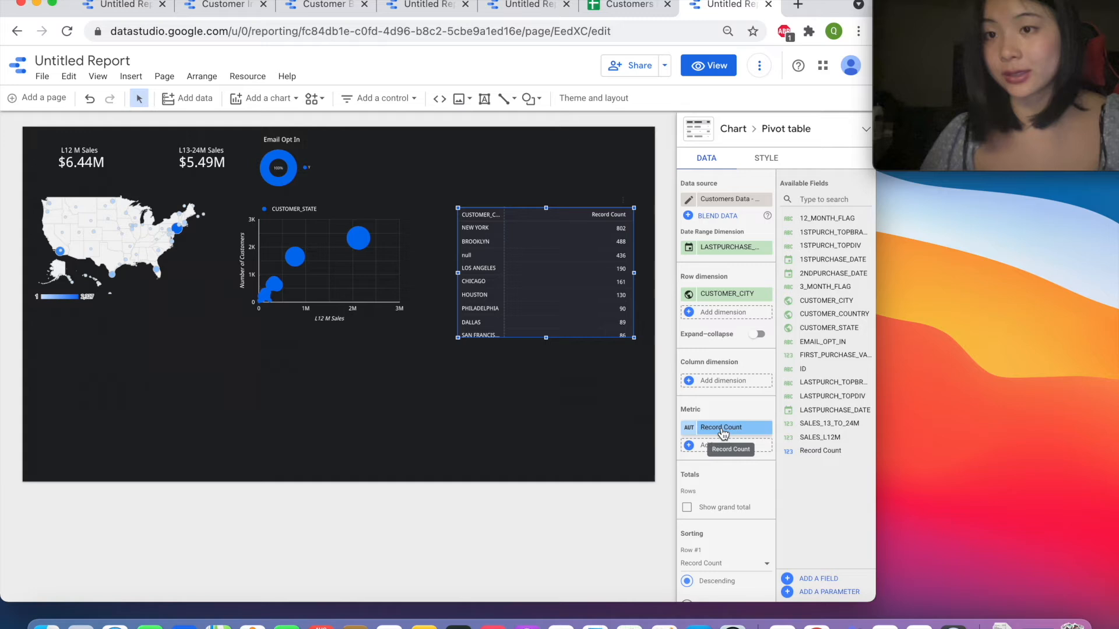
- Rename the pivot table's Record Count metric to "Number of Customers"
click(688, 427)
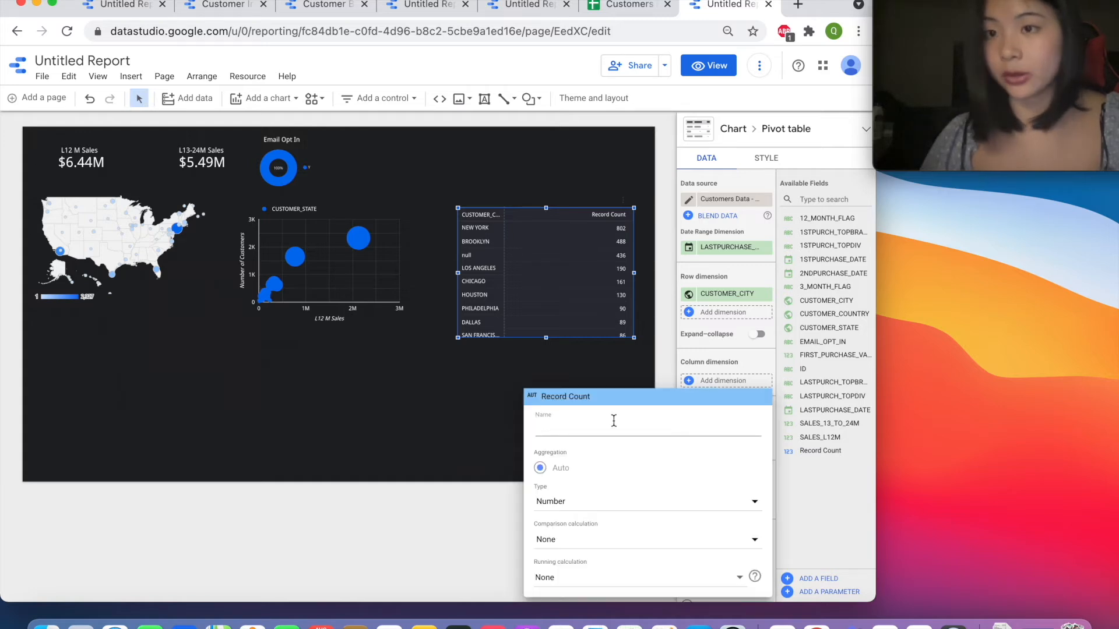
text(Number of Customers)
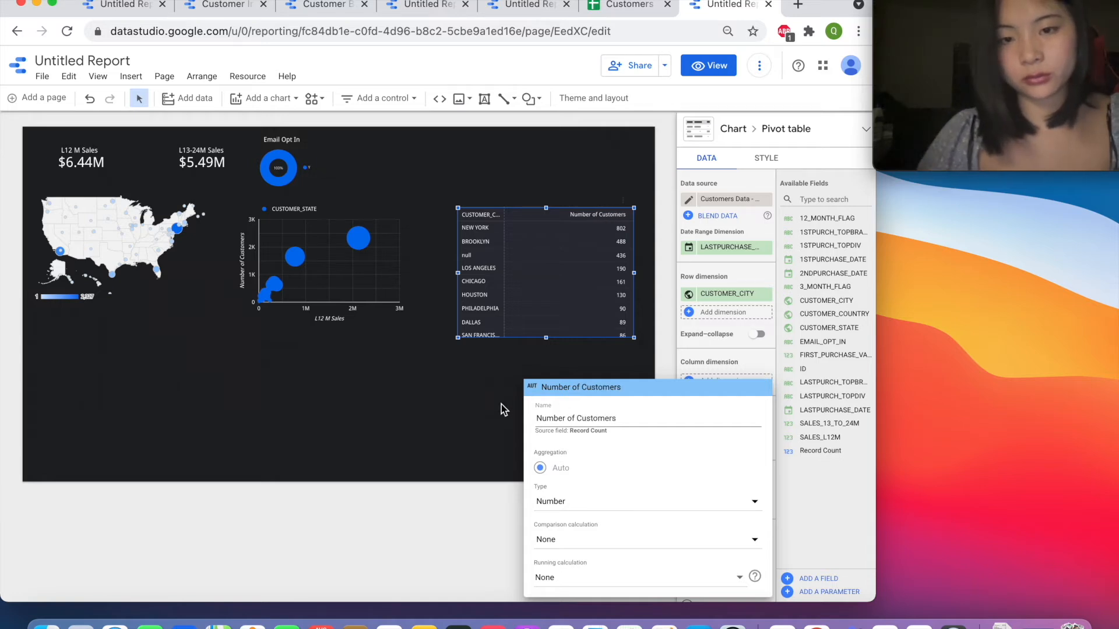
click(502, 408)
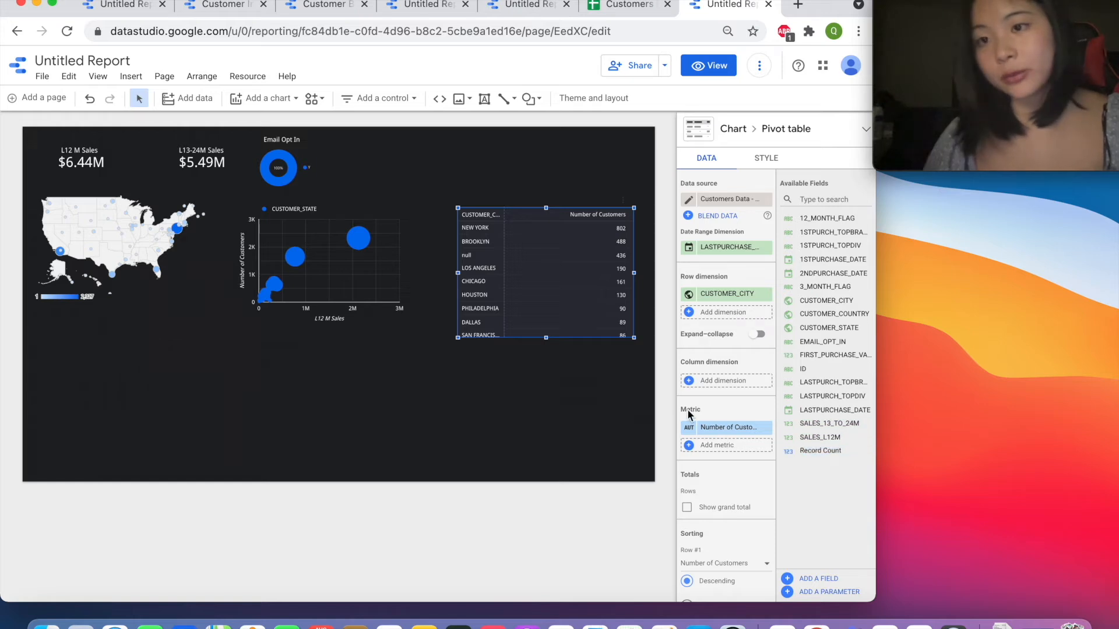
- Add SALES_L12M as the pivot table's second metric and name it "L12 M Sales"
drag(820, 437, 743, 447)
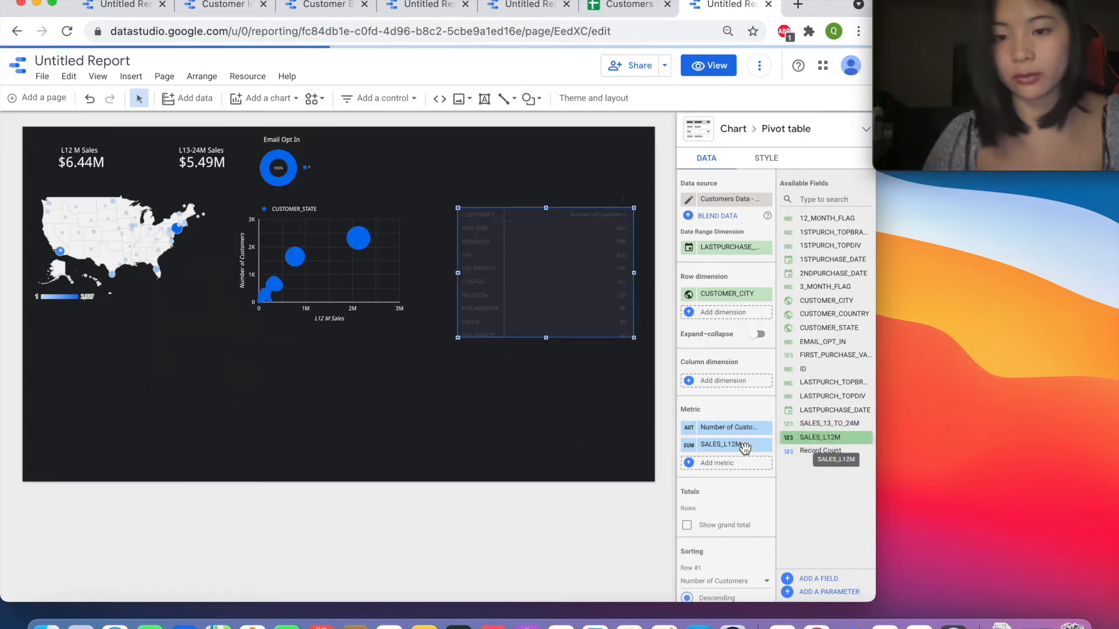
click(688, 446)
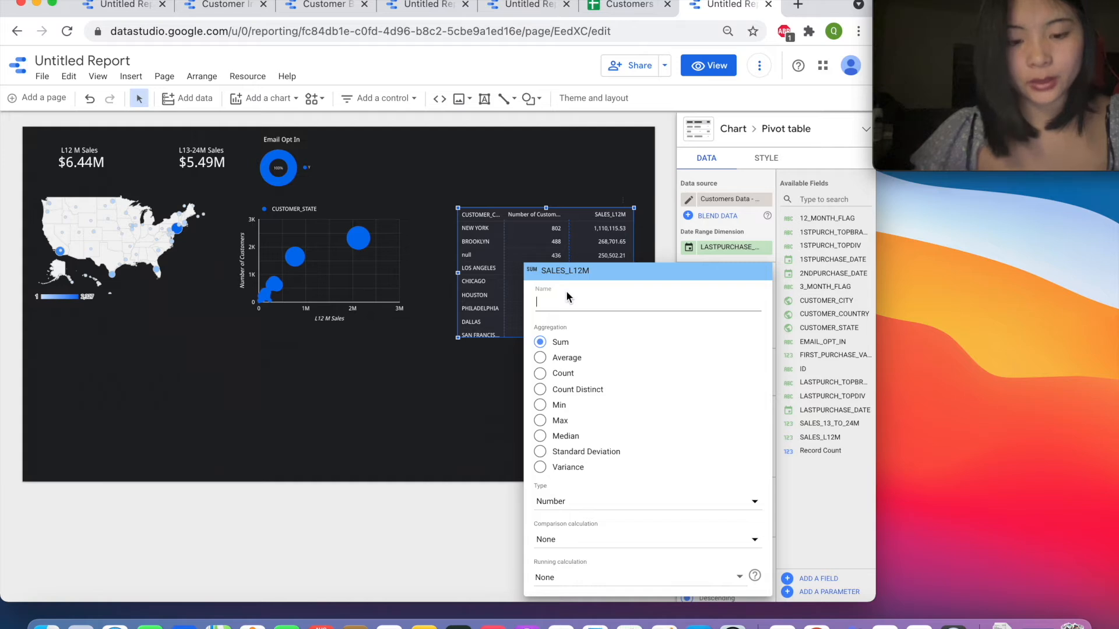
text(l12 M)
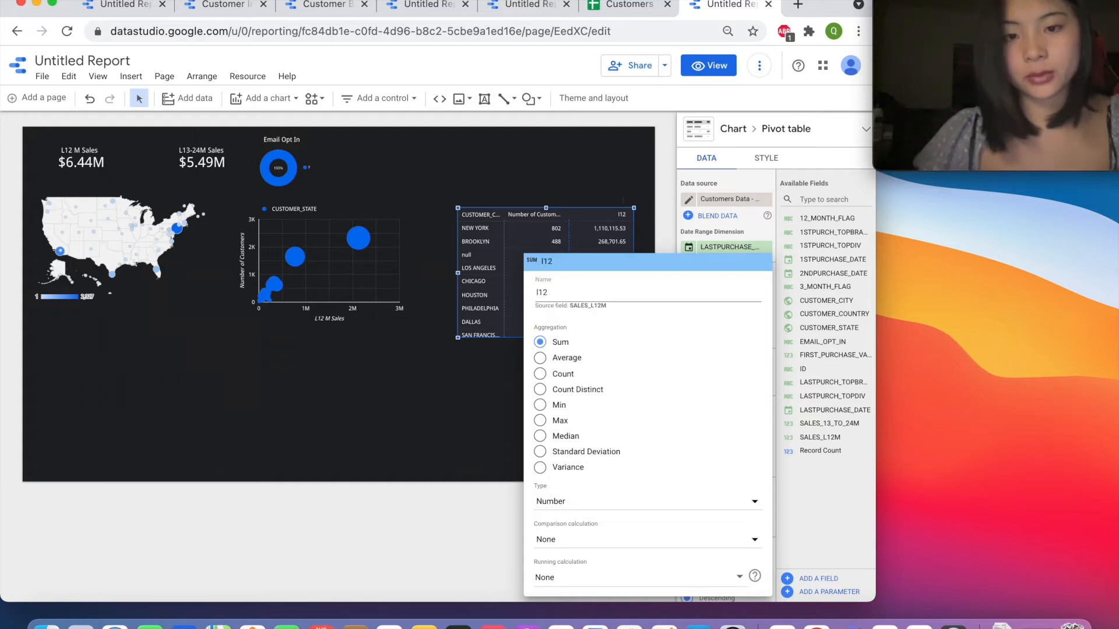
key(BackSpace)
key(BackSpace)
key(BackSpace)
text(L)
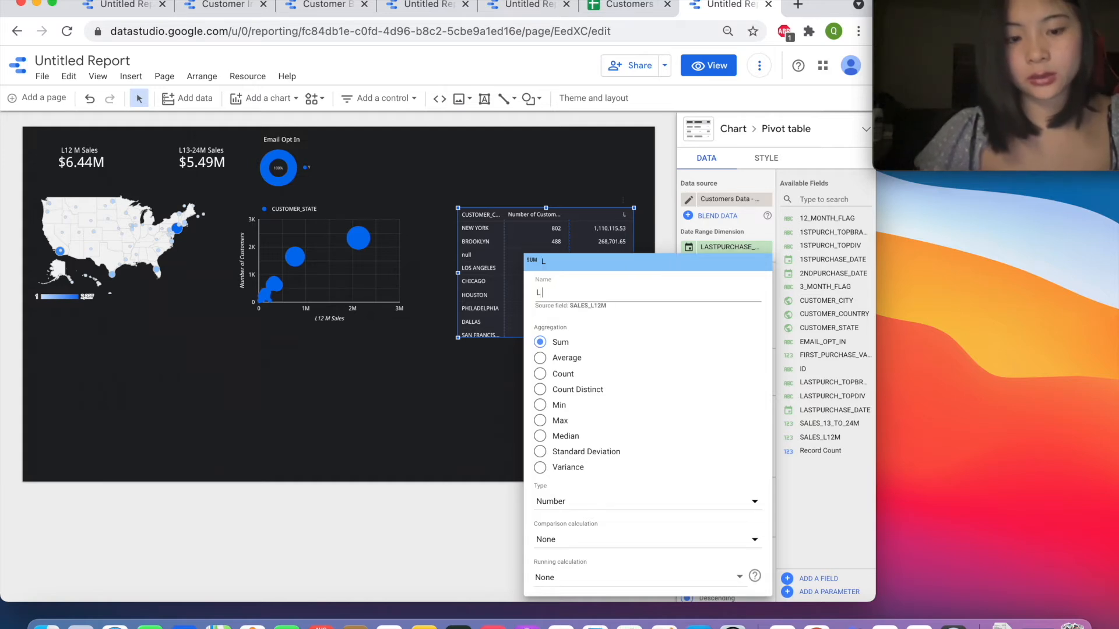
text(12 M Sales)
- Set the L12 M Sales metric's type to Currency (USD - US Dollar ($)) and move the pivot table slightly up
click(590, 503)
mouse_move(570, 532)
scroll(379, 513, down, 15)
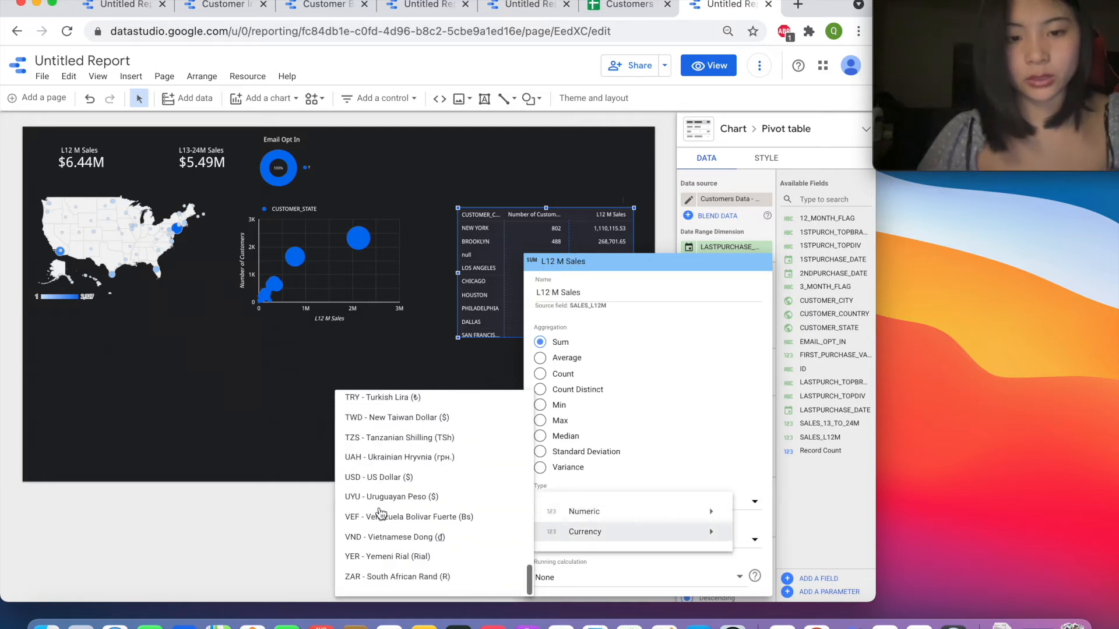
click(417, 478)
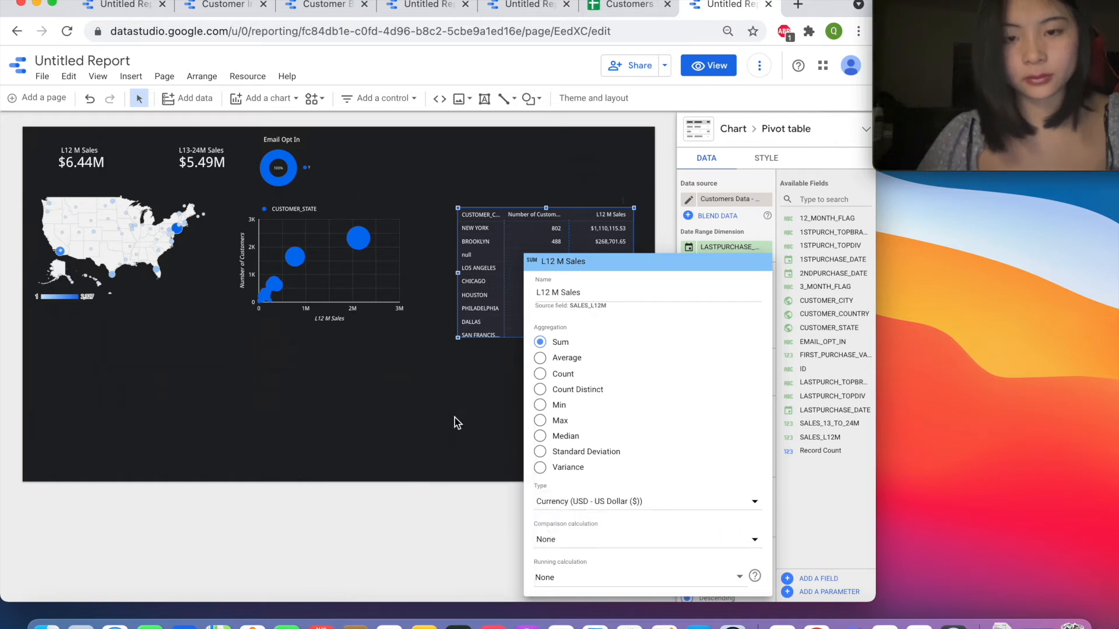
click(456, 423)
drag(575, 201, 577, 195)
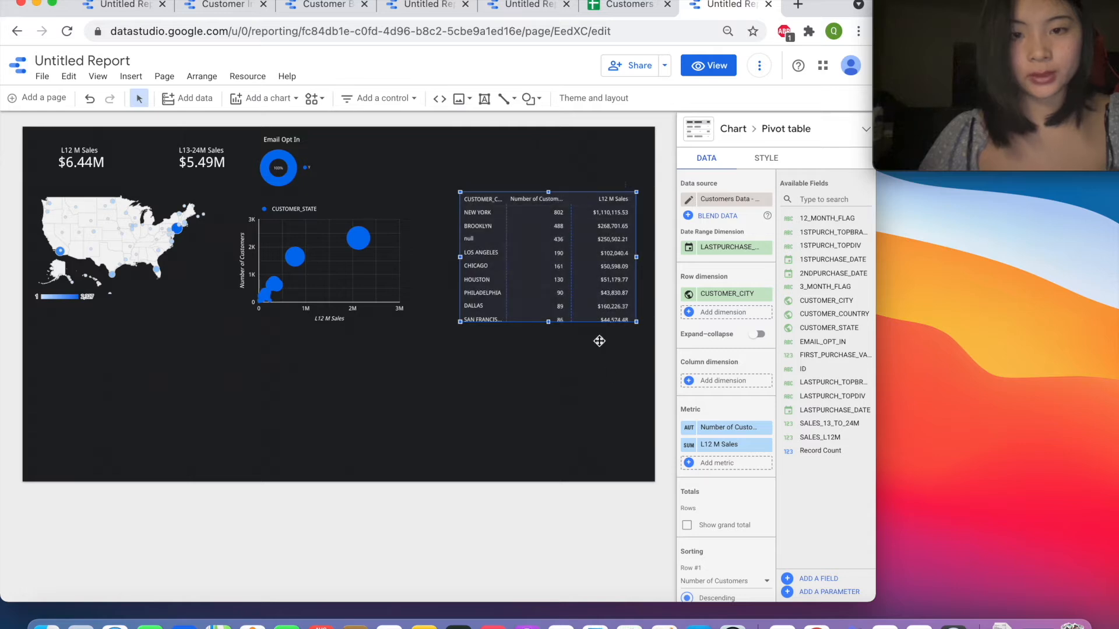
- Open the background color choices for the pivot table
click(766, 159)
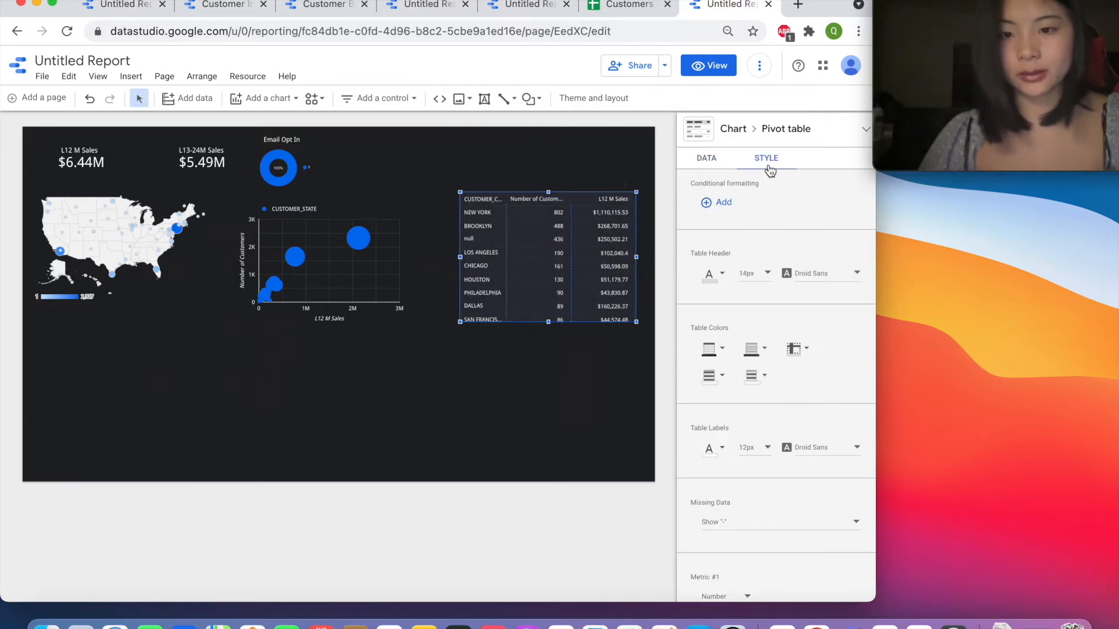
scroll(771, 531, down, 2)
scroll(769, 528, down, 2)
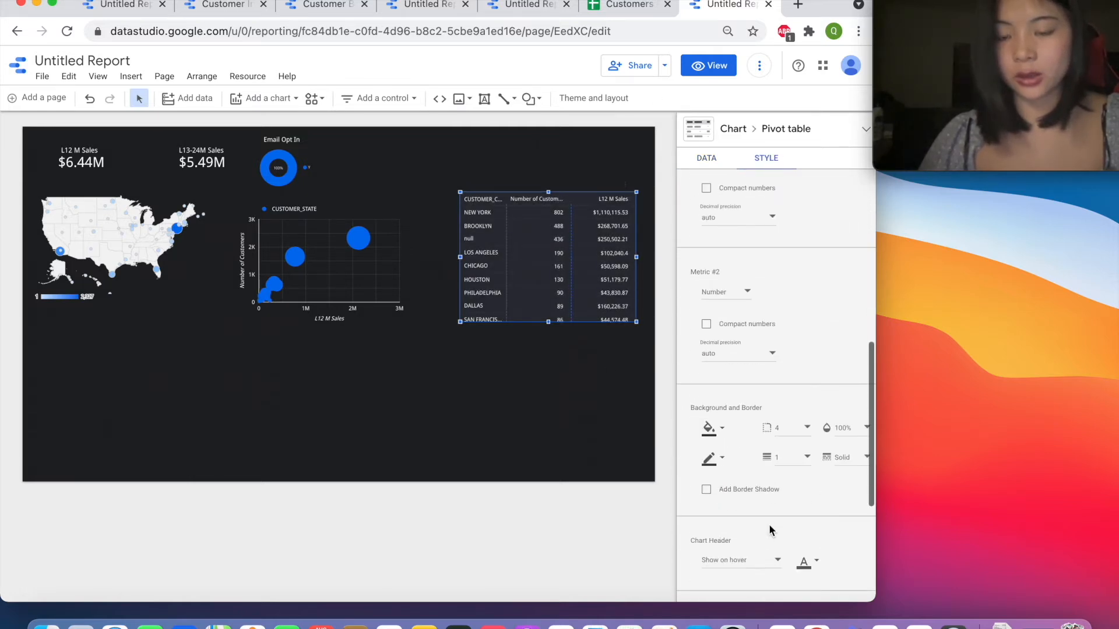
click(721, 493)
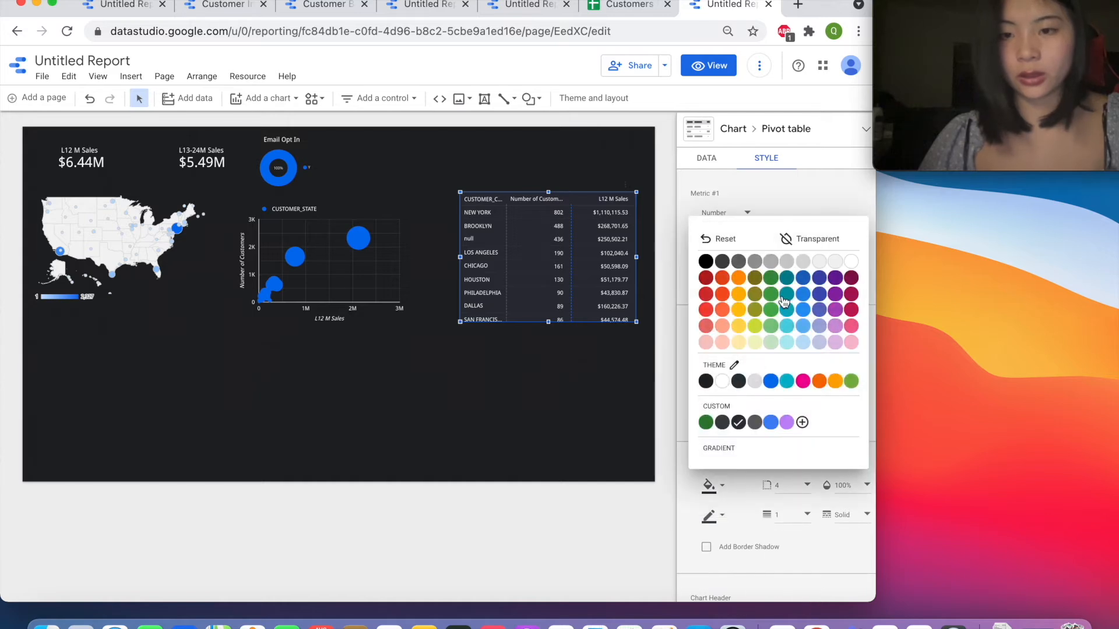
- Make the pivot table's background and border transparent, and deselect the table
click(806, 242)
click(726, 513)
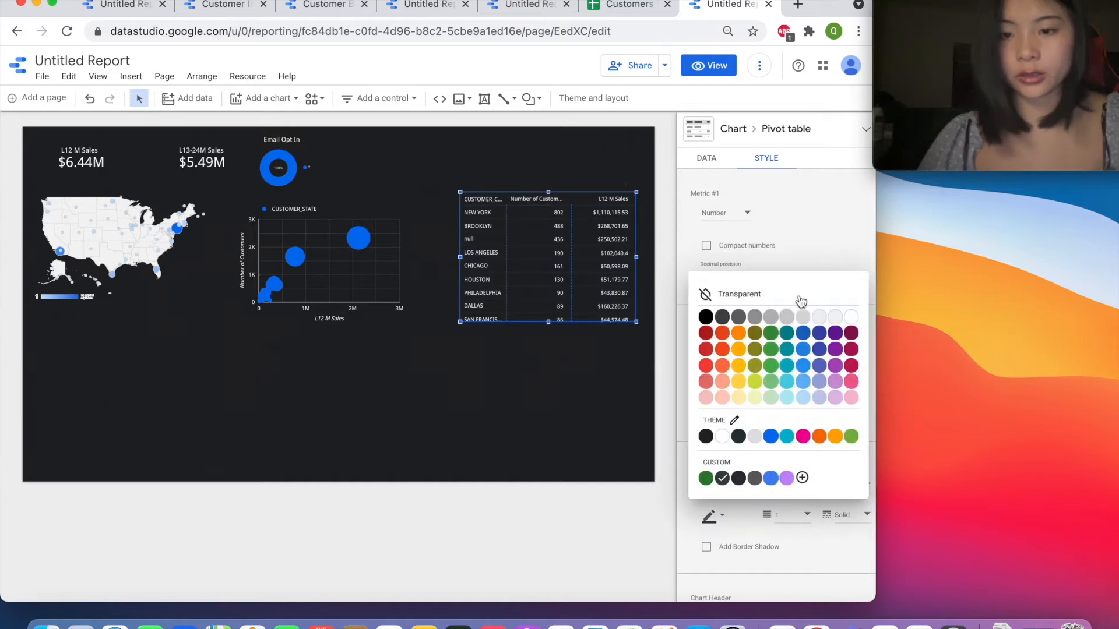
click(781, 298)
click(565, 368)
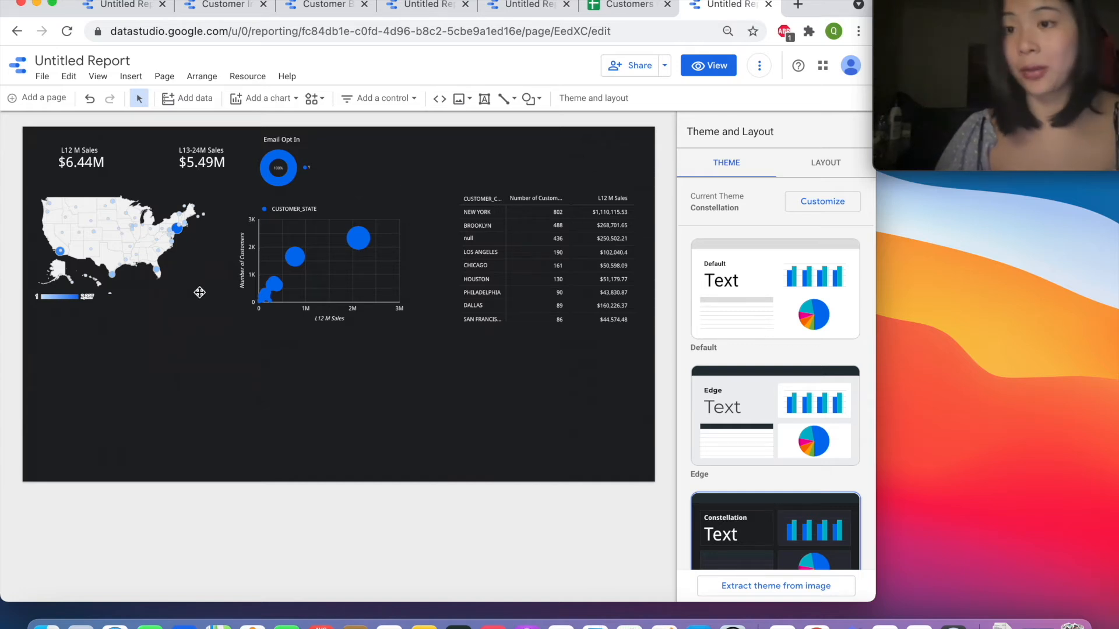
- Add a donut chart below the US map, shrink it, and use 1STPURCH_TOPDIV as its dimension
click(279, 96)
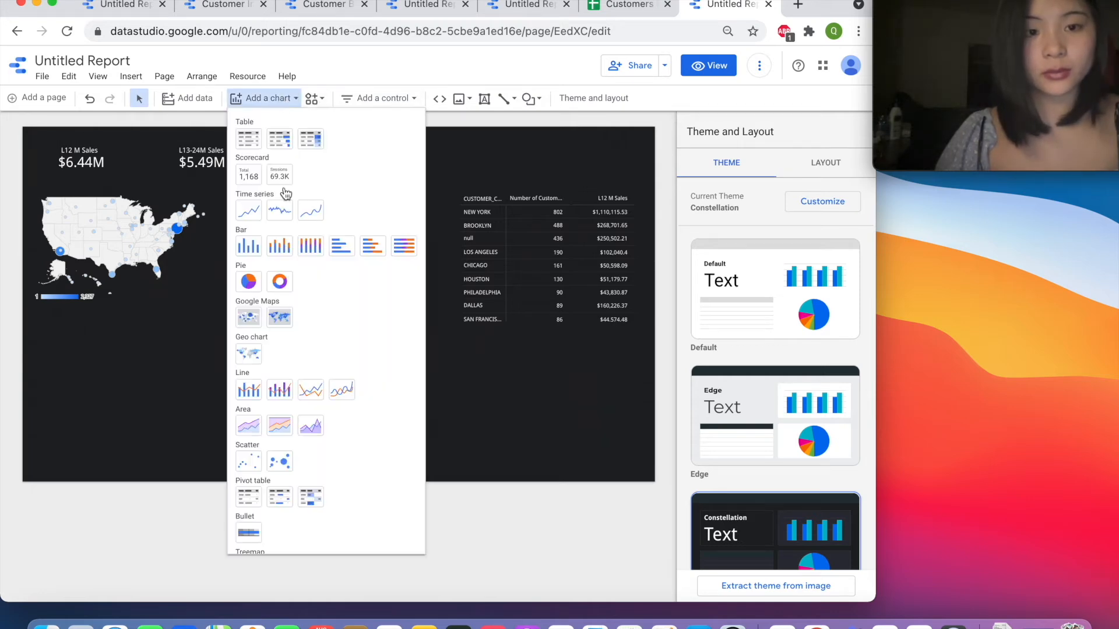
click(277, 284)
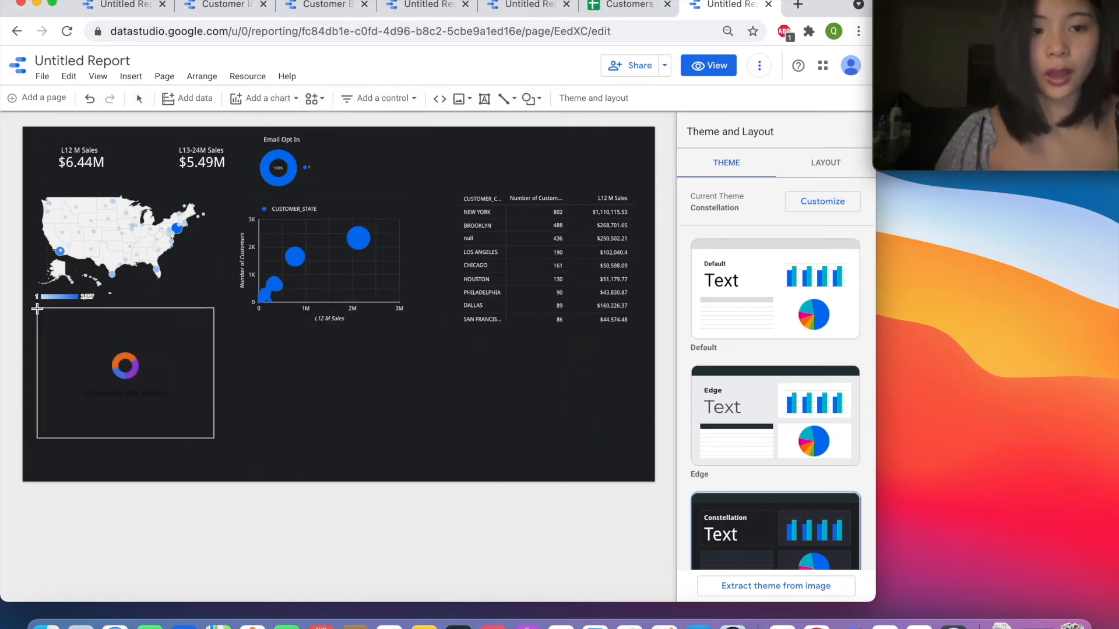
click(37, 307)
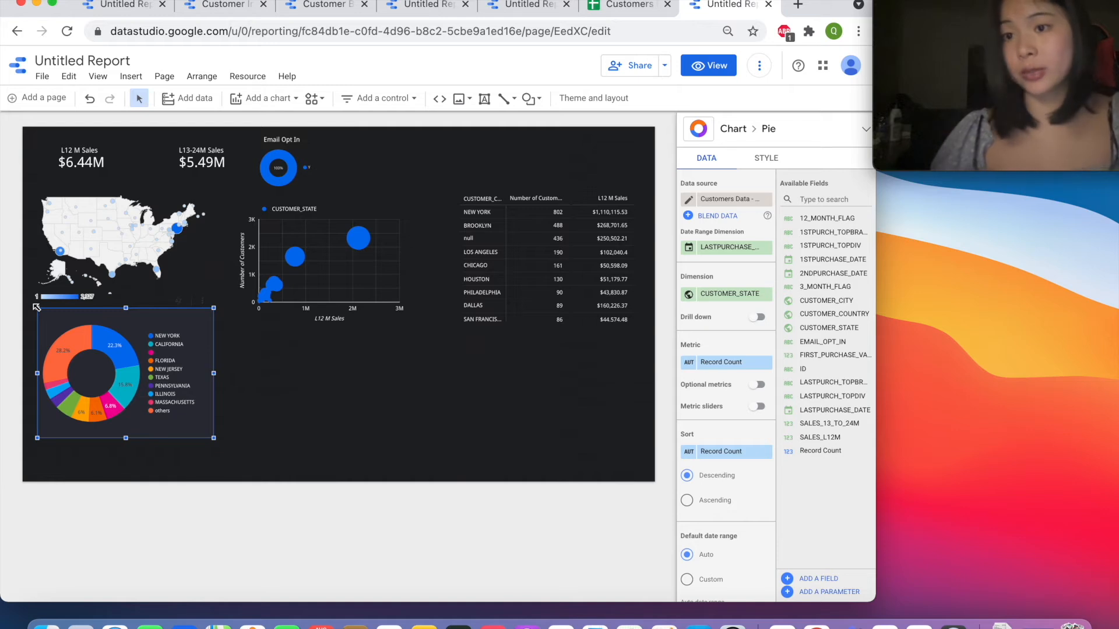
drag(216, 441, 165, 407)
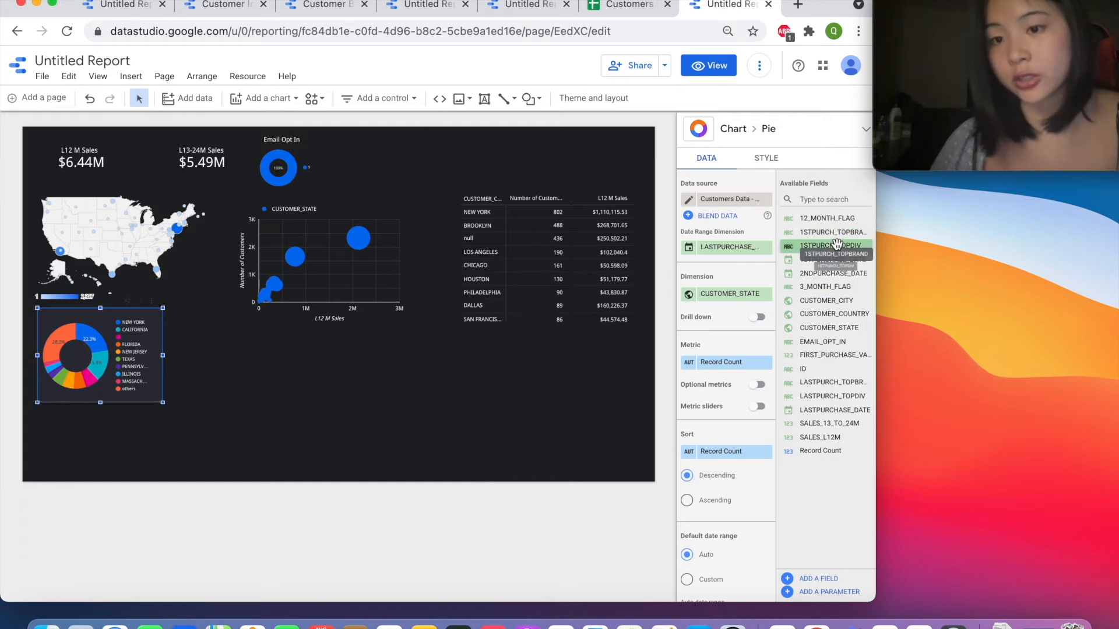
drag(839, 246, 747, 293)
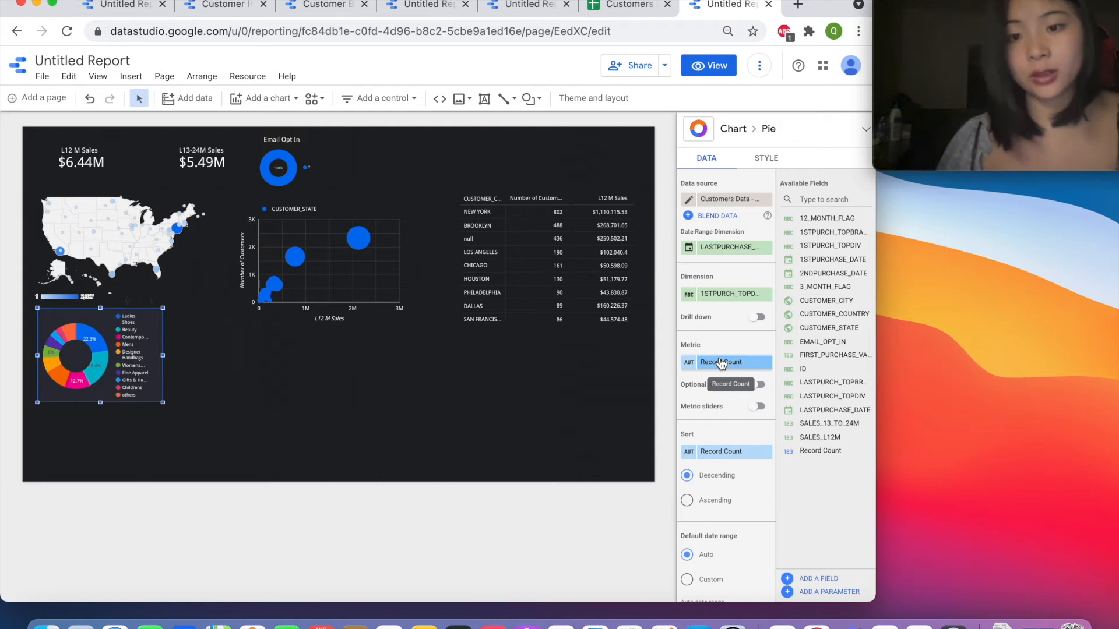
scroll(727, 568, down, 1)
scroll(728, 568, down, 2)
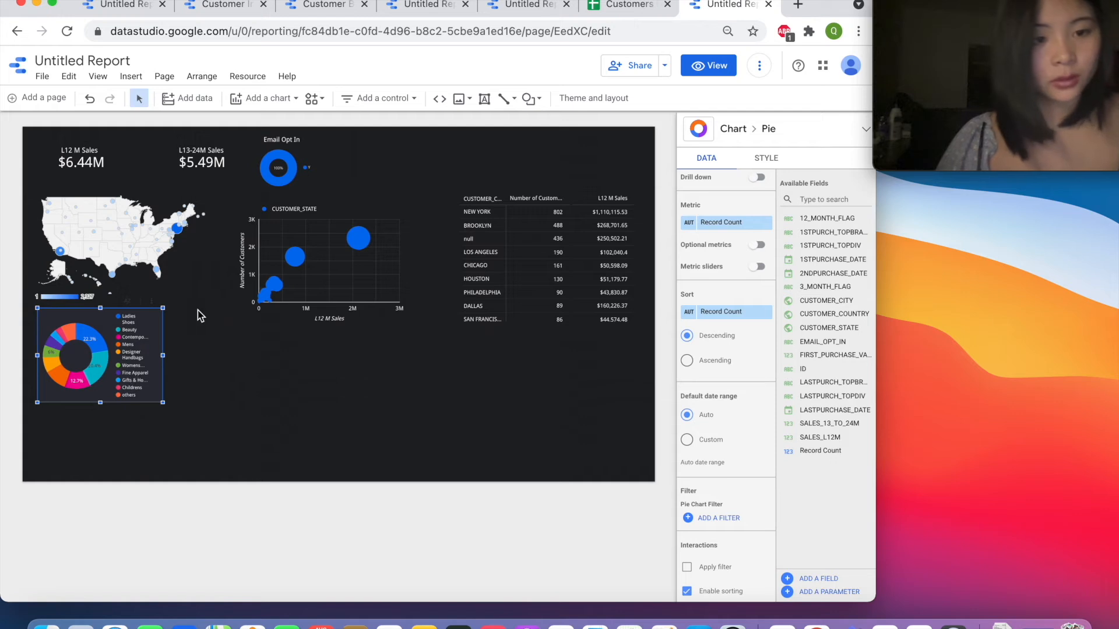
- Make the background and border of the donut chart below the map transparent
click(767, 162)
scroll(782, 399, down, 1)
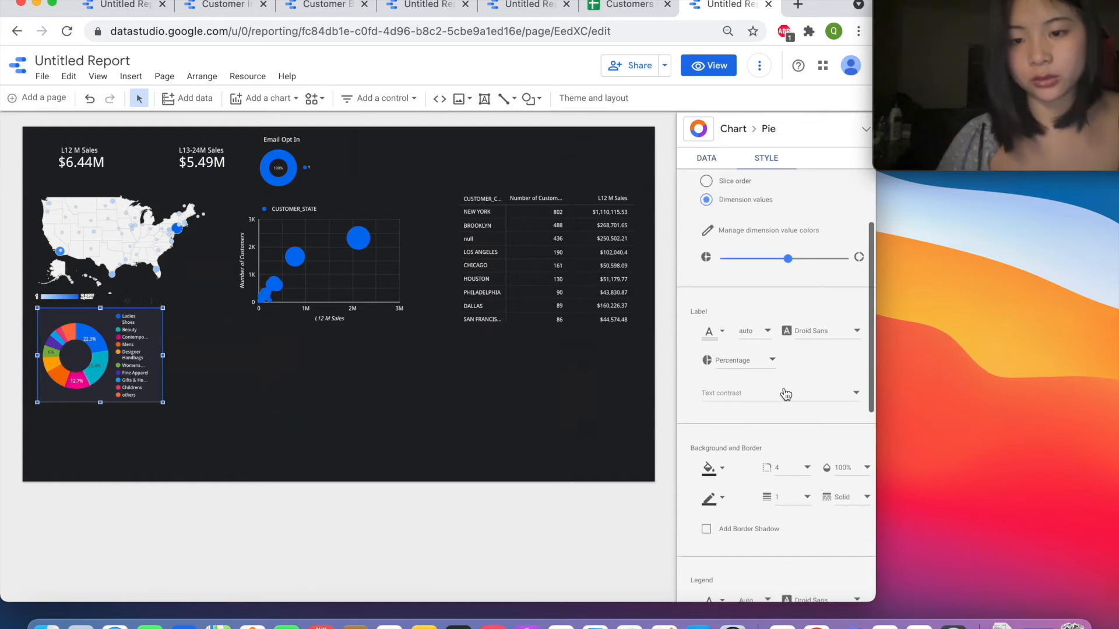
click(723, 469)
click(804, 225)
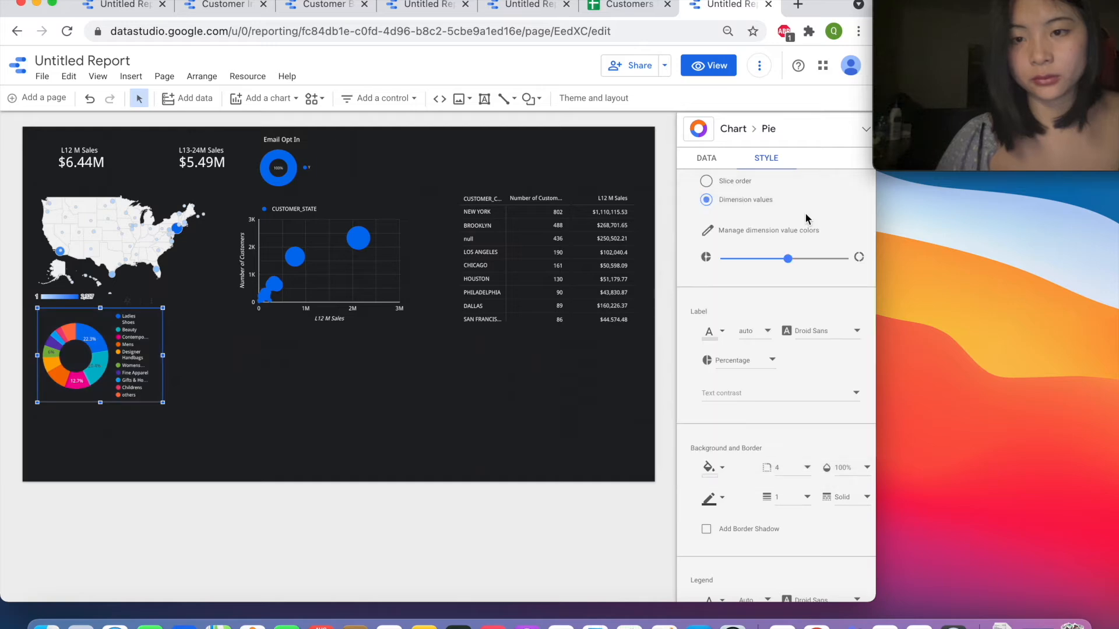
click(717, 501)
click(750, 280)
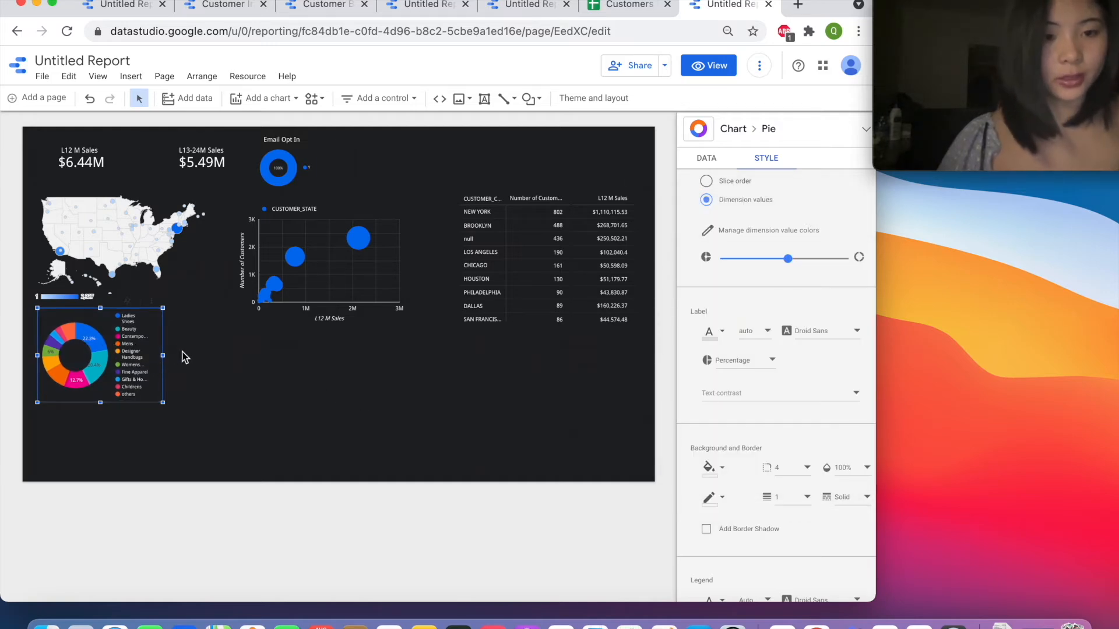
- Add a second, smaller donut chart to the right of the one below the map, with 1STPURCH_TOPDIV as its dimension
click(280, 99)
click(279, 281)
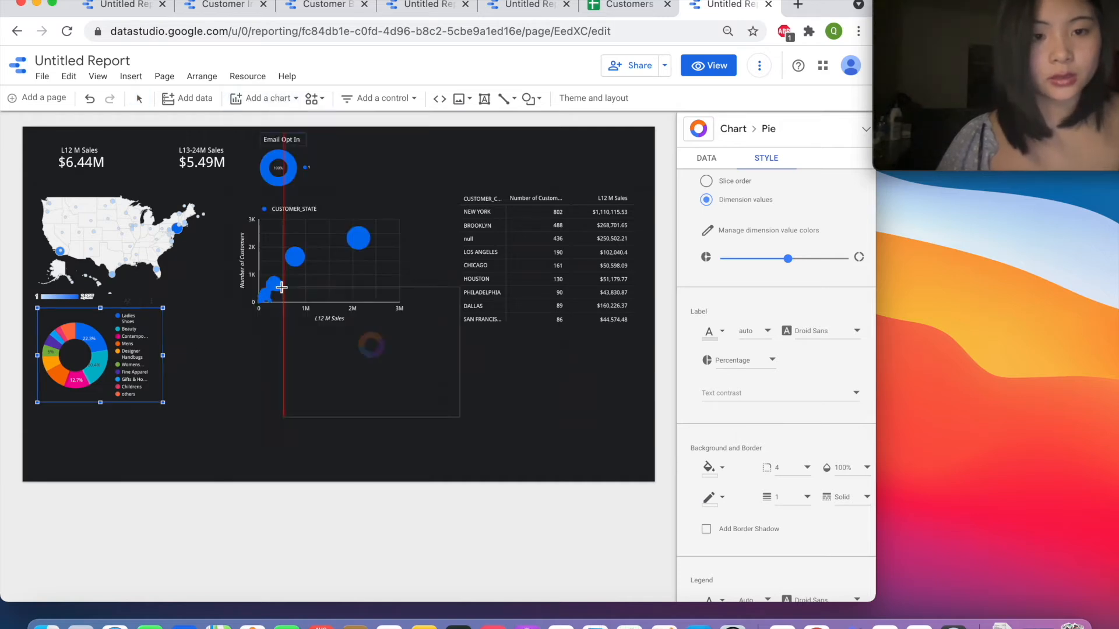
click(193, 313)
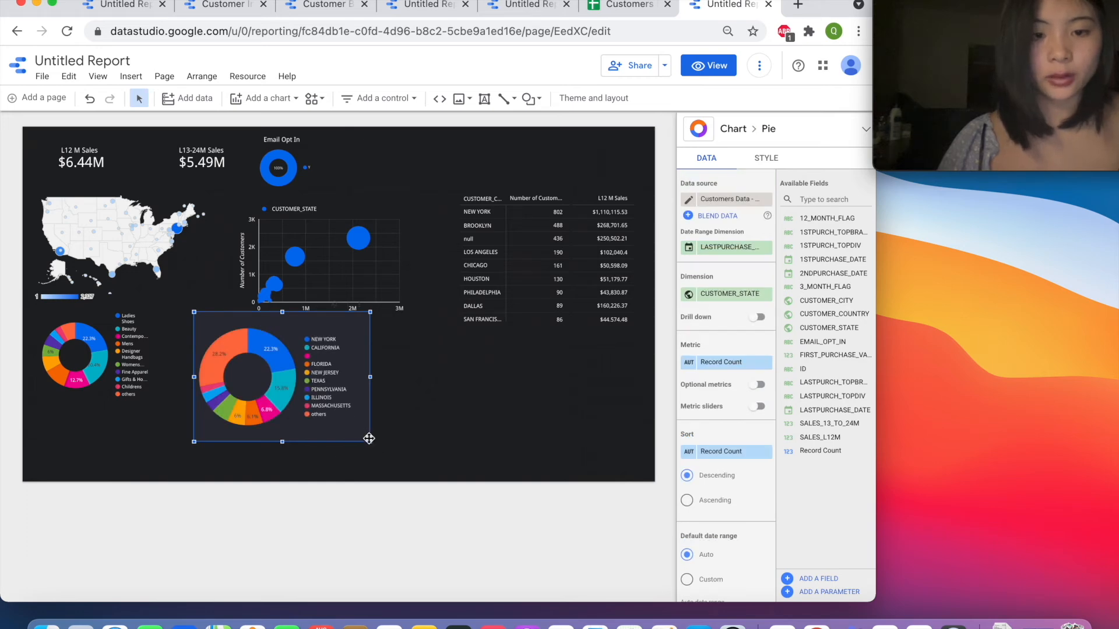
drag(372, 444, 307, 402)
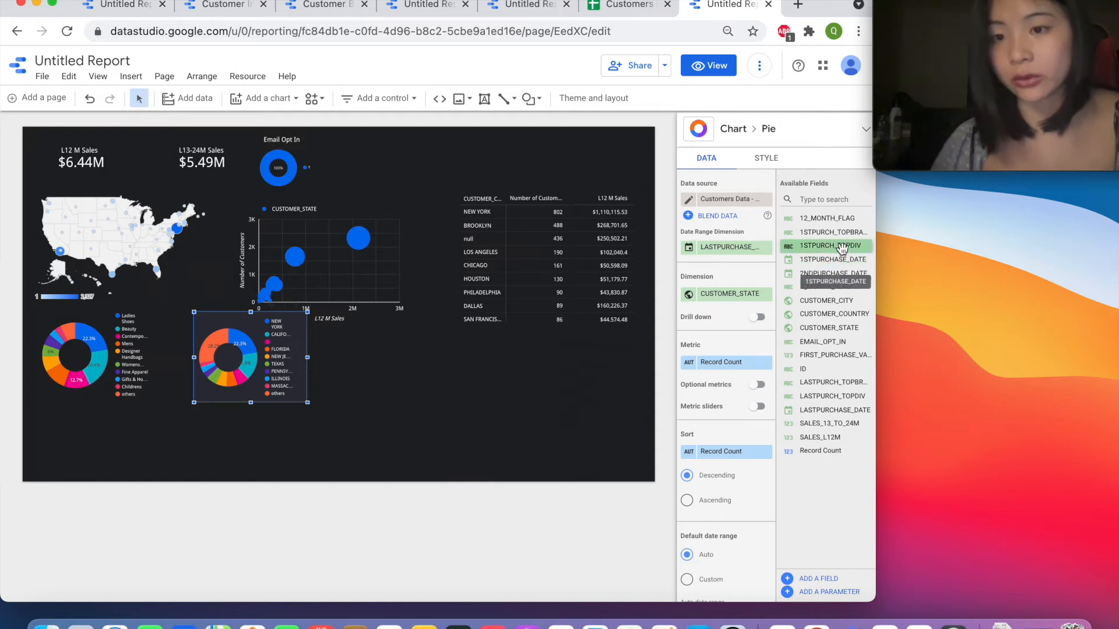
drag(841, 247, 738, 294)
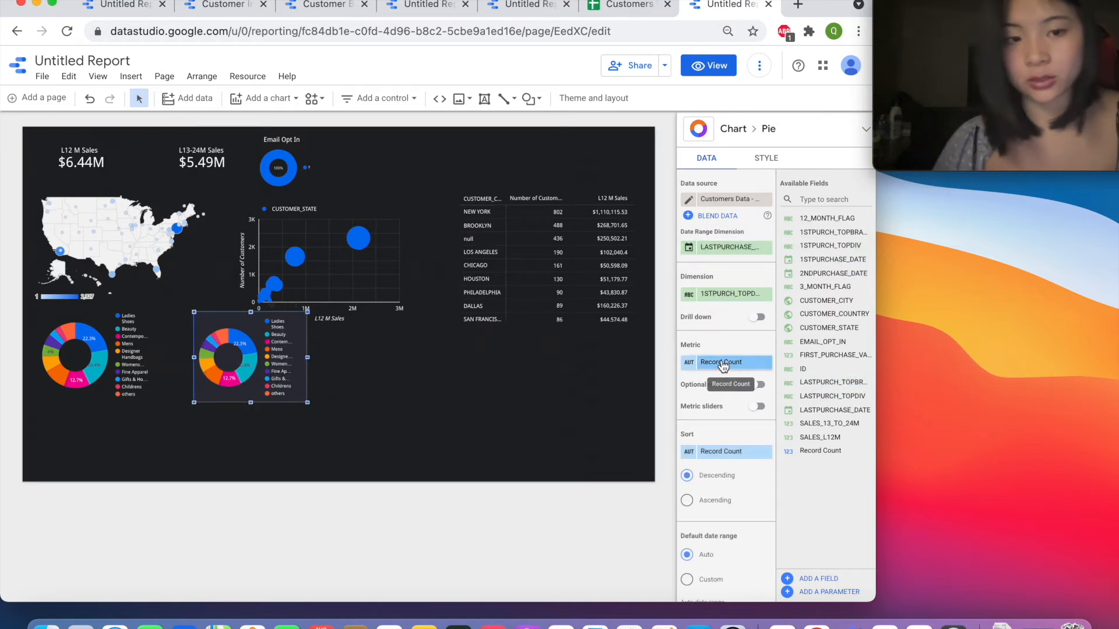
- Make the second donut chart's background and border transparent, and shift it slightly closer to the first
click(768, 159)
scroll(761, 431, down, 5)
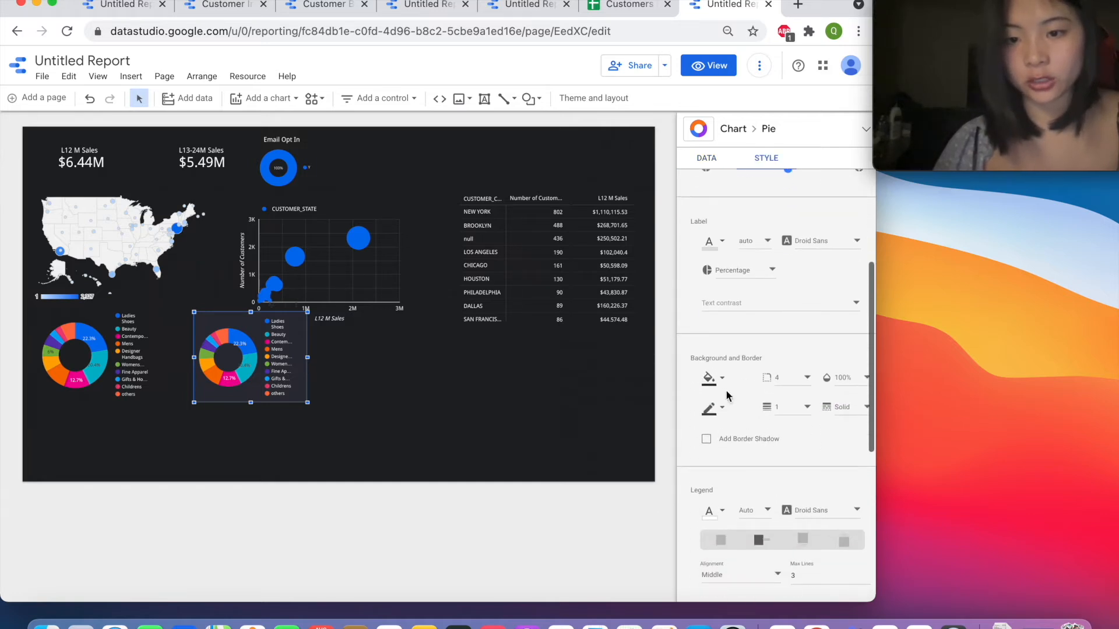
click(716, 377)
click(792, 128)
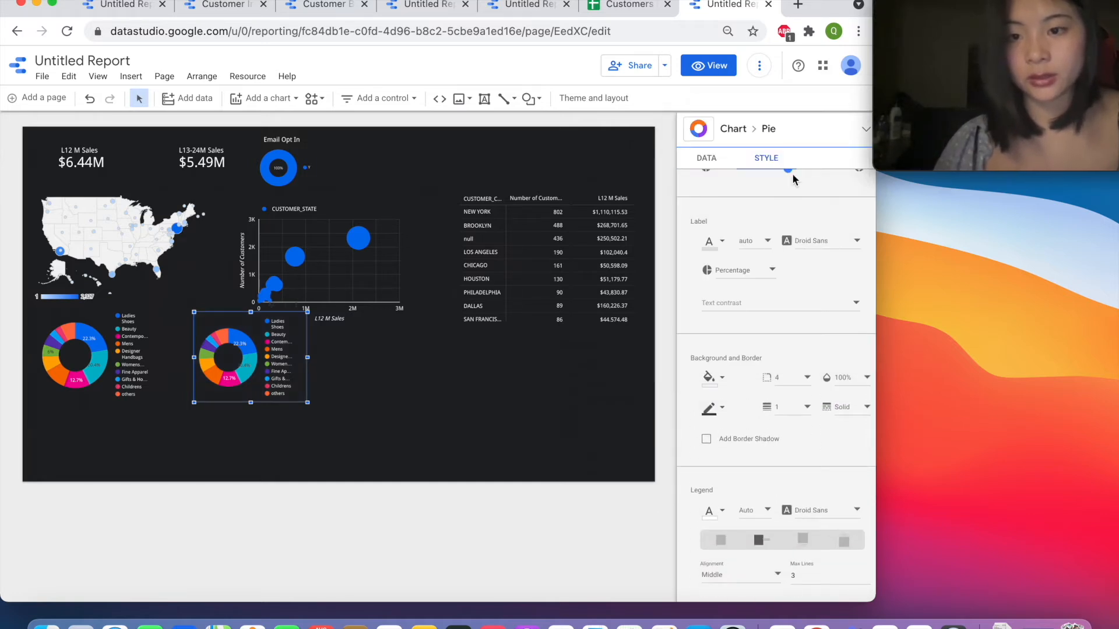
click(709, 408)
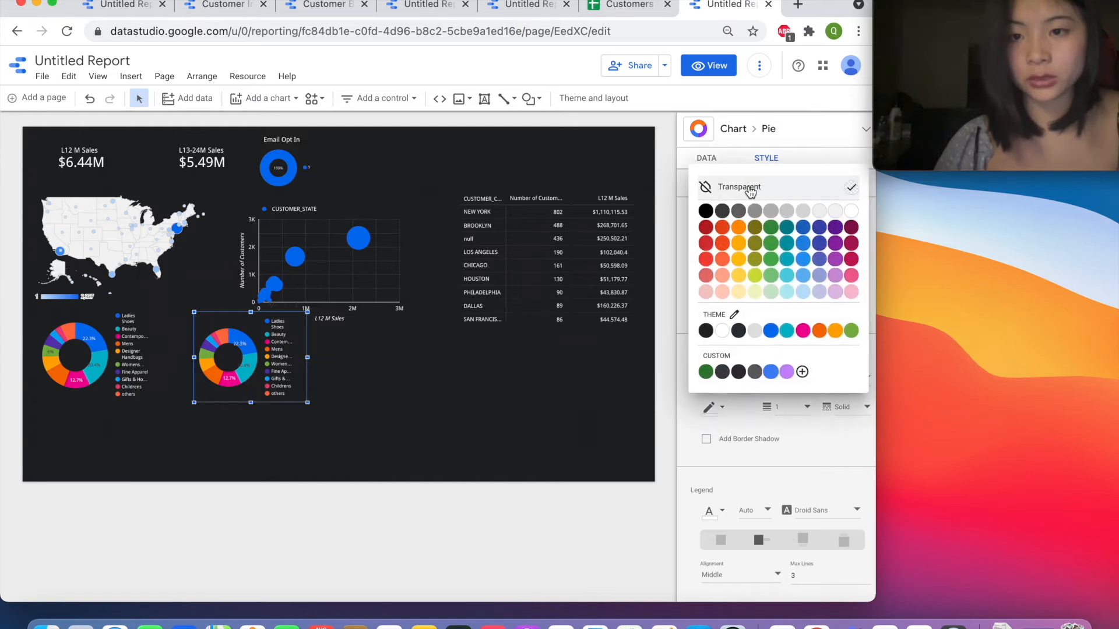
click(750, 189)
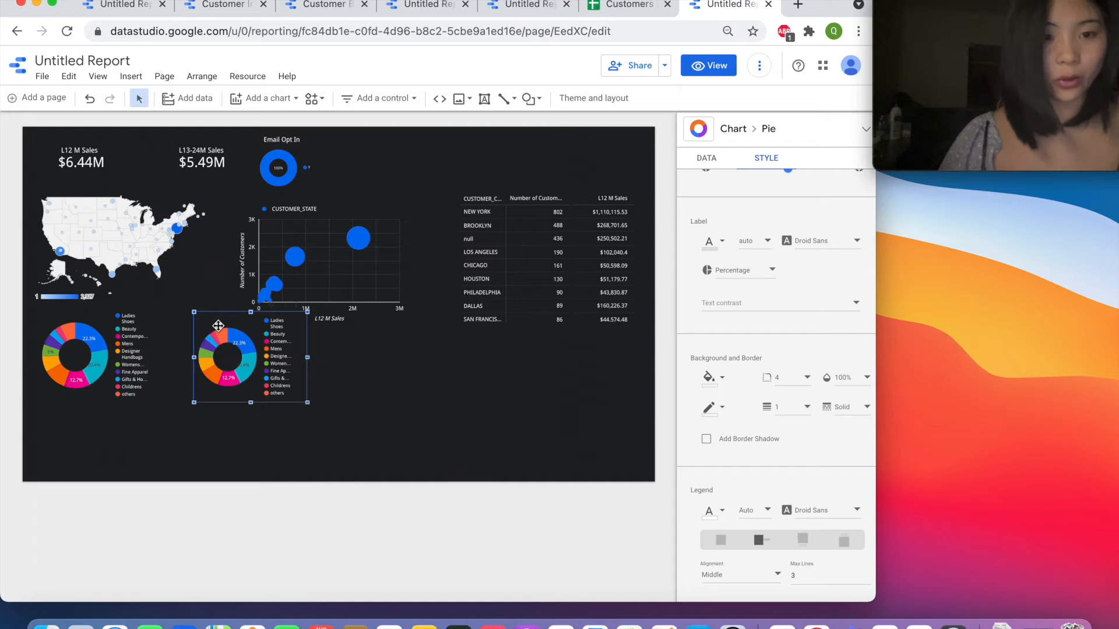
drag(218, 326, 211, 324)
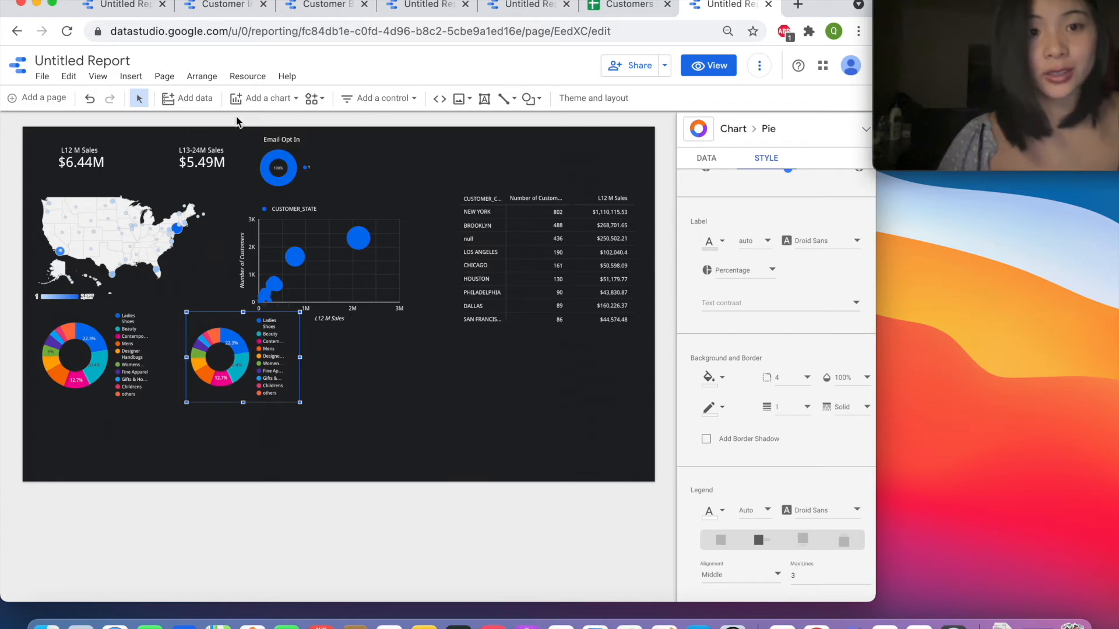
- Add a third donut chart beneath the first one, near the lower edge of the report canvas
click(256, 99)
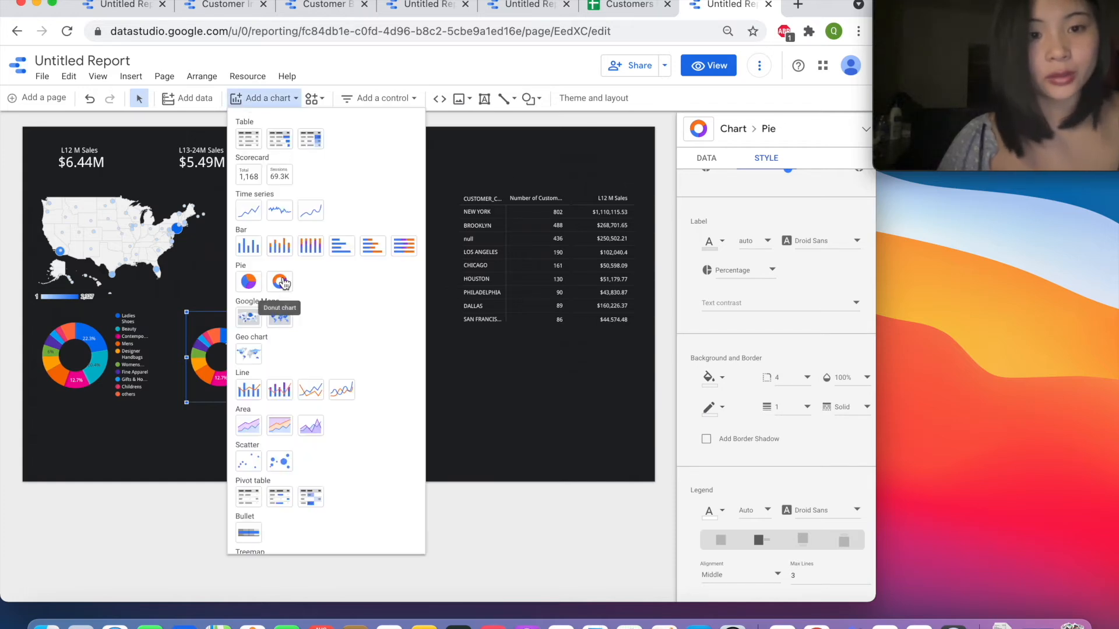
click(280, 282)
click(138, 465)
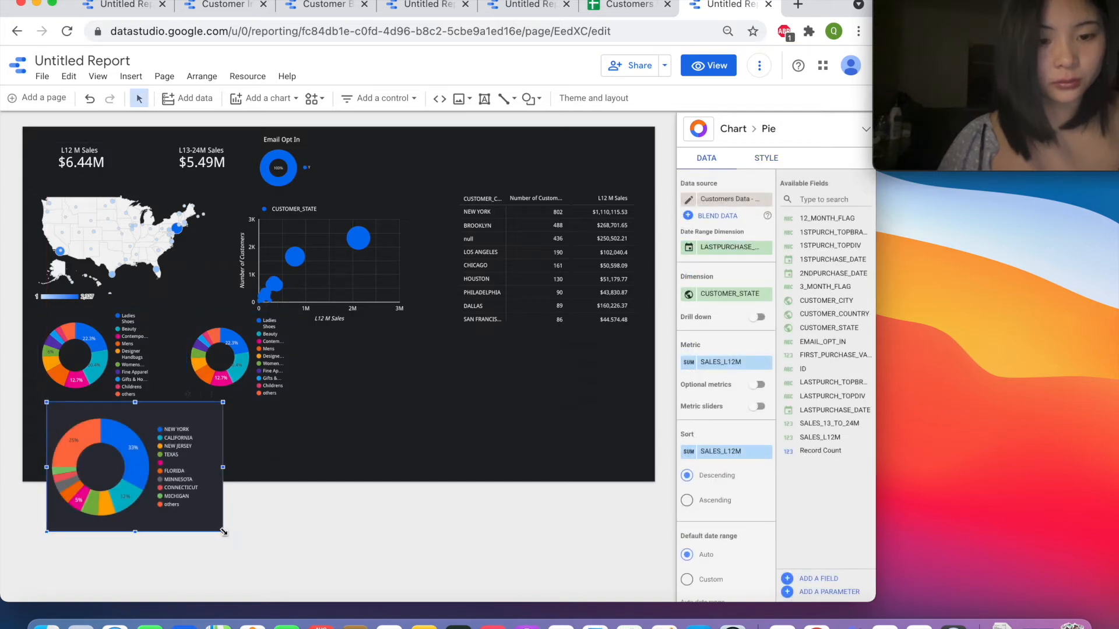
- Shrink the US map and place it just below the sales scorecards
click(127, 234)
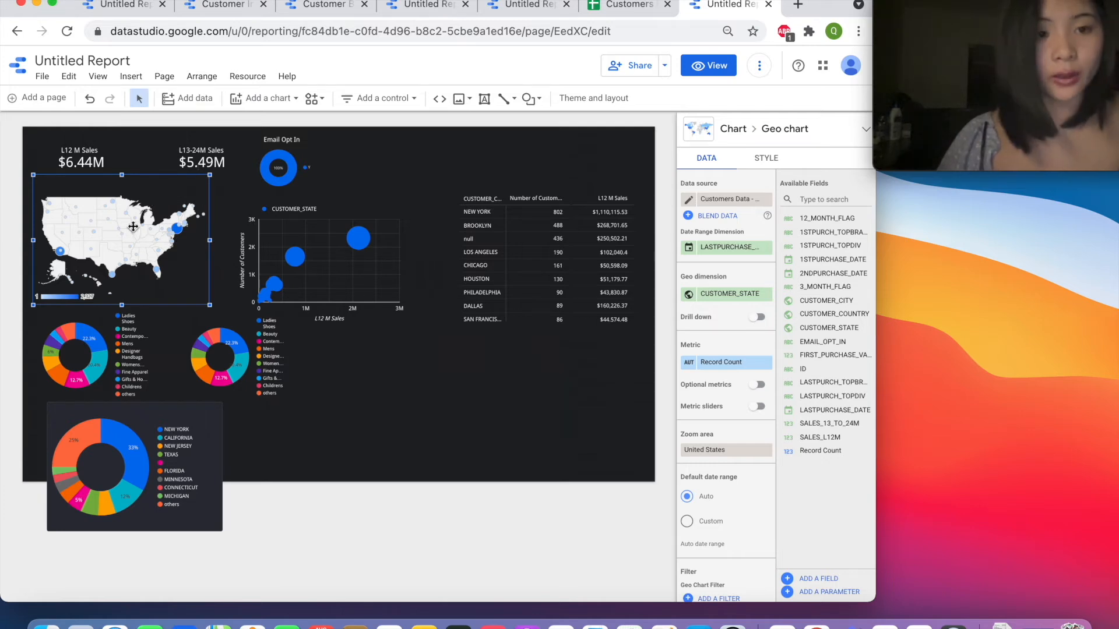
drag(133, 231, 134, 222)
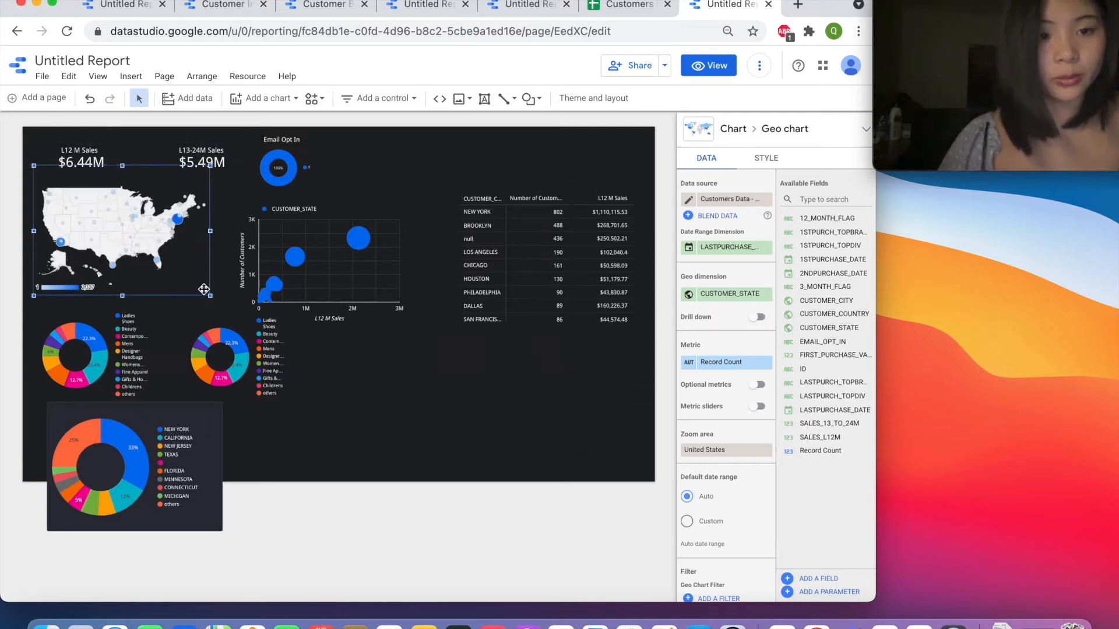
drag(208, 294, 182, 273)
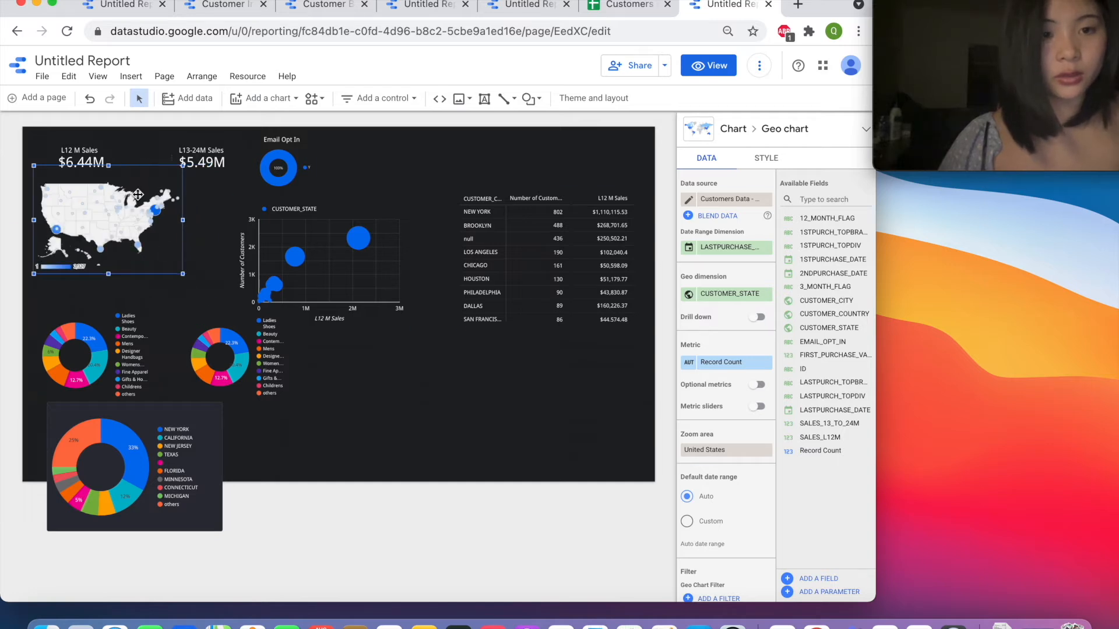
drag(133, 183, 139, 192)
- Shrink the customer state scatter chart and move it up beneath the Email Opt In donut
click(328, 226)
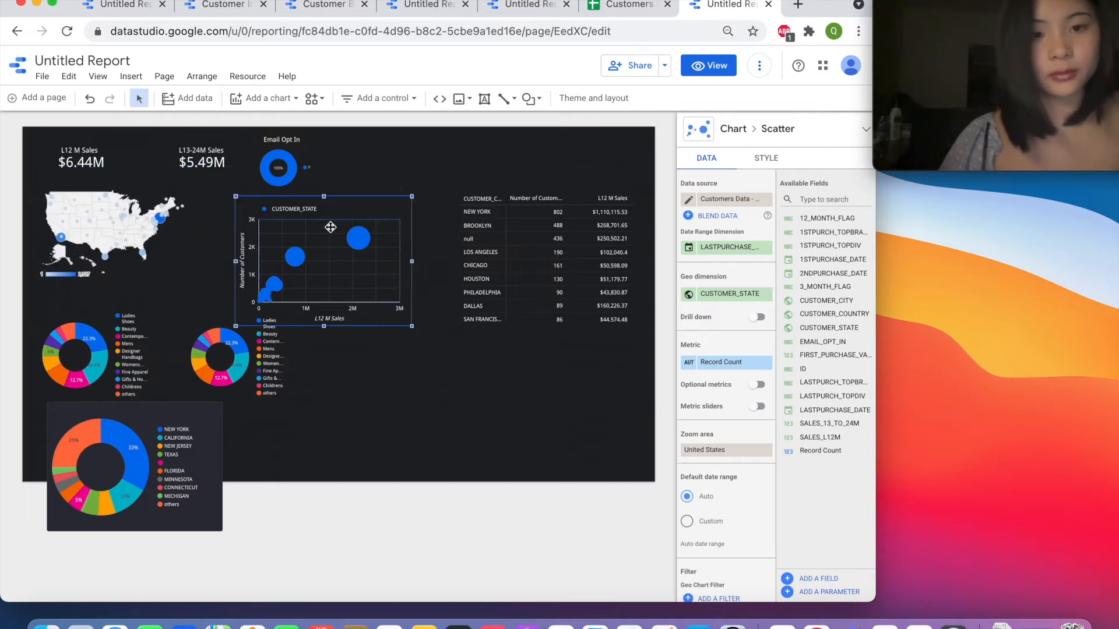
drag(413, 327, 388, 295)
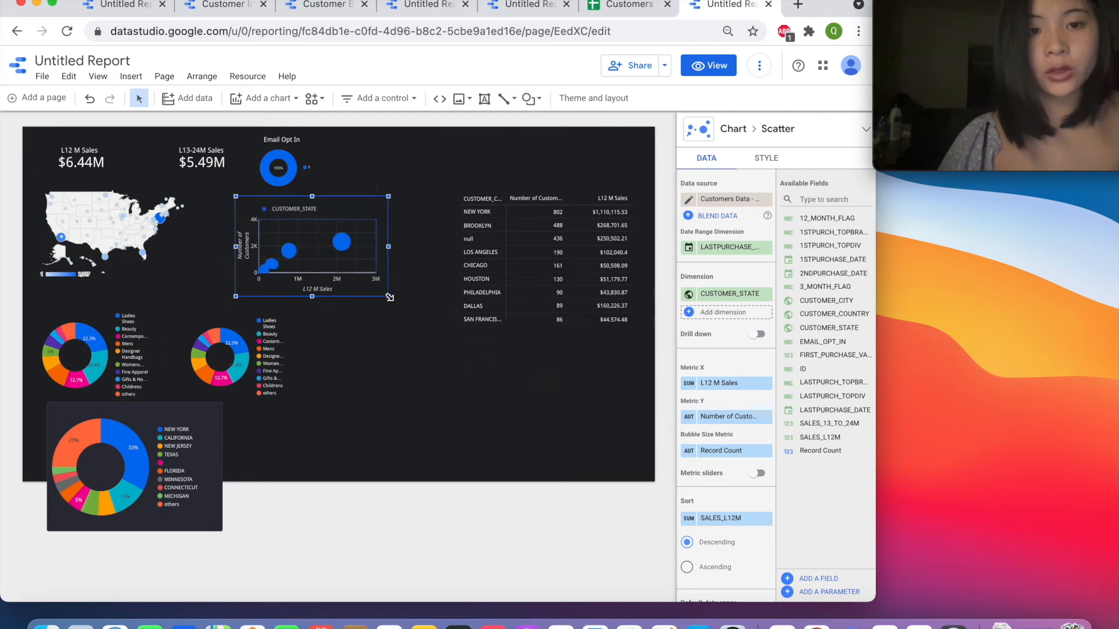
drag(360, 200, 366, 200)
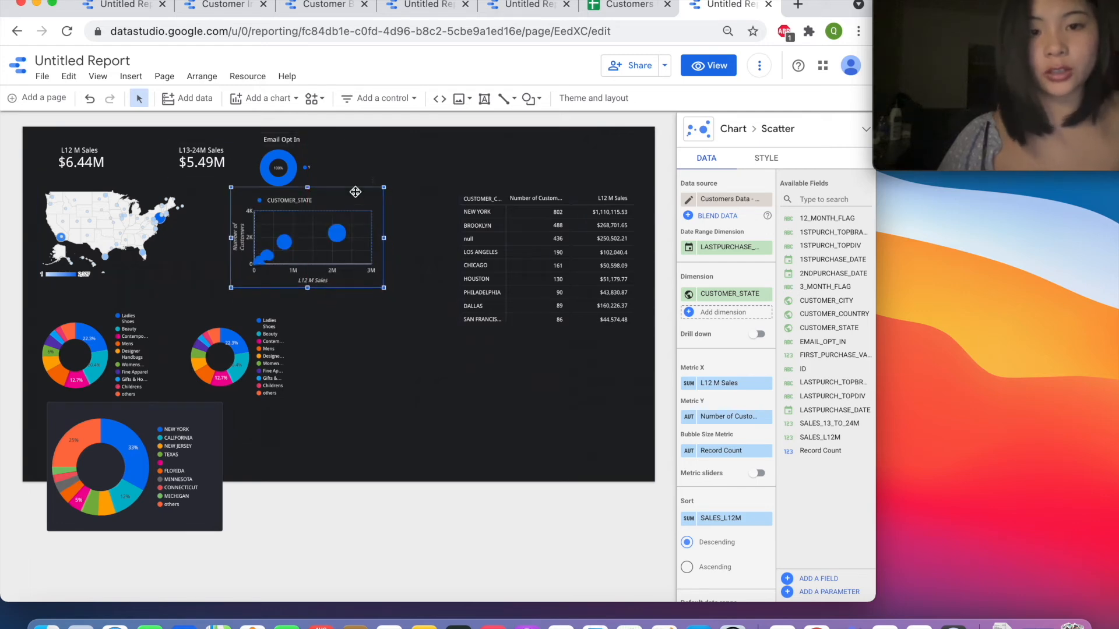
- Move the pivot table up and slightly left, and shorten it to align with the scatter chart
click(566, 292)
drag(572, 194, 559, 175)
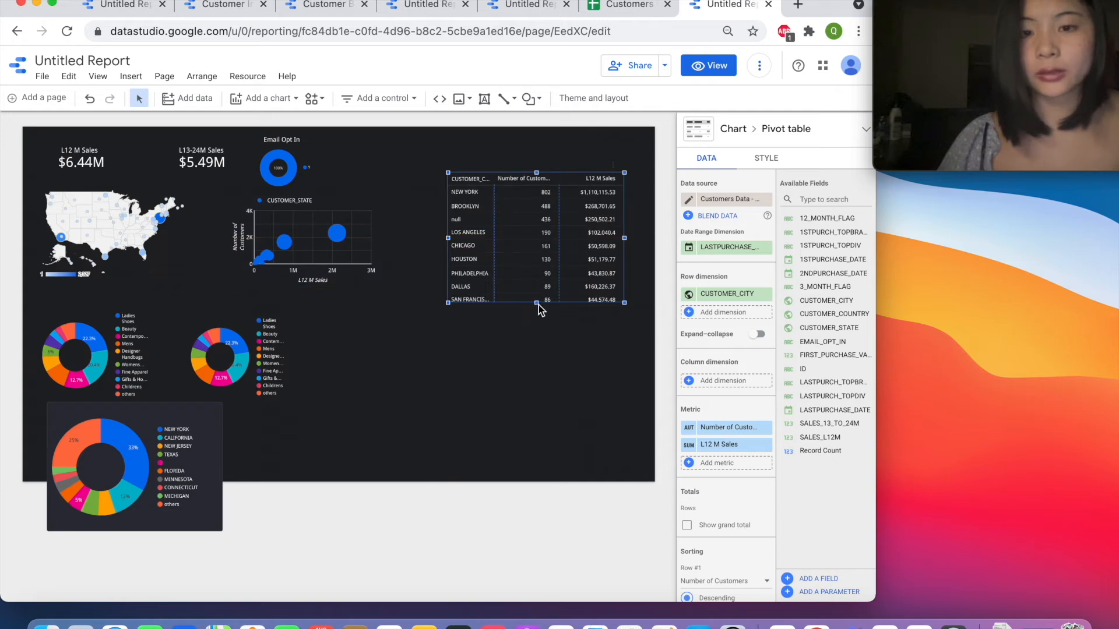
drag(537, 304, 538, 276)
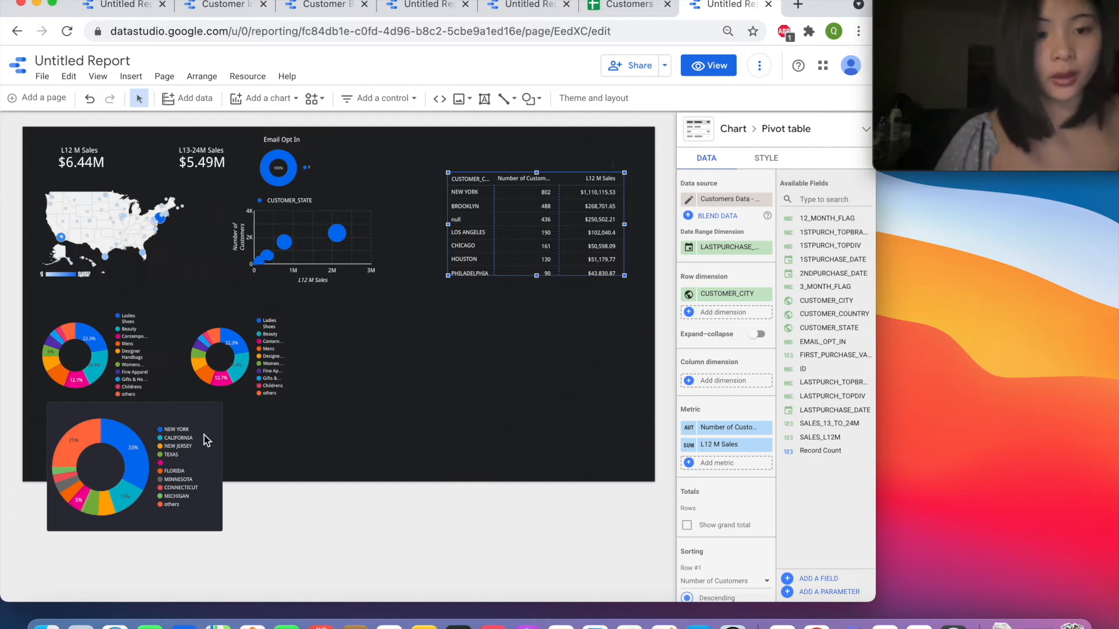
- Move the two first-purchase donut charts up, closer to the map and the scatter chart
click(160, 417)
click(114, 315)
drag(114, 314, 115, 294)
click(233, 317)
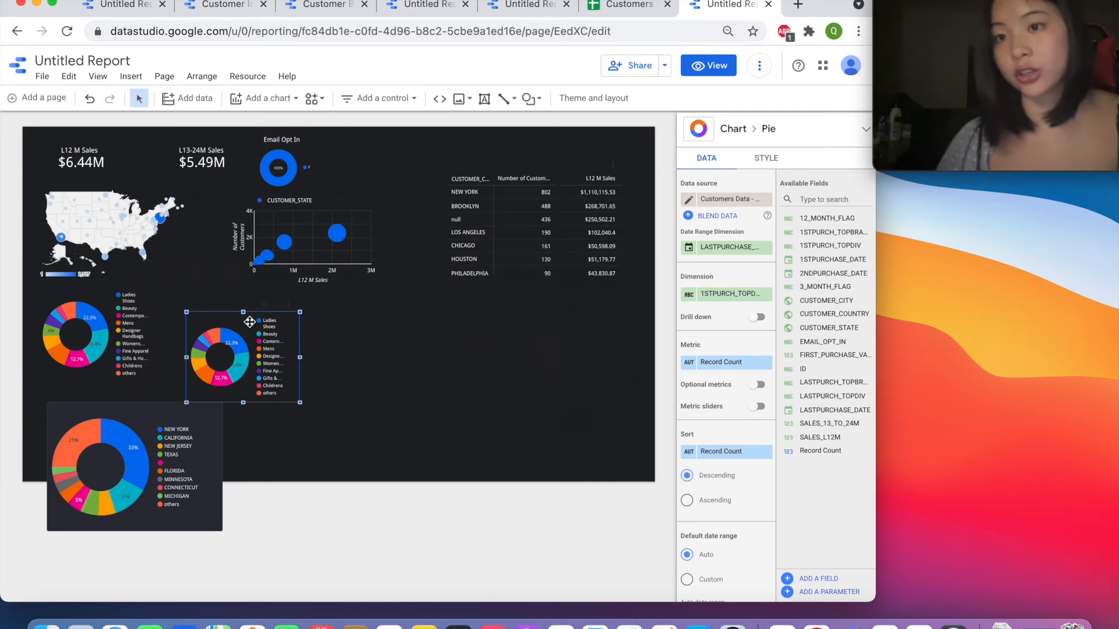
drag(232, 314, 233, 285)
- Shrink the third donut chart and fit it inside the canvas directly below the first donut
click(156, 413)
drag(157, 428, 134, 394)
drag(198, 495, 113, 443)
drag(82, 369, 125, 399)
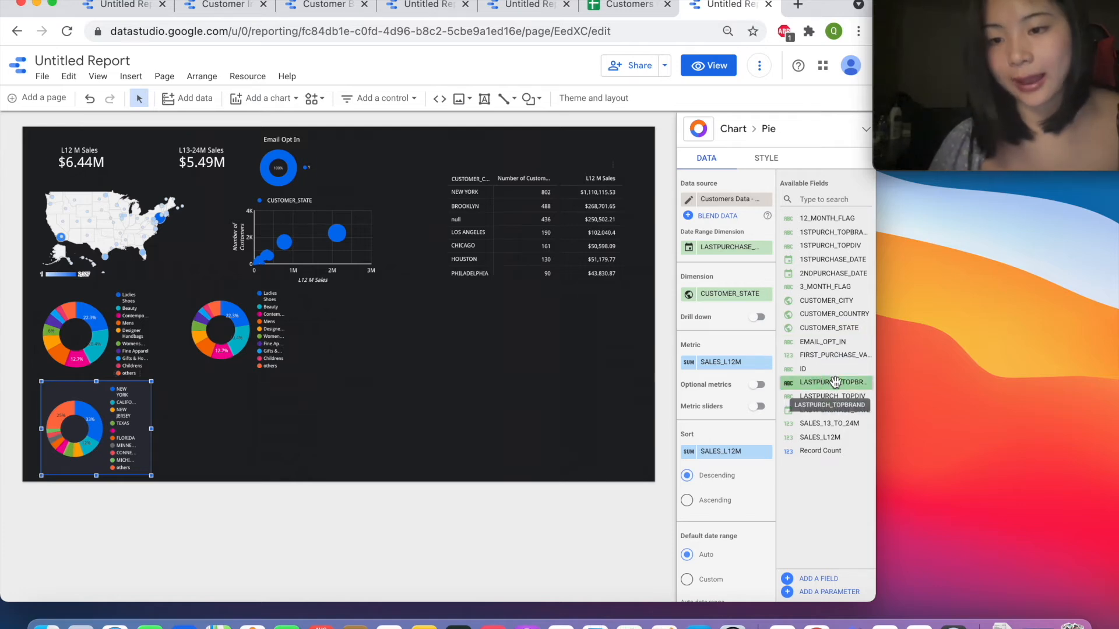
- Set the third donut chart's dimension to LASTPURCH_TOPDIV and its metric to Record Count
drag(839, 395, 750, 294)
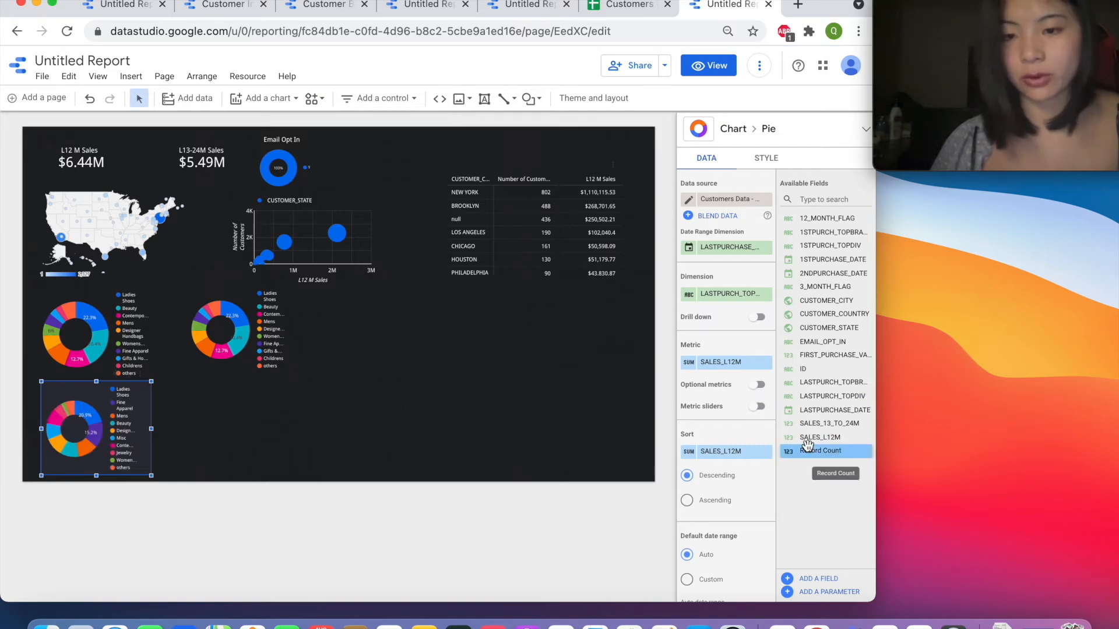
drag(798, 435, 719, 363)
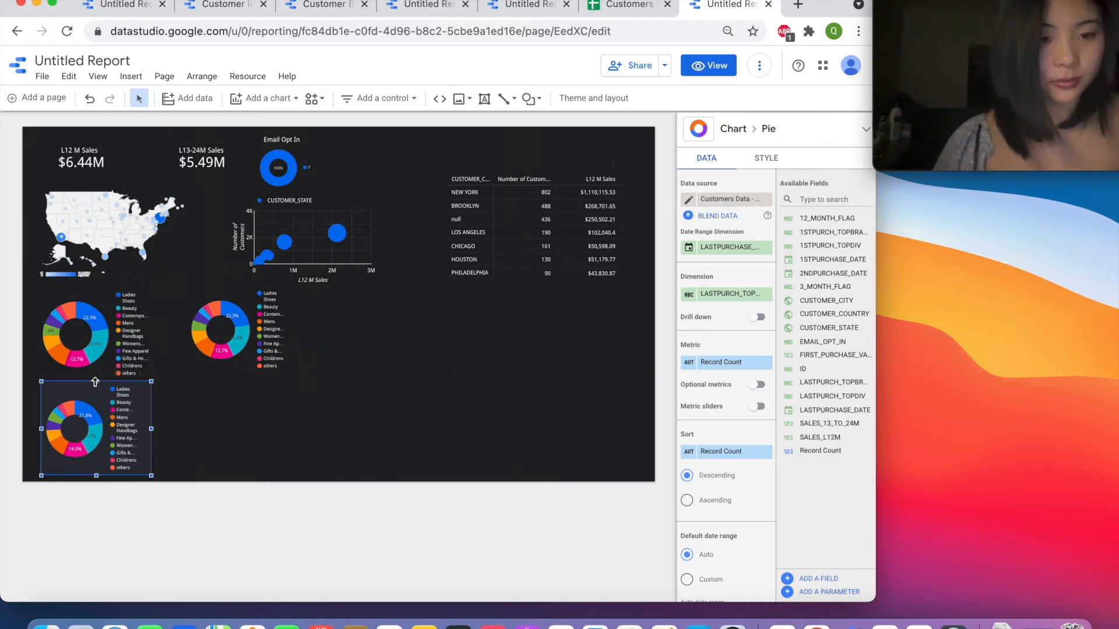
- Make the third donut chart's background and border transparent, and nudge the chart slightly to the right
click(762, 160)
scroll(734, 498, down, 3)
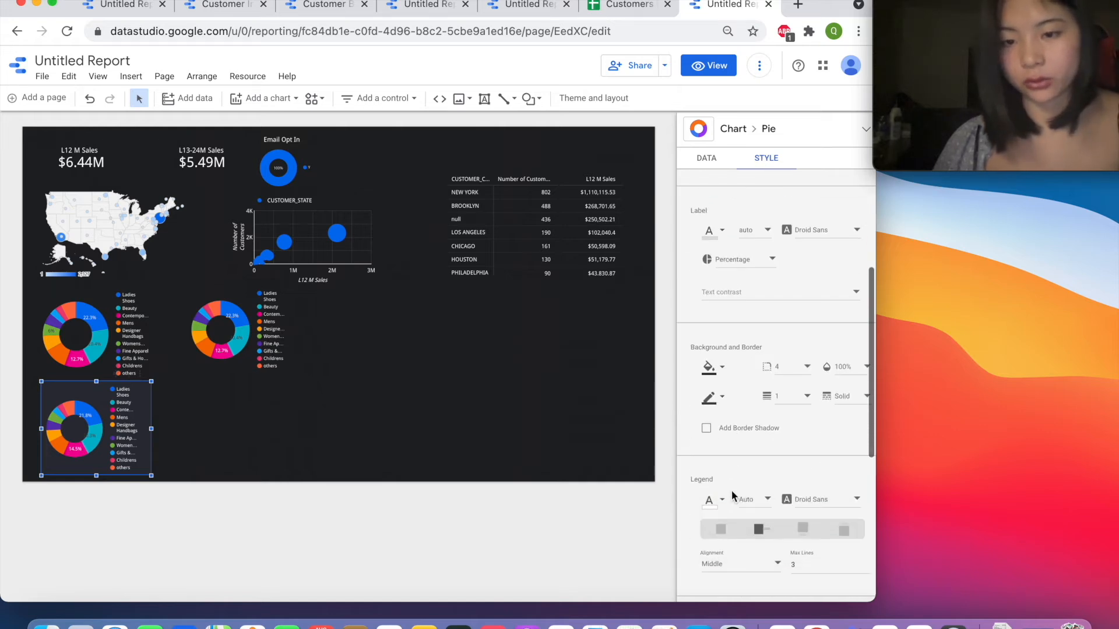
scroll(722, 492, up, 1)
click(711, 428)
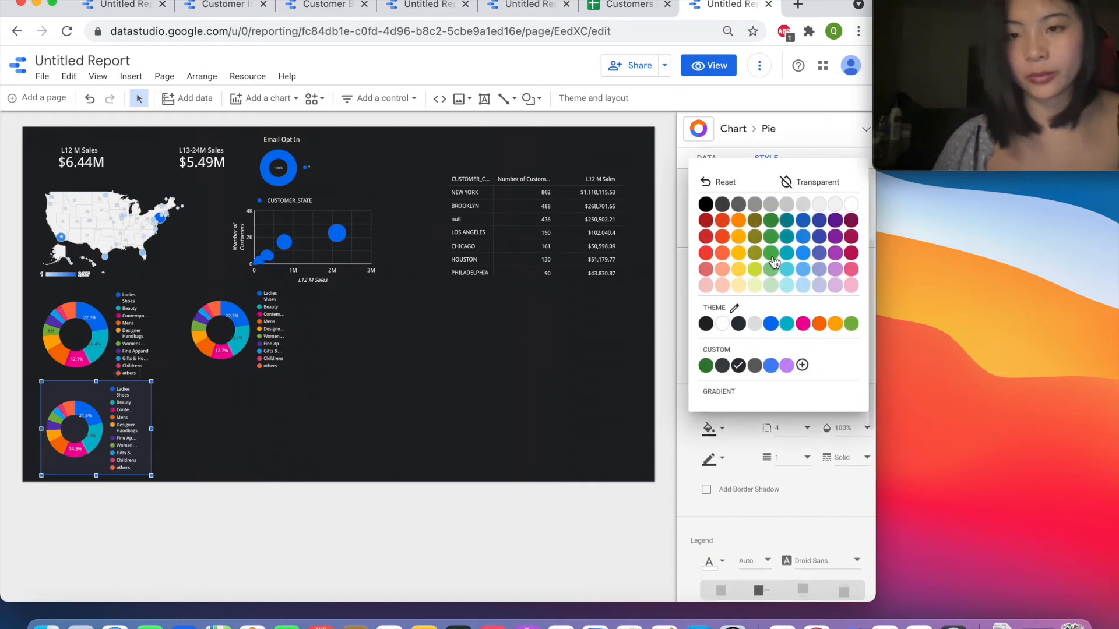
click(793, 187)
click(711, 459)
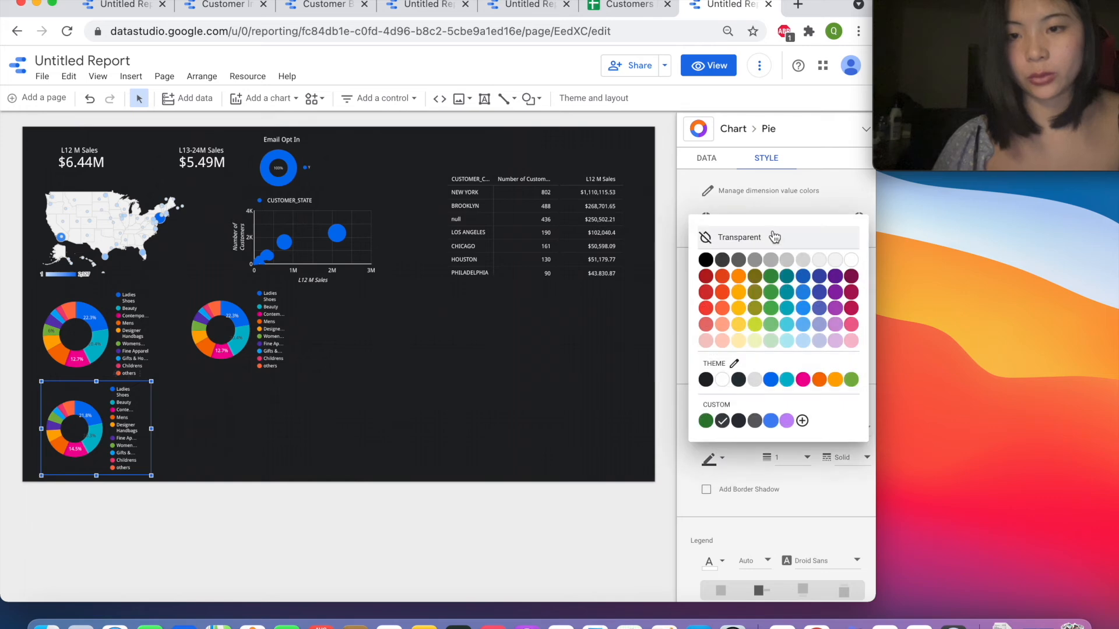
click(753, 234)
click(277, 381)
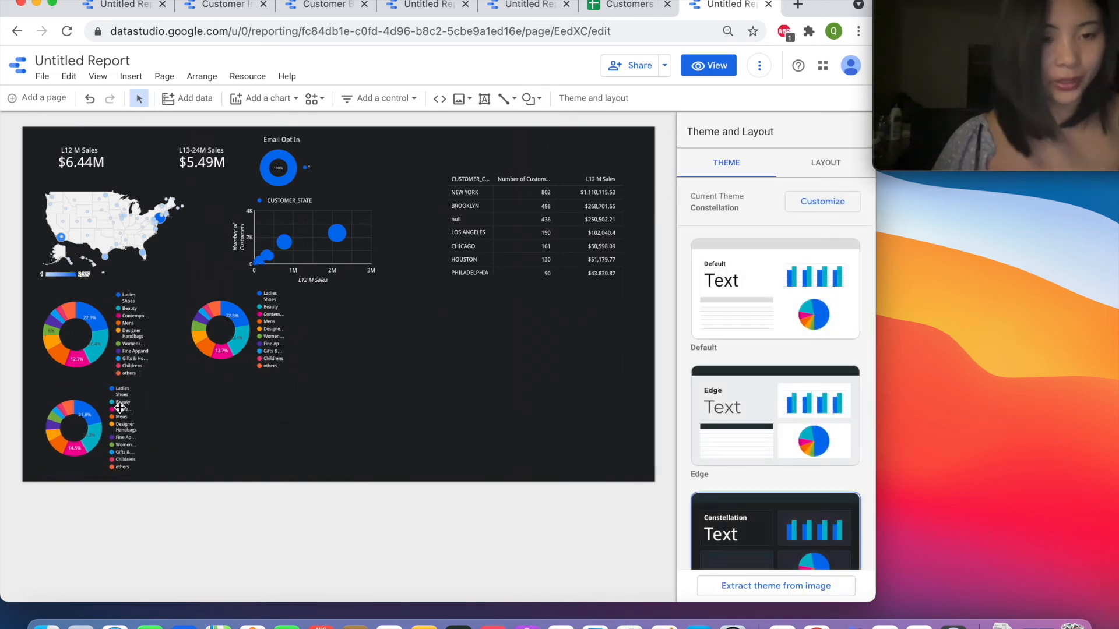
click(120, 408)
drag(119, 407, 120, 402)
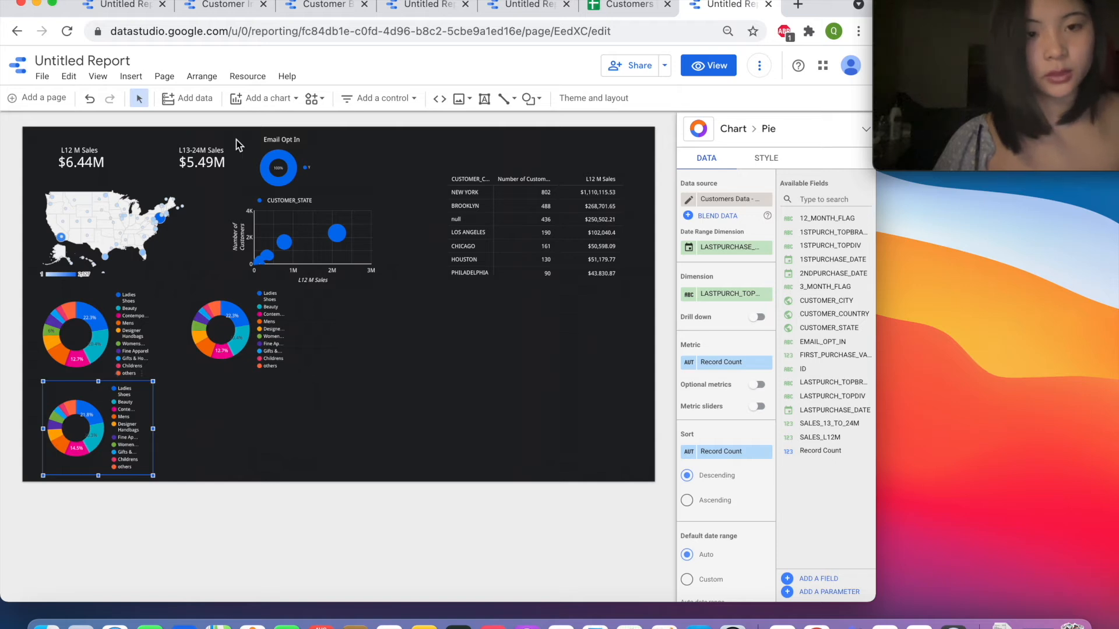
- Add a fourth donut chart below the second, shrunk to fit the canvas, showing Record Count by last-purchase top brand
click(251, 99)
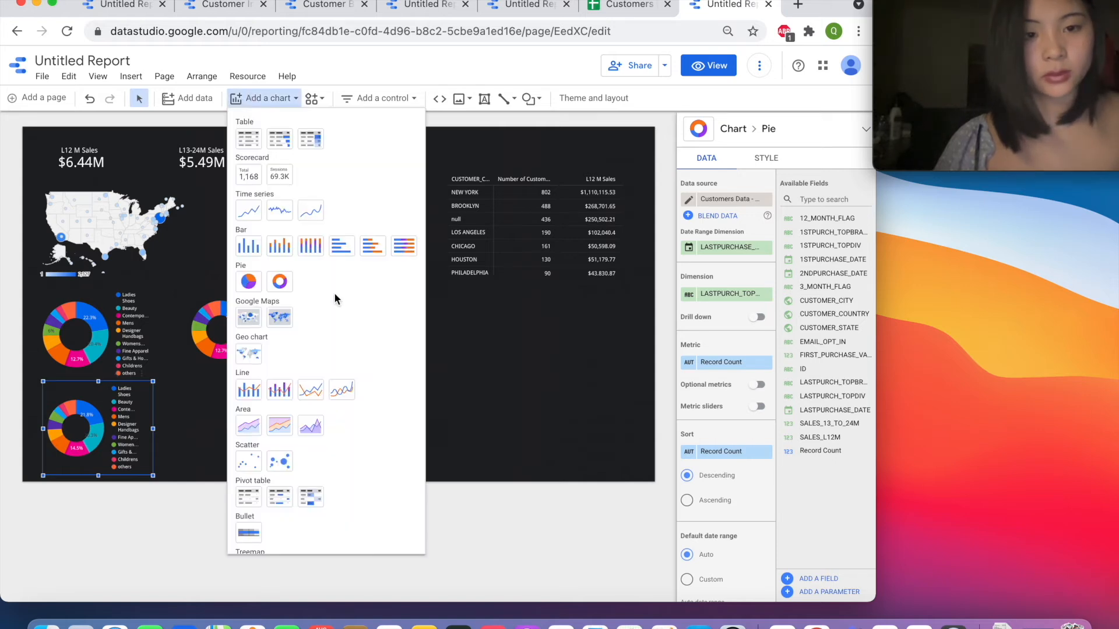
click(279, 282)
click(186, 380)
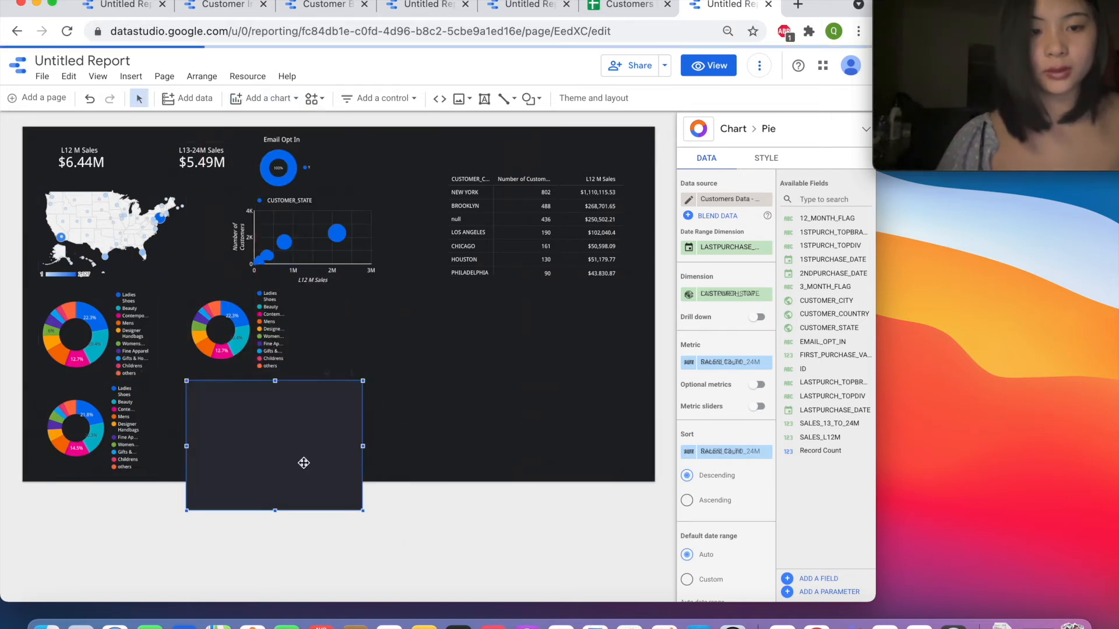
drag(362, 506, 304, 469)
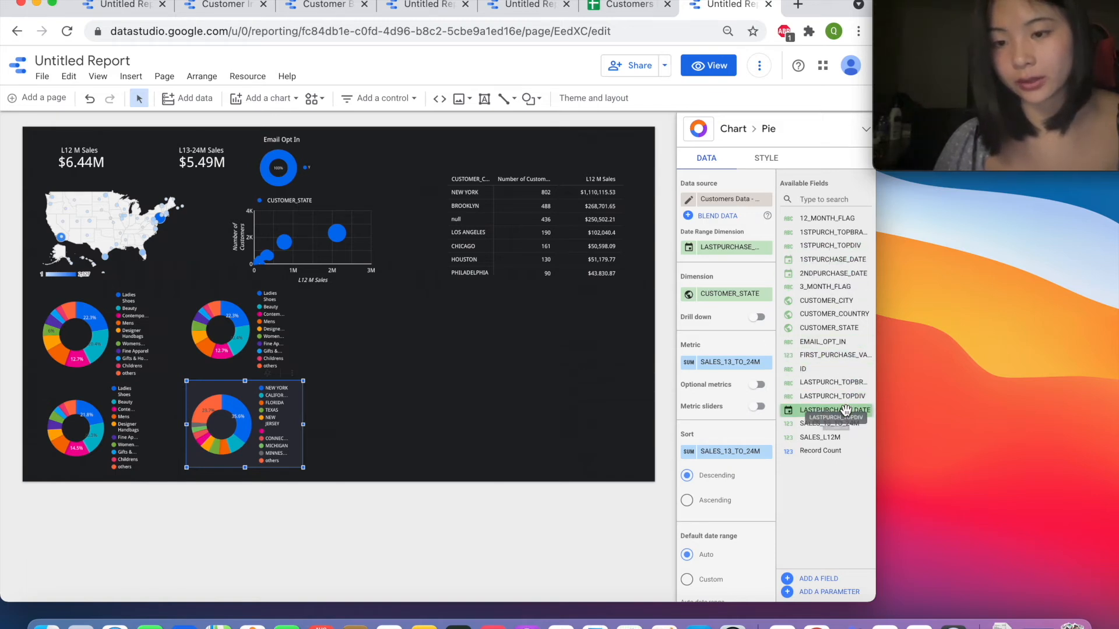
drag(847, 387, 750, 297)
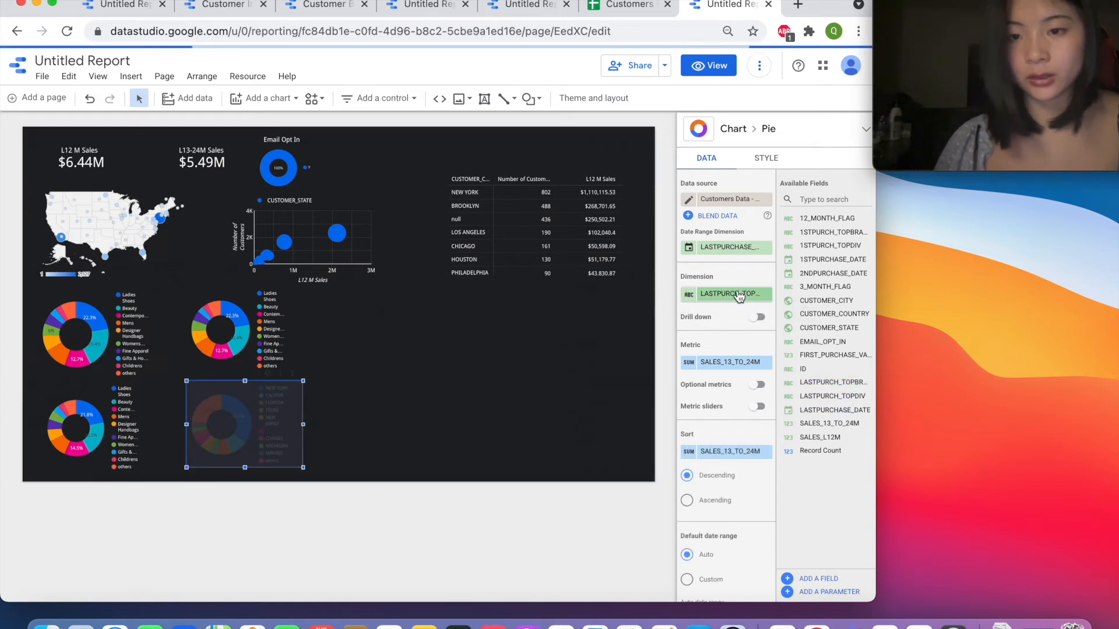
drag(820, 450, 725, 361)
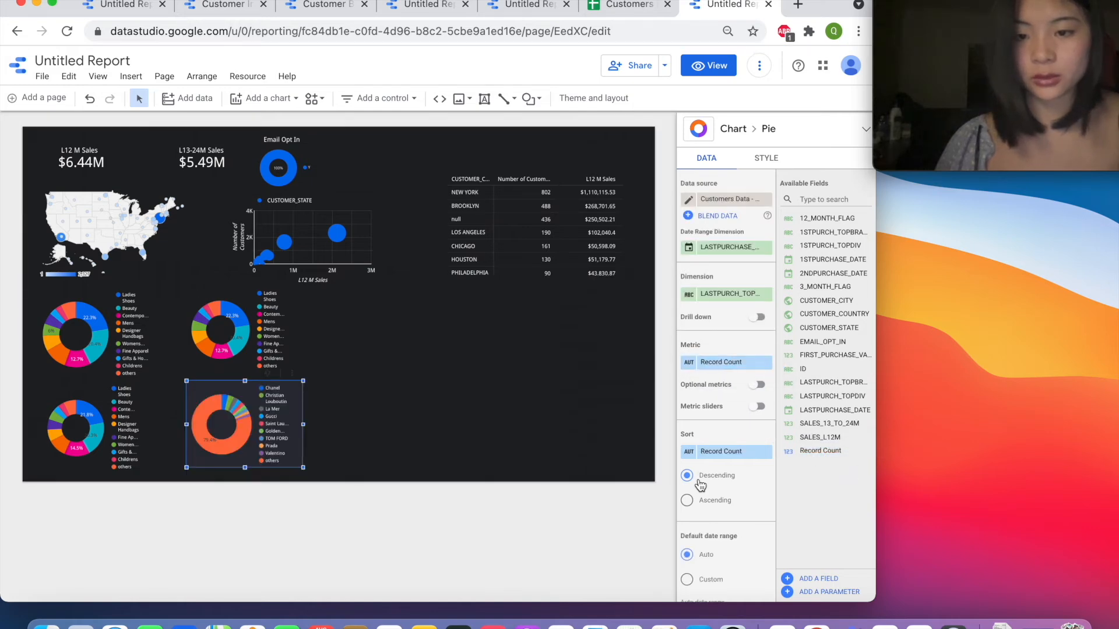
- Make the fourth donut chart's background and border transparent
click(766, 158)
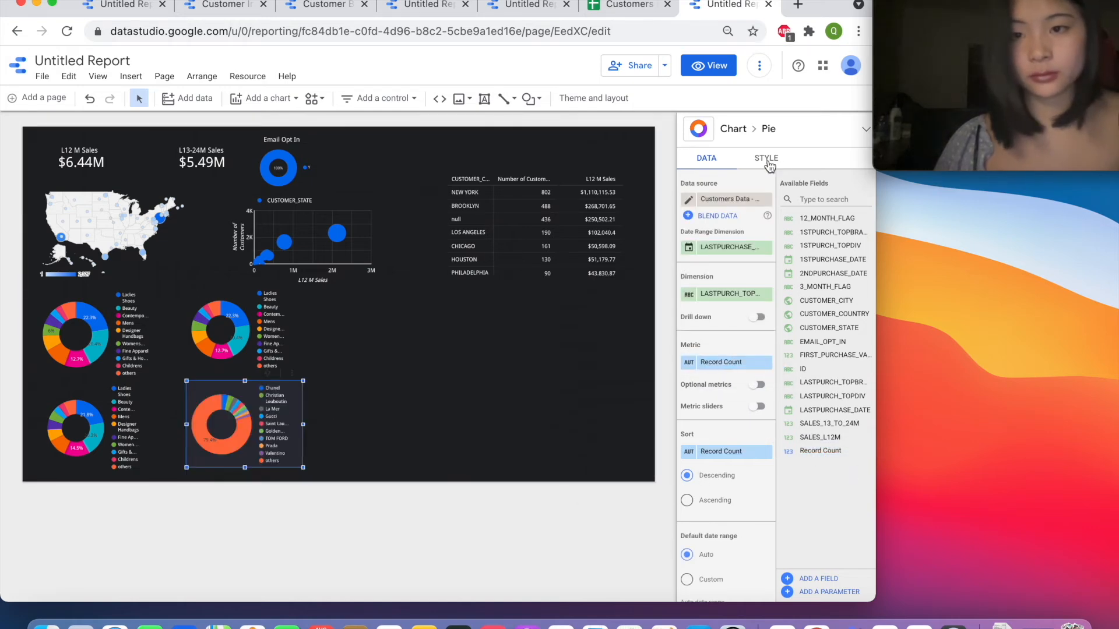
scroll(766, 442, down, 3)
scroll(769, 476, down, 5)
scroll(769, 475, up, 6)
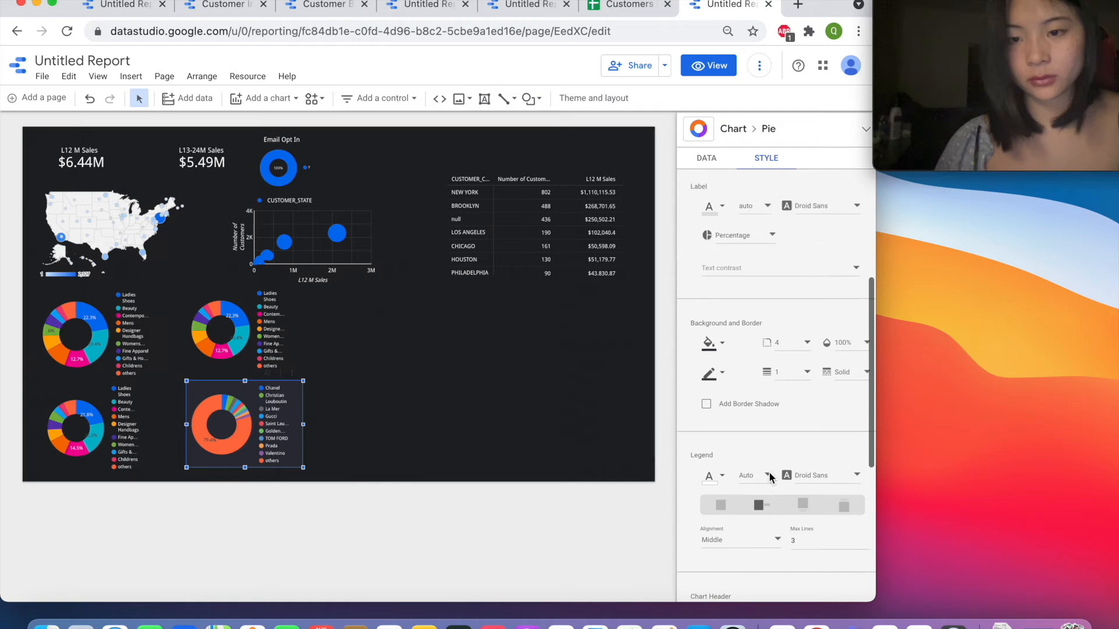
click(722, 343)
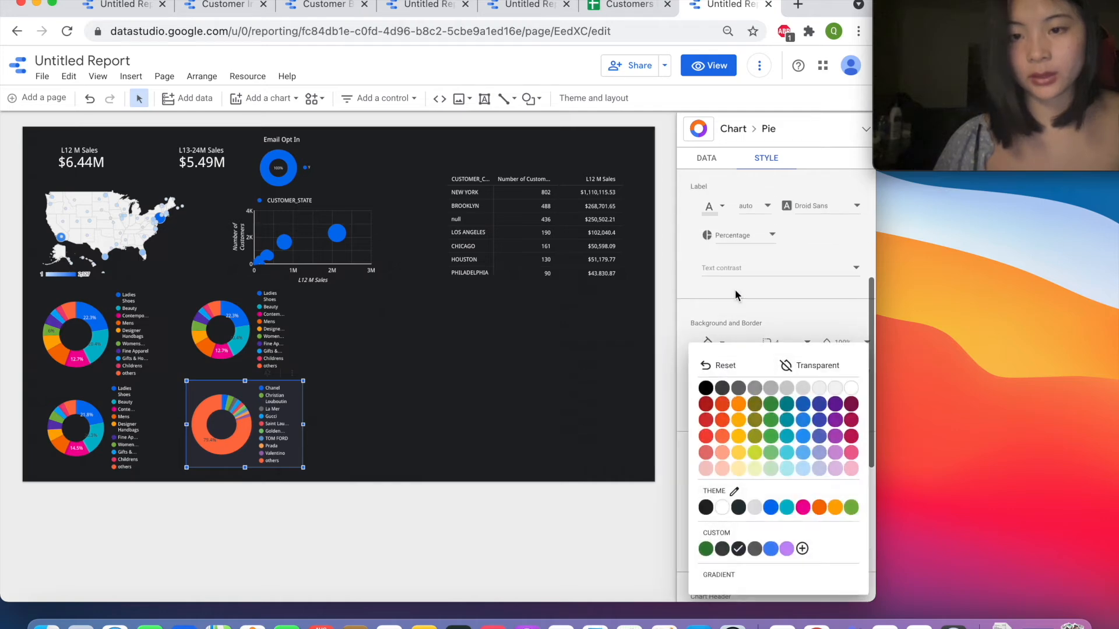
click(801, 370)
click(712, 371)
click(758, 391)
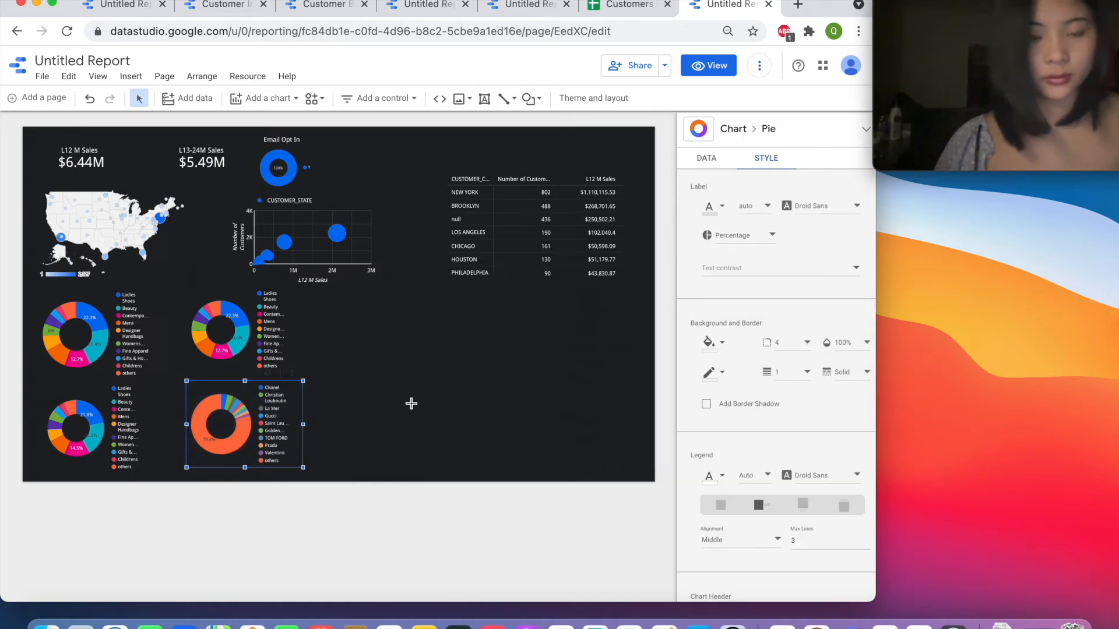
click(409, 402)
- Shrink the first donut chart to about the second one's size and shift the fourth donut slightly down
click(122, 343)
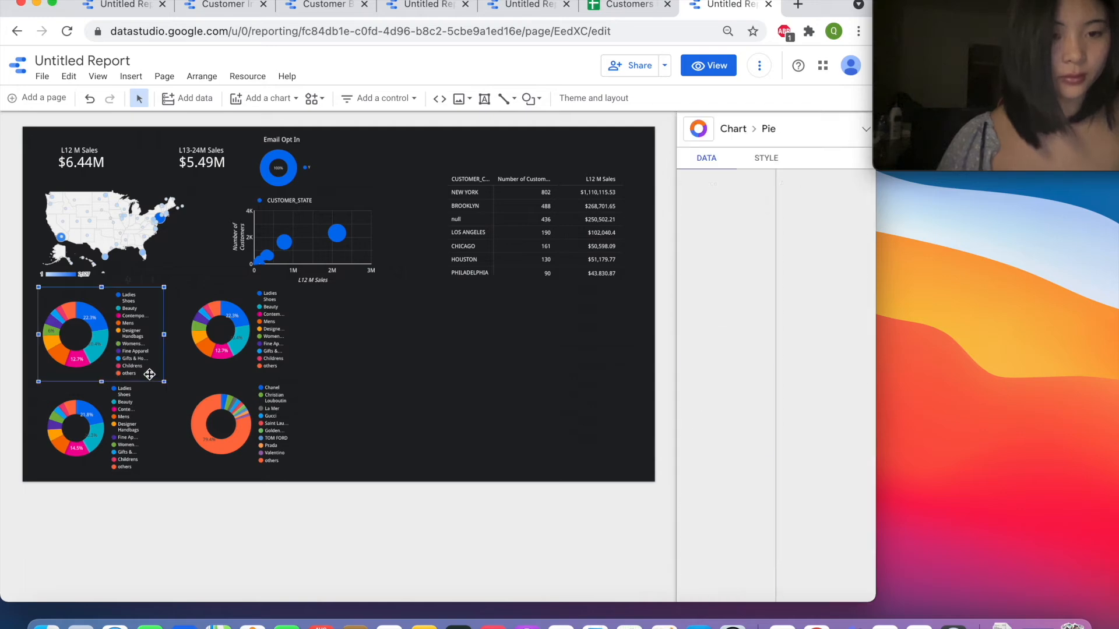
drag(163, 383, 156, 375)
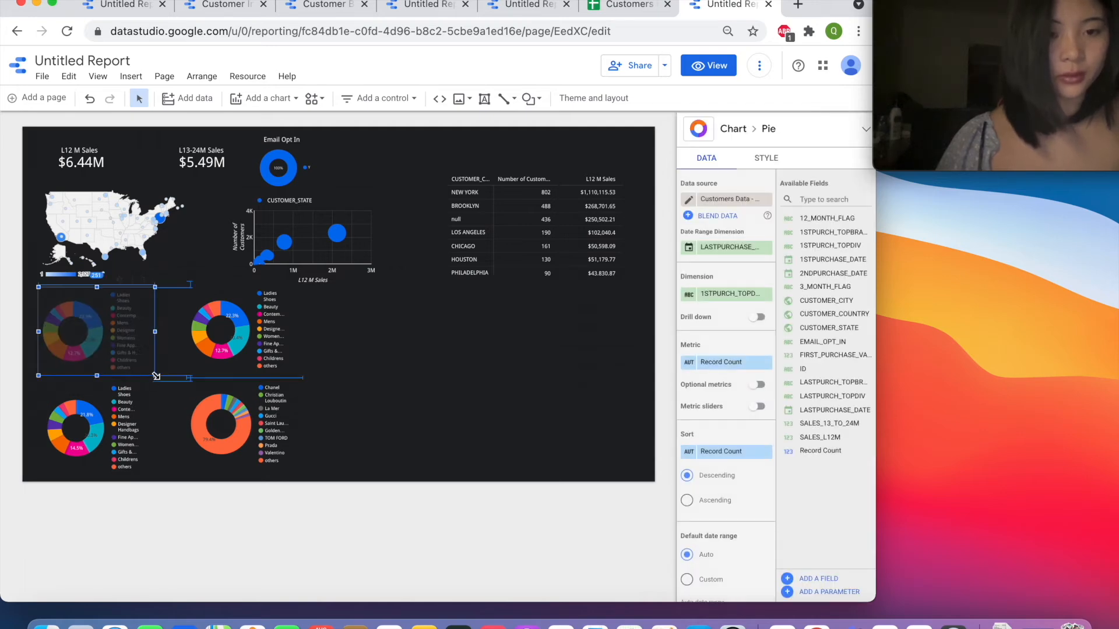
click(211, 342)
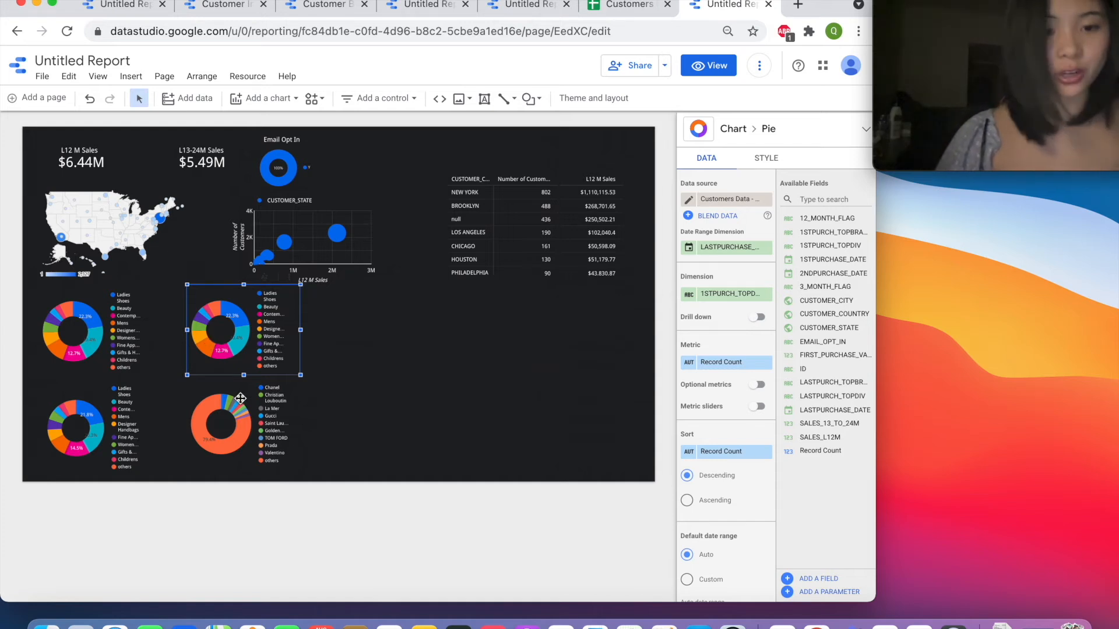
click(259, 407)
drag(255, 382, 255, 387)
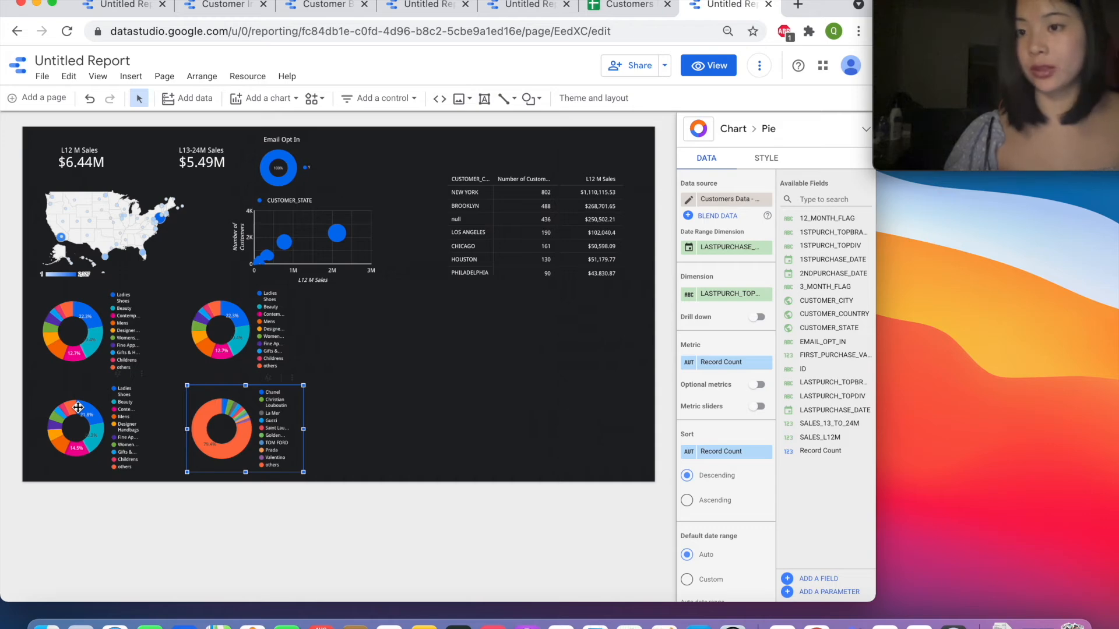
- Draw a straight horizontal divider line between the upper and lower rows of donut charts
click(397, 327)
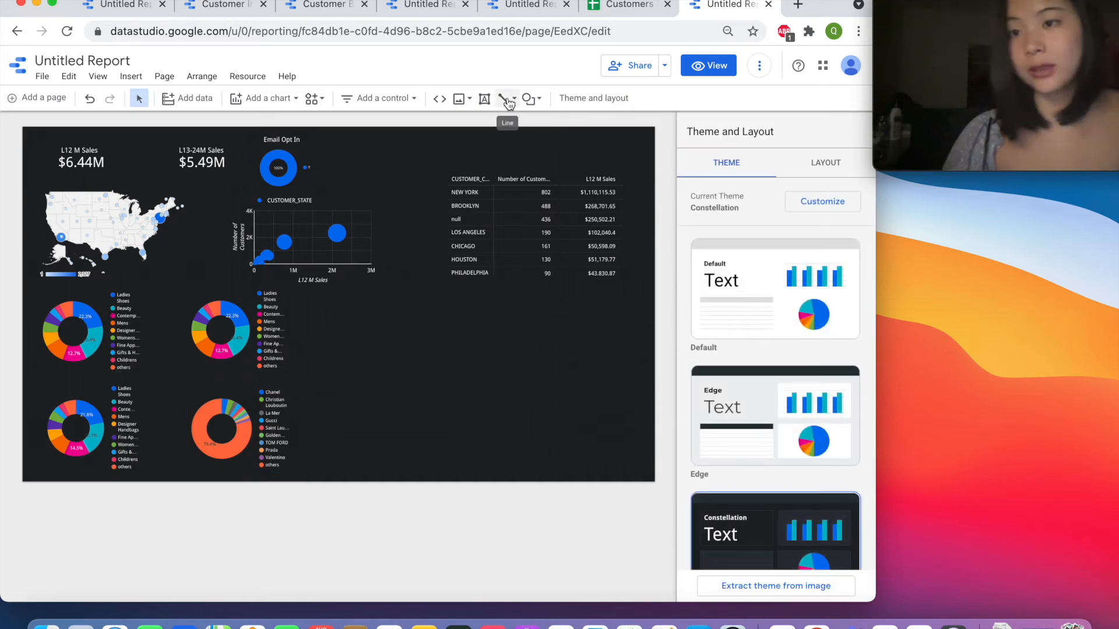
click(508, 99)
click(532, 122)
drag(192, 379, 63, 381)
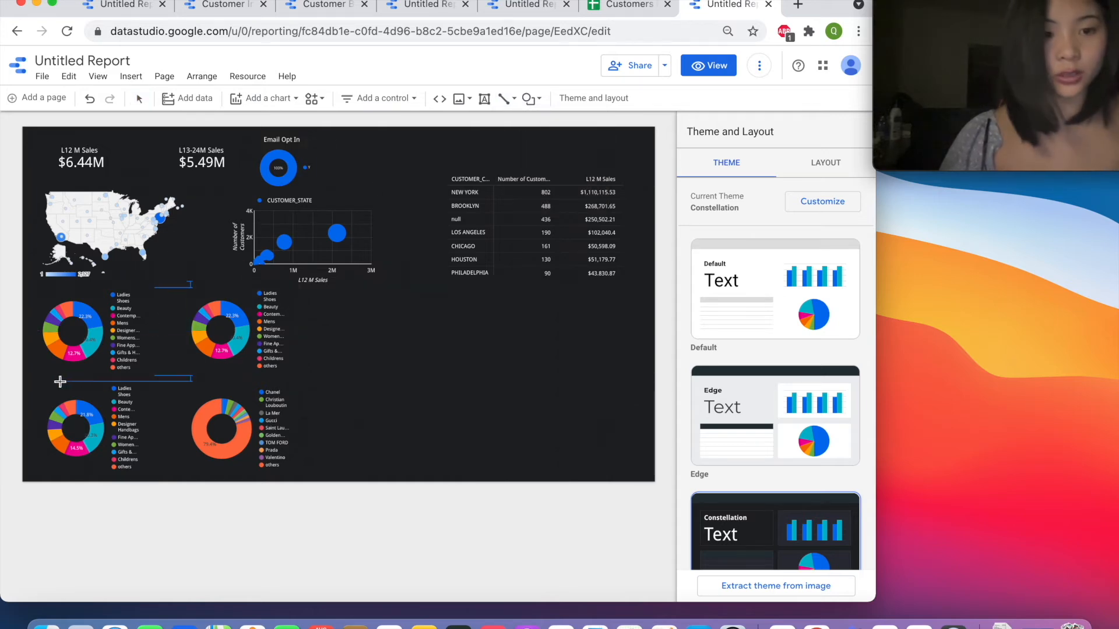
click(32, 381)
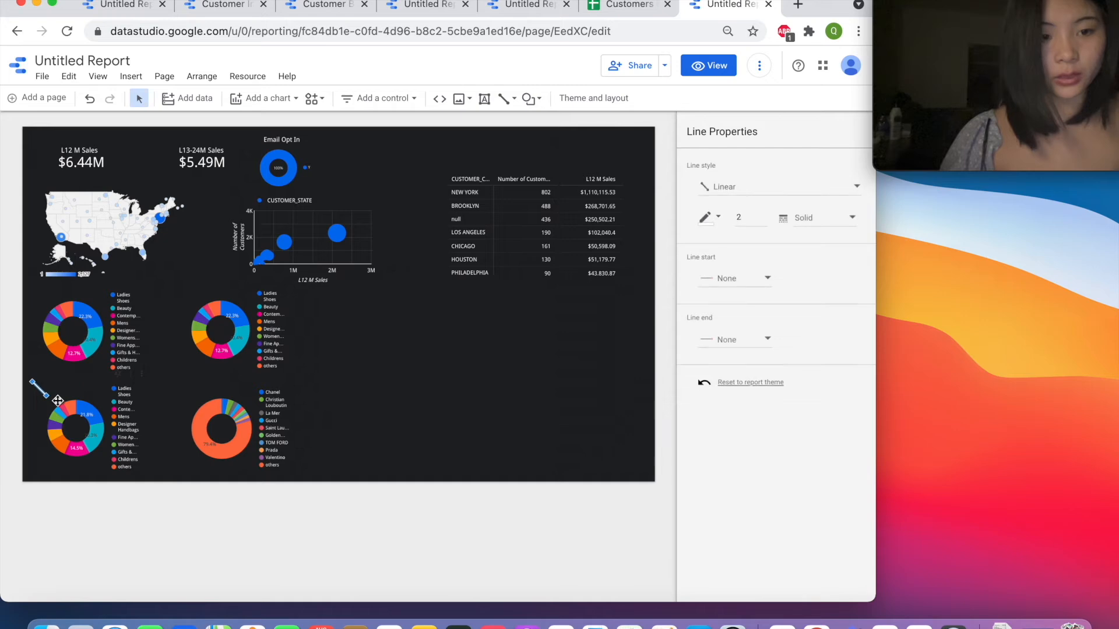
drag(47, 400, 283, 385)
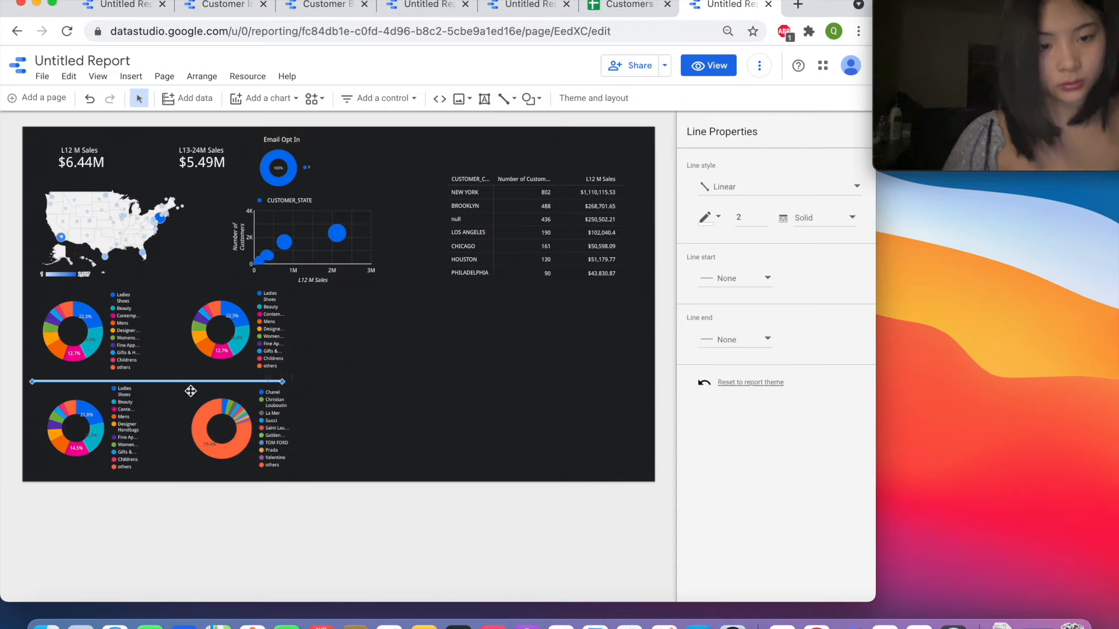
click(179, 413)
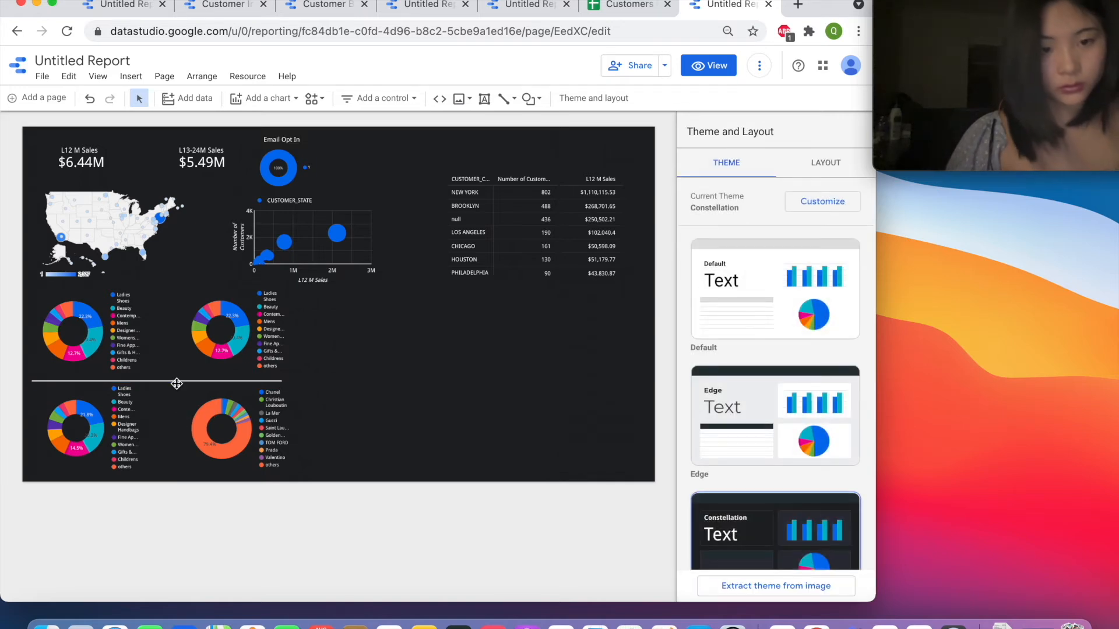
- Set the horizontal divider line's colour to blue and its thickness to 1
click(177, 383)
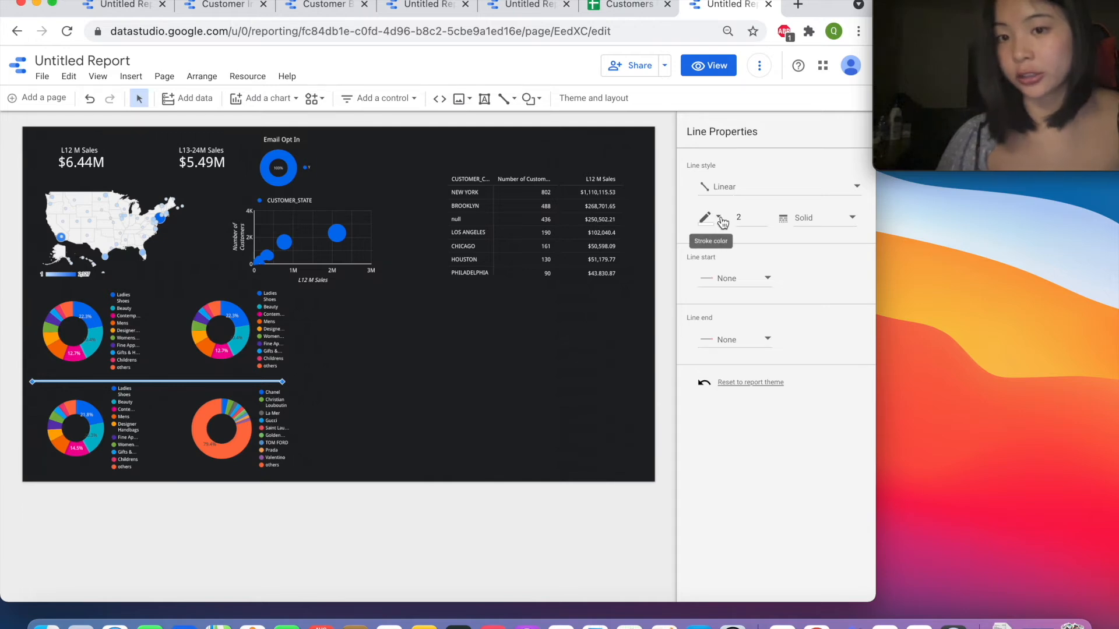
click(714, 218)
click(770, 390)
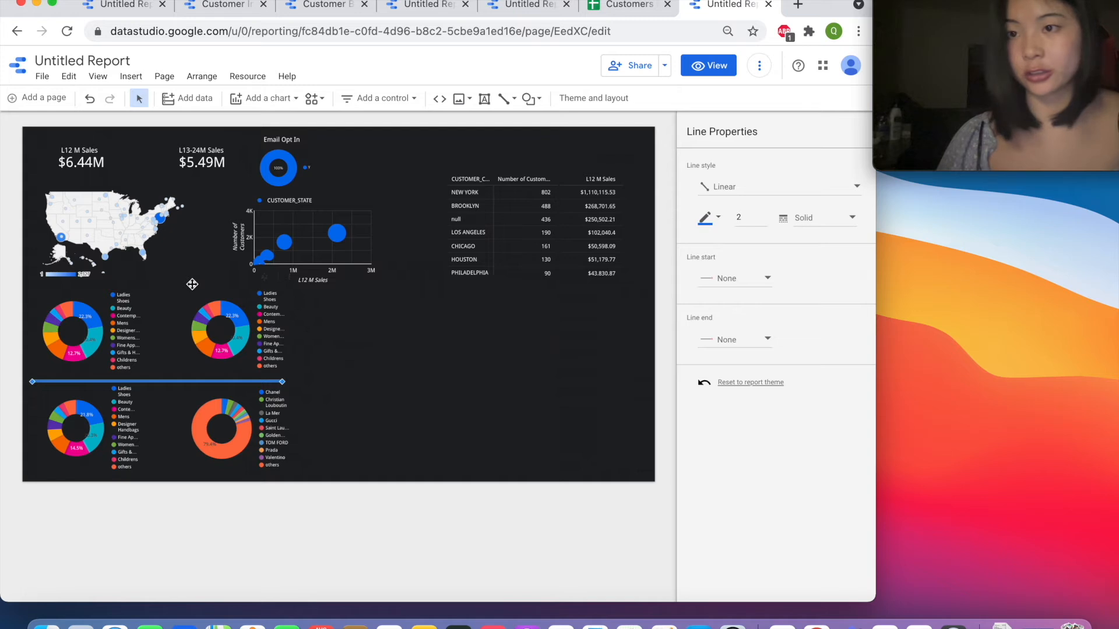
click(745, 222)
key(BackSpace)
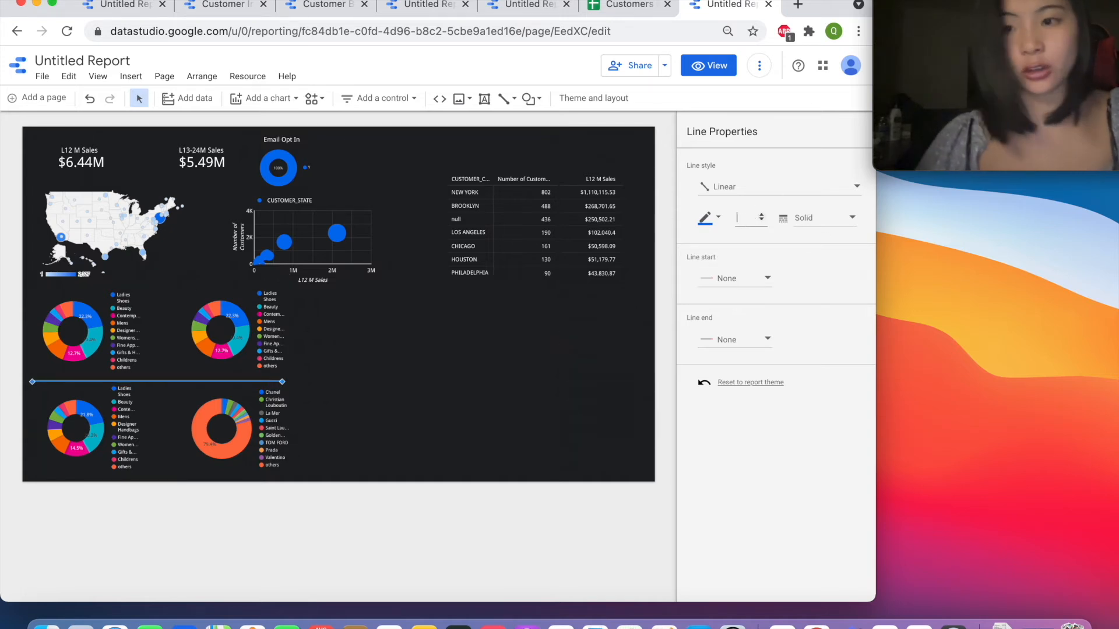
text(1)
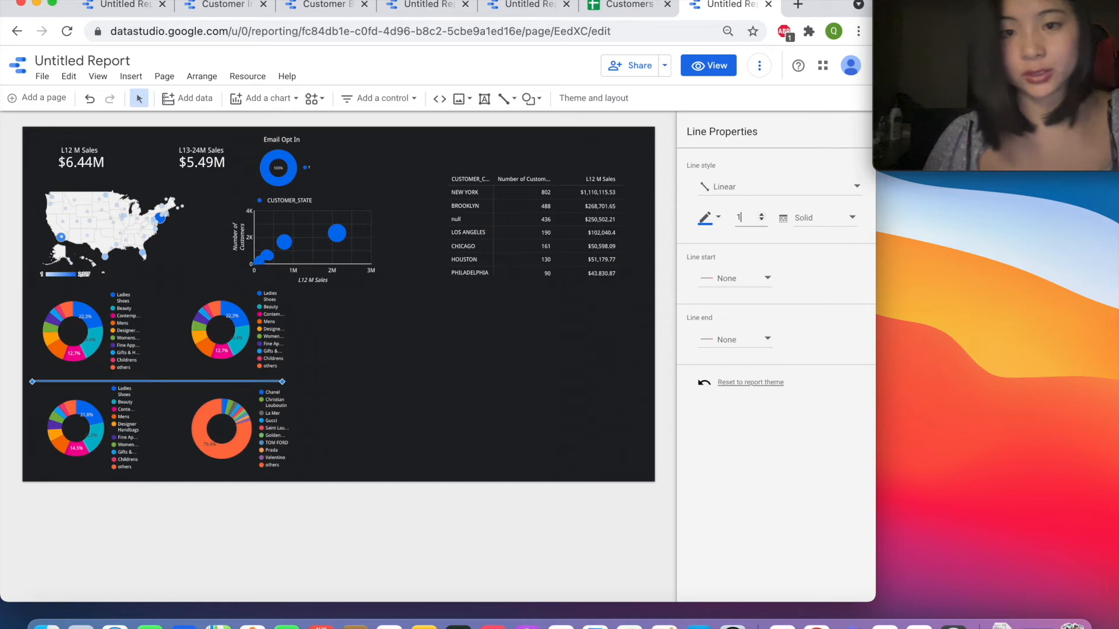
click(340, 386)
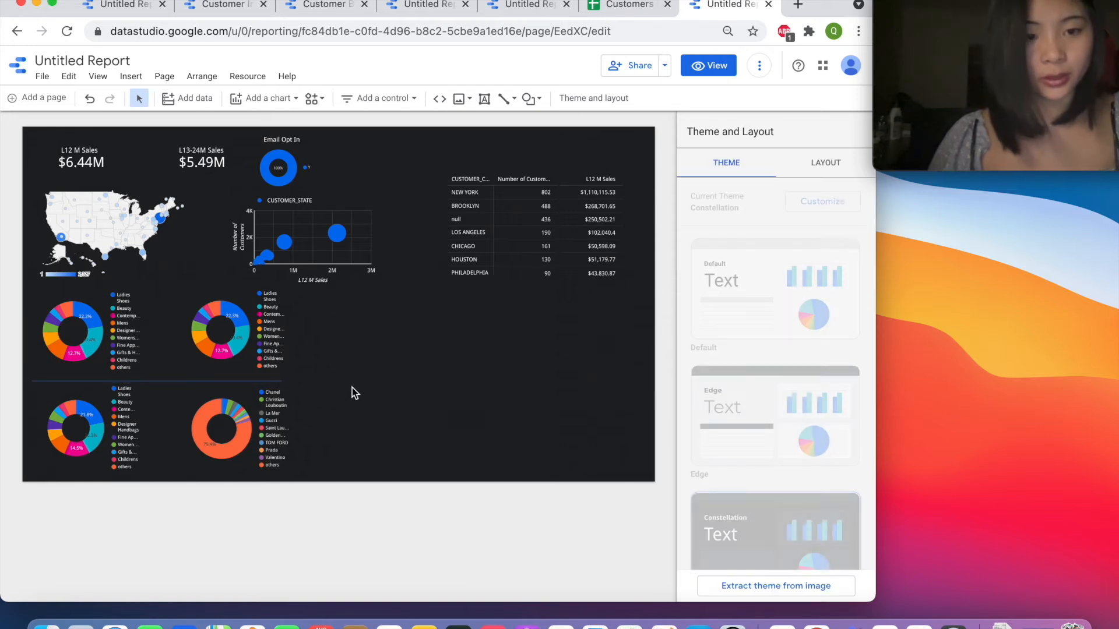
- Draw a straight vertical divider line between the two columns of donut charts, spanning both rows
click(176, 382)
click(507, 104)
click(519, 121)
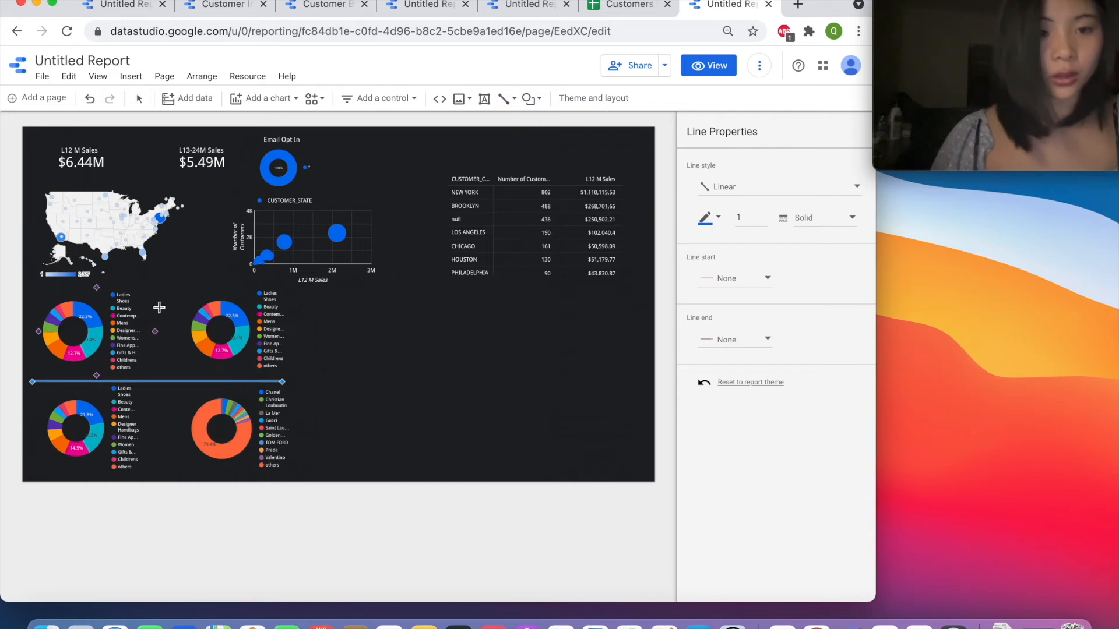
drag(165, 298, 166, 470)
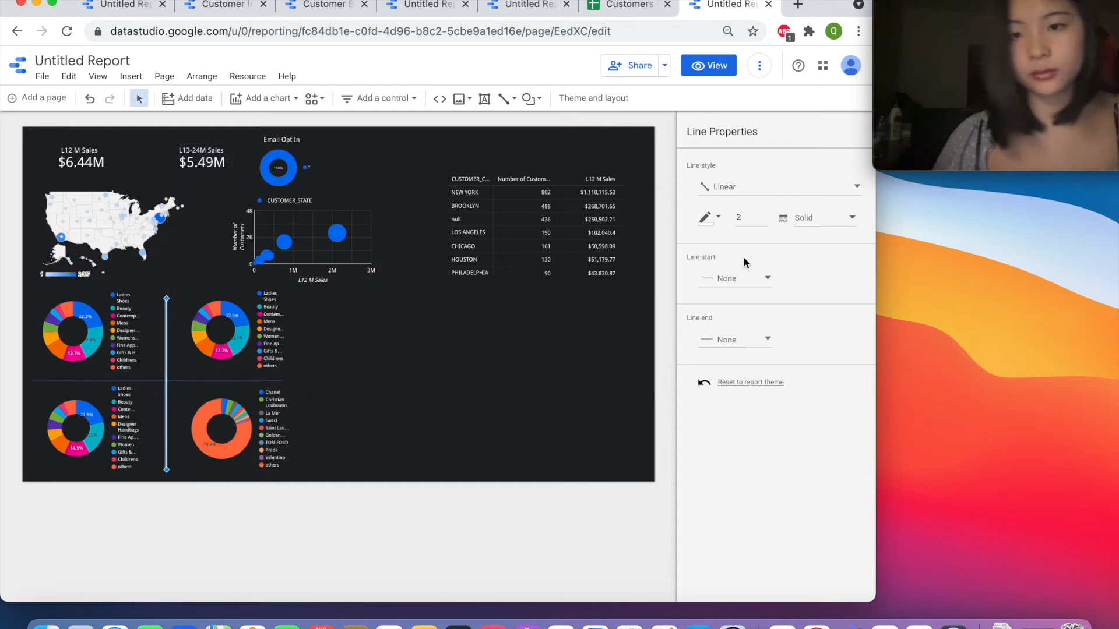
- Make the vertical divider line blue and as thin as the horizontal one
click(718, 218)
click(770, 391)
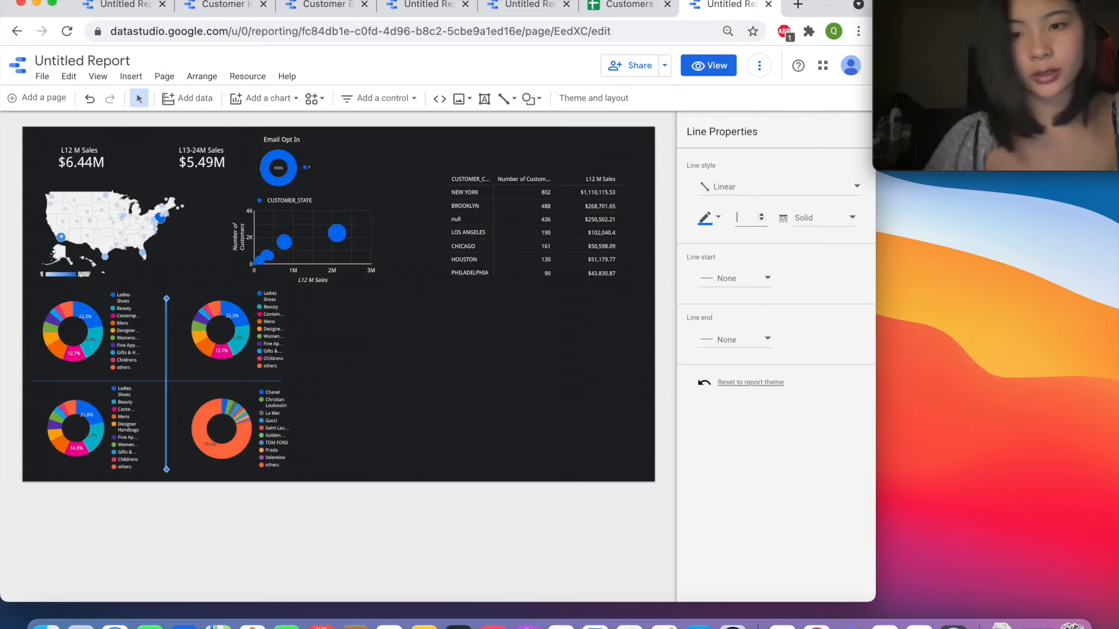
click(522, 292)
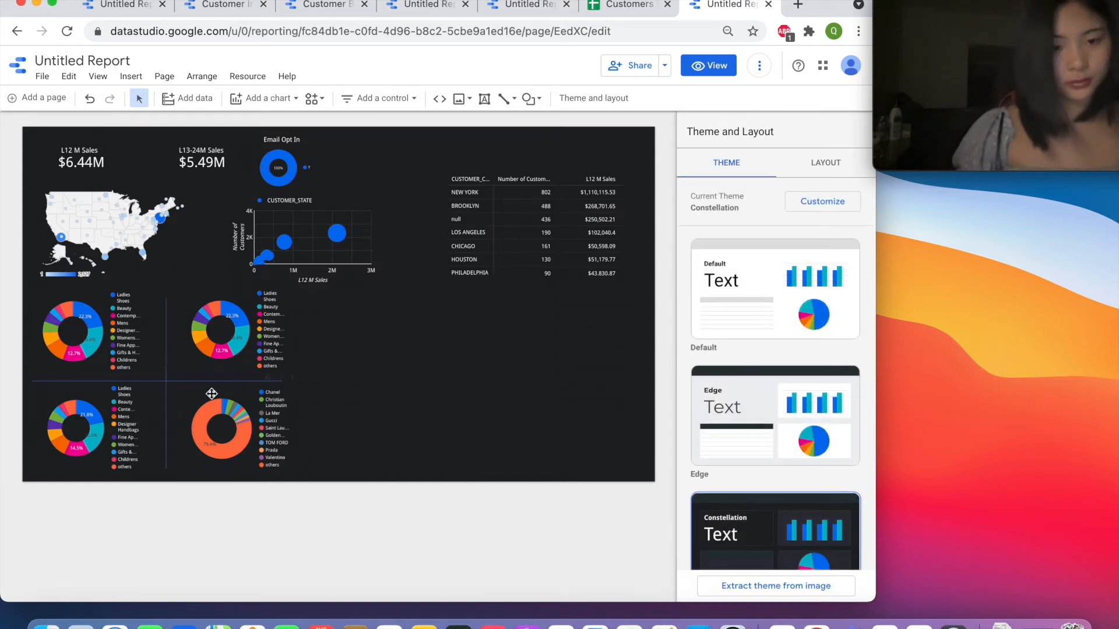
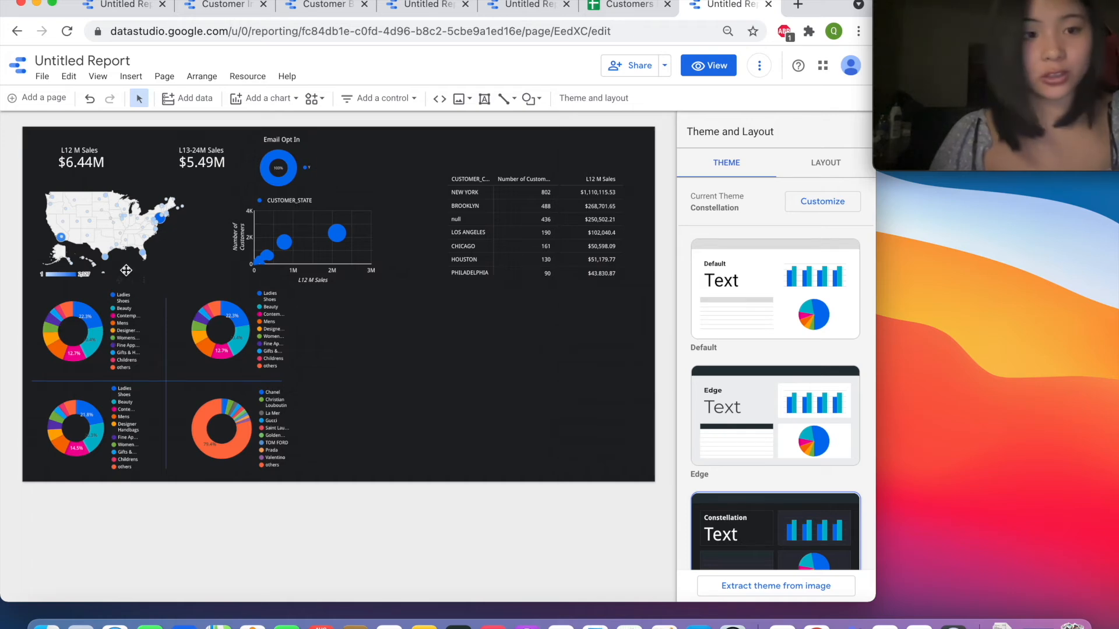
- Shrink the customer map slightly to leave more space above the donut charts
click(116, 216)
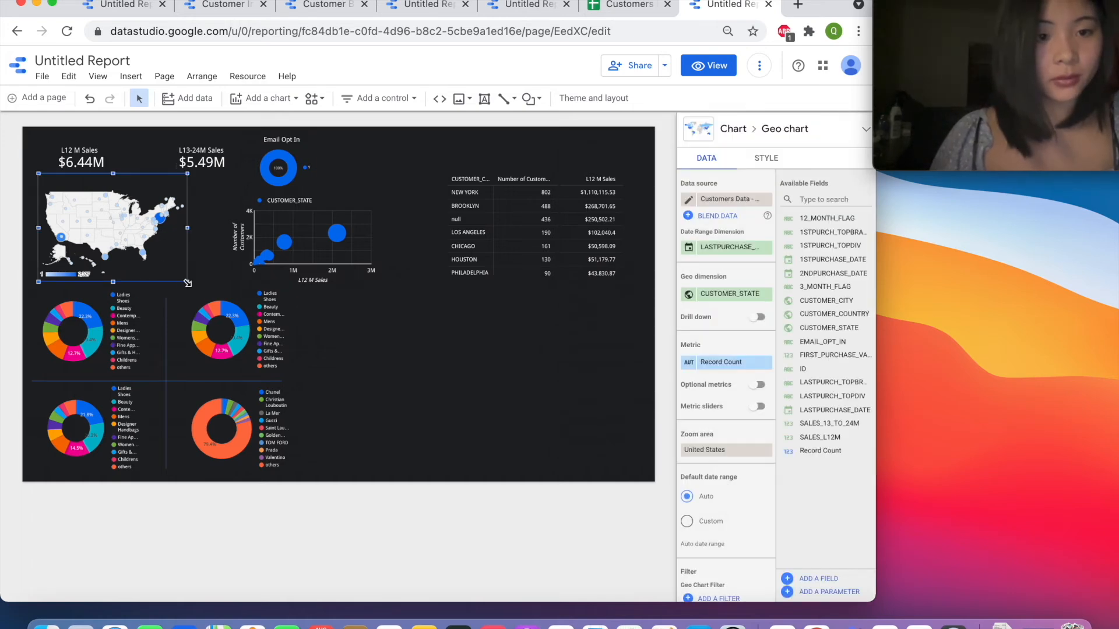
drag(187, 283, 180, 269)
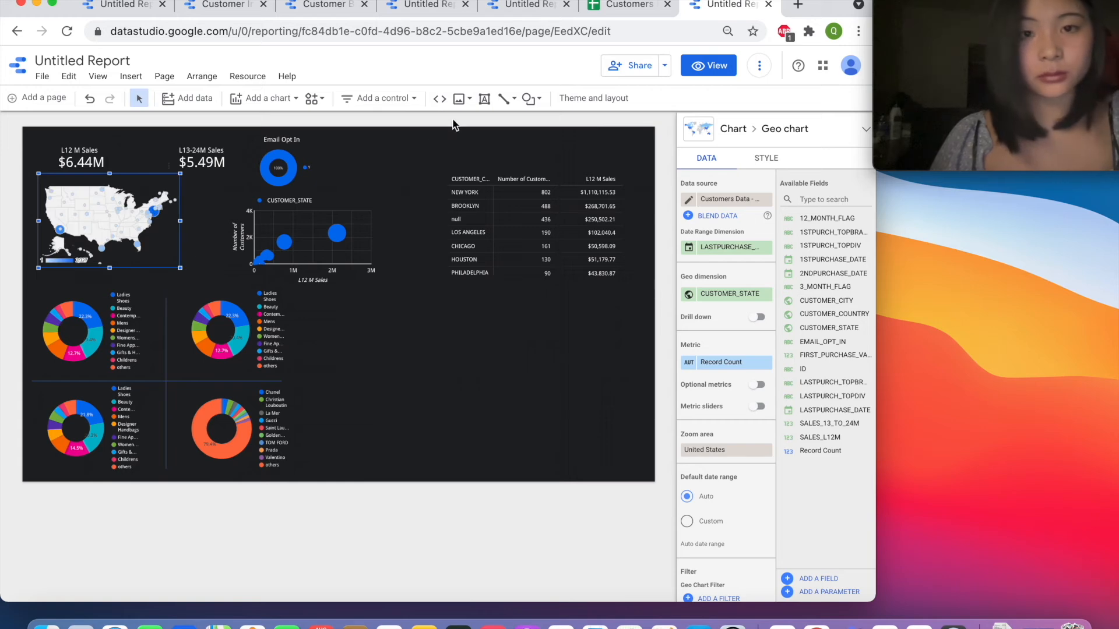
- Add a "First Purchase Top Division" text label above the upper-left donut chart and narrow its box to fit the text
click(484, 98)
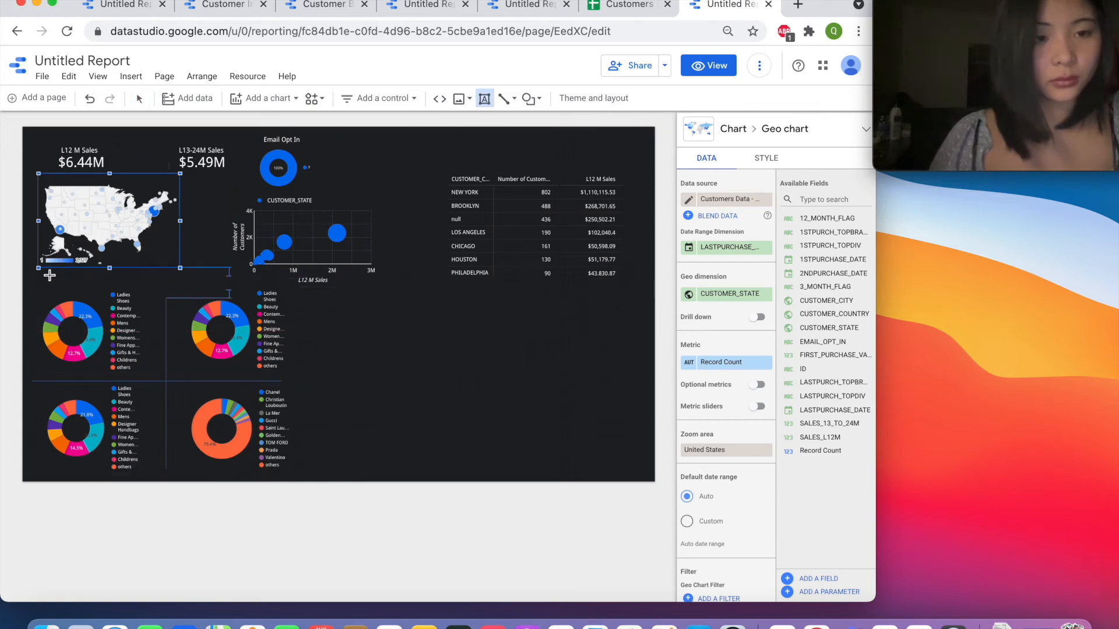
drag(50, 275, 226, 289)
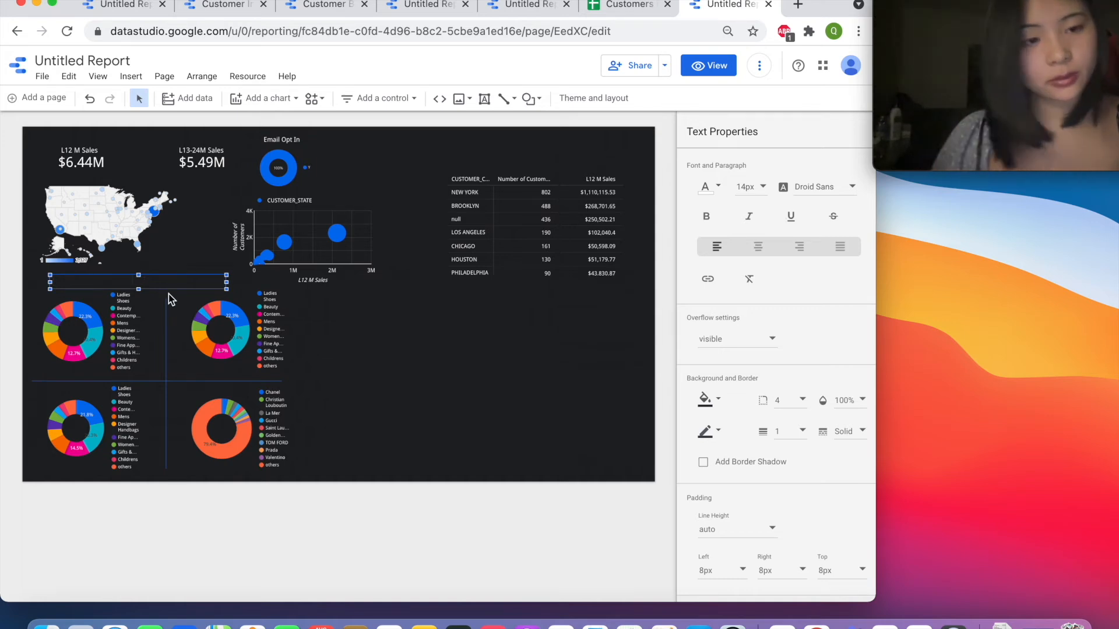
text(First Purchase Top Division)
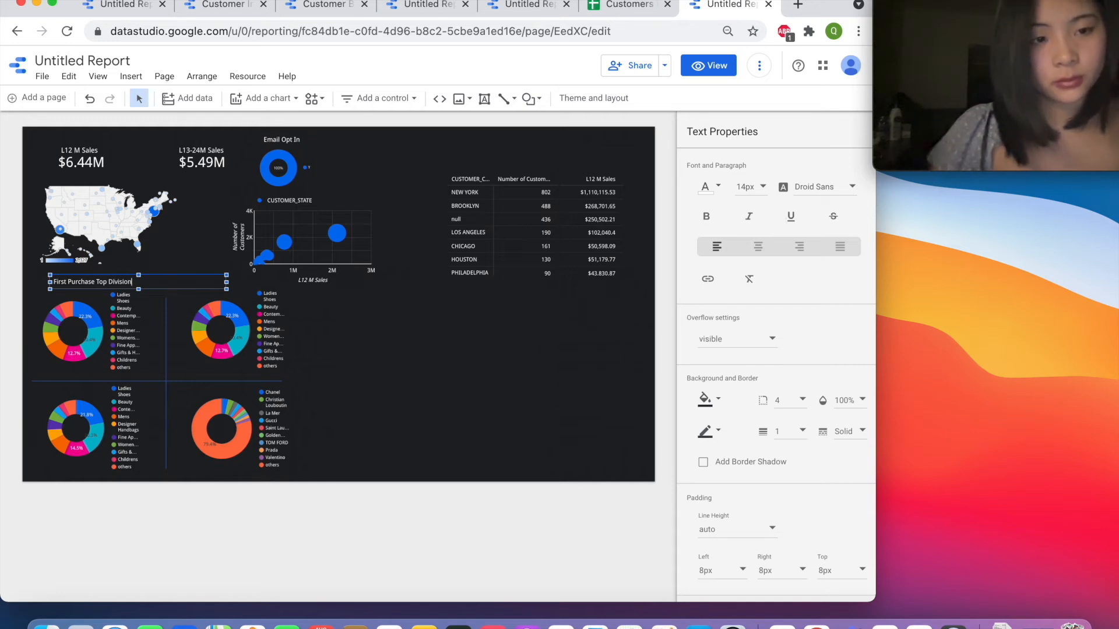
drag(226, 281, 143, 281)
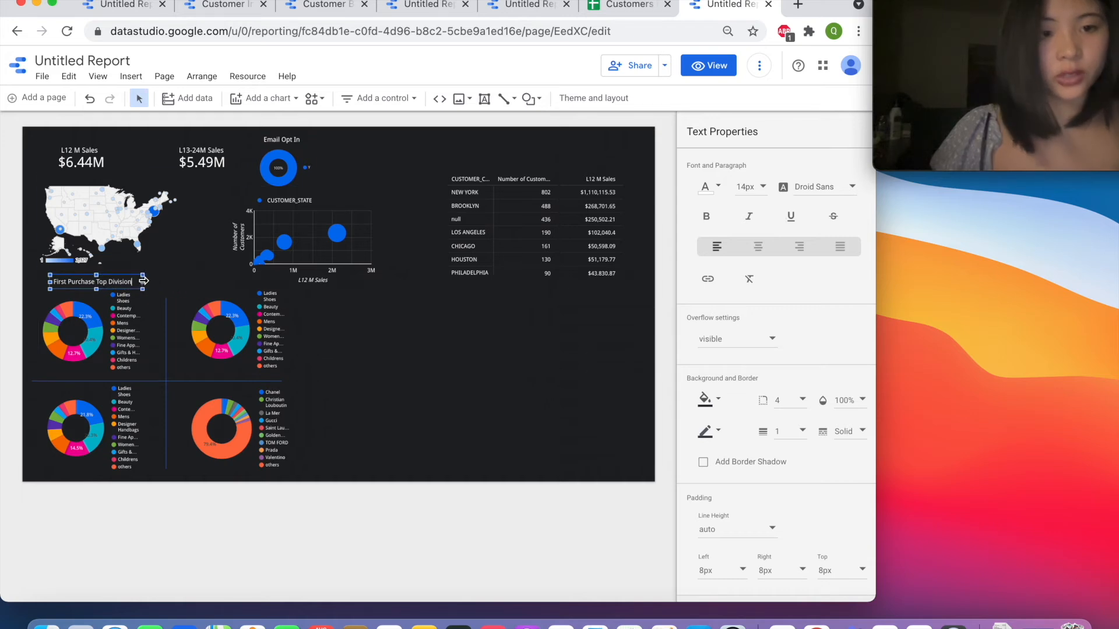
click(211, 487)
- Duplicate the label above the upper-right donut chart and change its text to "First Purchase Top Brand"
click(93, 279)
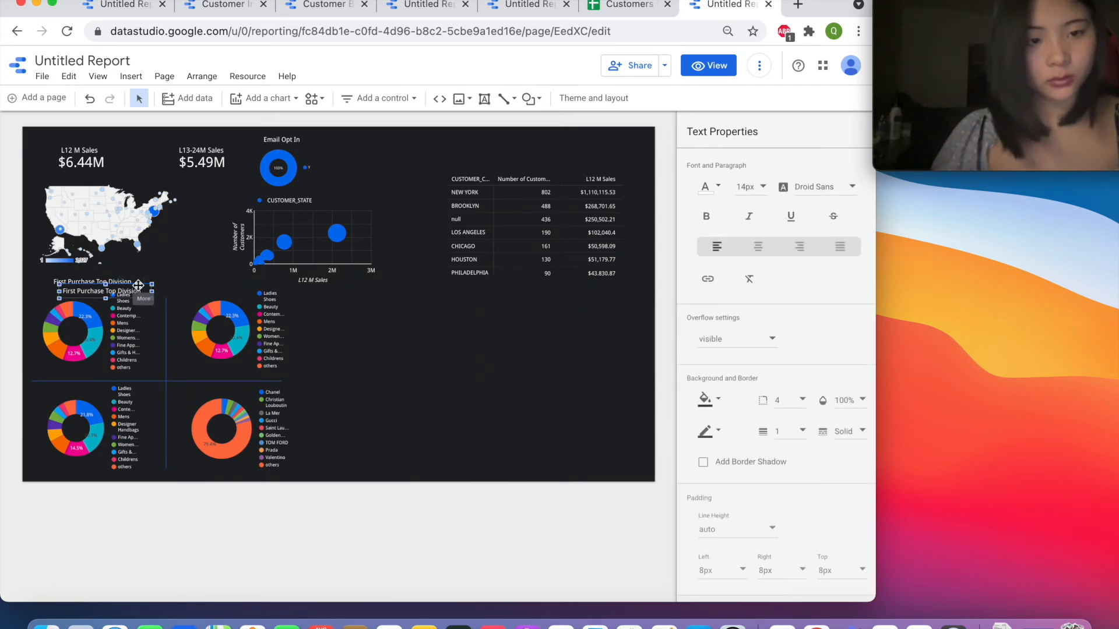
drag(132, 276, 227, 281)
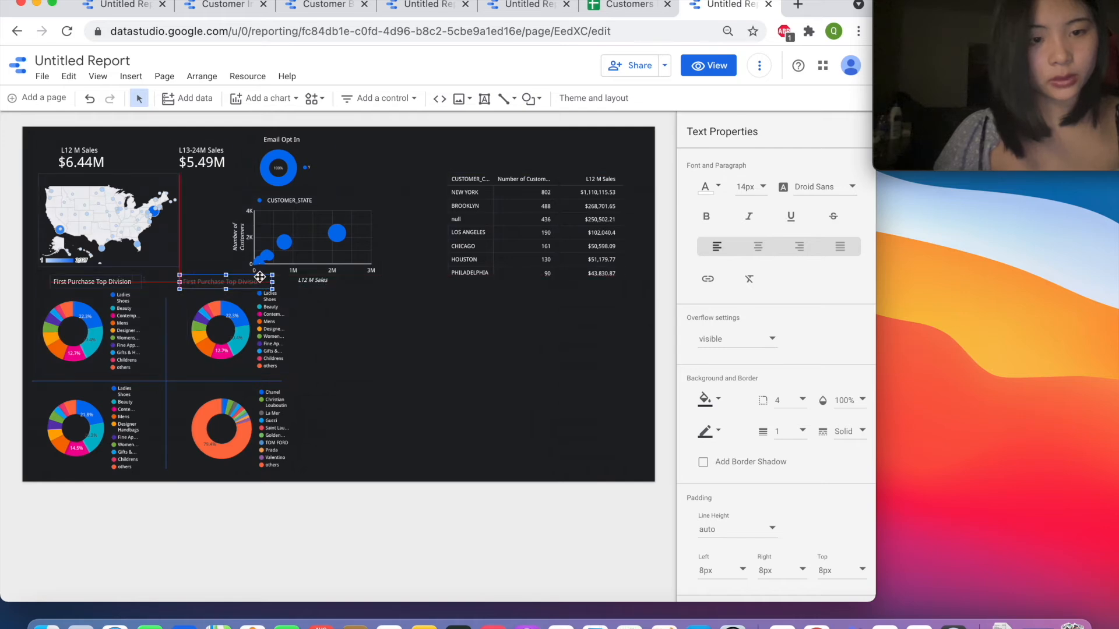
key(BackSpace)
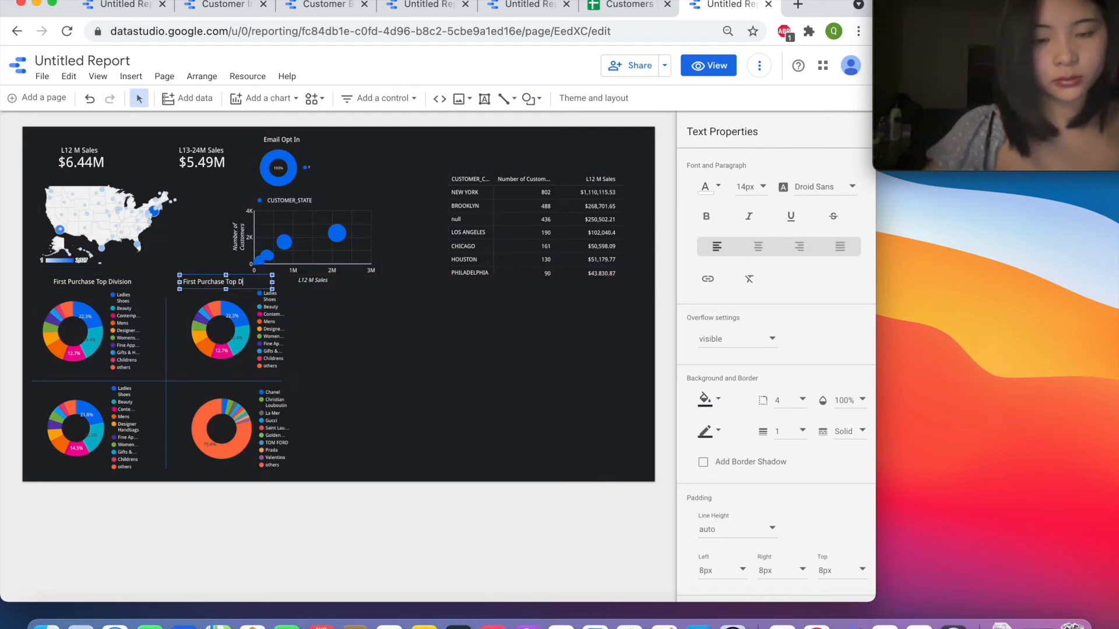
text(Brand)
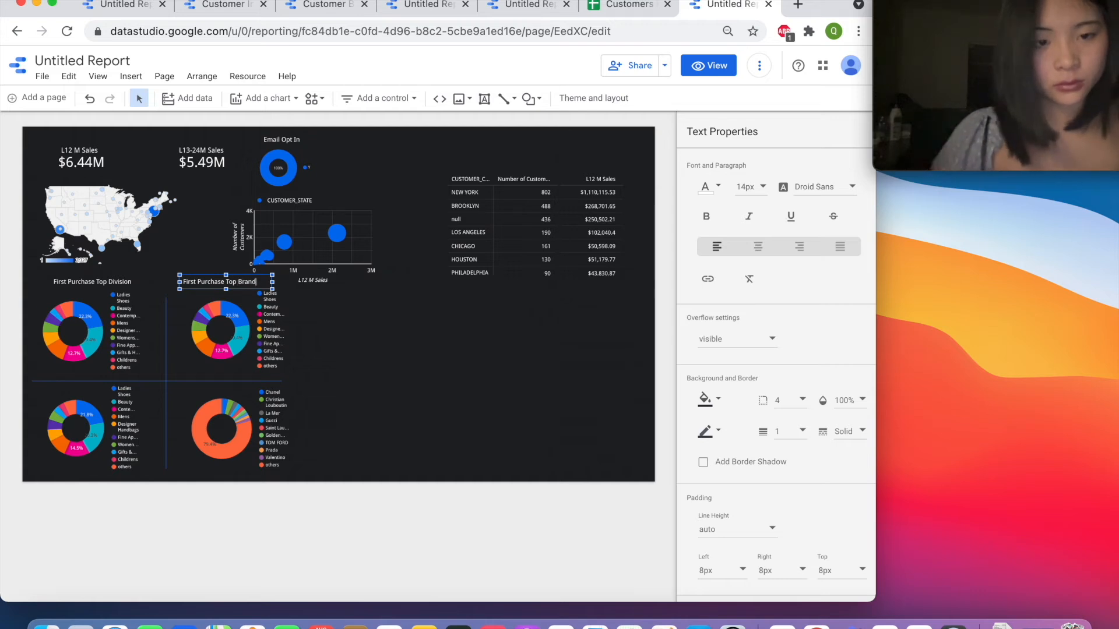
click(124, 473)
- Place a copy of the "First Purchase Top Division" label beneath the lower-left donut chart, lined up with the original label above
click(117, 285)
click(97, 284)
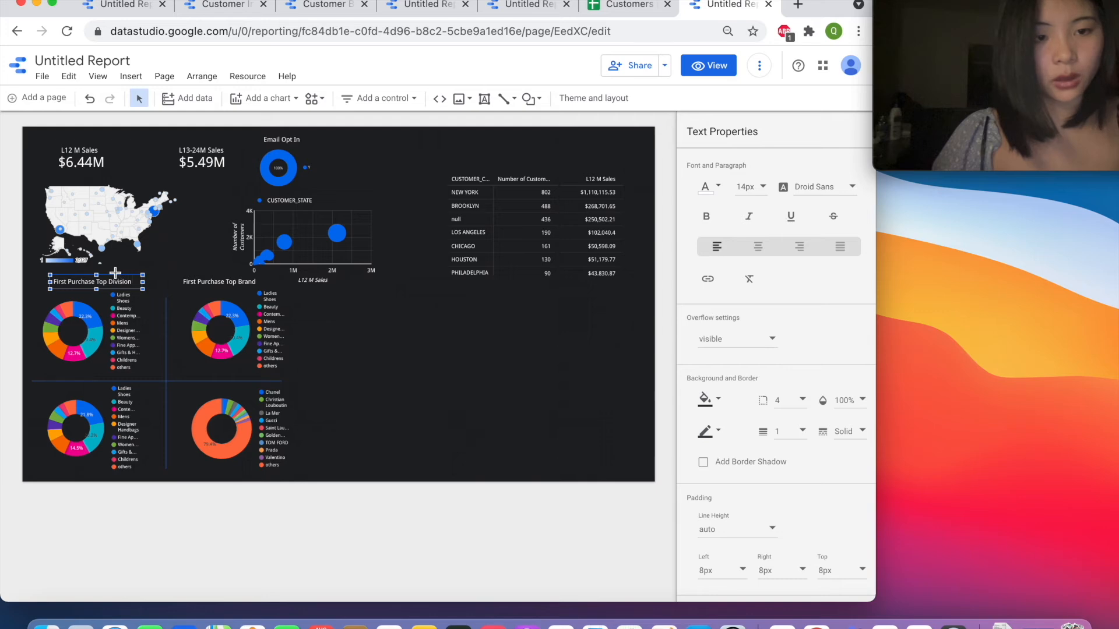
click(117, 273)
click(117, 277)
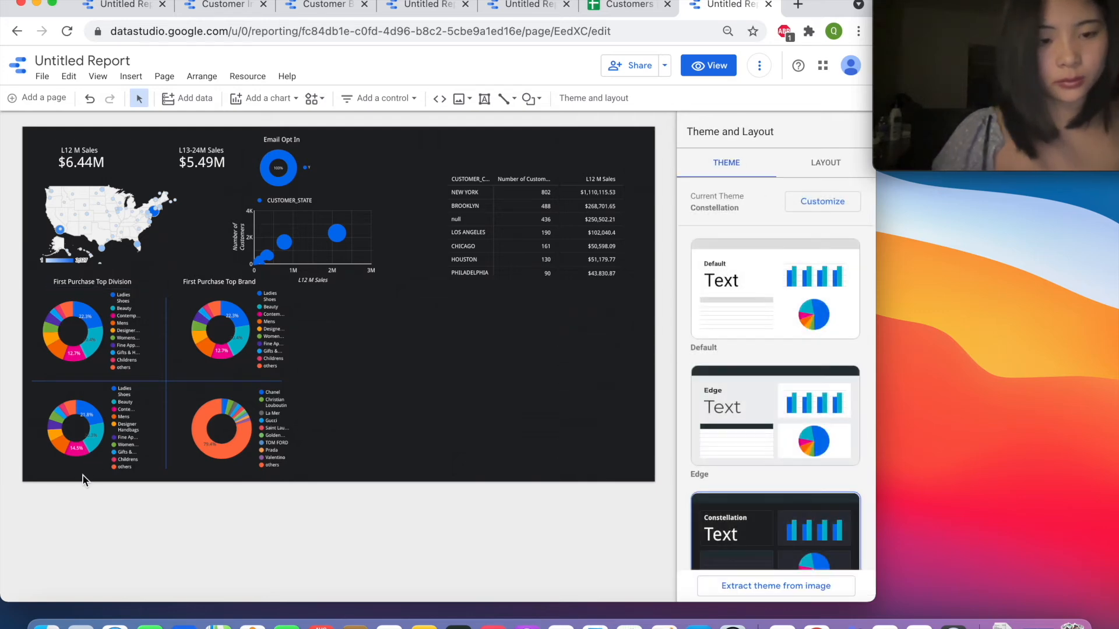
key(ctrl+v)
drag(127, 289, 116, 470)
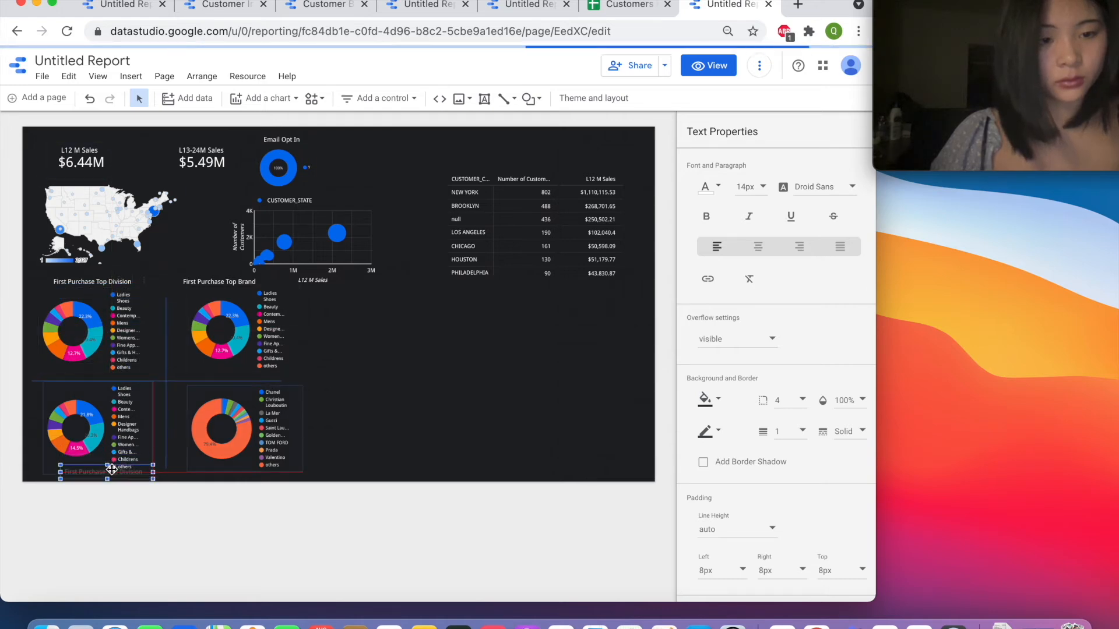
click(114, 395)
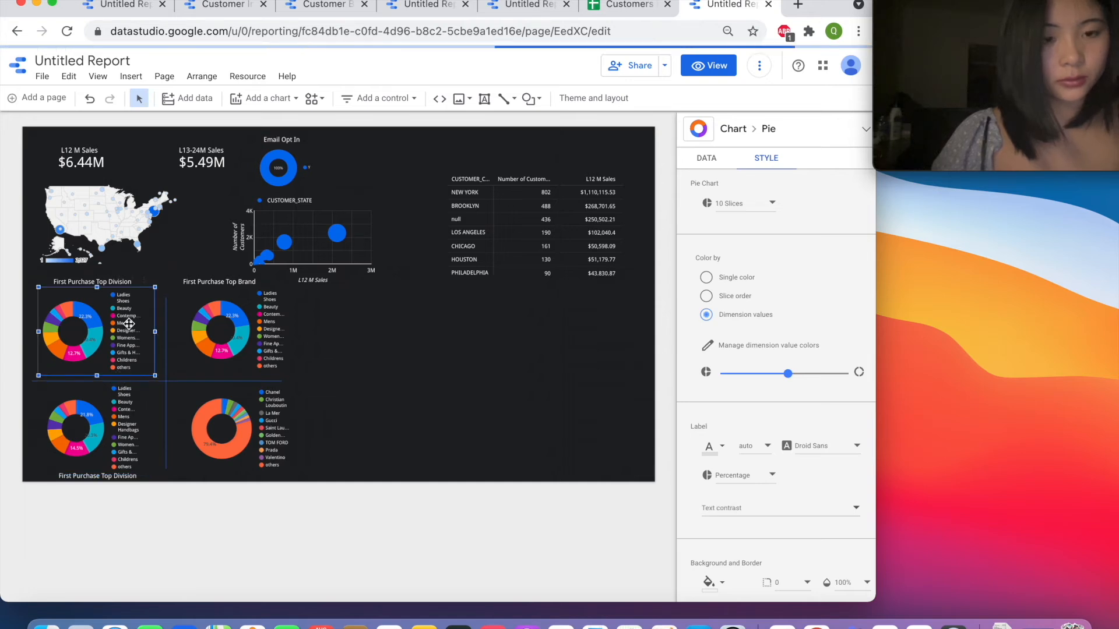
click(108, 477)
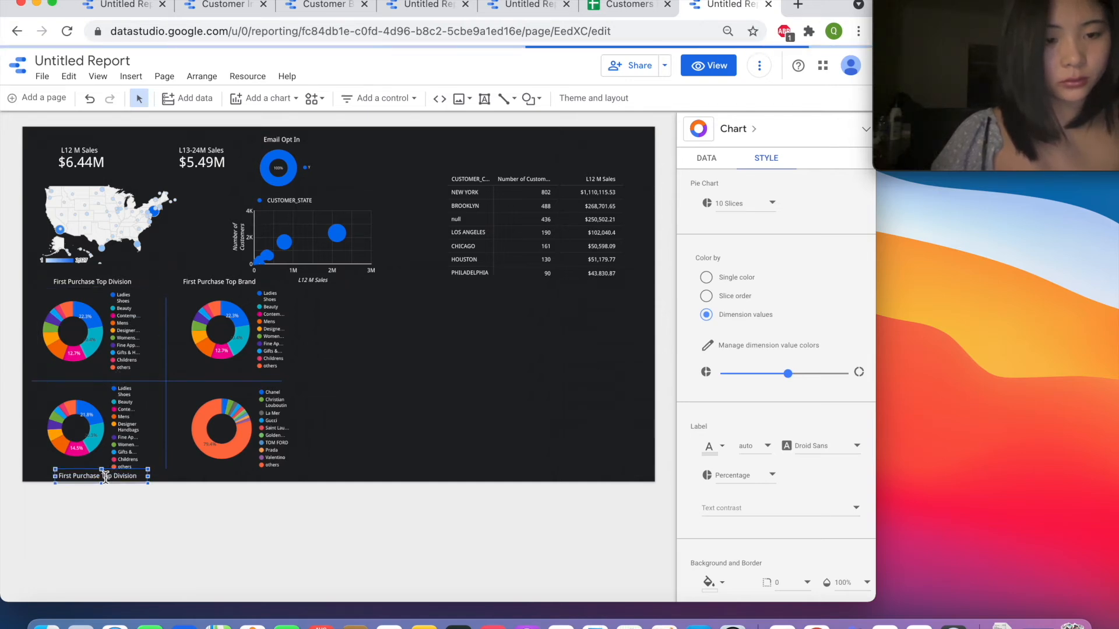
drag(96, 470, 89, 471)
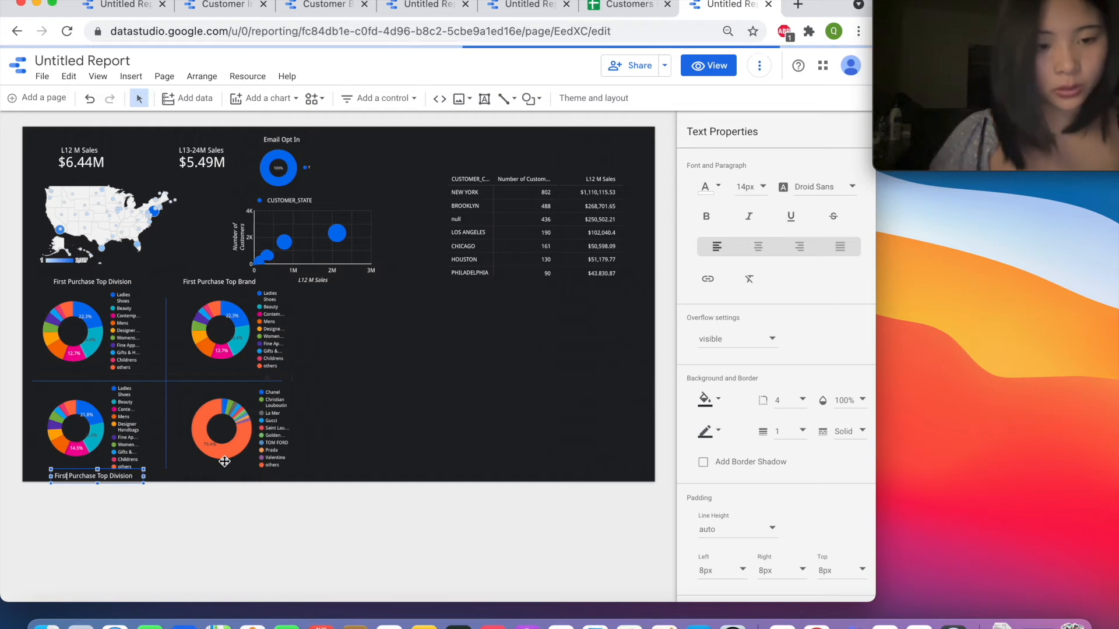
- Change the label beneath the lower-left donut chart to read "Last Purchase Top Division"
key(BackSpace)
key(BackSpace)
key(BackSpace)
key(BackSpace)
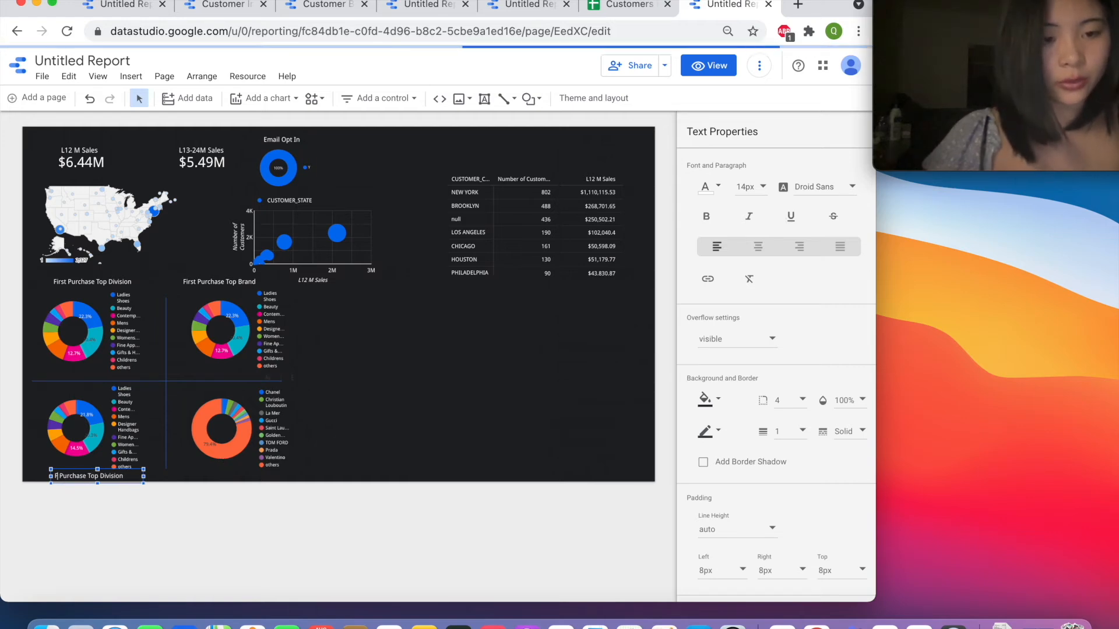
key(BackSpace)
text(Last)
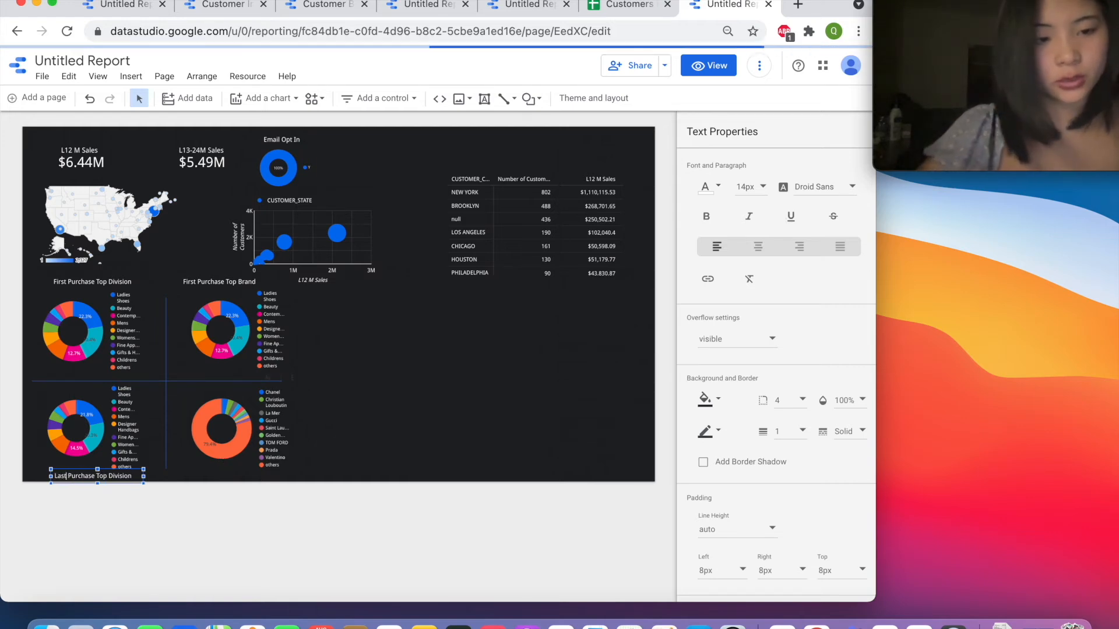
click(127, 492)
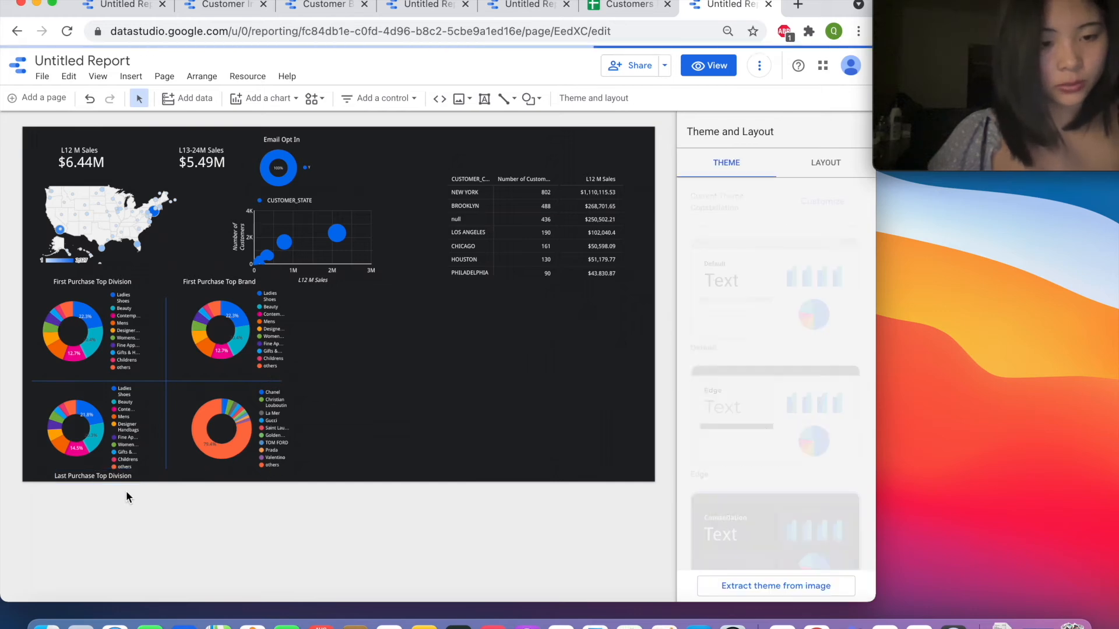
- Duplicate that label beneath the lower-right donut chart and change its text to "Last Purchase Top Brand"
click(95, 466)
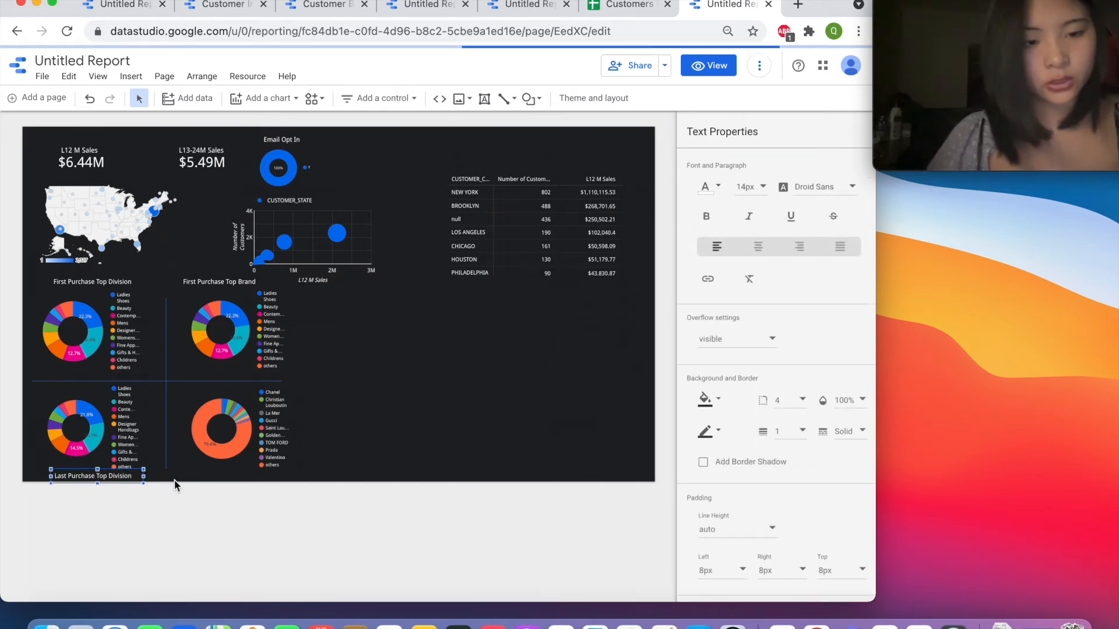
drag(131, 479, 261, 471)
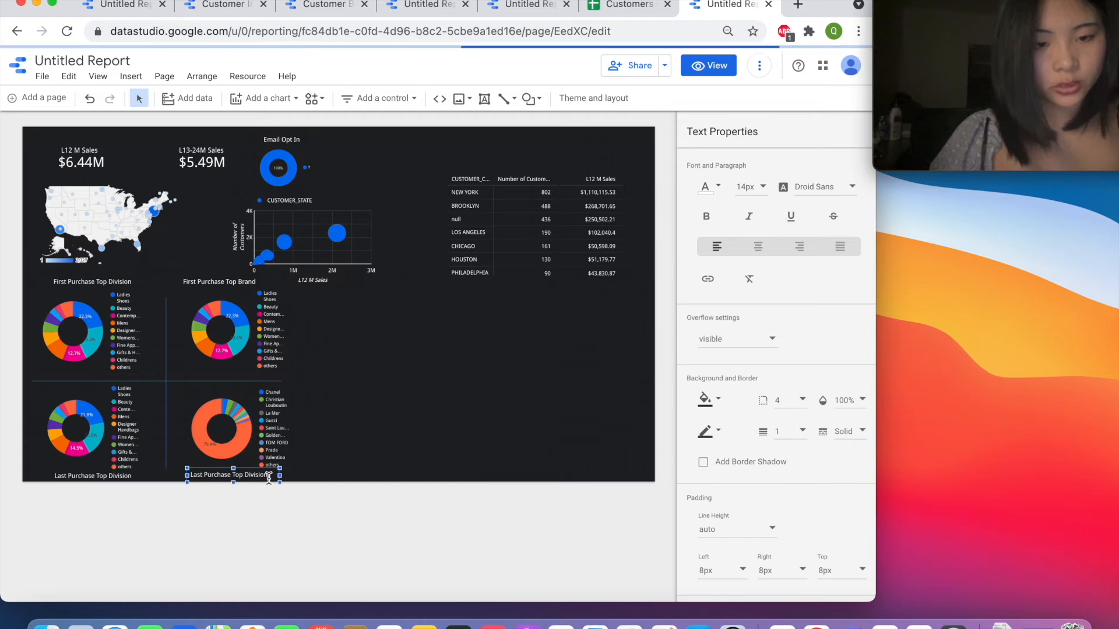
key(BackSpace)
key(BackSpace)
key(BackSpace)
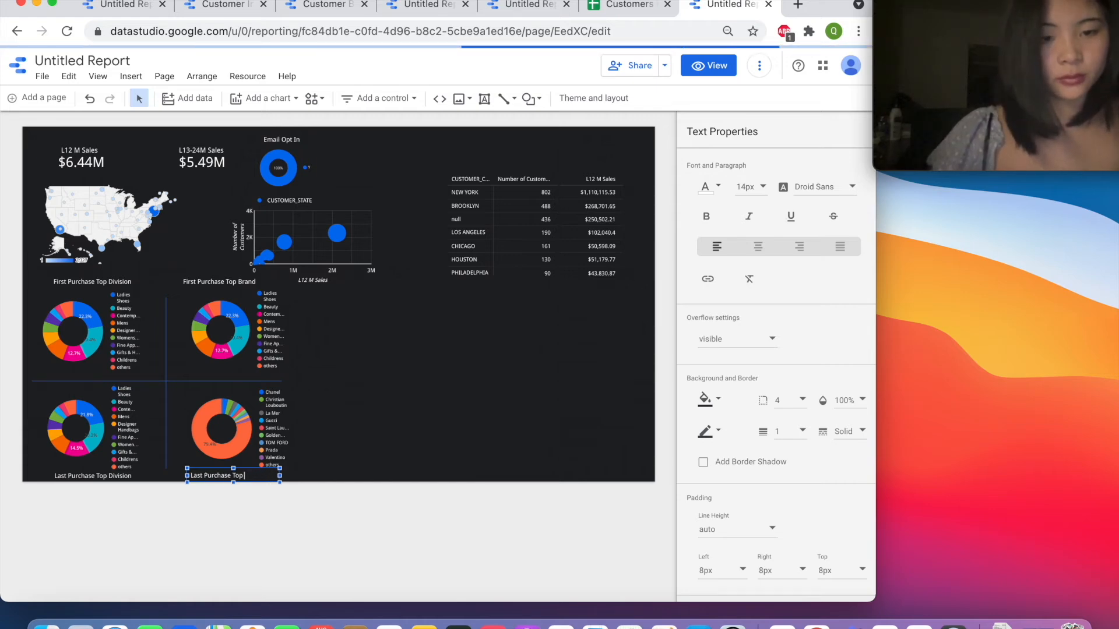
click(384, 425)
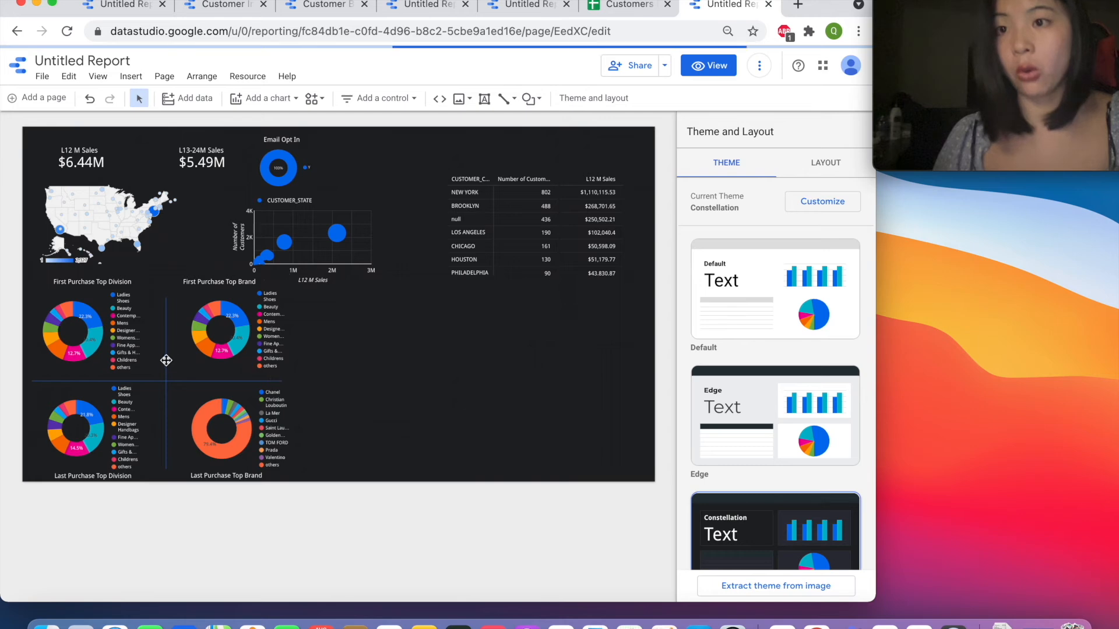
- Group the four purchase donut charts together with their four labels and both divider lines
click(105, 283)
shift+click(128, 326)
shift+click(208, 287)
shift+click(216, 332)
shift+click(167, 370)
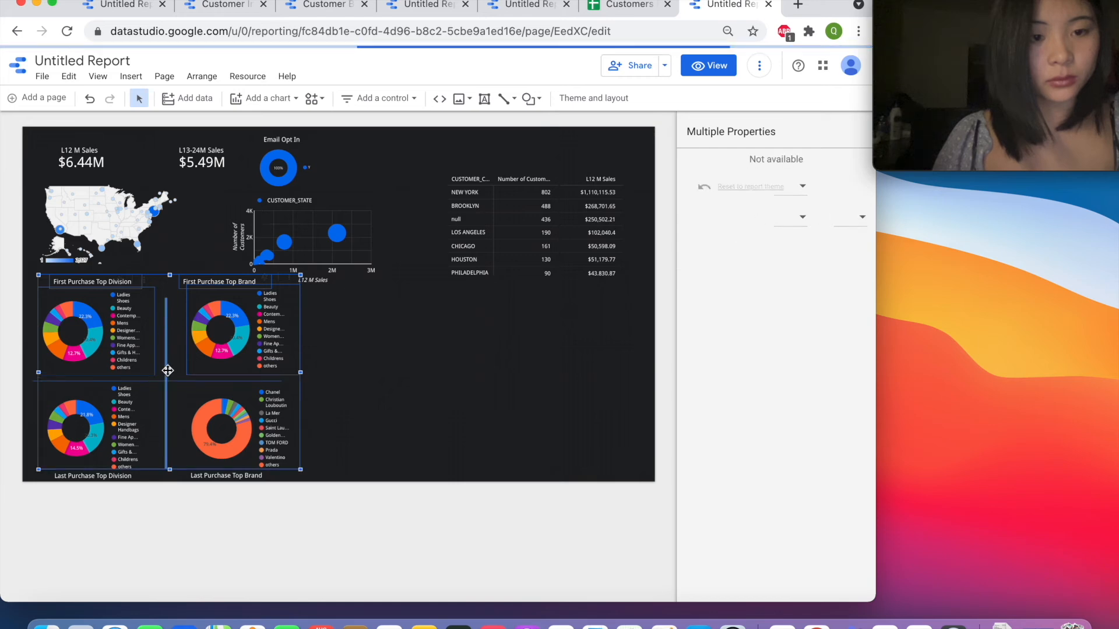
shift+click(149, 380)
shift+click(114, 460)
shift+click(109, 476)
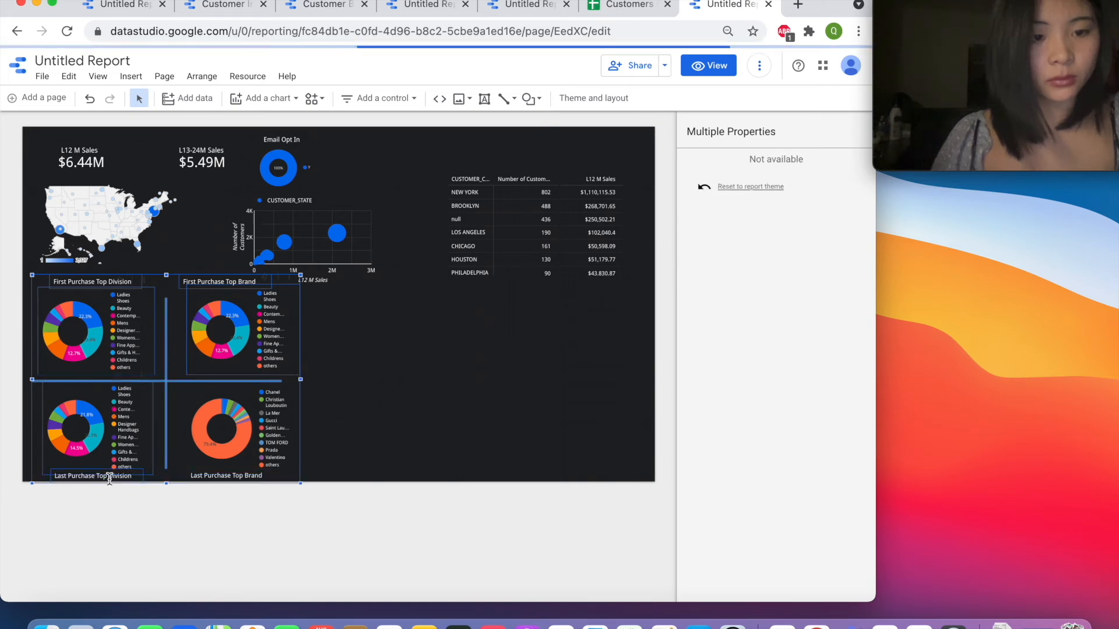
shift+click(225, 475)
shift+click(230, 452)
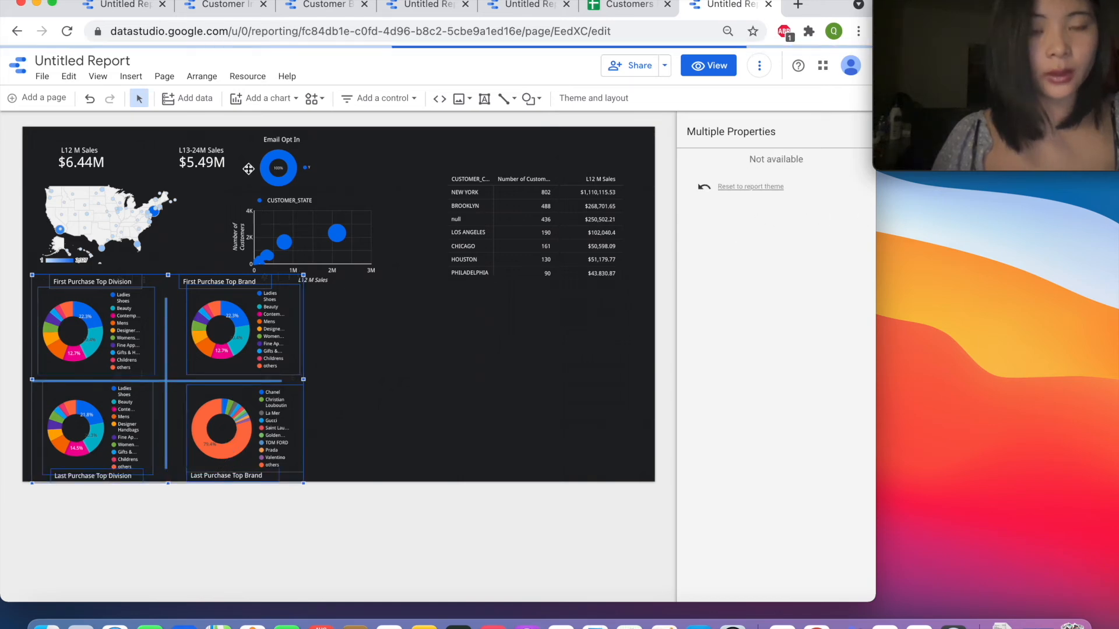
click(196, 78)
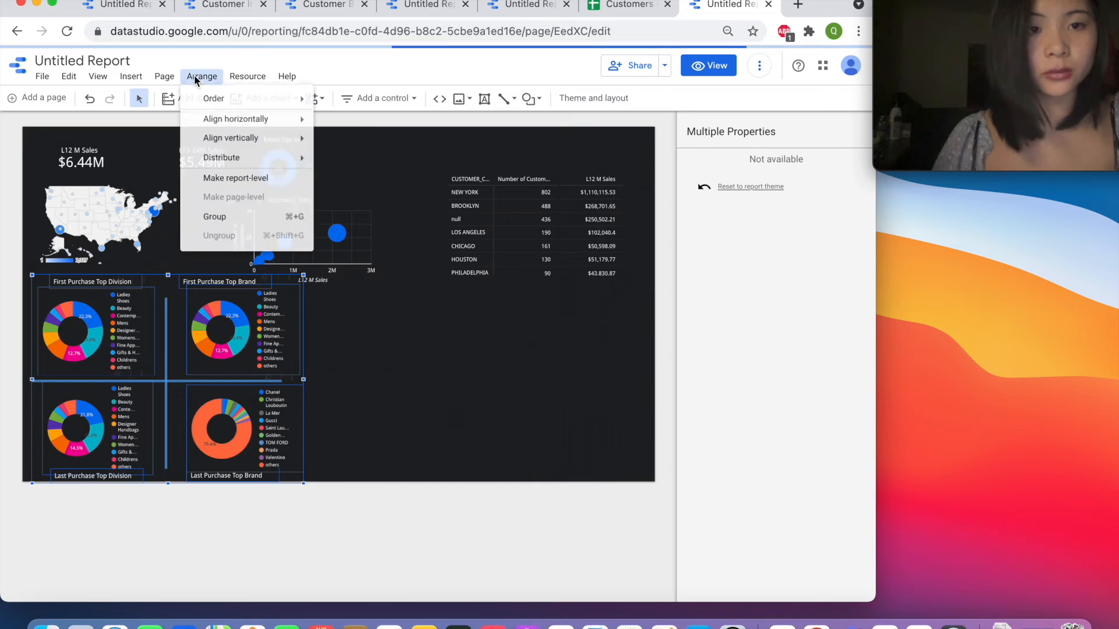
click(249, 223)
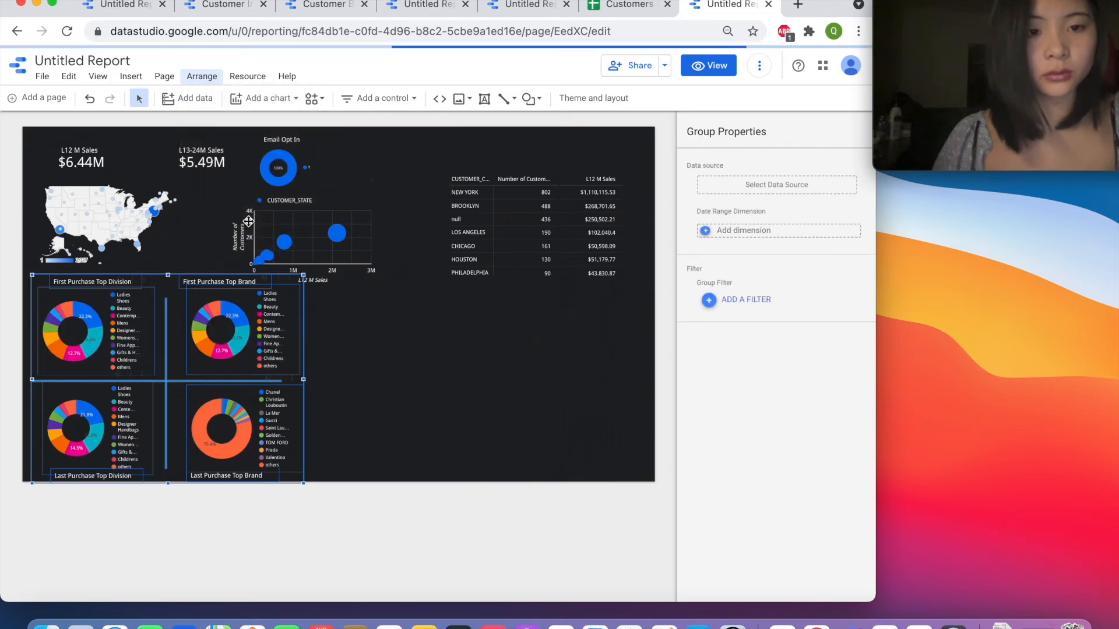
click(395, 412)
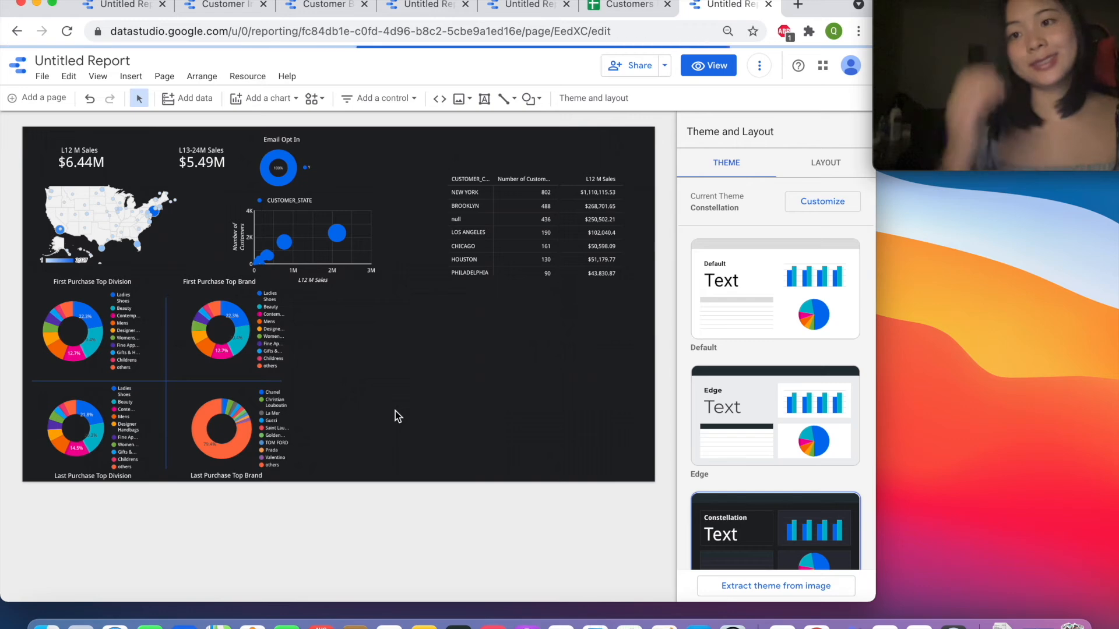
click(155, 338)
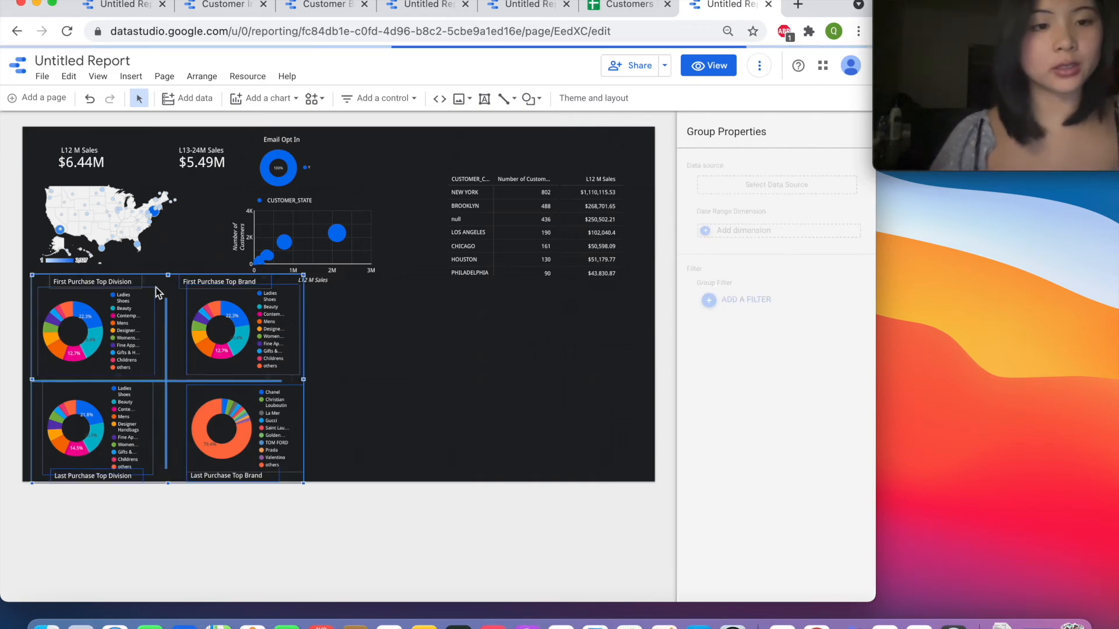
click(160, 270)
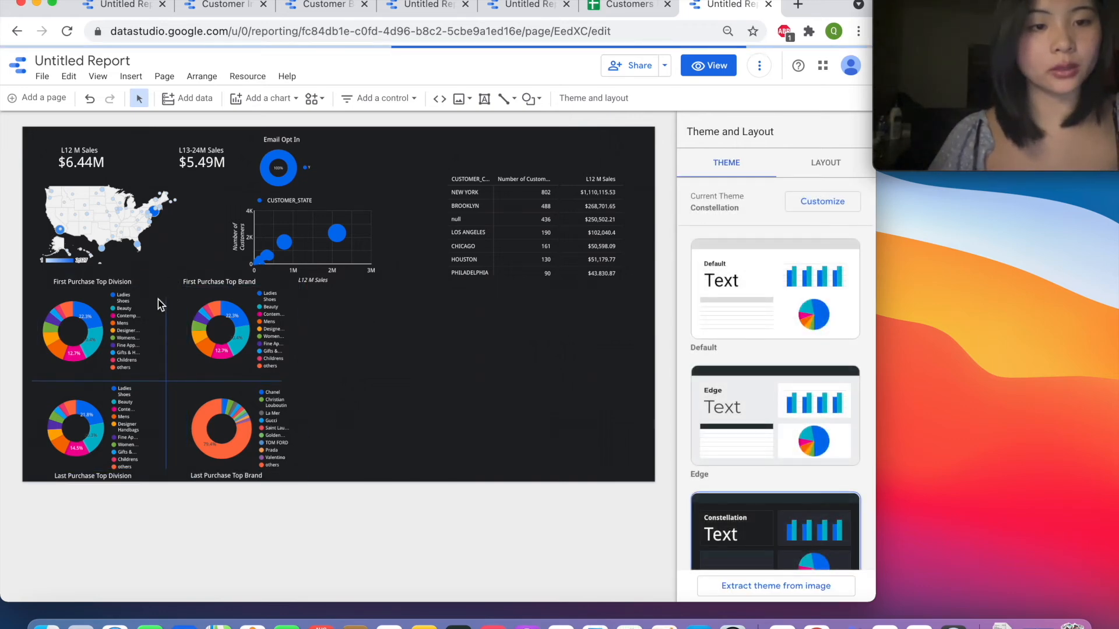
click(158, 299)
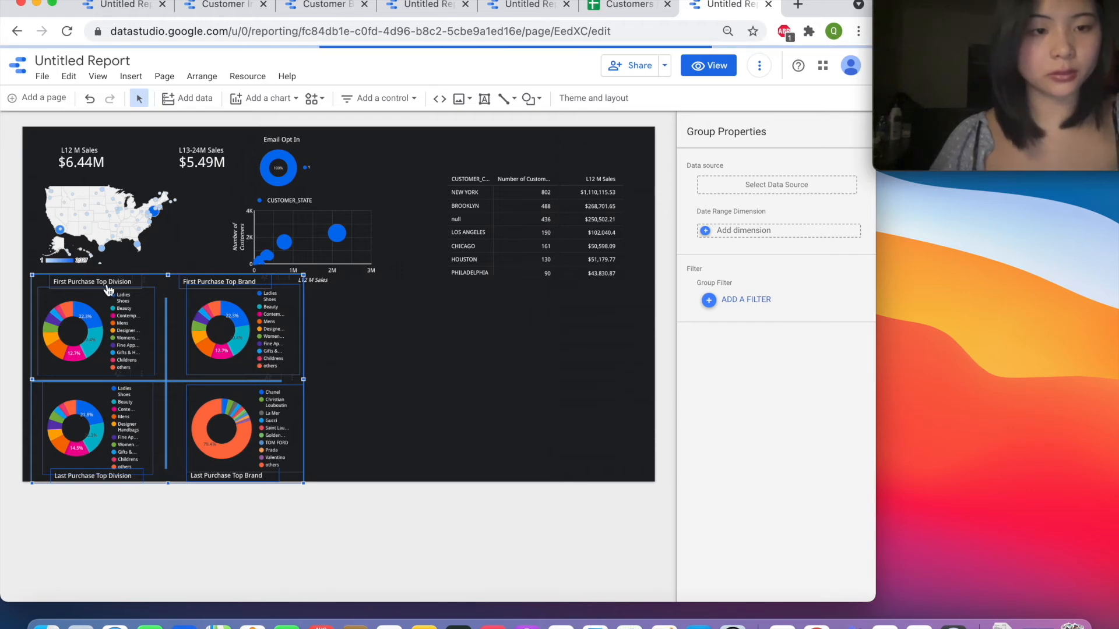
click(72, 295)
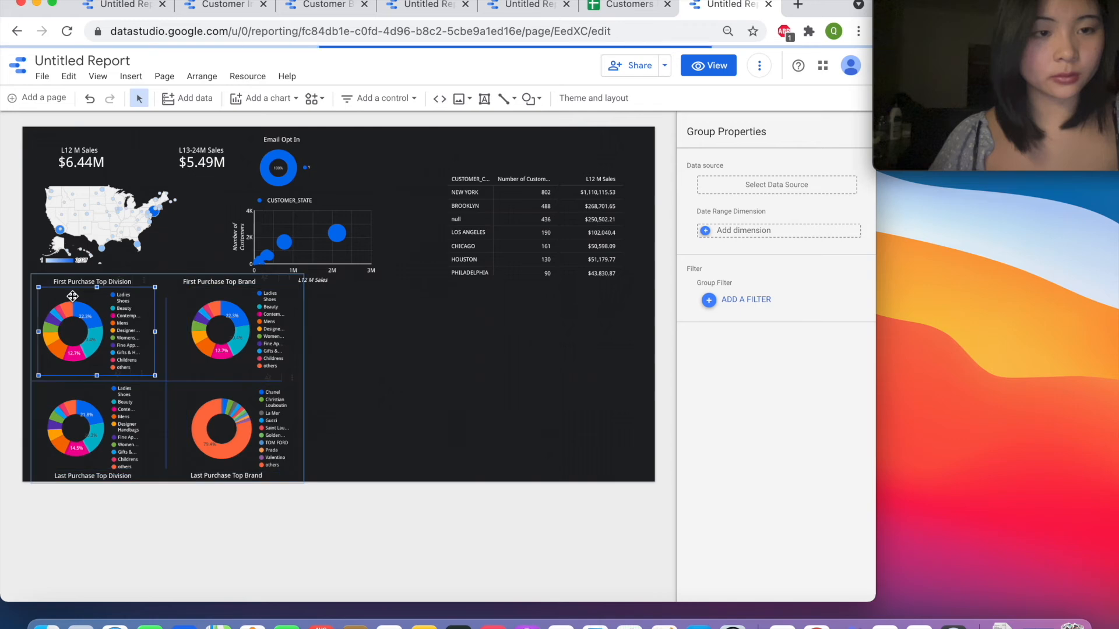
click(51, 283)
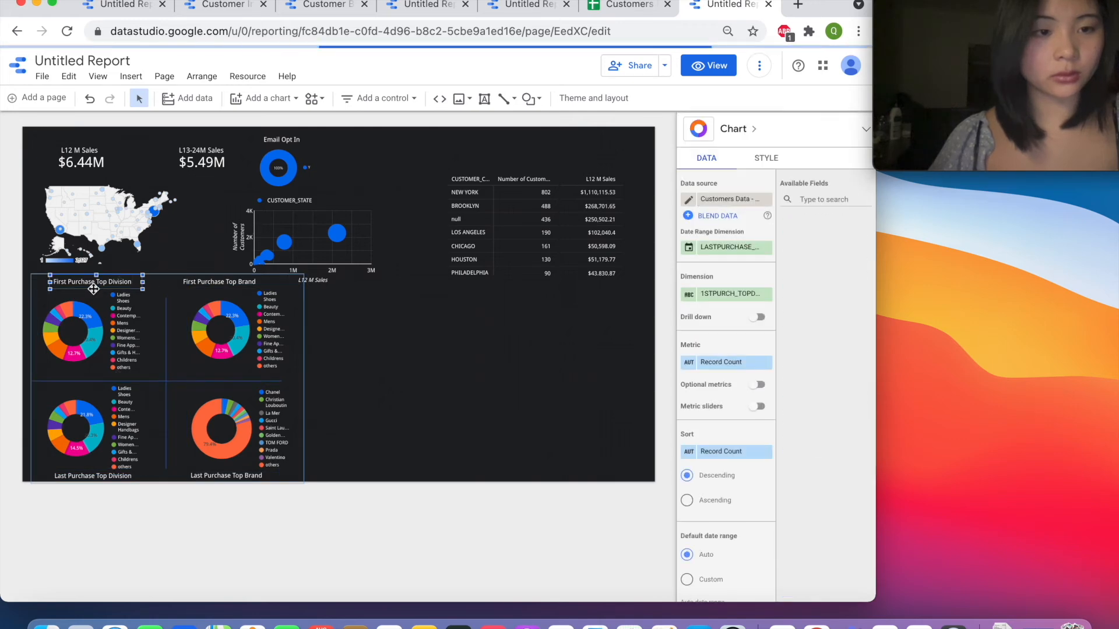
click(157, 274)
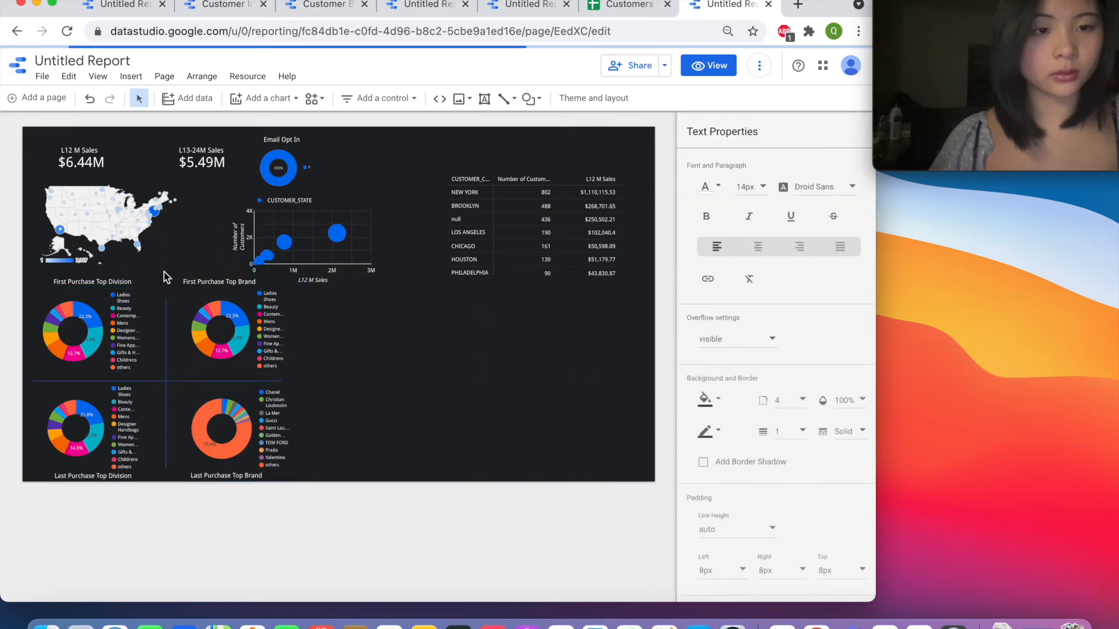
- Move the grouped donut charts slightly to the right on the page
click(190, 322)
mouse_move(207, 281)
mouse_down()
mouse_move(255, 314)
mouse_move(299, 309)
mouse_move(209, 292)
mouse_move(209, 277)
mouse_up()
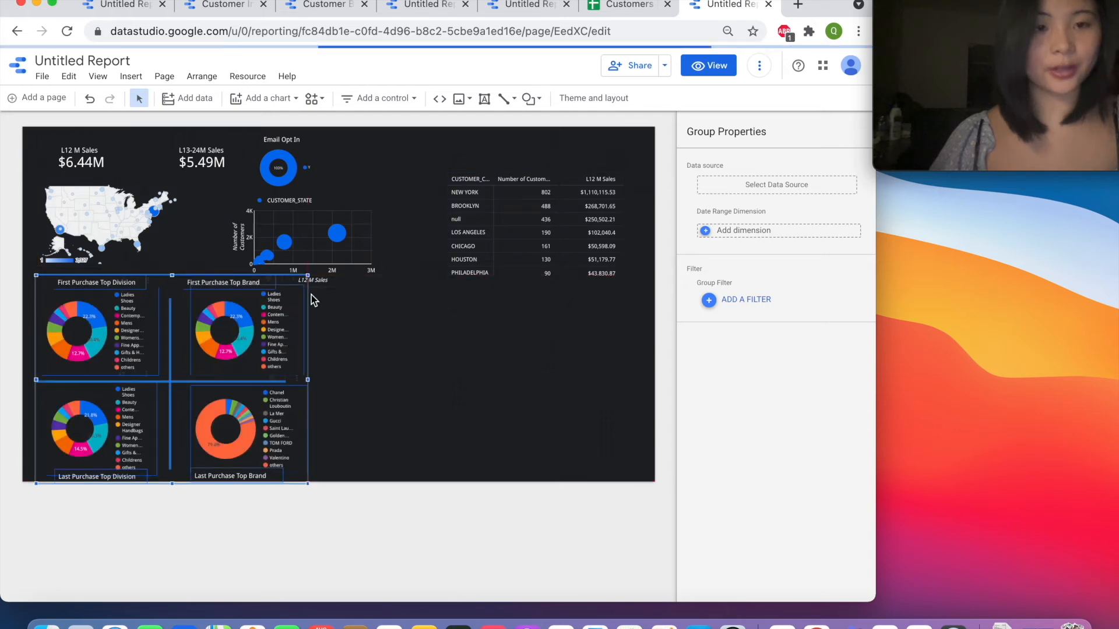
click(380, 342)
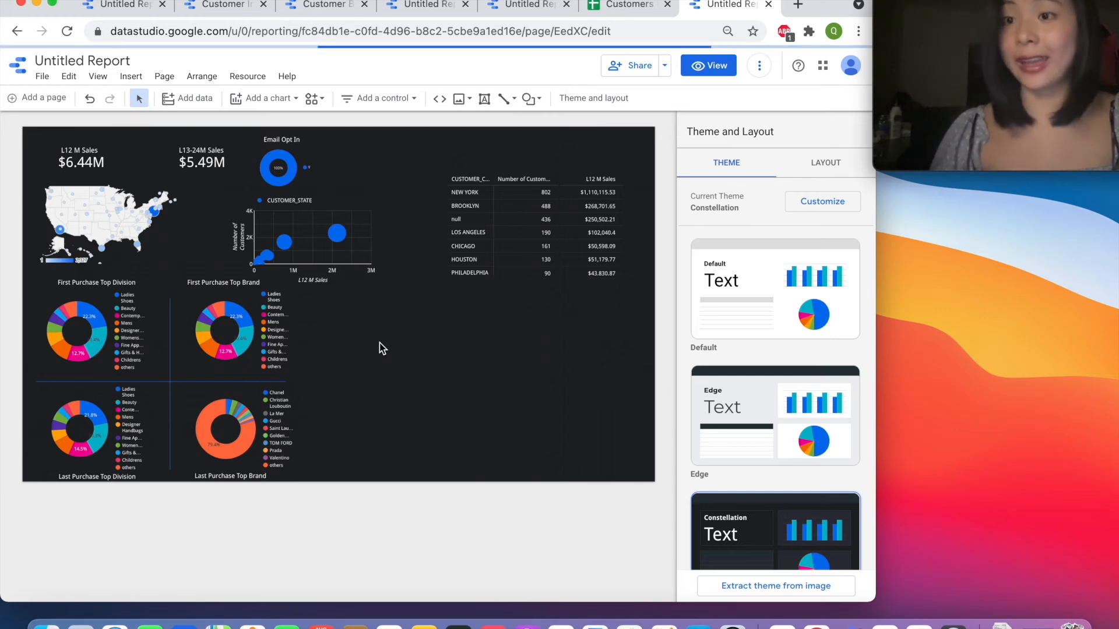
- Insert a time series chart beneath the pivot table, widened towards the page edge, with 1STPURCHASE_DATE as its dimension
click(268, 99)
scroll(292, 454, down, 2)
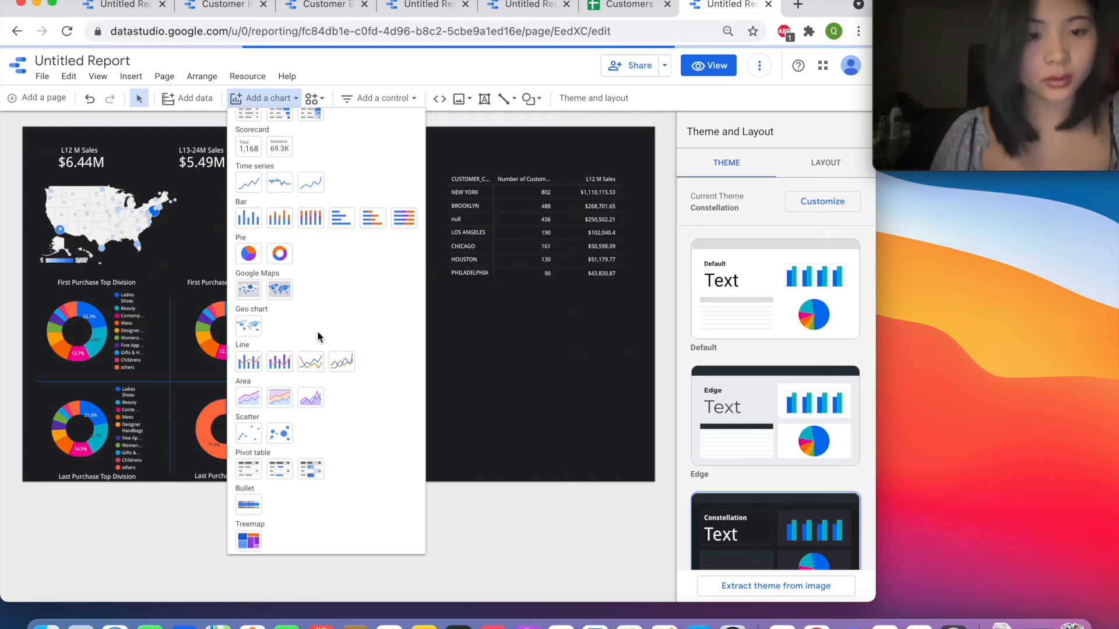
scroll(317, 336, up, 2)
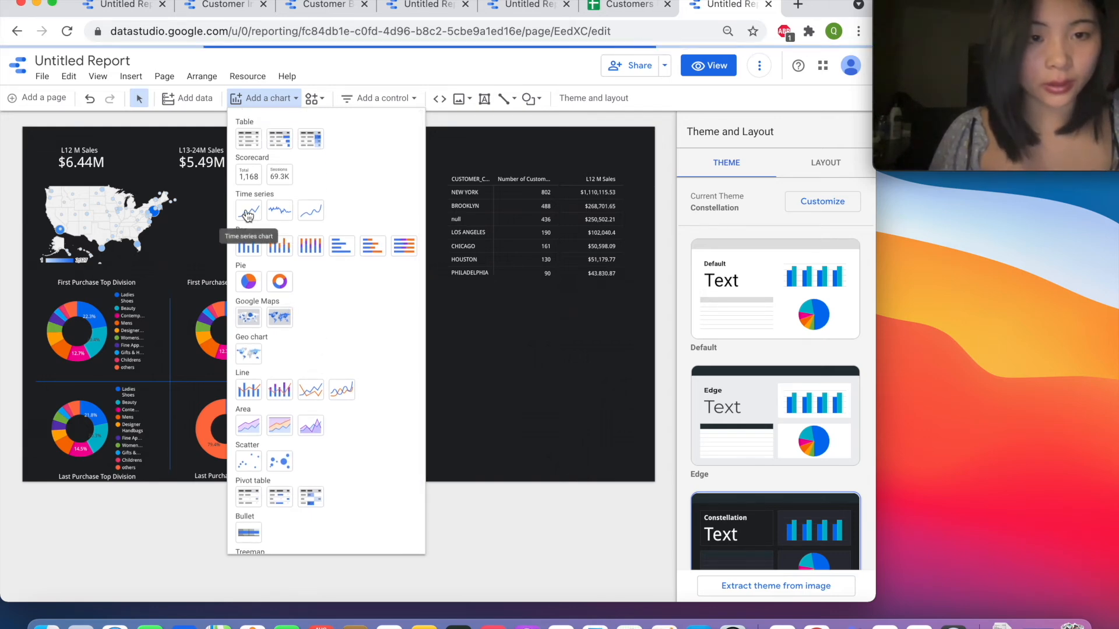
click(248, 215)
click(410, 286)
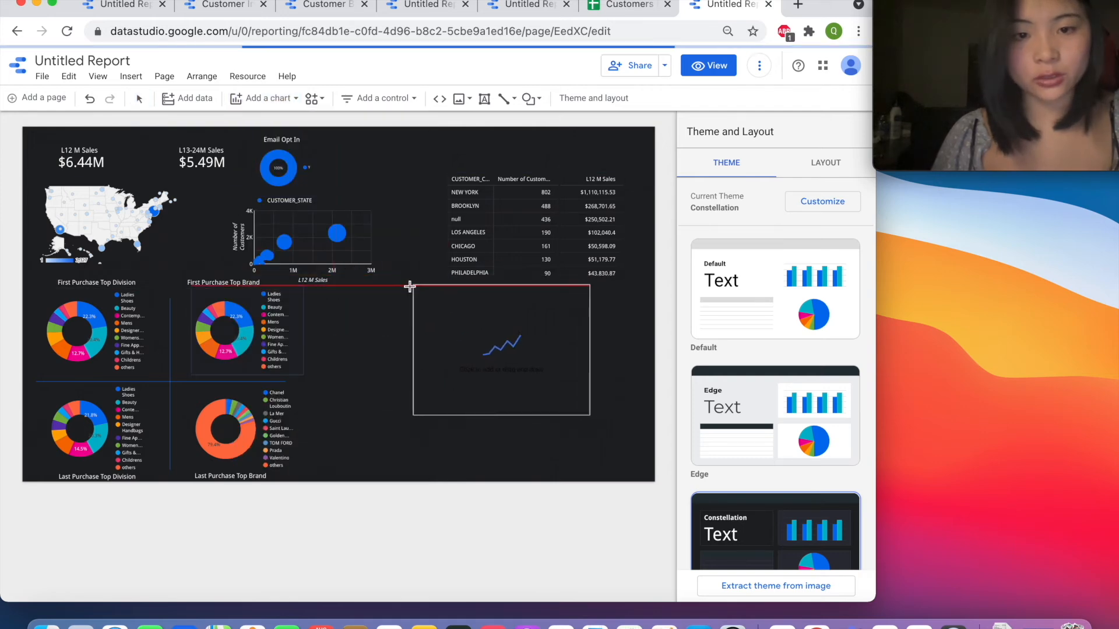
click(409, 286)
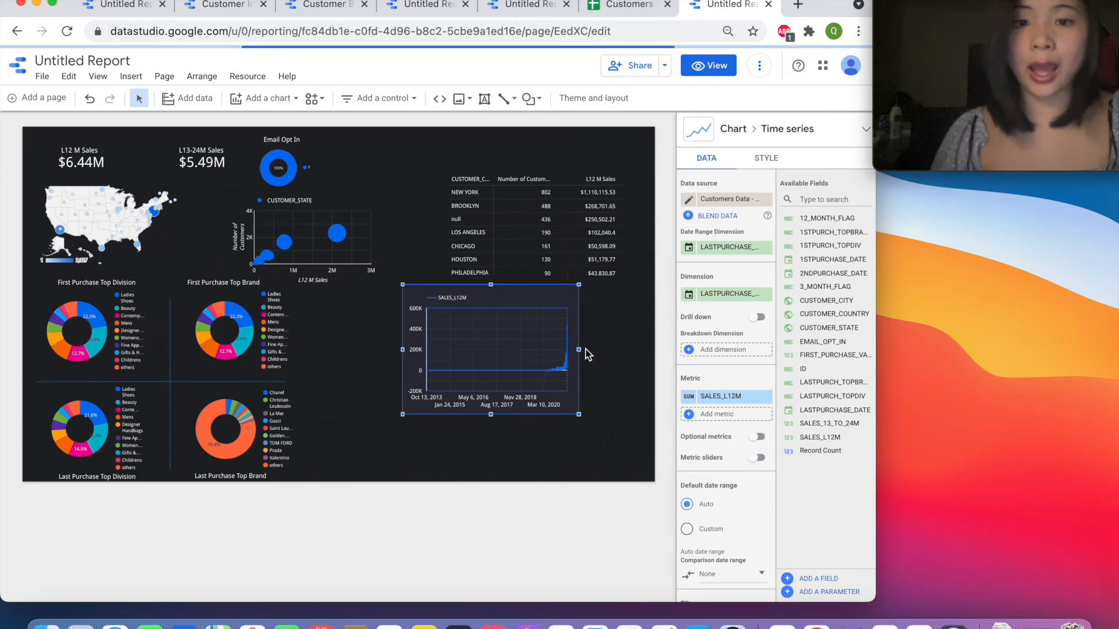
drag(578, 350, 648, 366)
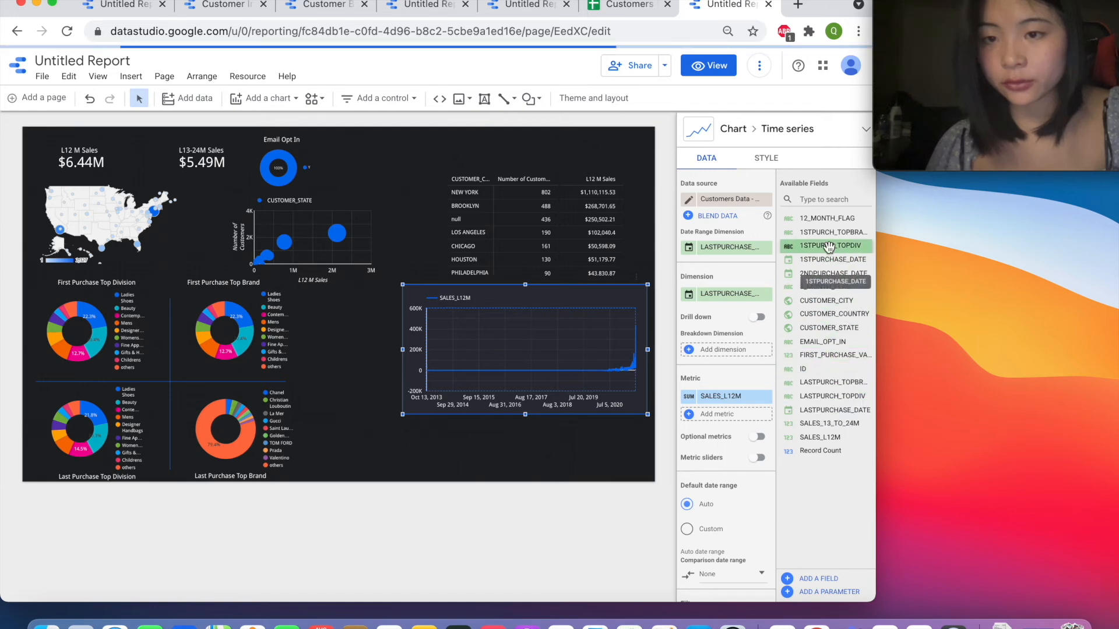
drag(825, 262, 728, 296)
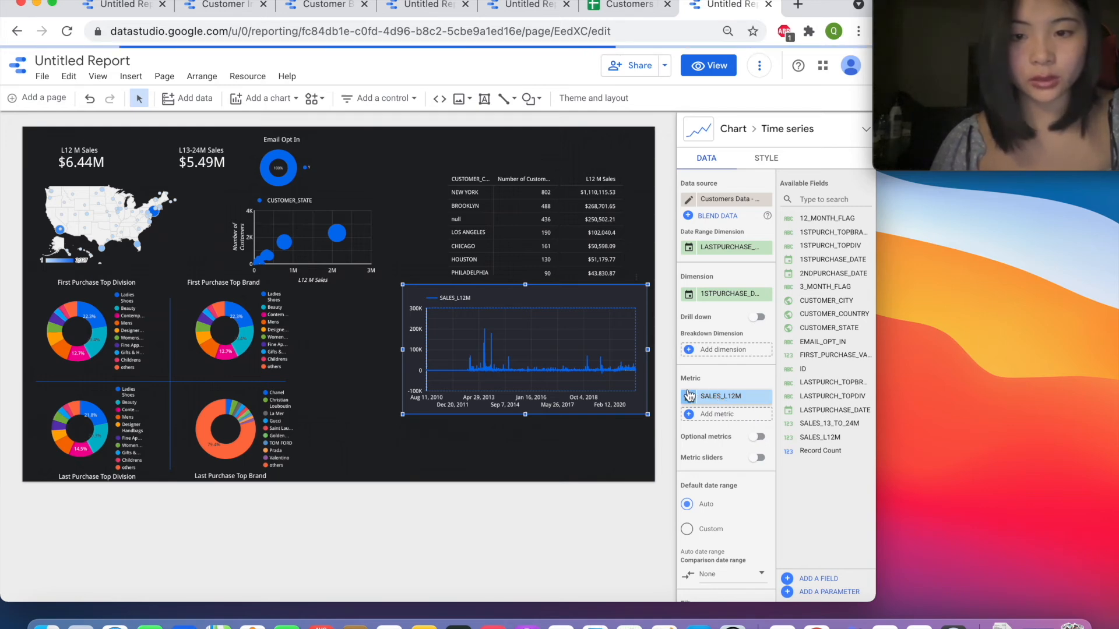
- Rename the time series chart's SALES_L12M metric to "L12 M Sales" and set its type to USD - US Dollar currency
click(721, 398)
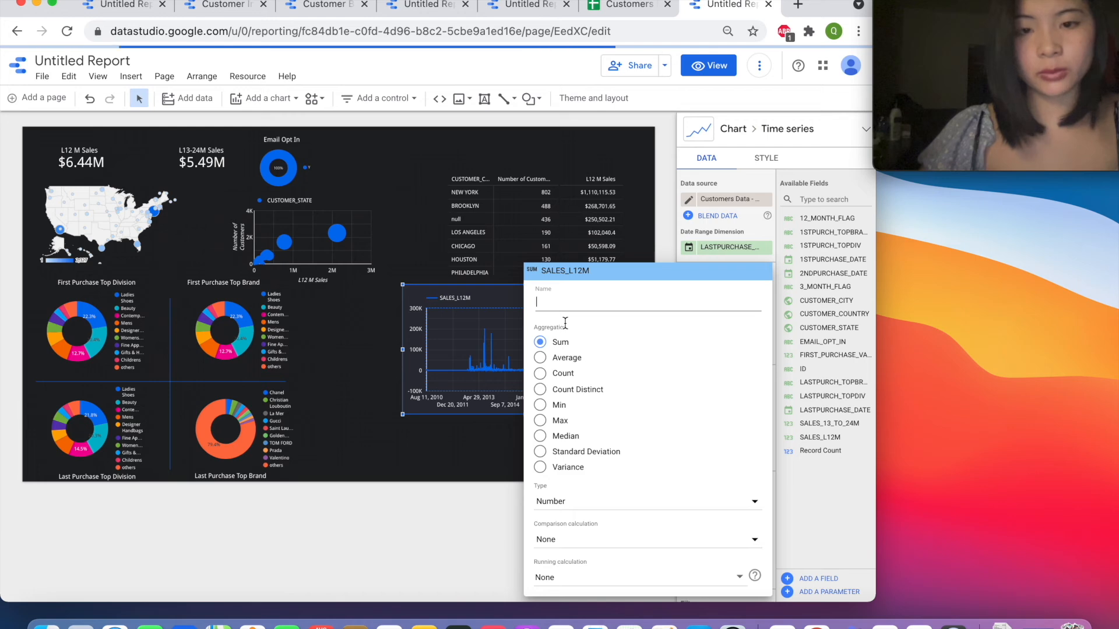
text(L12 M Sal)
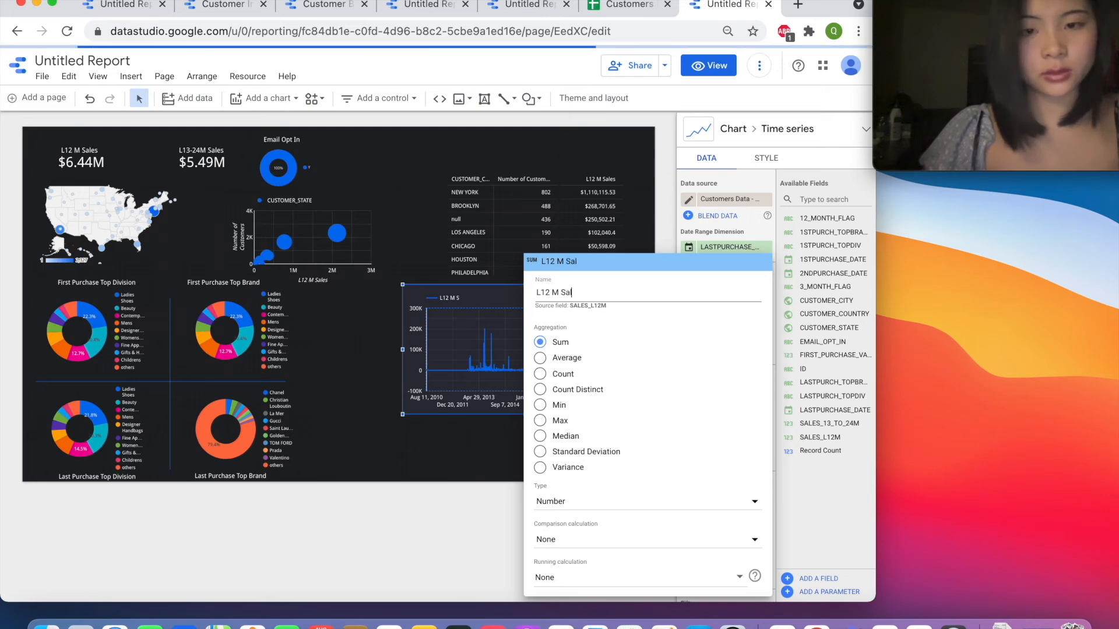
click(579, 502)
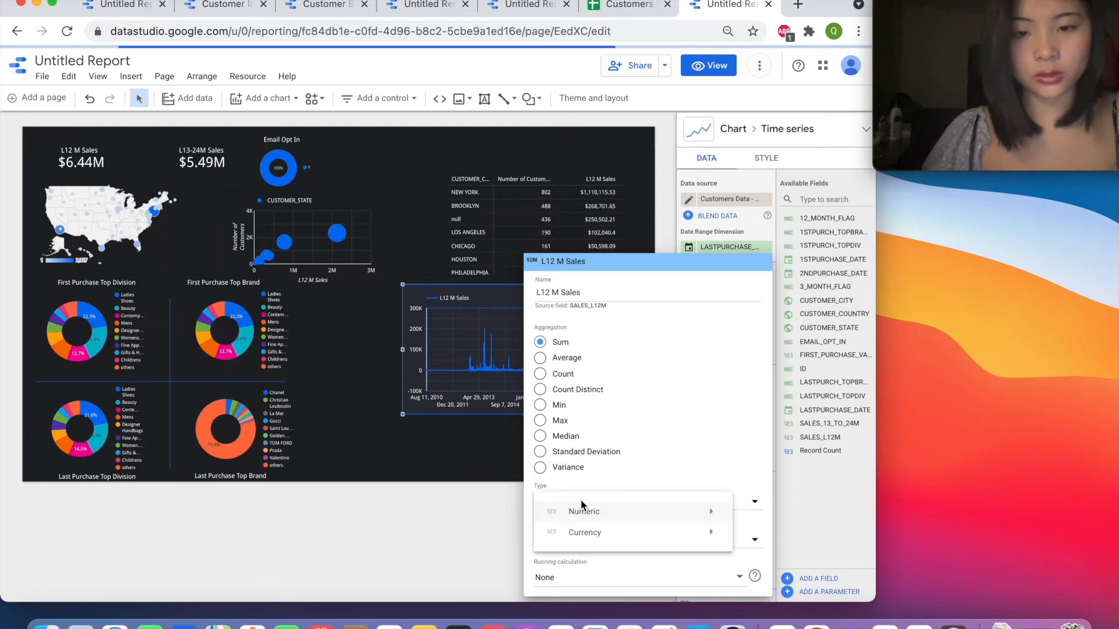
mouse_move(579, 532)
scroll(431, 536, down, 20)
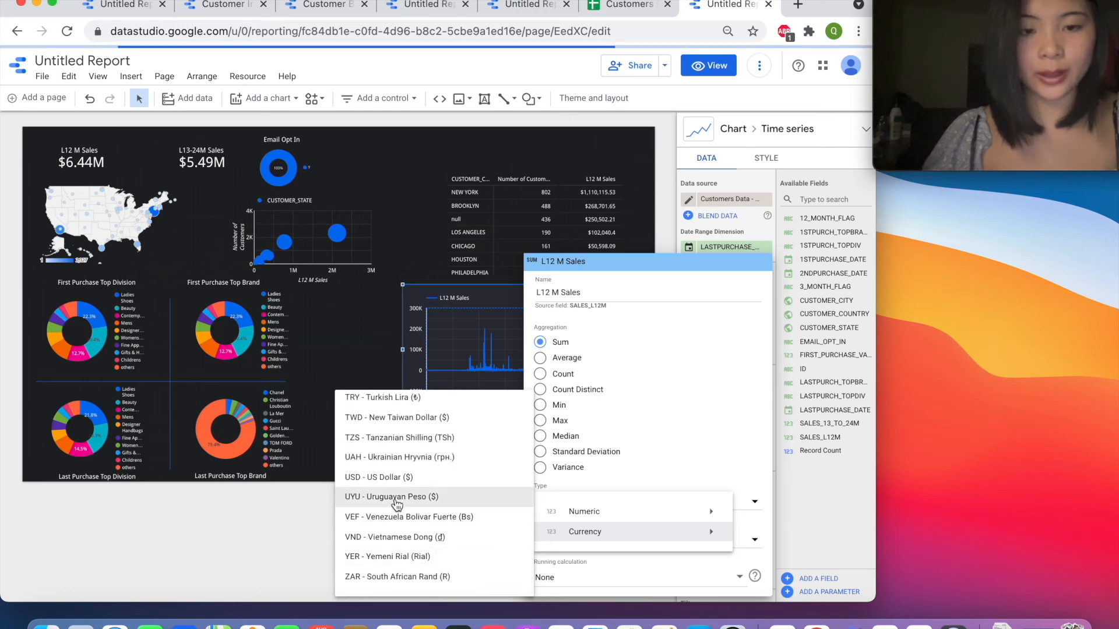
click(400, 481)
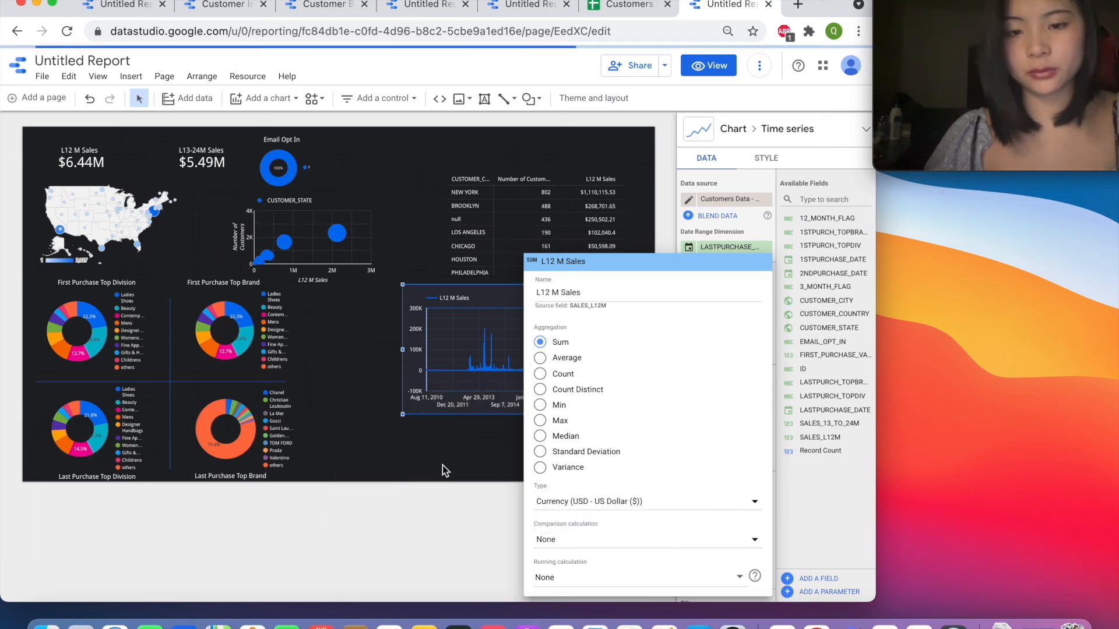
click(445, 465)
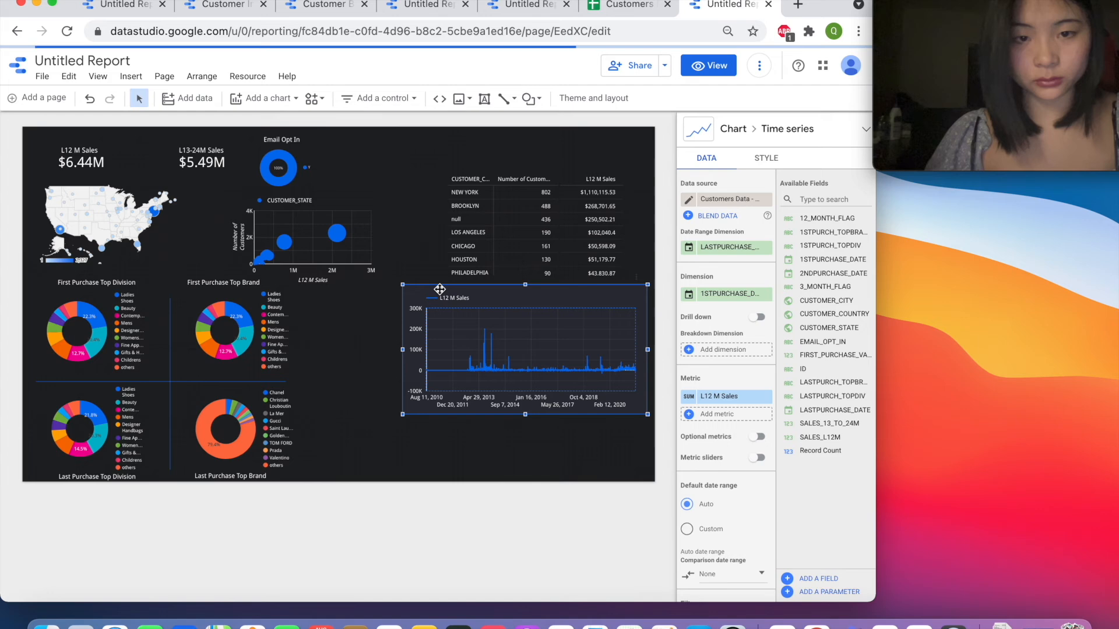
- Shift the time series chart slightly left and restyle it with a transparent background and a blue border color
drag(436, 291, 421, 289)
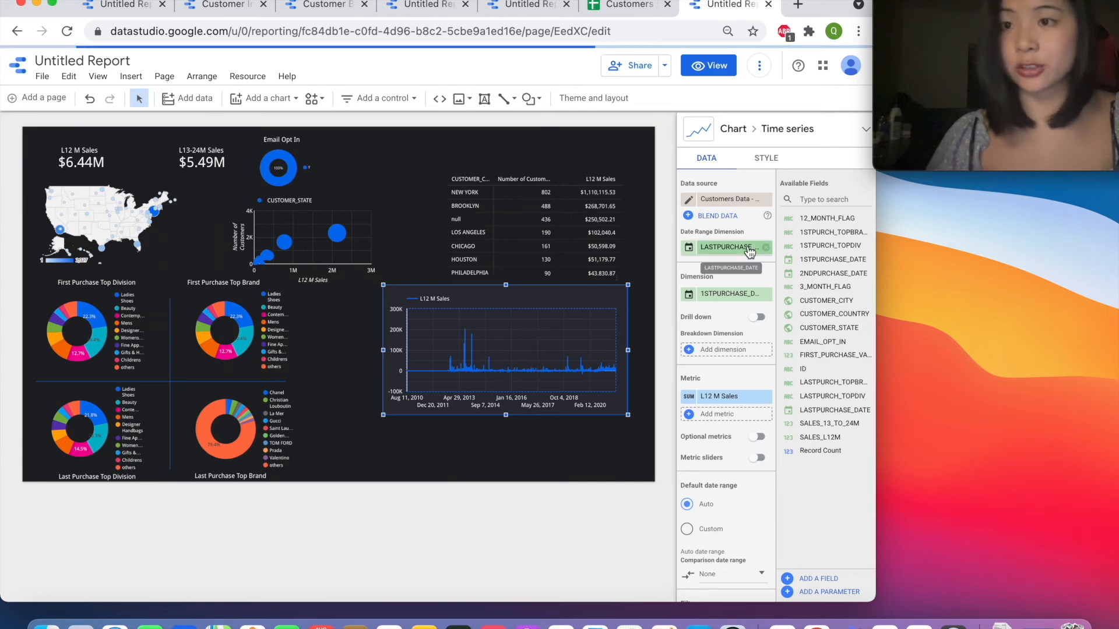
click(768, 160)
scroll(750, 431, down, 4)
scroll(749, 431, up, 2)
scroll(749, 431, down, 4)
scroll(750, 438, down, 8)
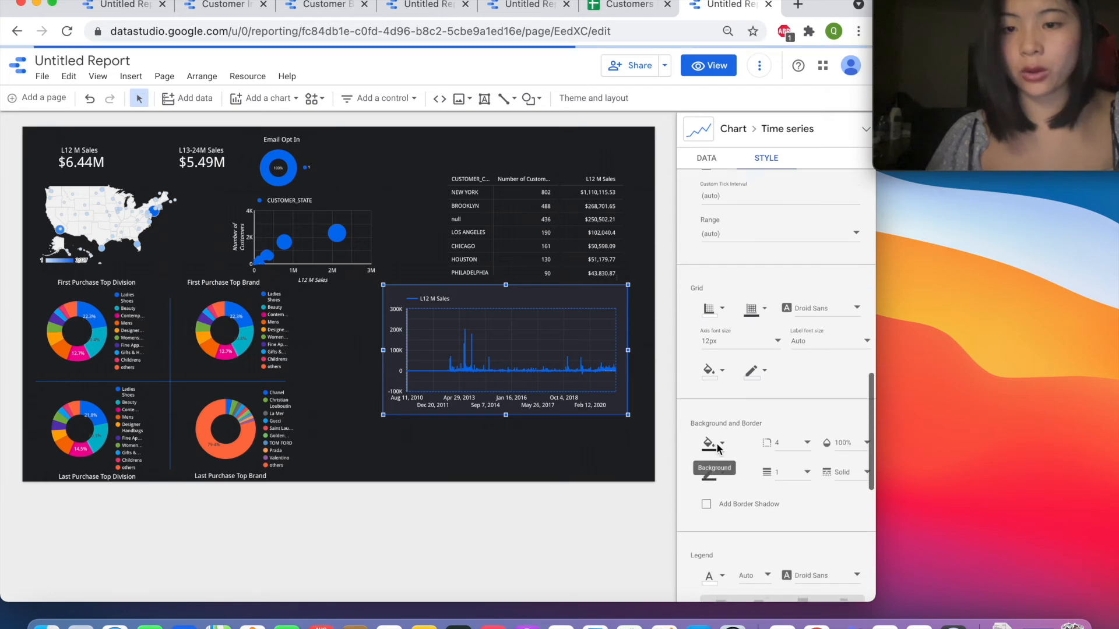
click(709, 443)
click(801, 198)
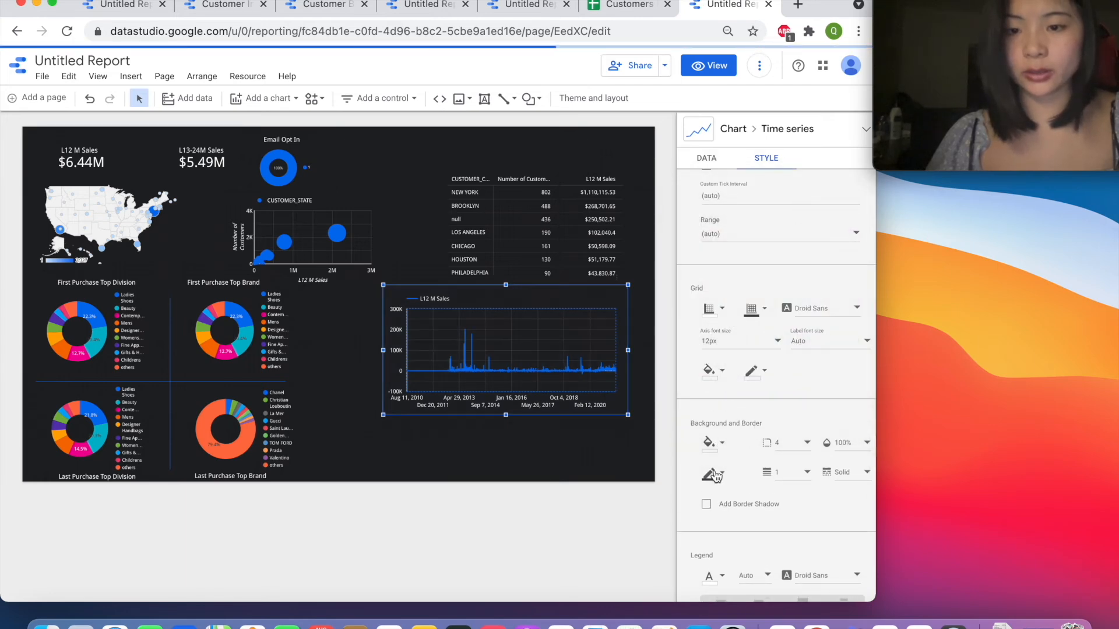
click(712, 473)
click(778, 396)
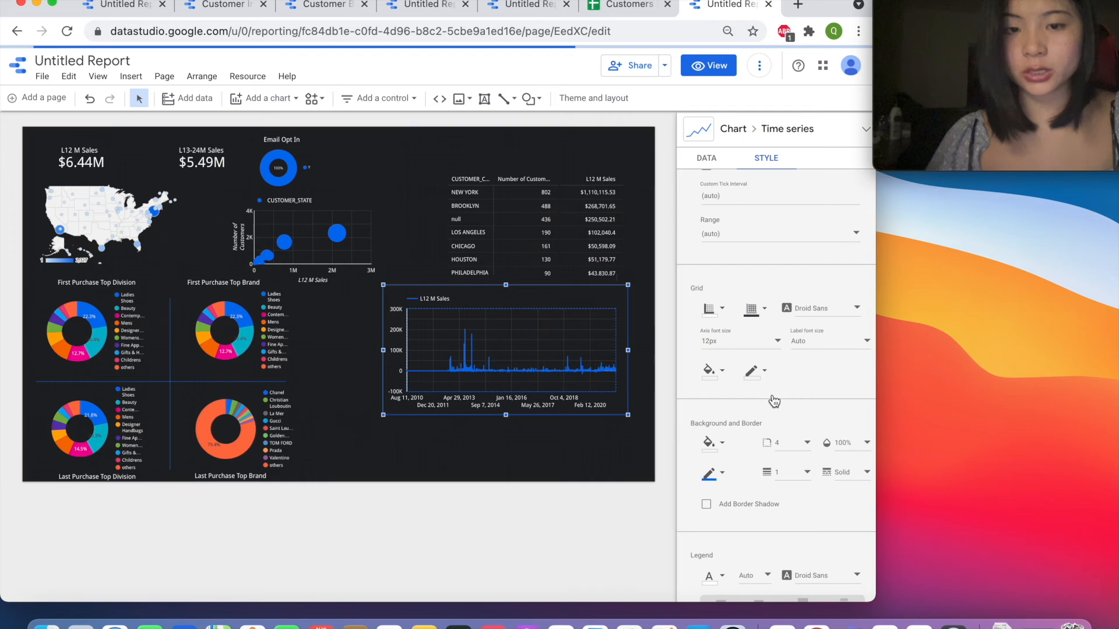
- Reduce the height of the time series chart by raising its lower edge to free space beneath it
click(488, 438)
click(531, 292)
drag(505, 415, 504, 390)
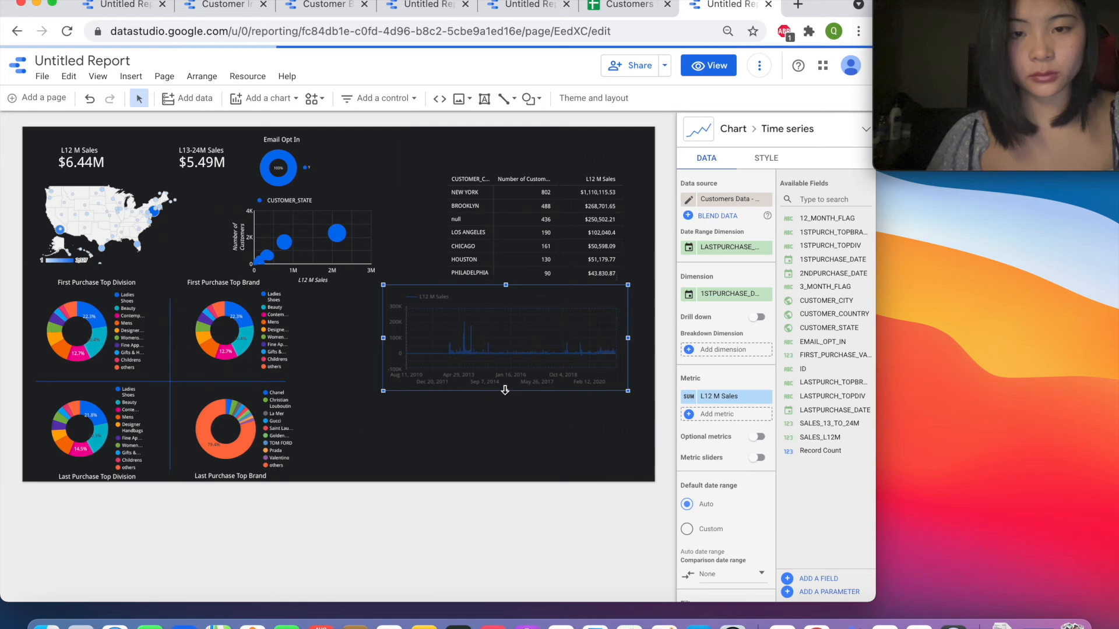
click(507, 428)
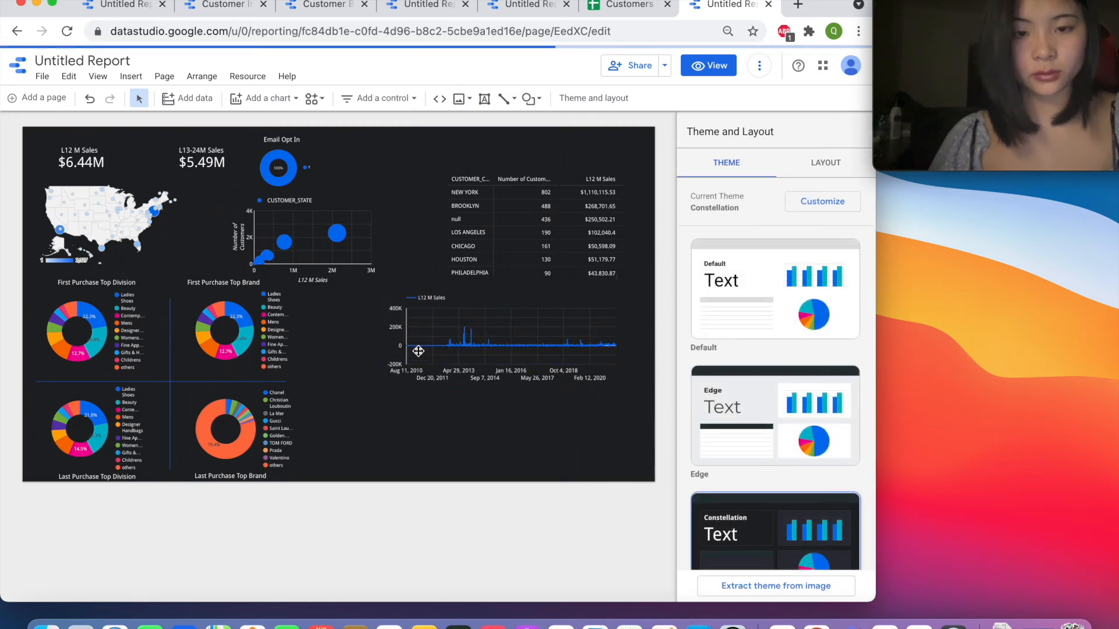
click(497, 301)
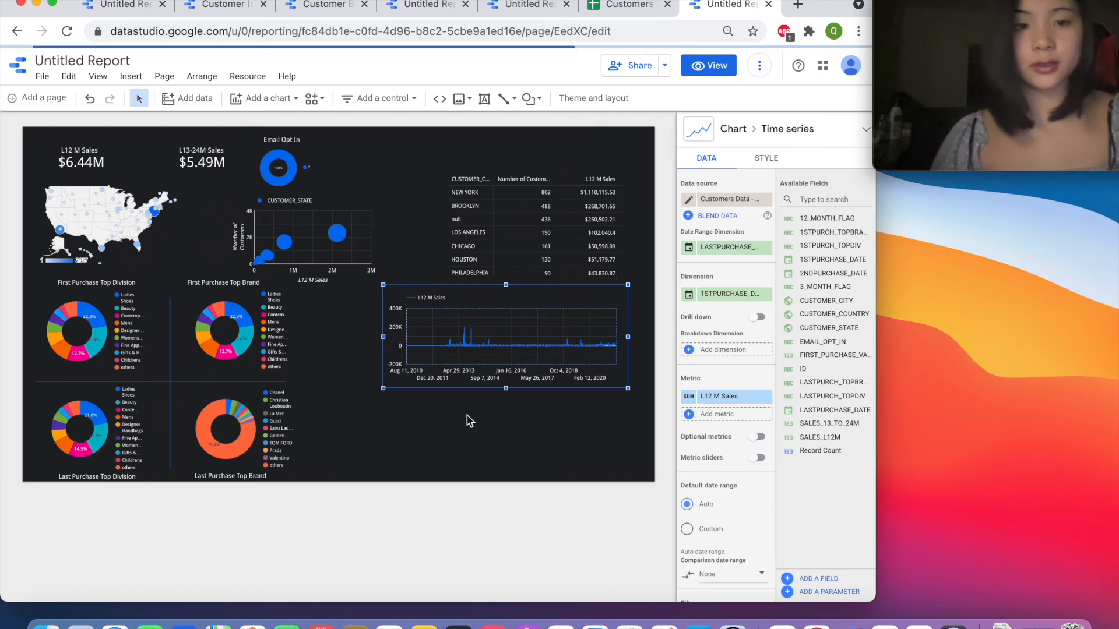
- Insert a small donut chart beneath the time series chart, with 12_MONTH_FLAG as its dimension and Record Count as its metric
click(256, 98)
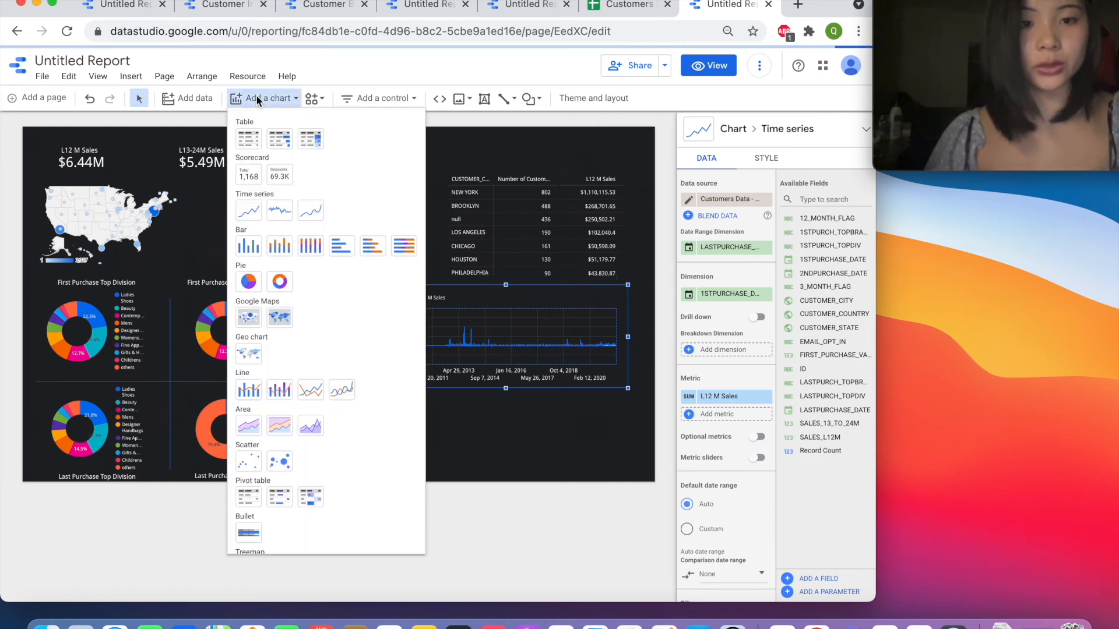
click(279, 283)
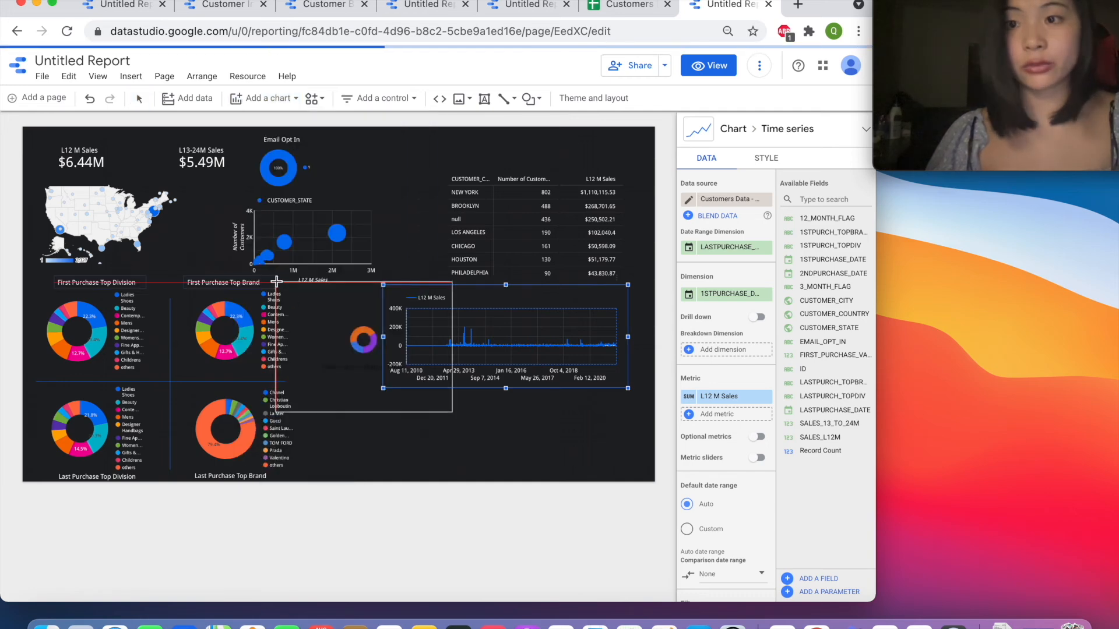
click(368, 390)
drag(547, 522, 495, 466)
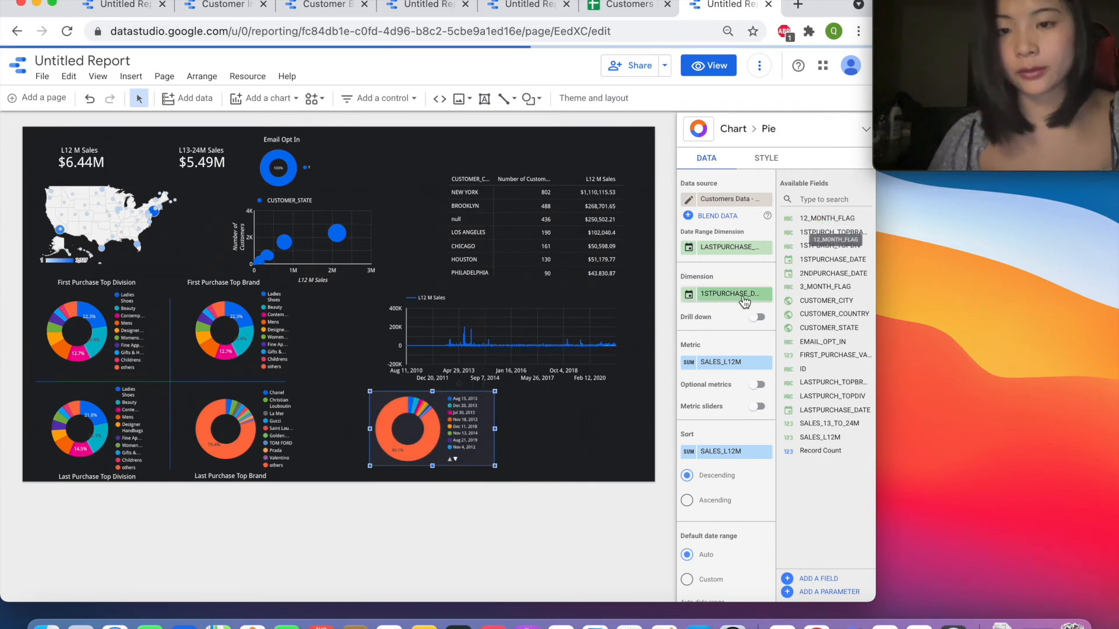
drag(827, 219, 750, 297)
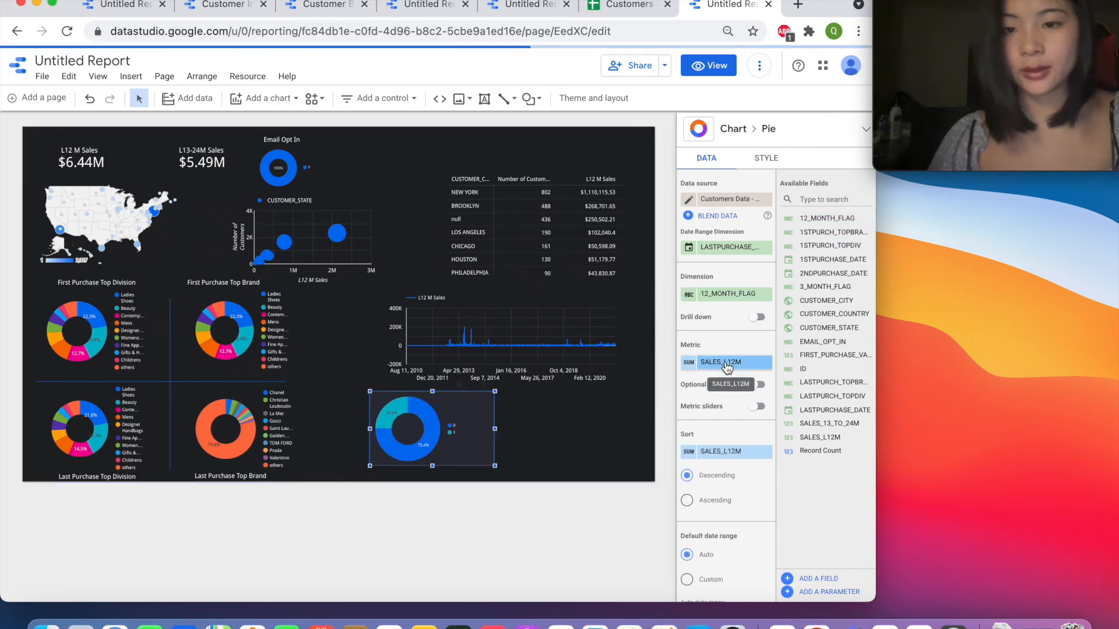
drag(819, 451, 728, 368)
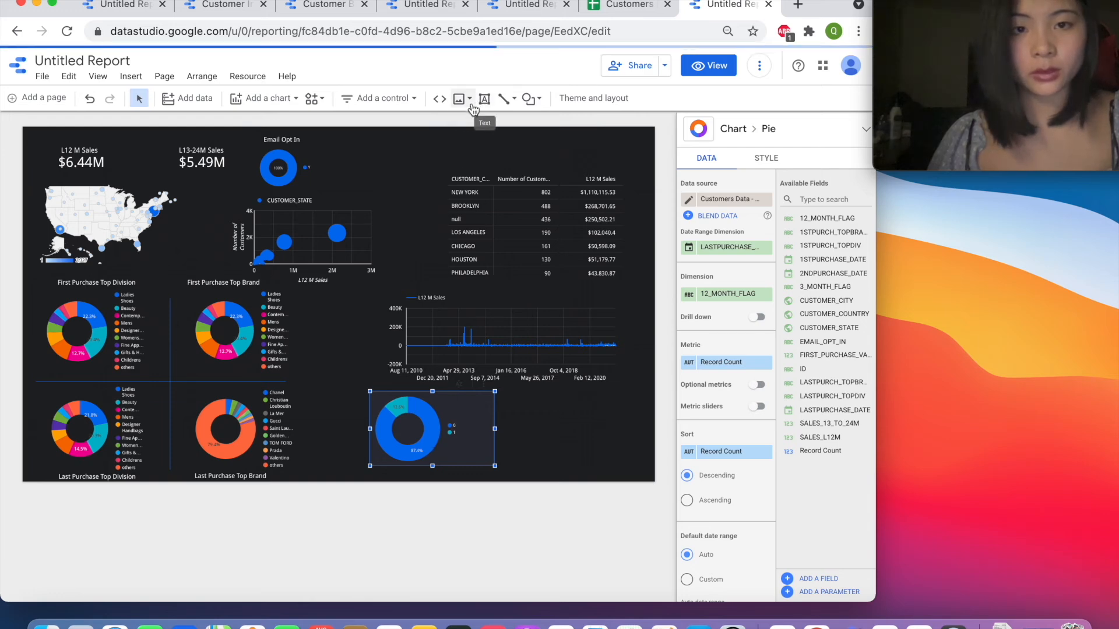
- Make the background and border of the 12_MONTH_FLAG donut chart transparent
click(765, 158)
scroll(772, 460, down, 1)
scroll(774, 458, down, 5)
scroll(773, 458, up, 4)
click(723, 500)
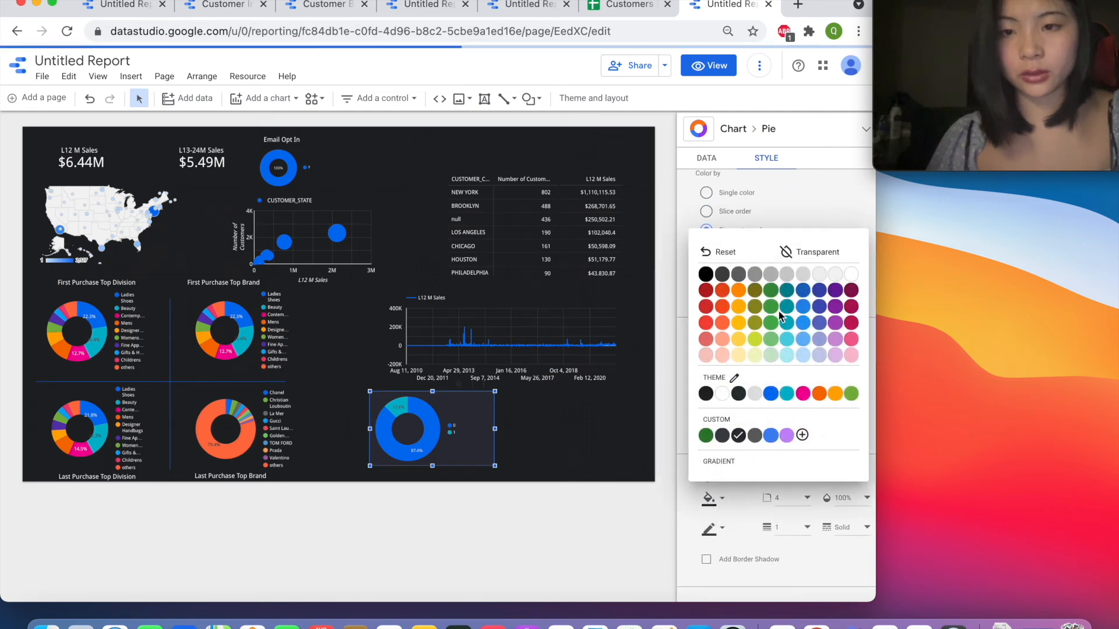
click(807, 250)
click(714, 532)
click(758, 311)
scroll(733, 481, down, 2)
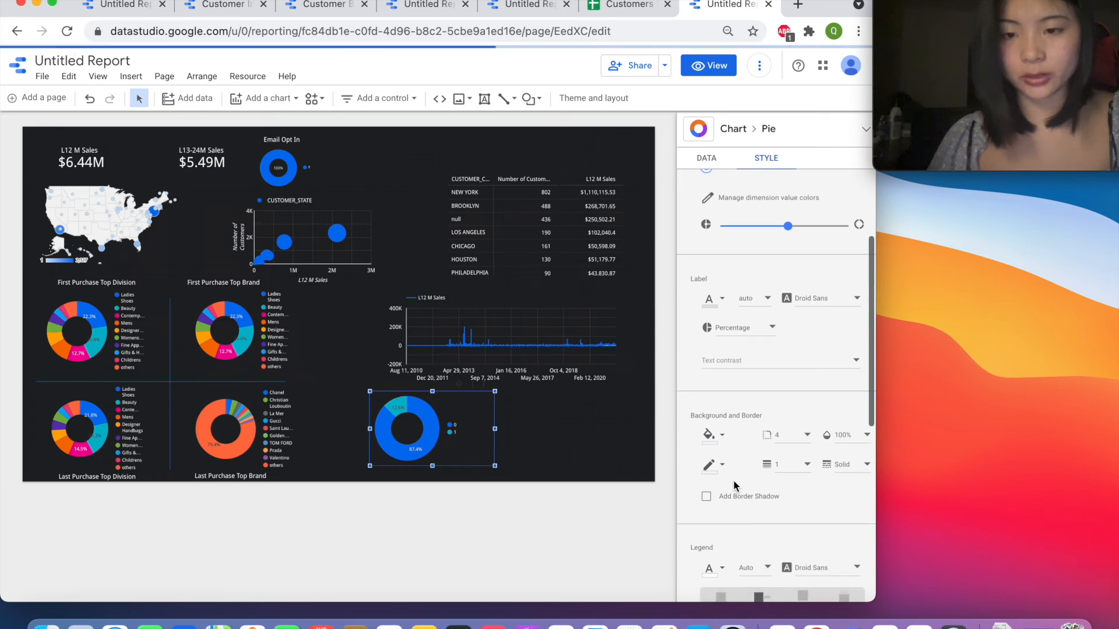
click(456, 436)
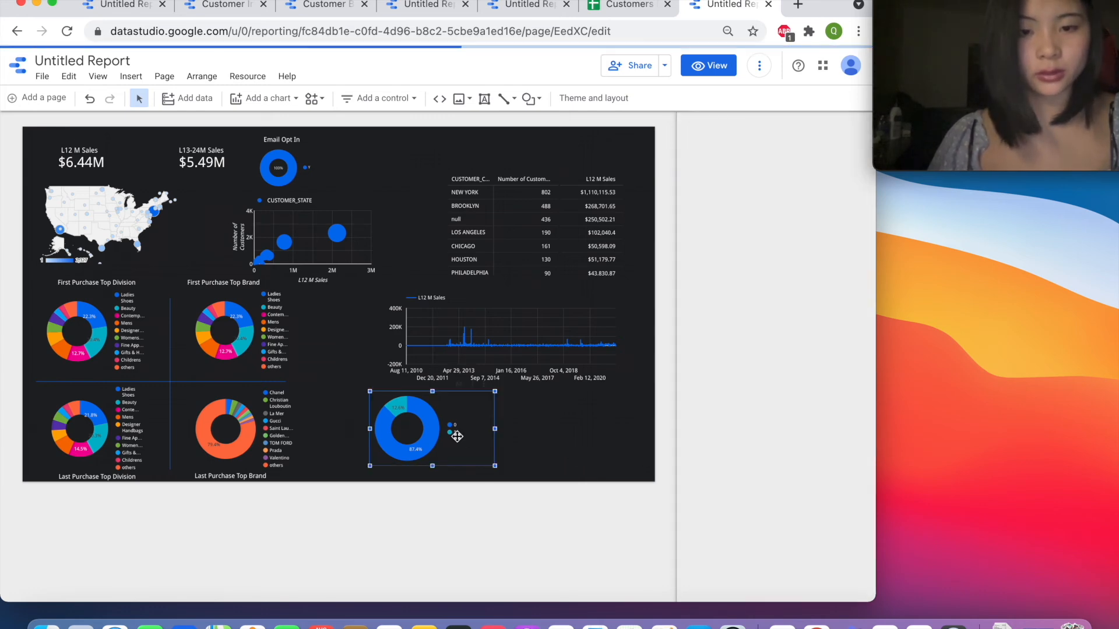
- Insert a similarly sized donut chart to the right of the 12_MONTH_FLAG donut, with 3_MONTH_FLAG as dimension and Record Count as metric
click(266, 100)
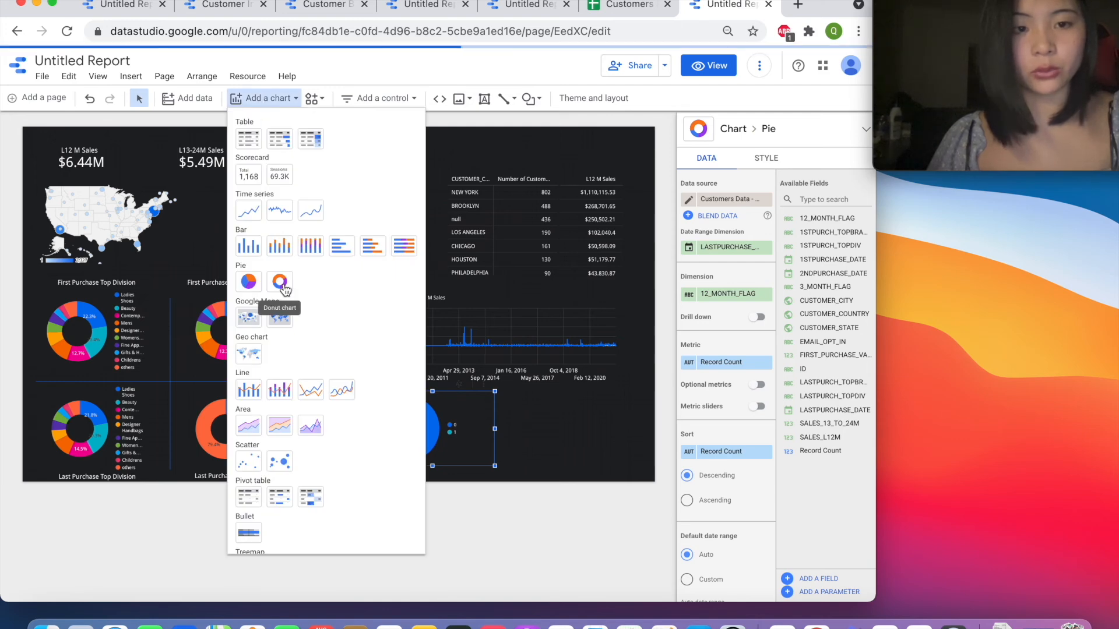
click(282, 284)
click(501, 388)
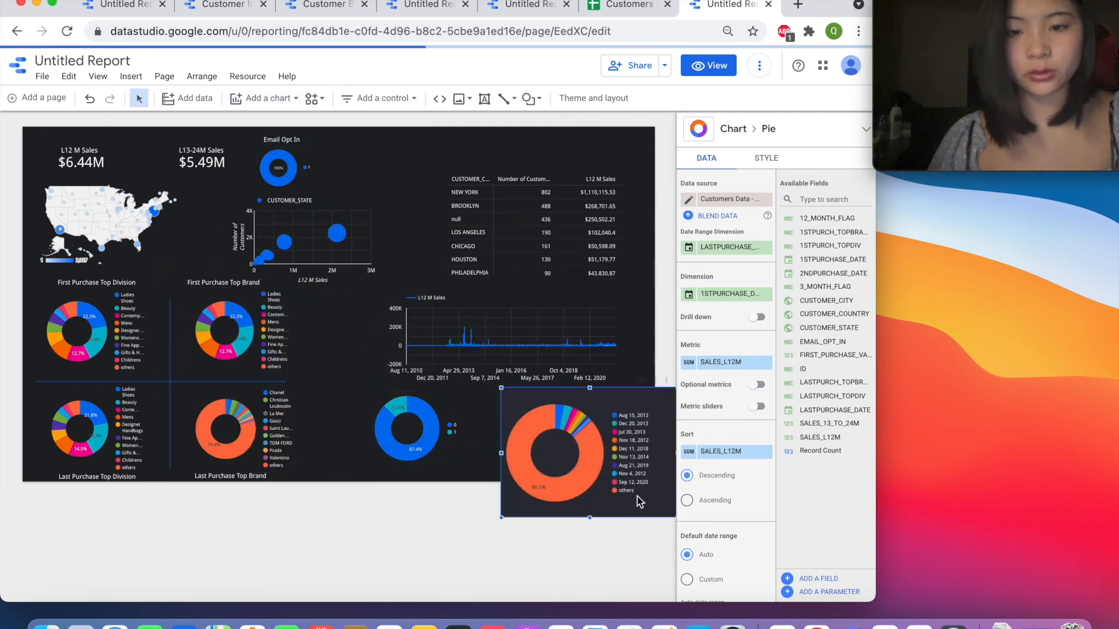
drag(590, 518, 546, 441)
drag(633, 435, 605, 404)
drag(576, 478, 577, 470)
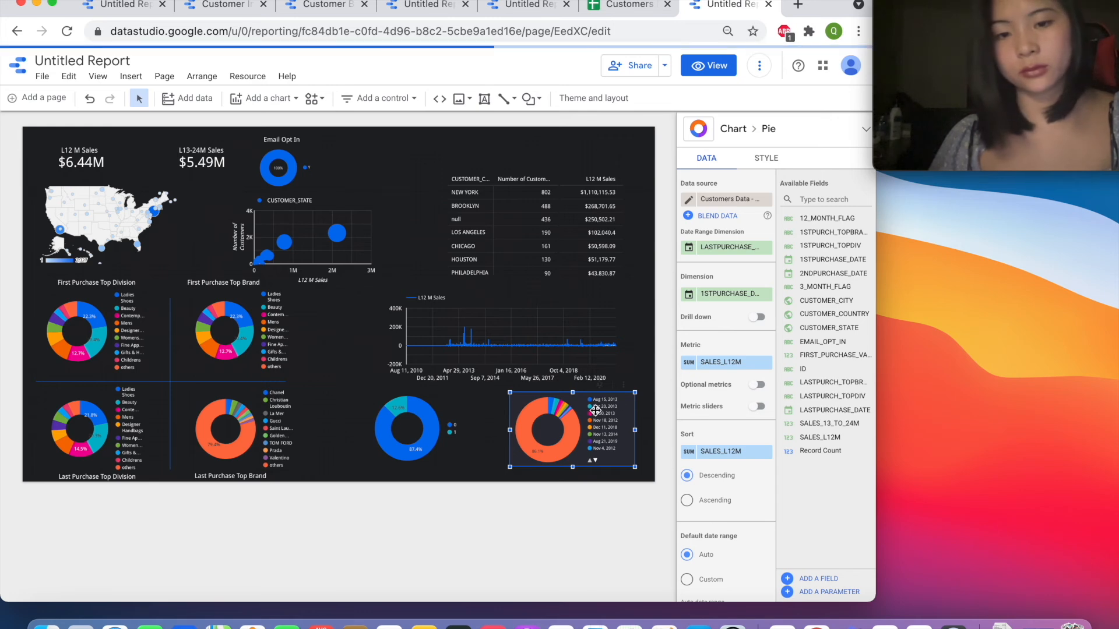
drag(595, 410, 591, 410)
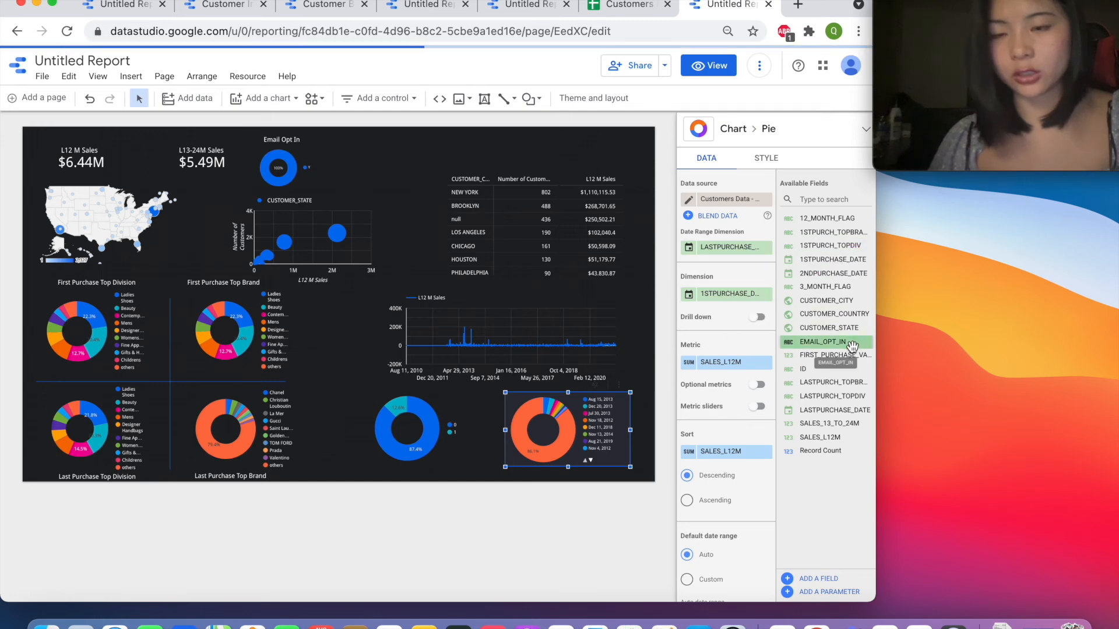
drag(790, 291, 725, 294)
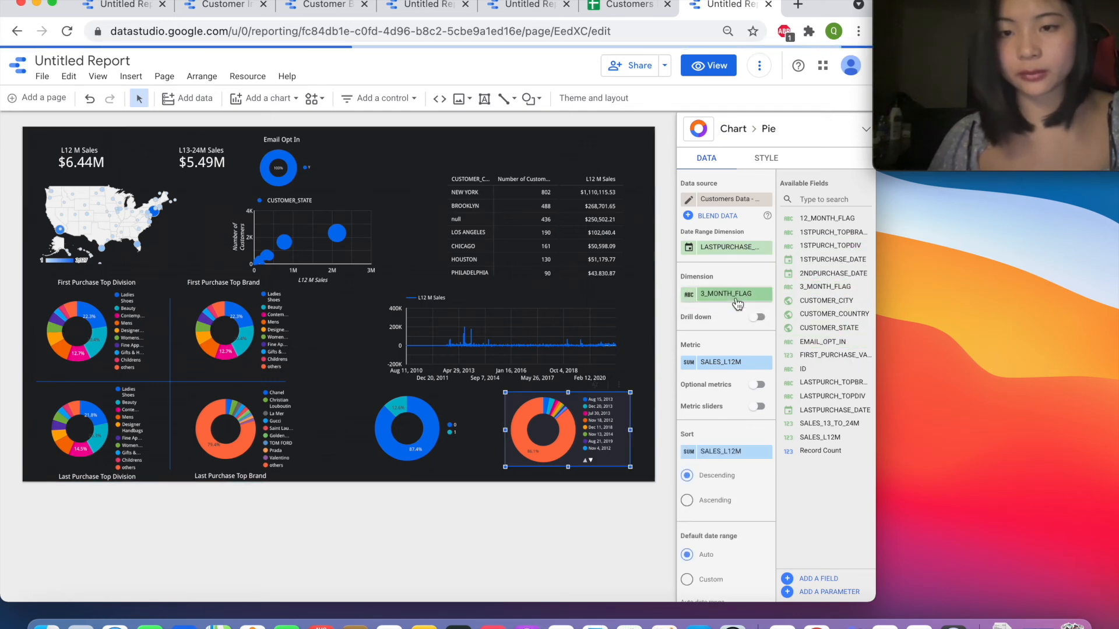
drag(819, 451, 715, 366)
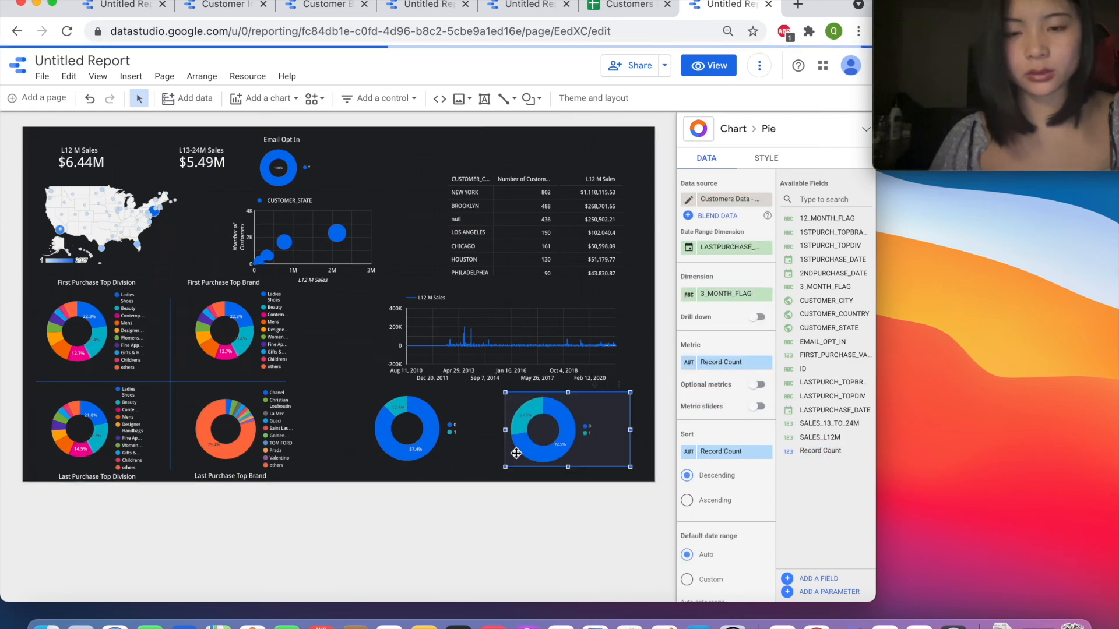
- Make the background and border of the 3_MONTH_FLAG donut chart transparent
click(771, 165)
scroll(723, 445, down, 5)
click(723, 446)
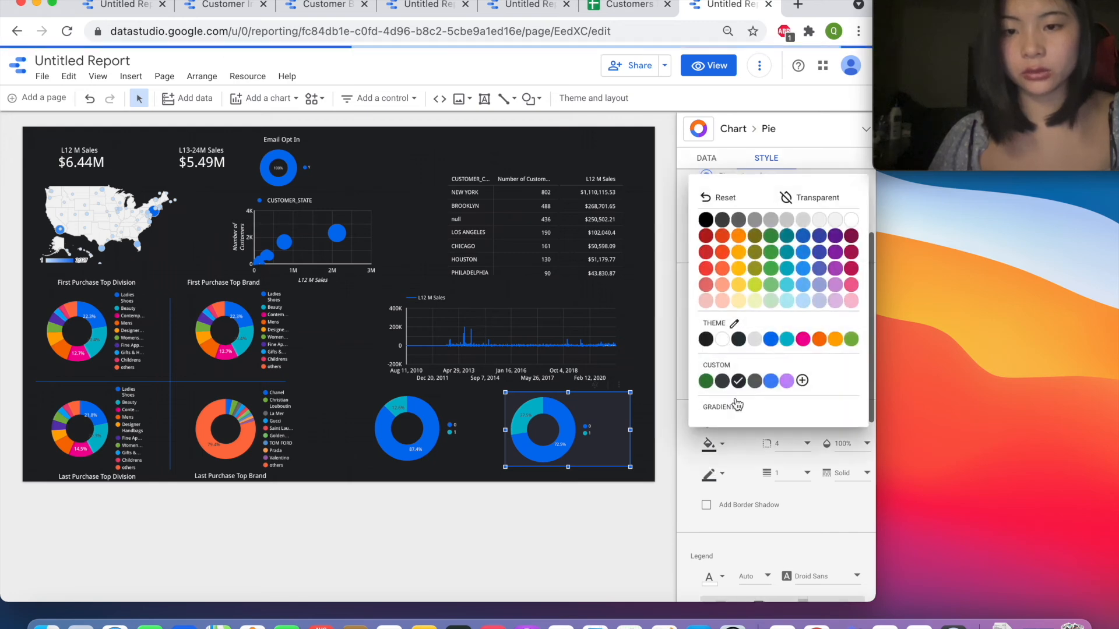
click(804, 205)
click(712, 483)
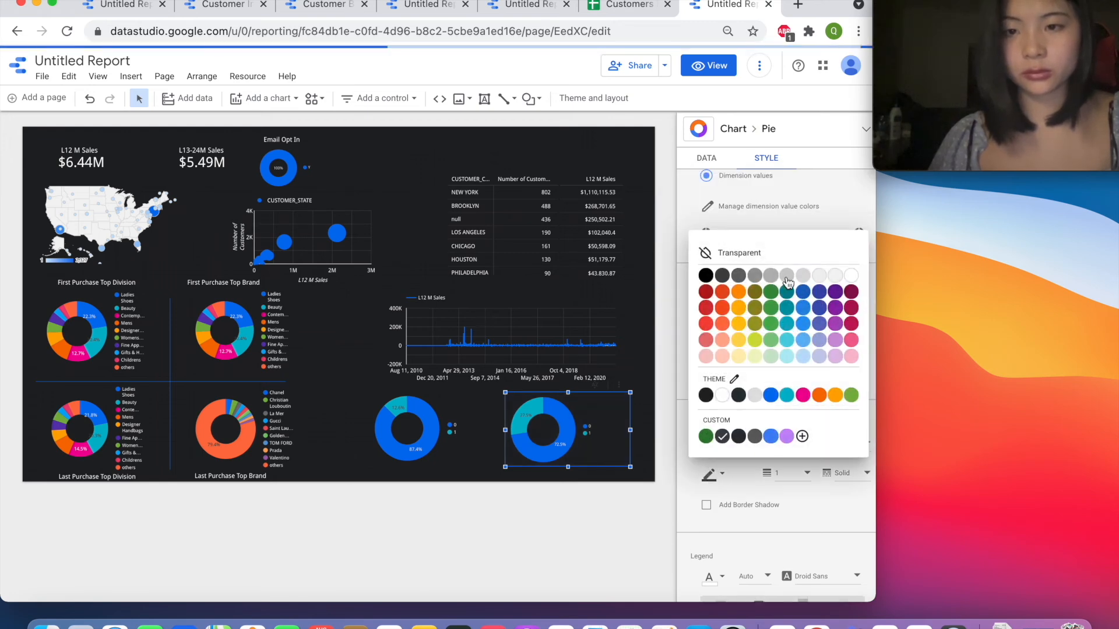
click(770, 261)
click(461, 472)
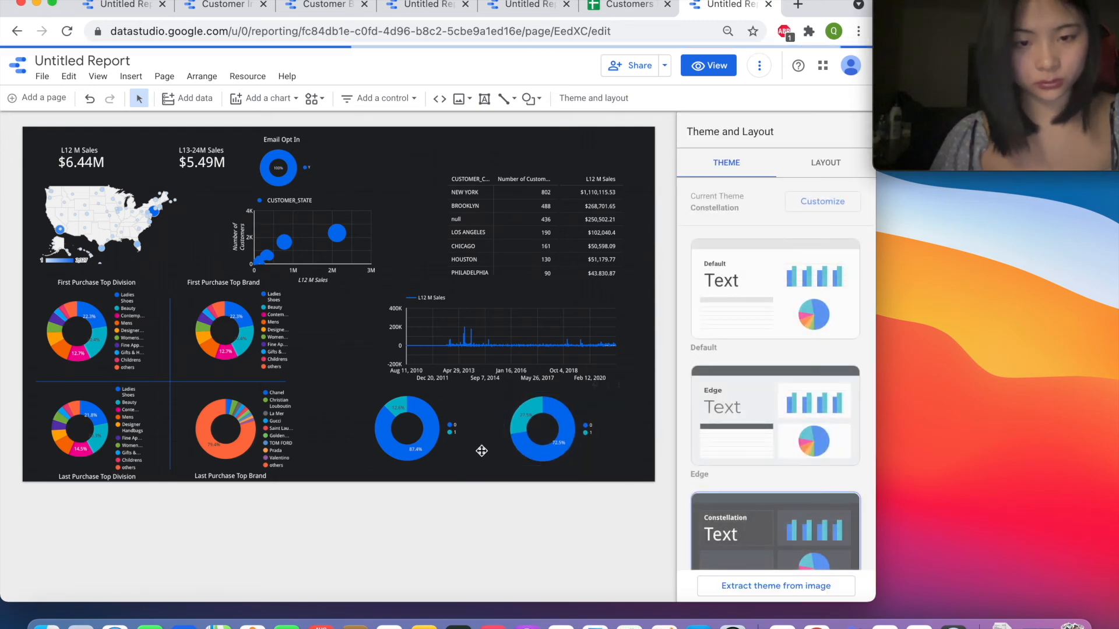
- Move the 12_MONTH_FLAG and 3_MONTH_FLAG donut charts slightly down to make room for titles above them
click(441, 400)
drag(442, 400, 444, 406)
click(558, 426)
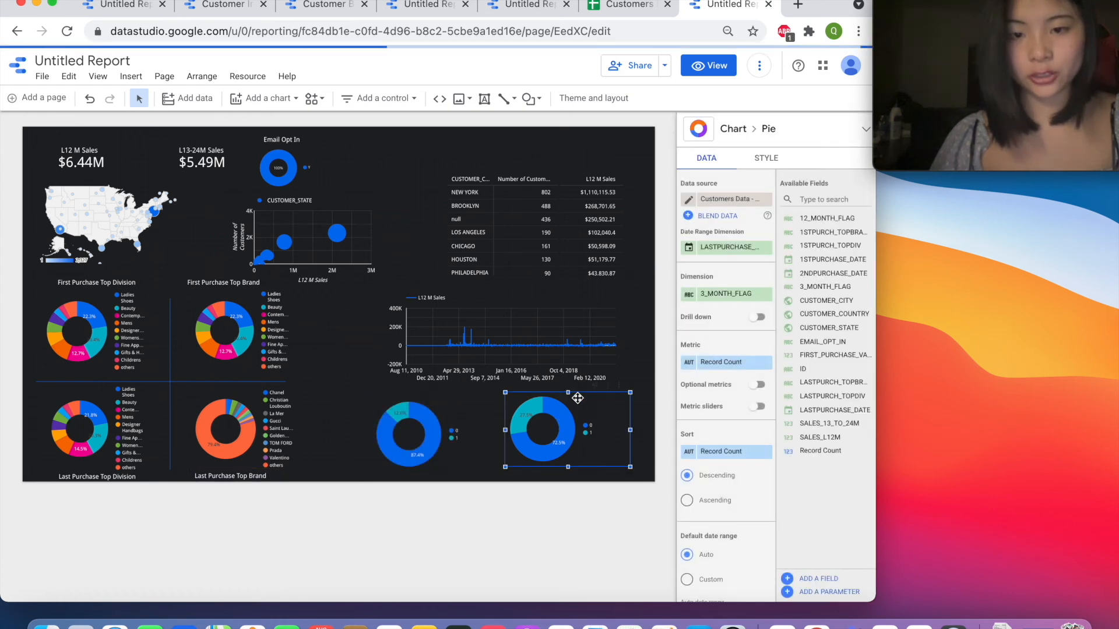
drag(579, 397, 588, 406)
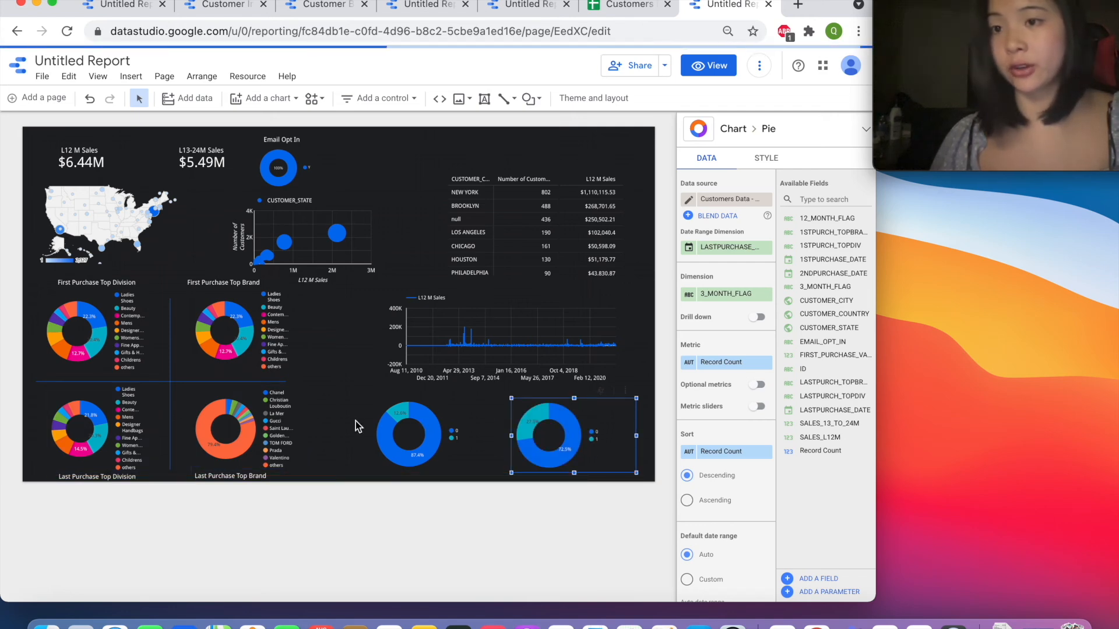
click(476, 496)
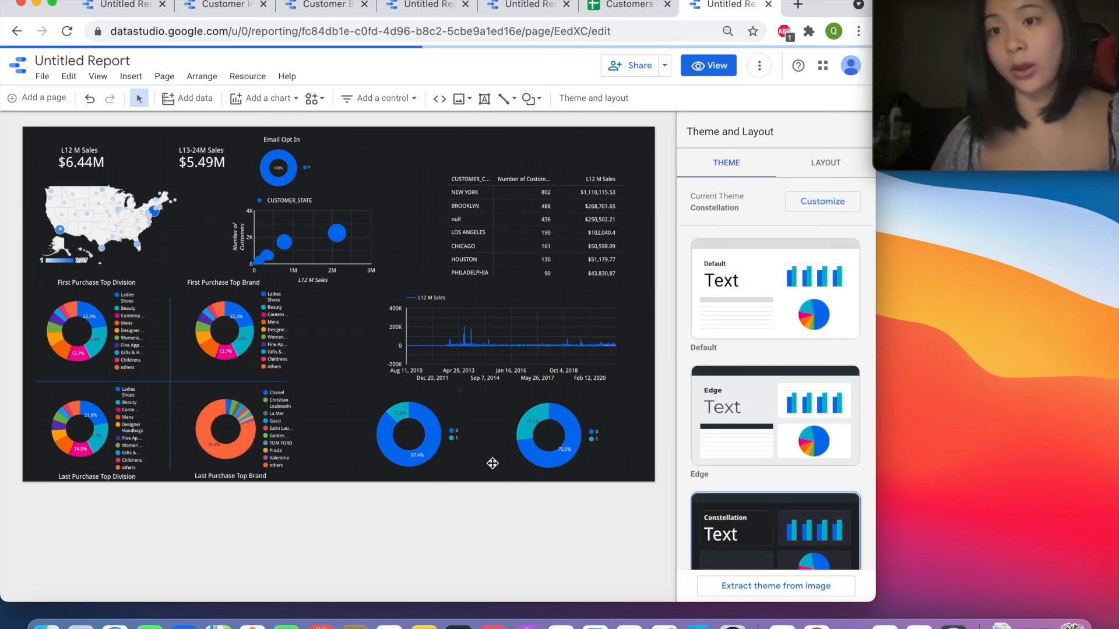
- Add a small text title reading "12 Month Flag" directly above the 12_MONTH_FLAG donut, with its box fitted to the text
click(486, 100)
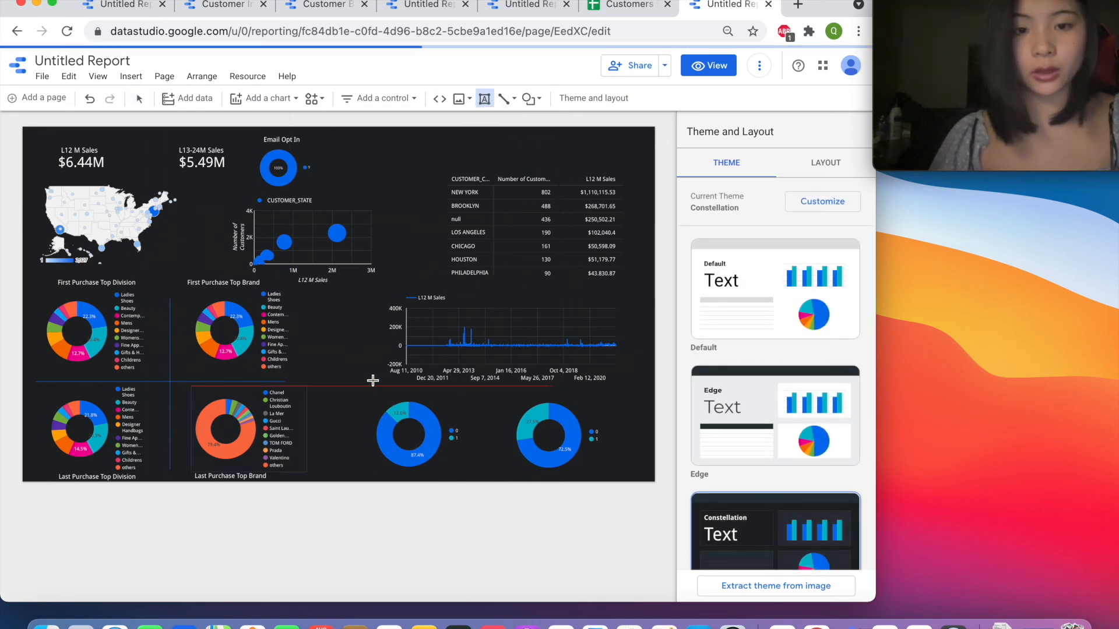
drag(356, 384, 462, 400)
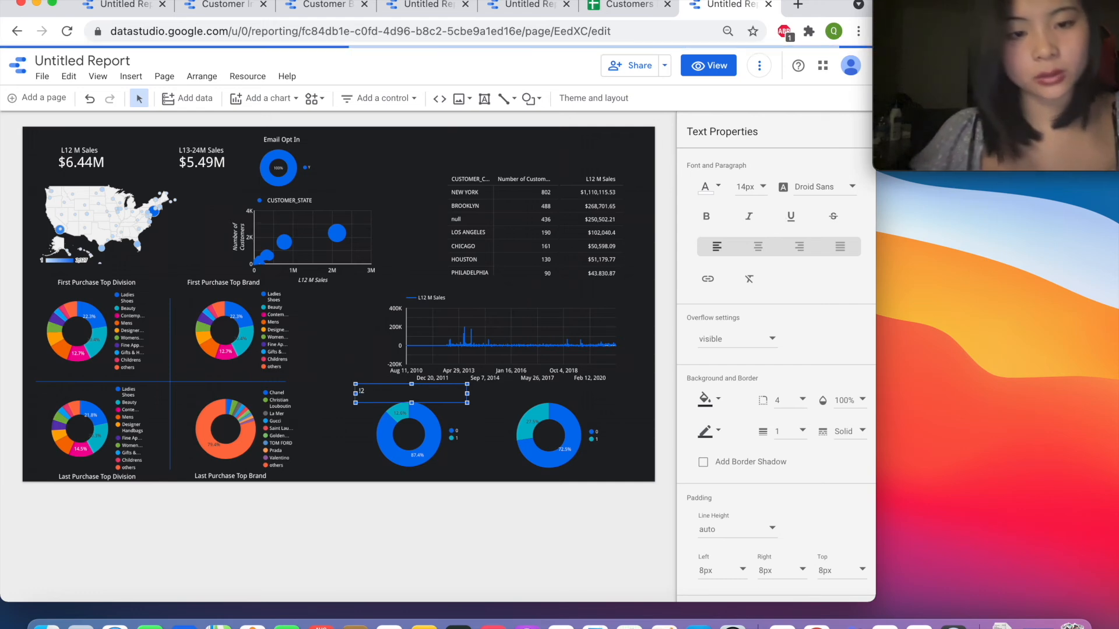
text(M)
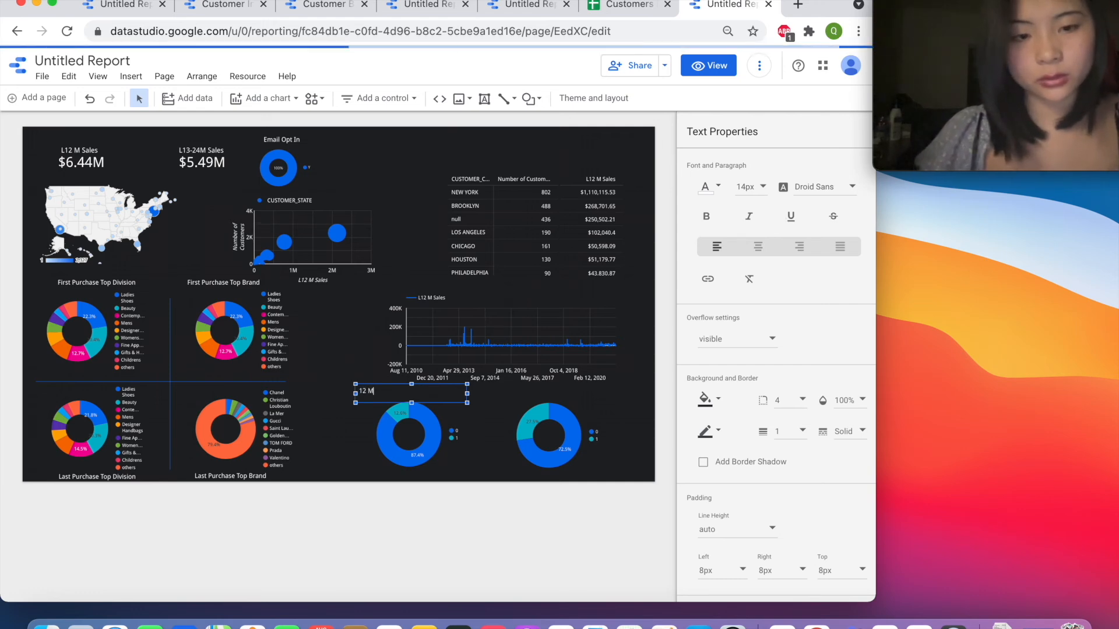
text( Mon)
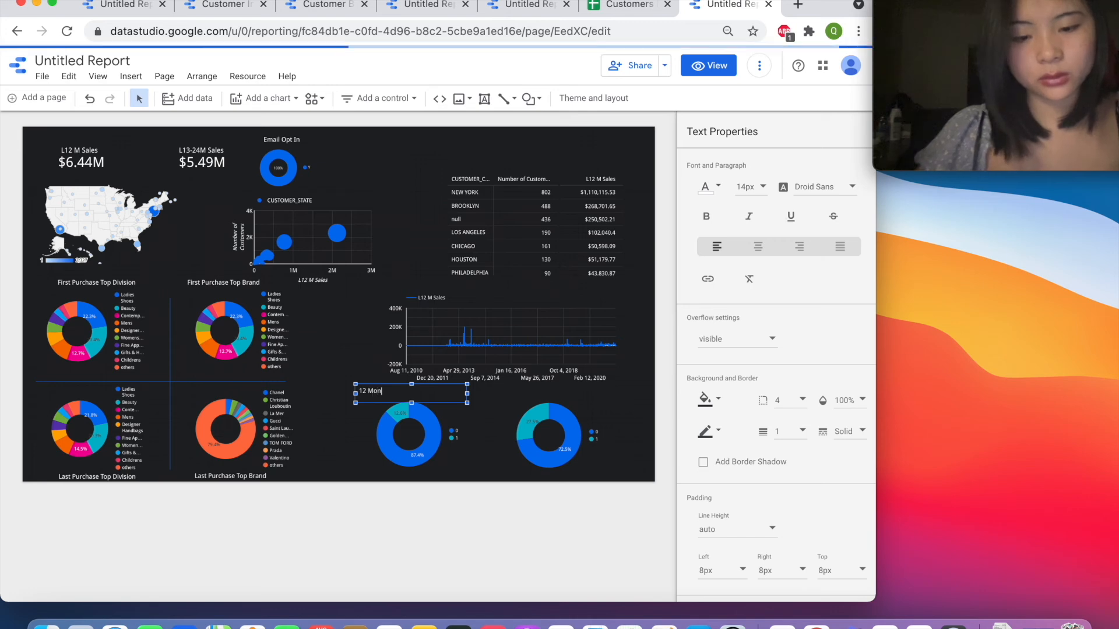
text(th Fla)
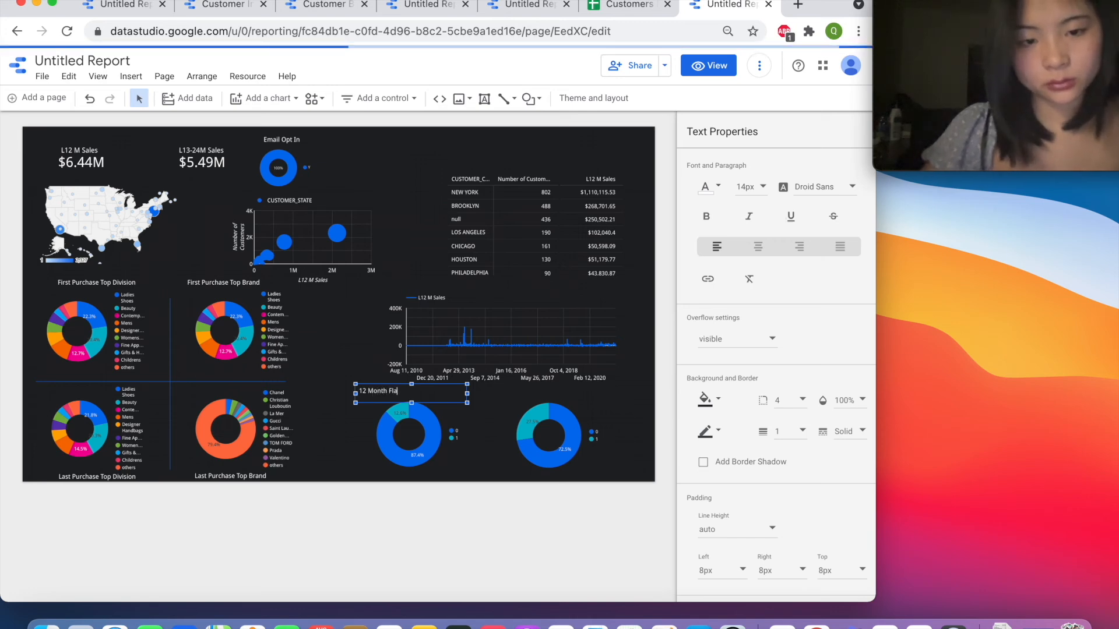
drag(469, 393, 412, 402)
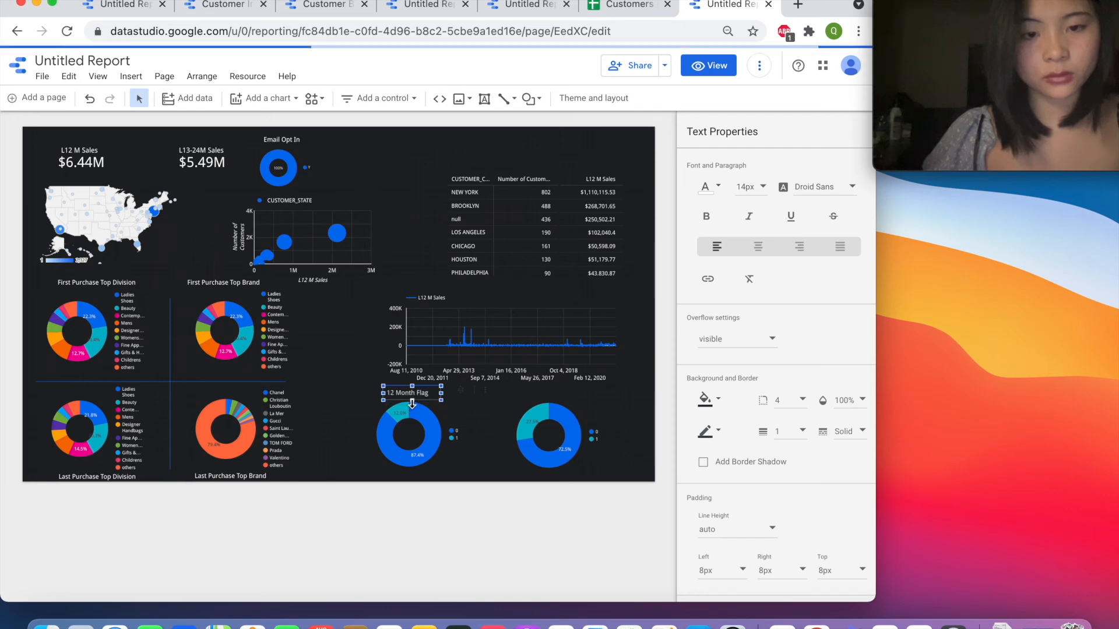
- Duplicate the "12 Month Flag" title, place the copy above the 3_MONTH_FLAG donut and change its text to "3 Month Flag"
click(486, 424)
click(617, 427)
click(453, 435)
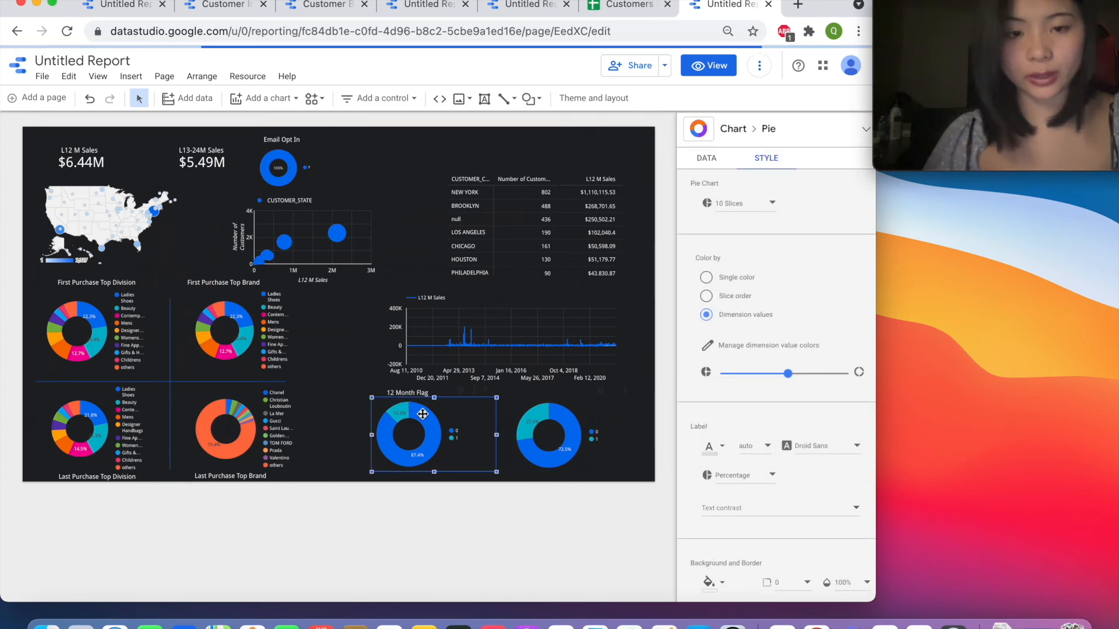
click(404, 386)
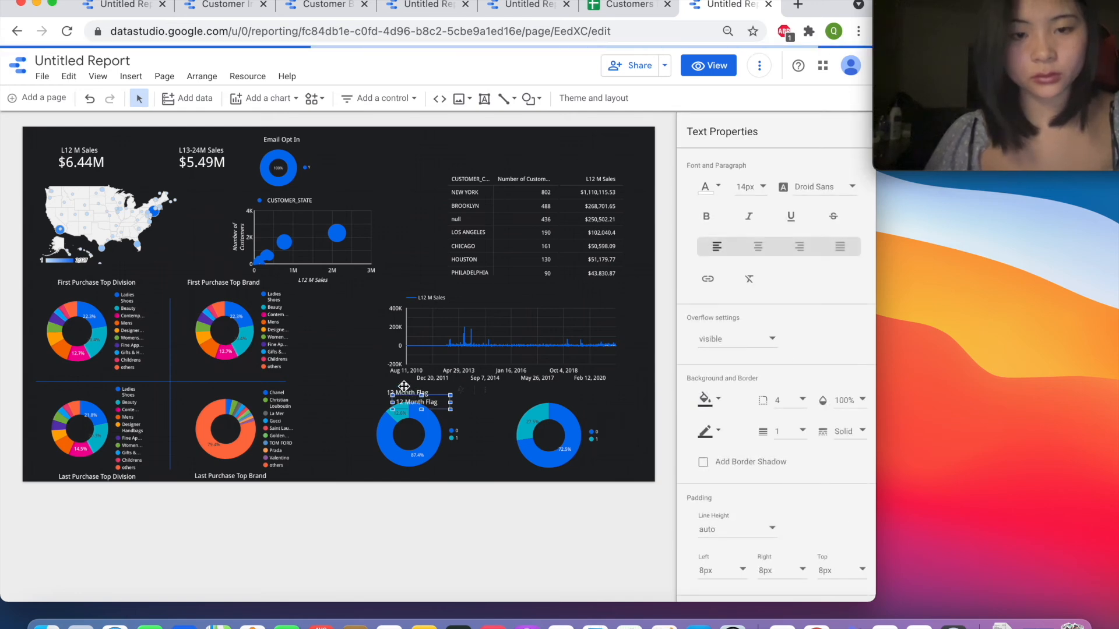
drag(403, 386, 568, 390)
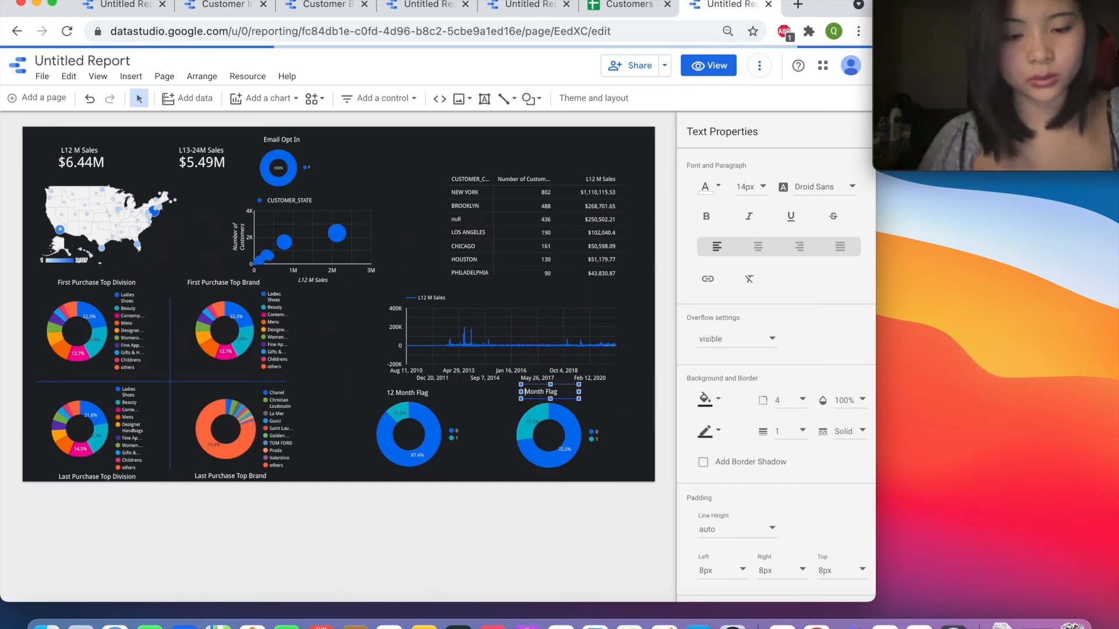
click(466, 482)
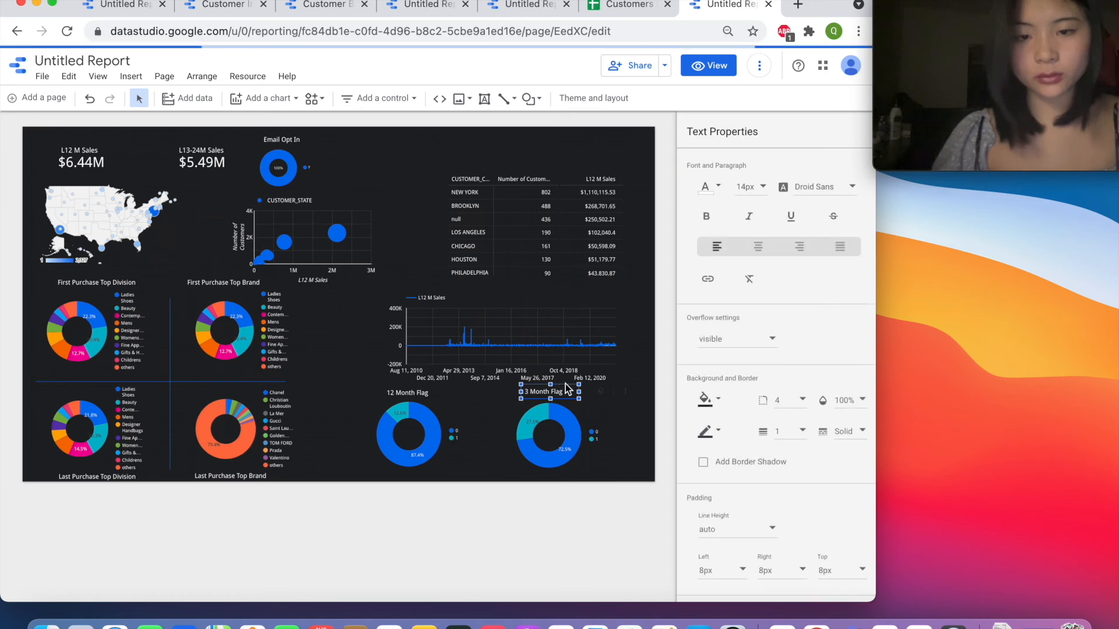
click(505, 484)
click(474, 438)
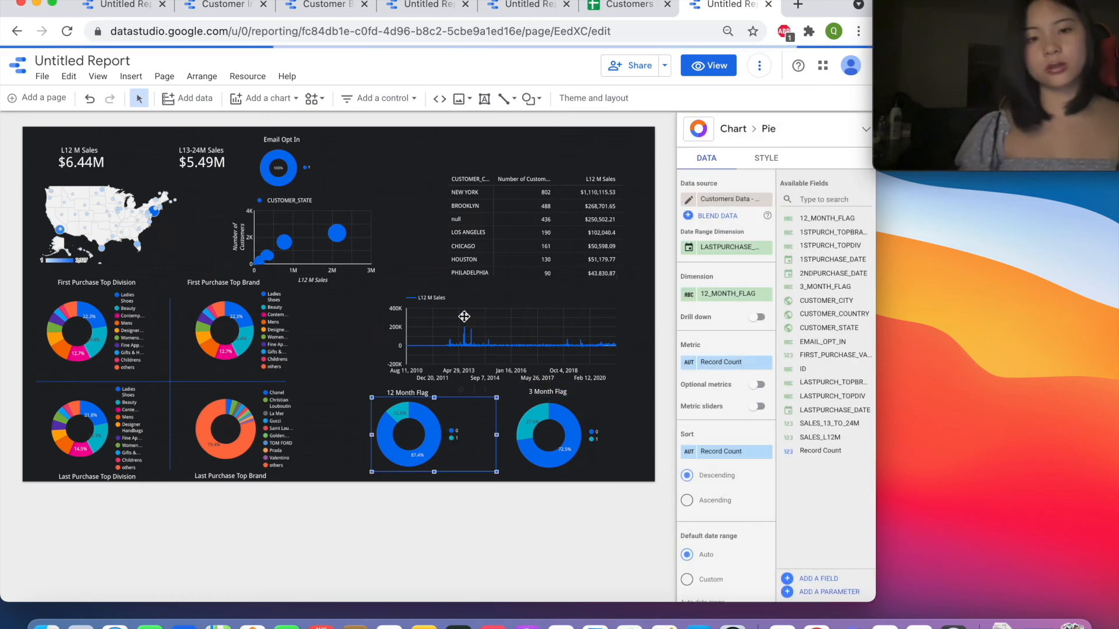
click(519, 468)
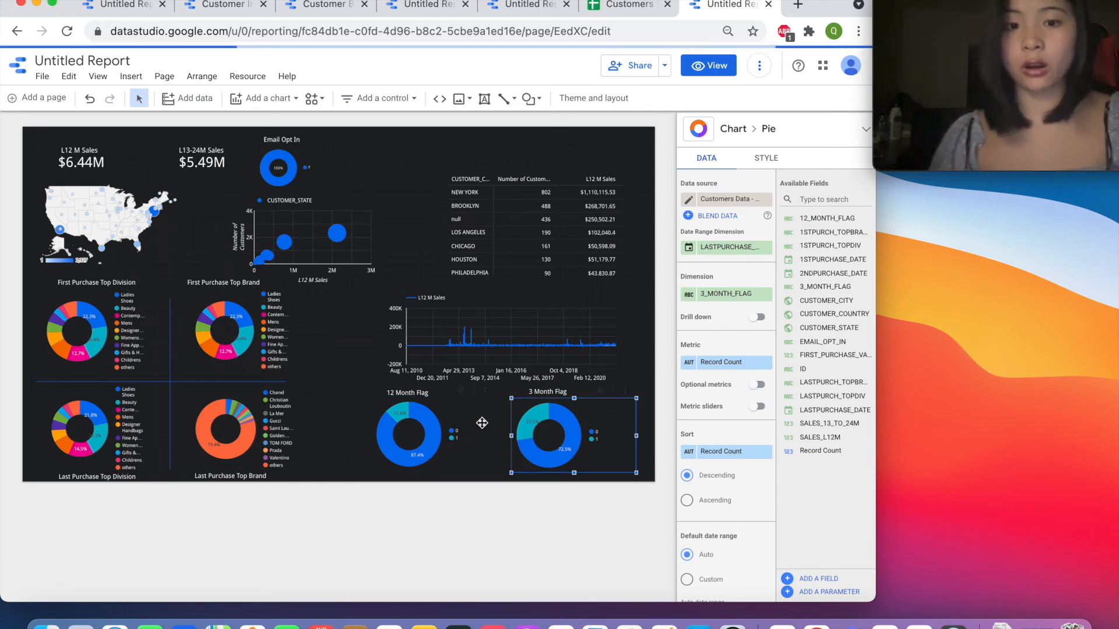
click(444, 450)
click(548, 438)
click(437, 435)
click(522, 436)
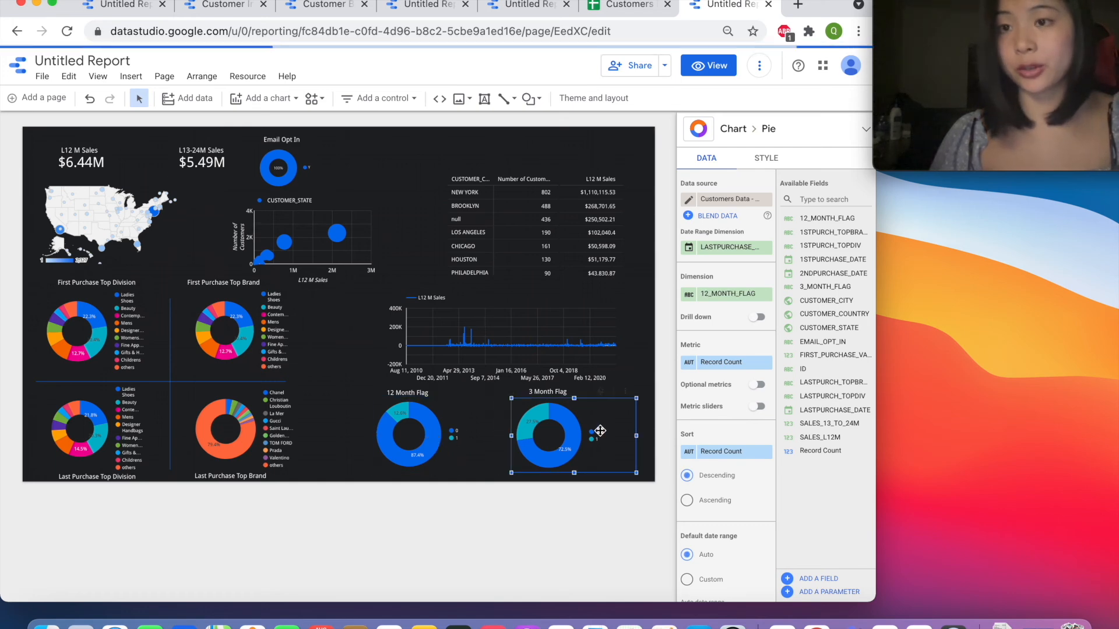
click(429, 448)
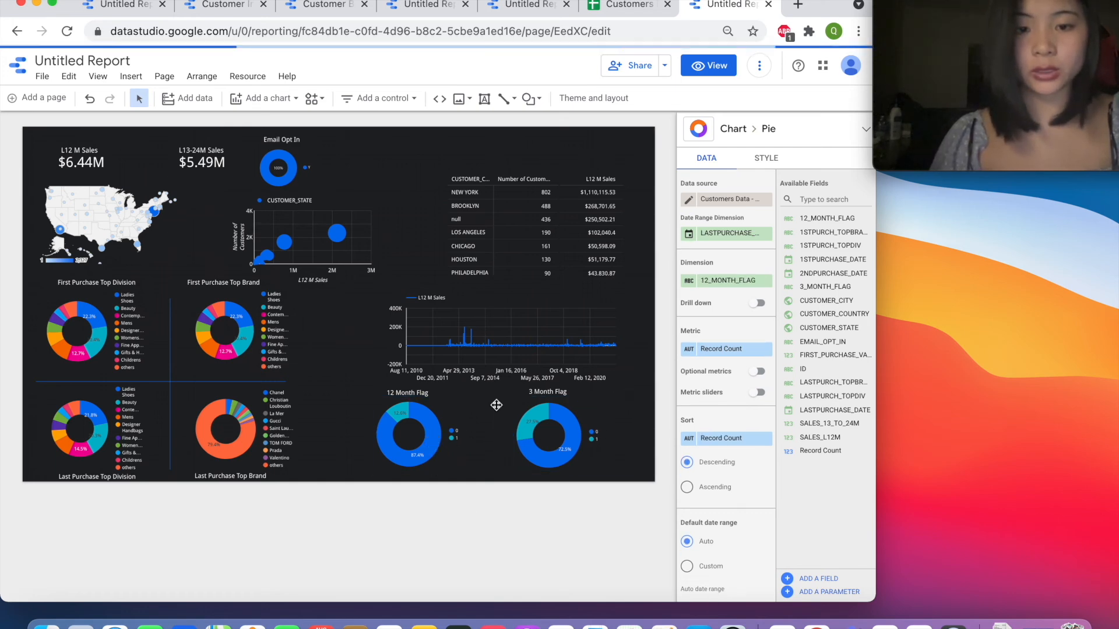
click(480, 438)
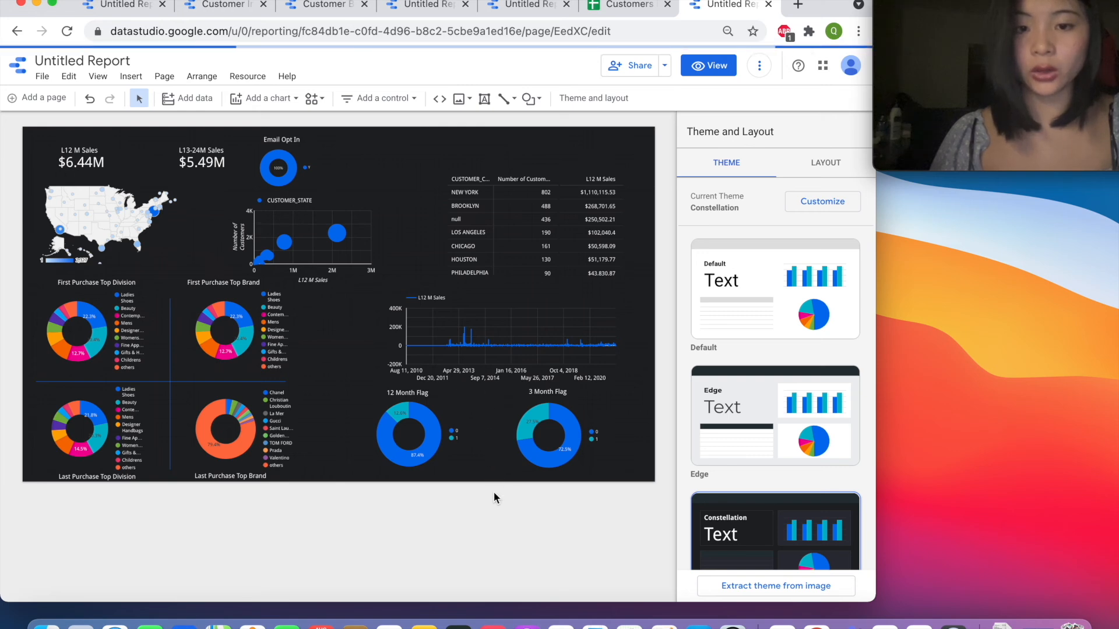
- Draw a vertical divider line between the two month-flag donuts, about as tall as the donuts, and color it blue
click(508, 103)
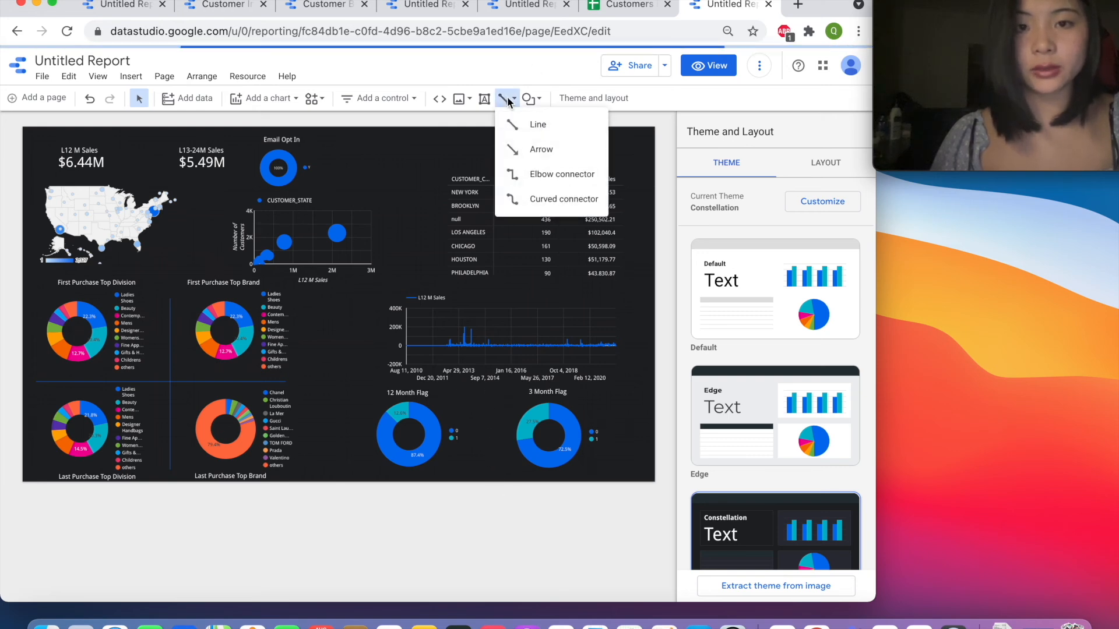
click(524, 132)
drag(505, 286, 502, 397)
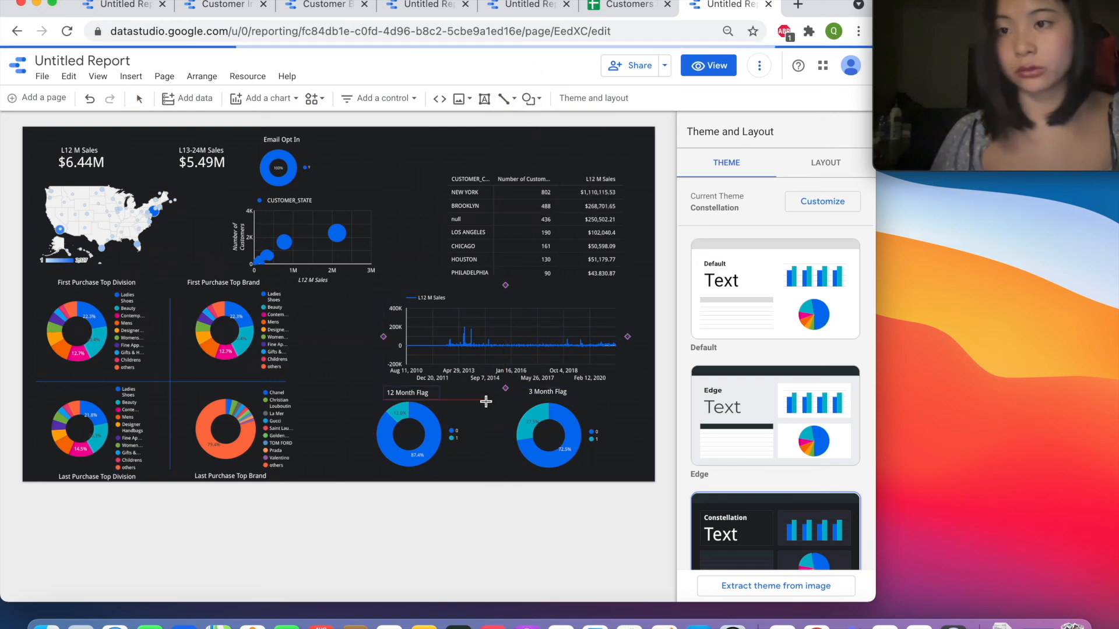
drag(486, 403, 487, 472)
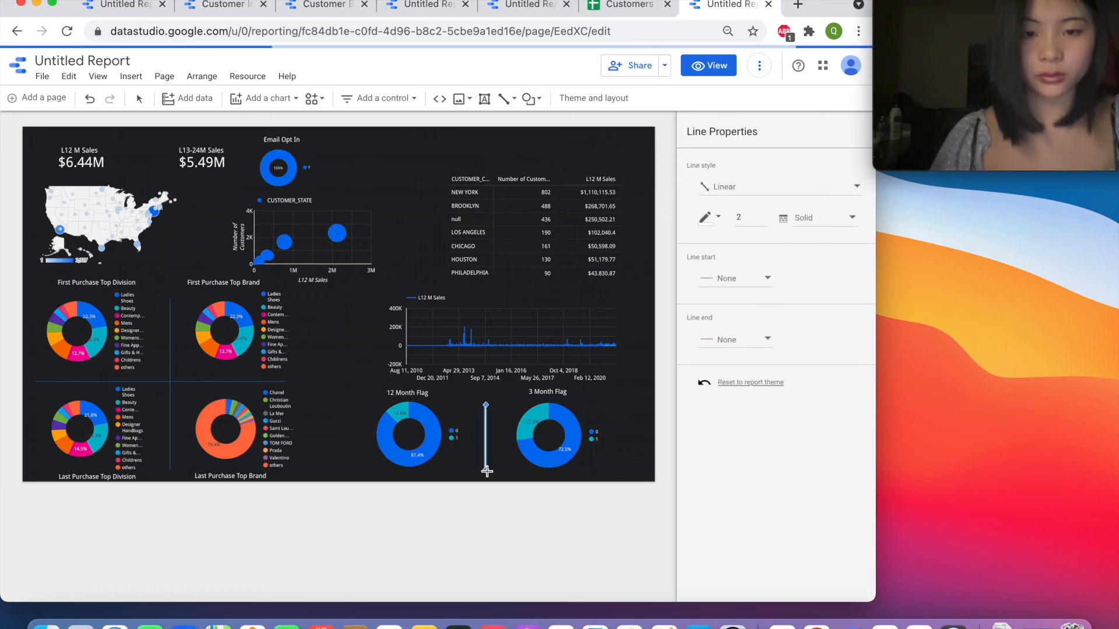
click(717, 217)
click(779, 387)
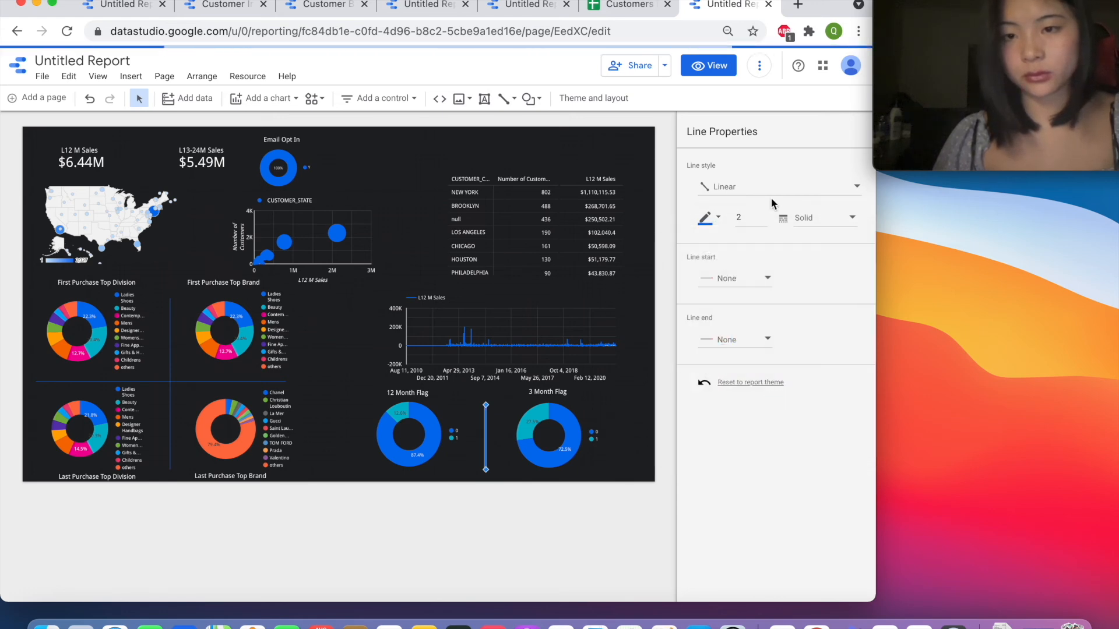
click(618, 435)
click(476, 501)
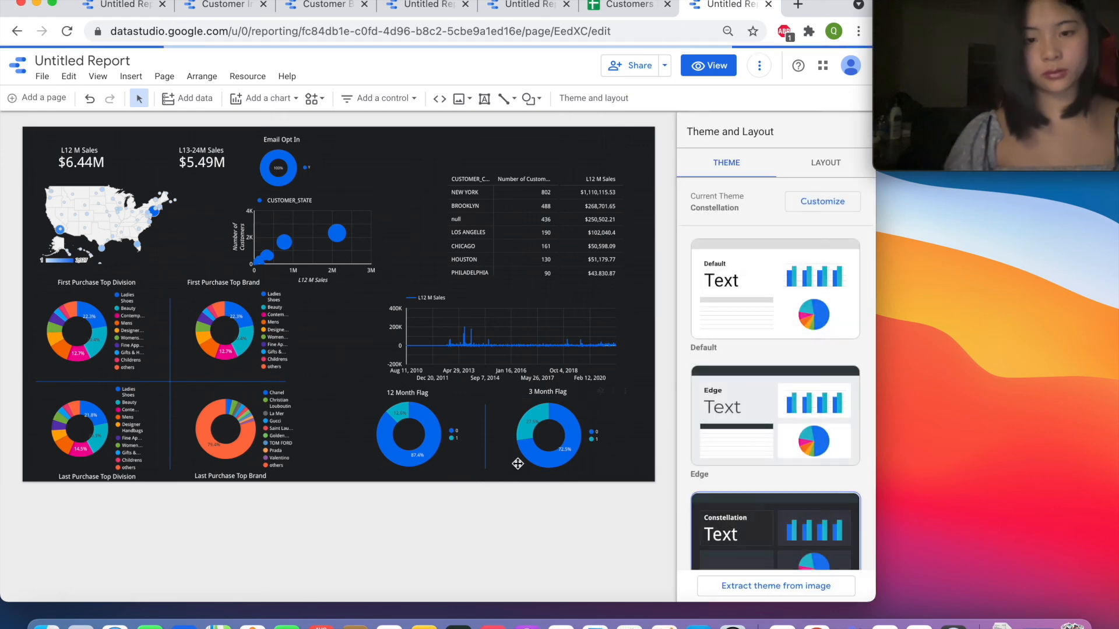
click(573, 422)
click(468, 488)
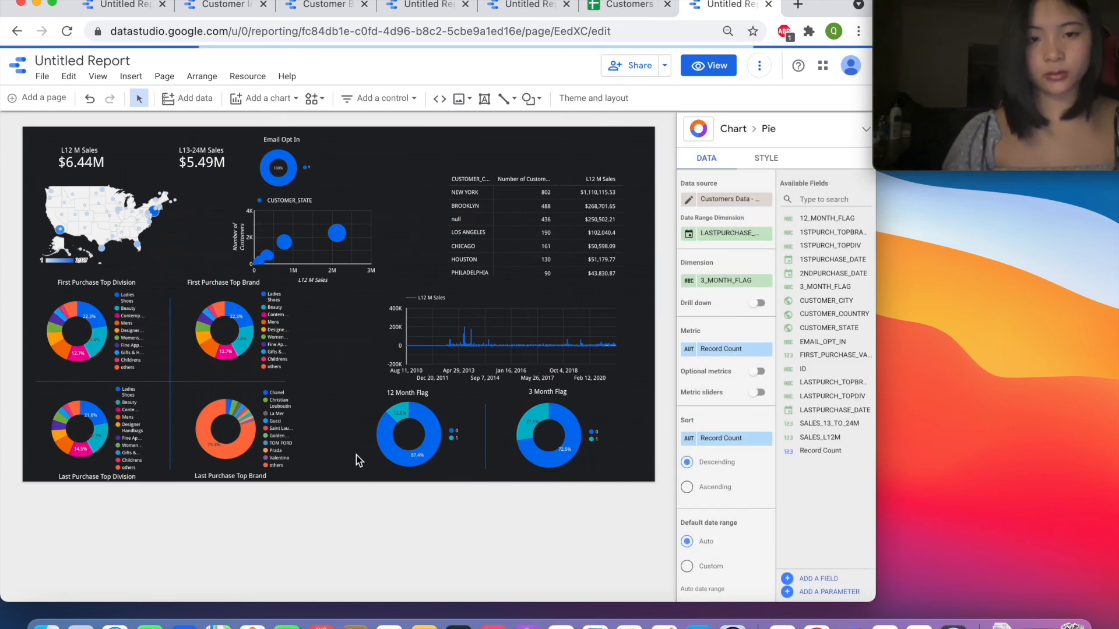
click(411, 431)
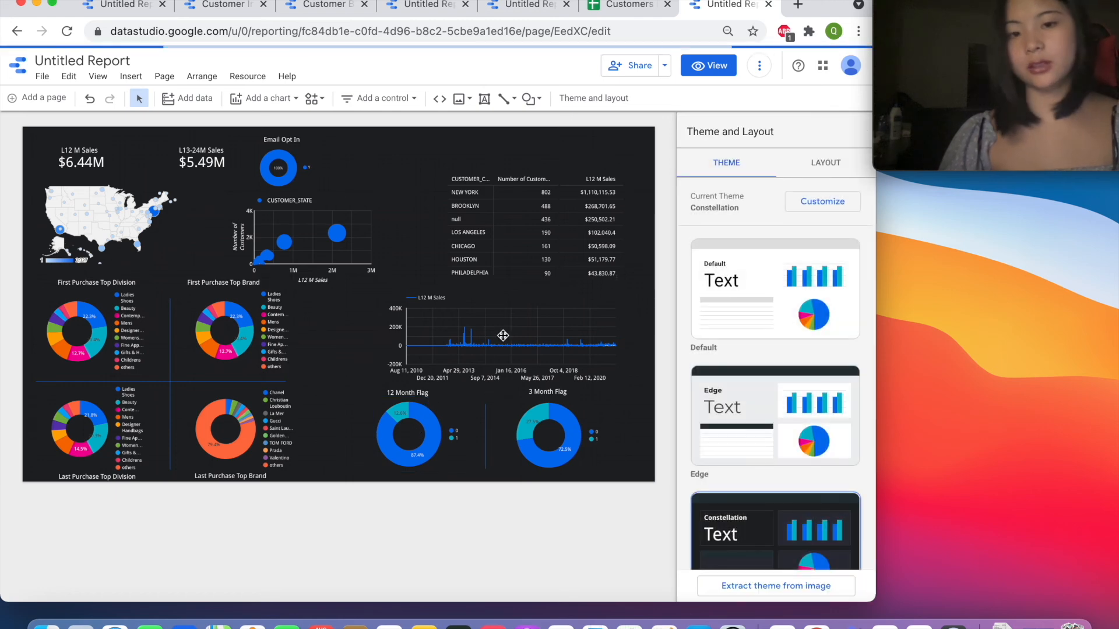
click(518, 296)
drag(522, 290, 524, 295)
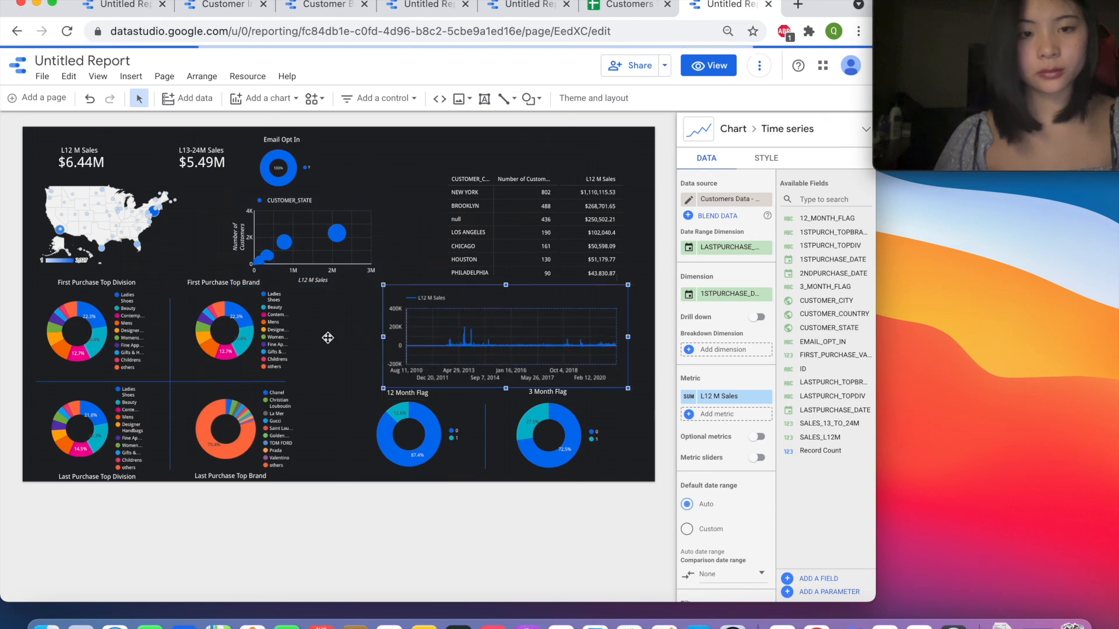
click(325, 341)
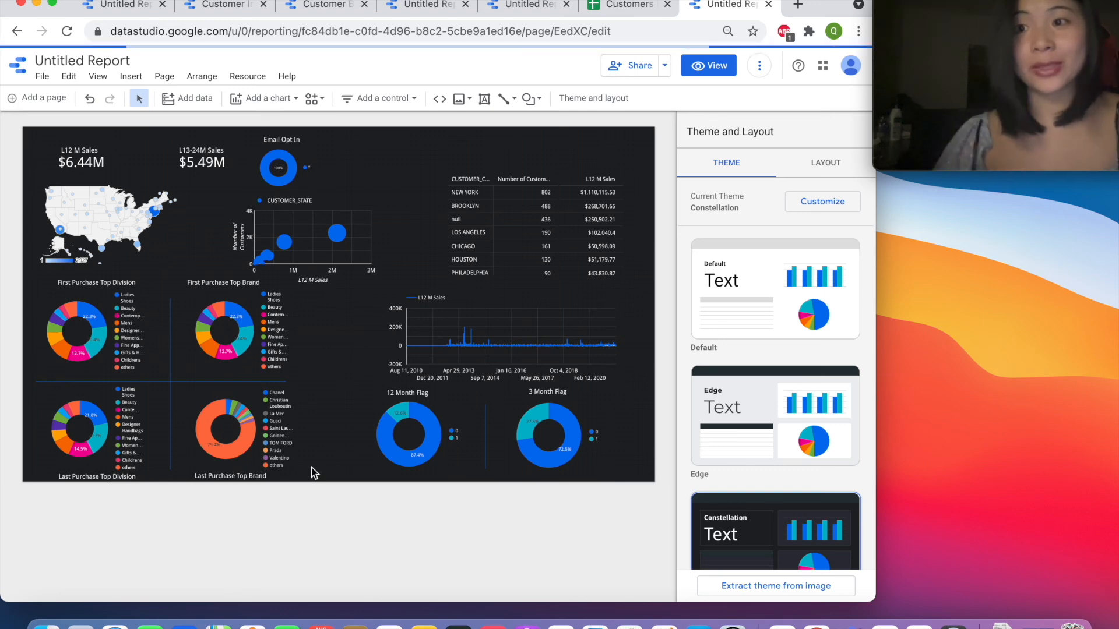
- Turn on the Apply filter interaction for the United States customer map
click(133, 219)
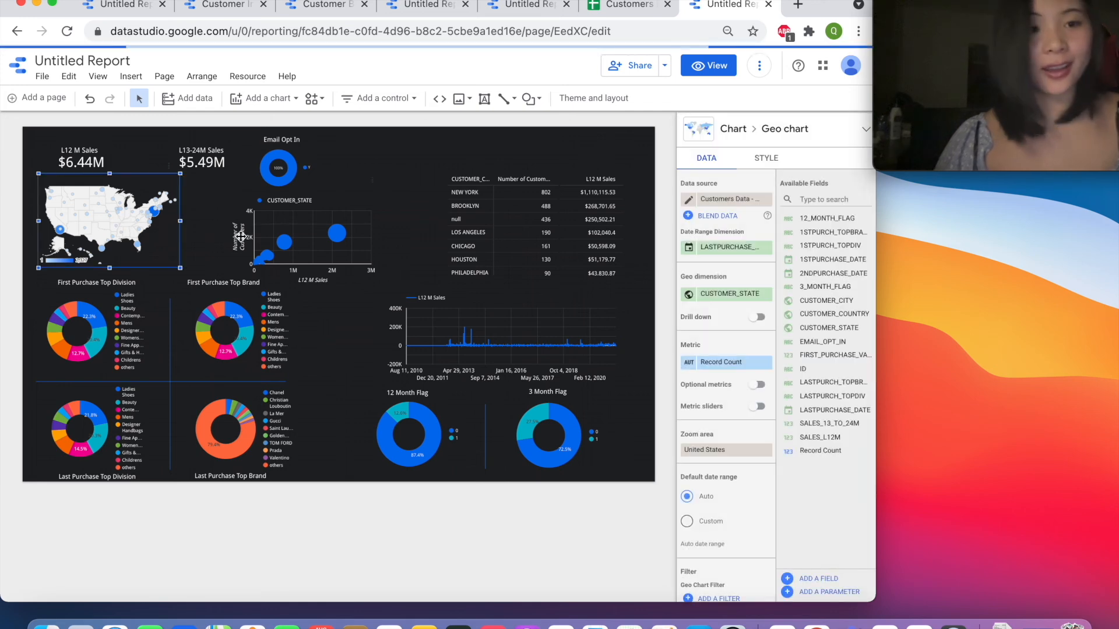
click(98, 164)
click(114, 218)
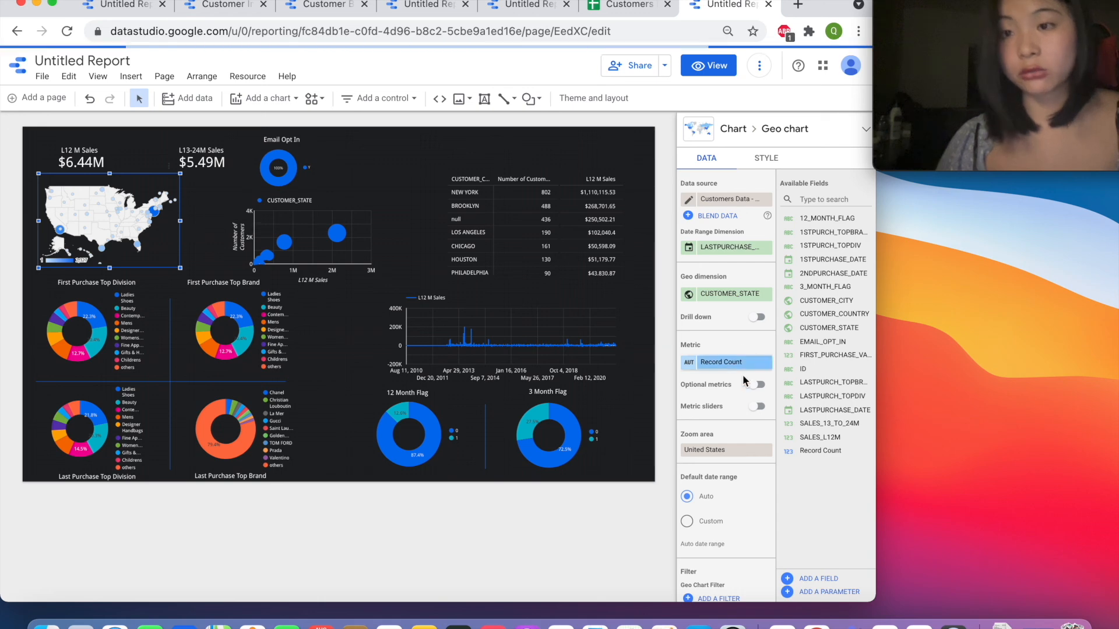
scroll(740, 393, down, 5)
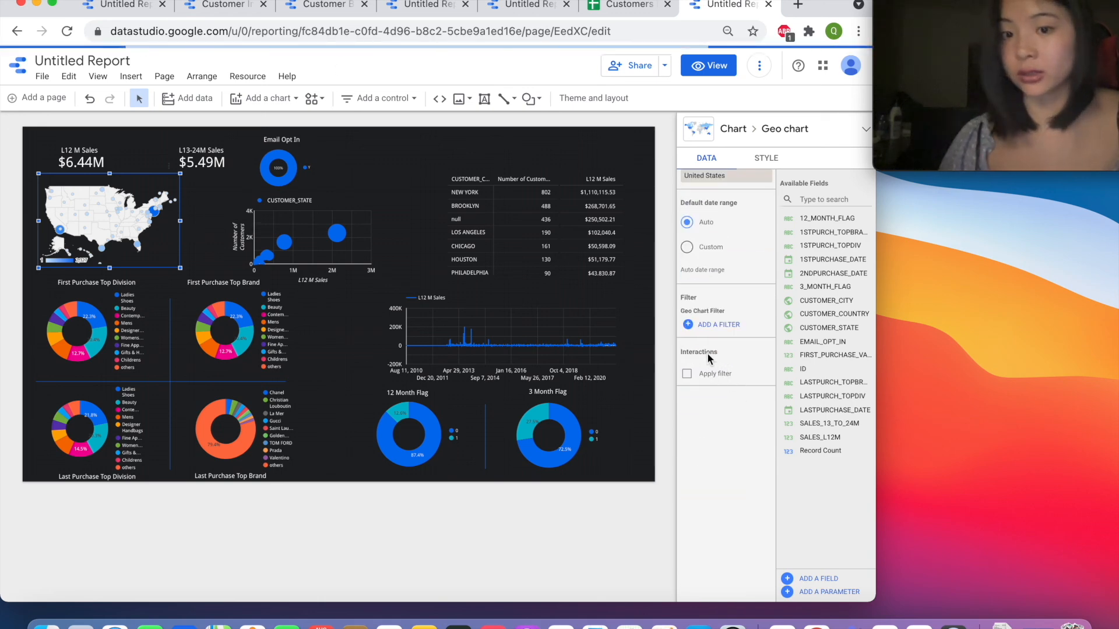
click(687, 375)
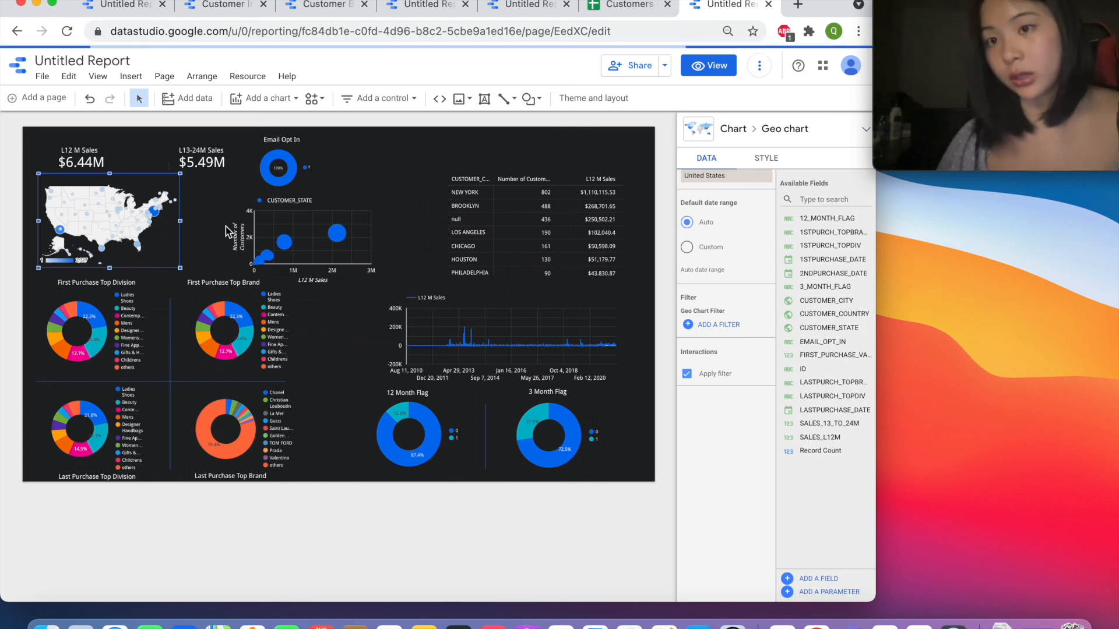
click(81, 159)
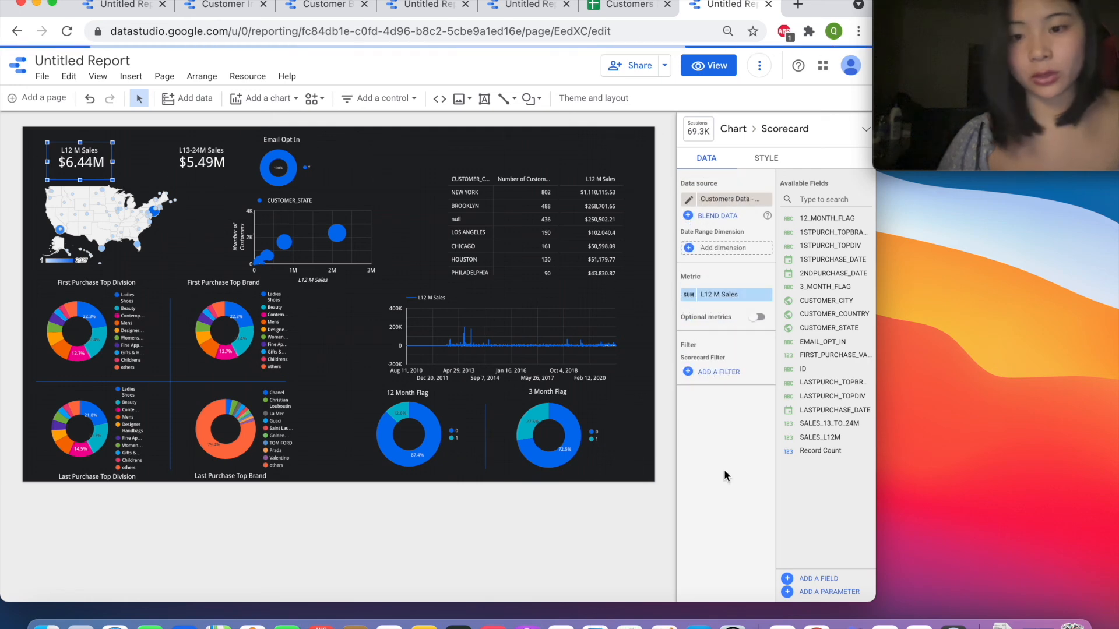
- Turn on the Apply filter interaction for the Email Opt In donut, the customer-state scatter chart and the city pivot table
click(278, 167)
scroll(710, 494, down, 5)
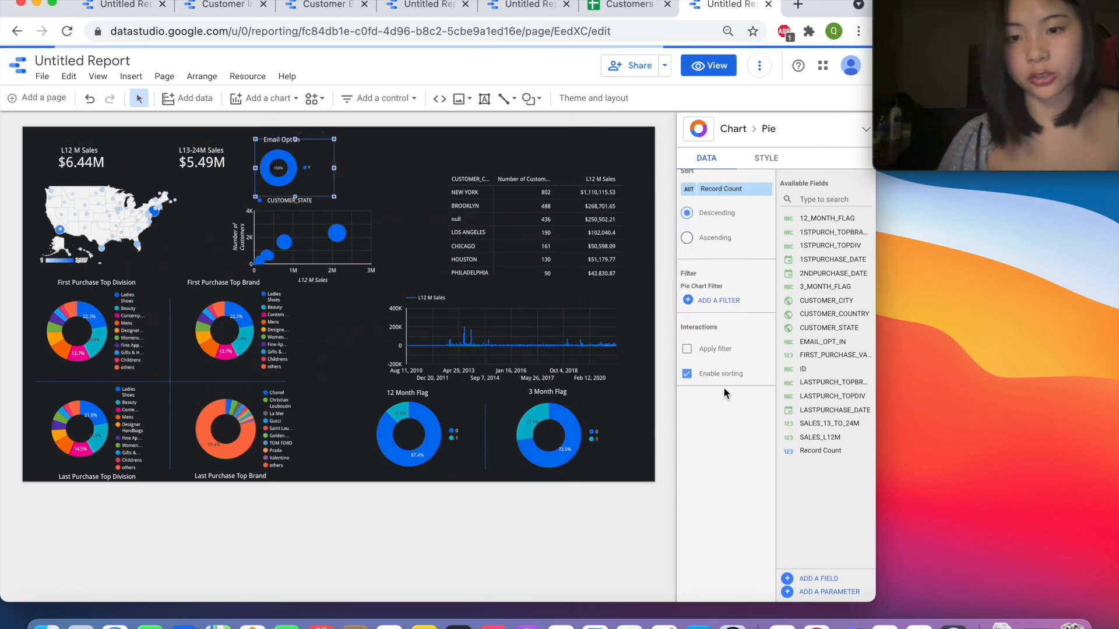
click(348, 241)
scroll(772, 496, down, 2)
scroll(772, 496, down, 5)
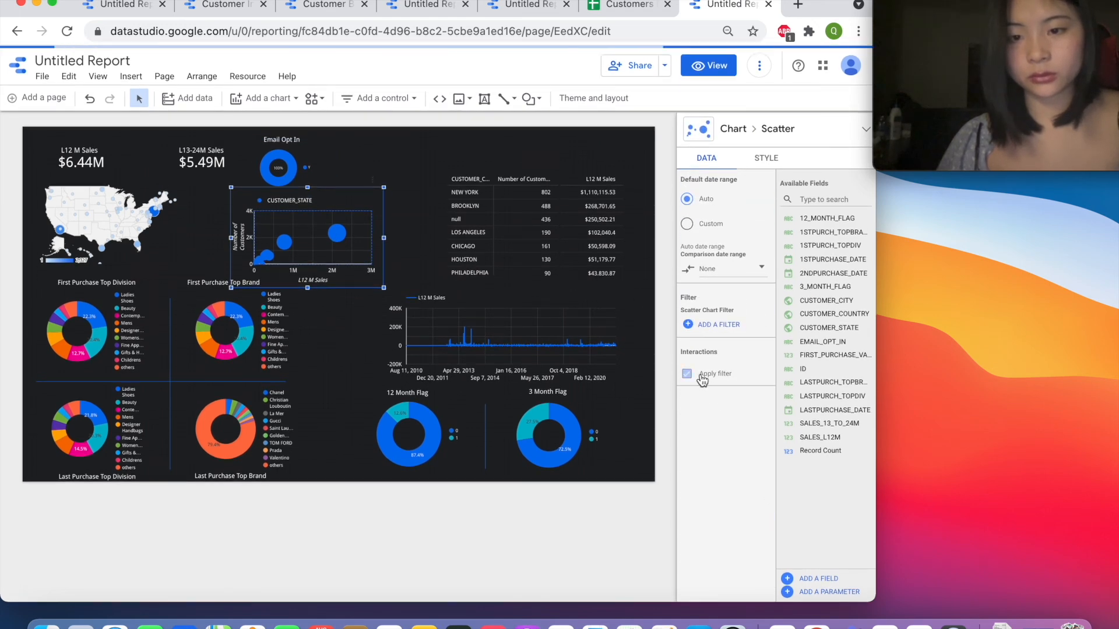
click(583, 271)
scroll(716, 425, down, 8)
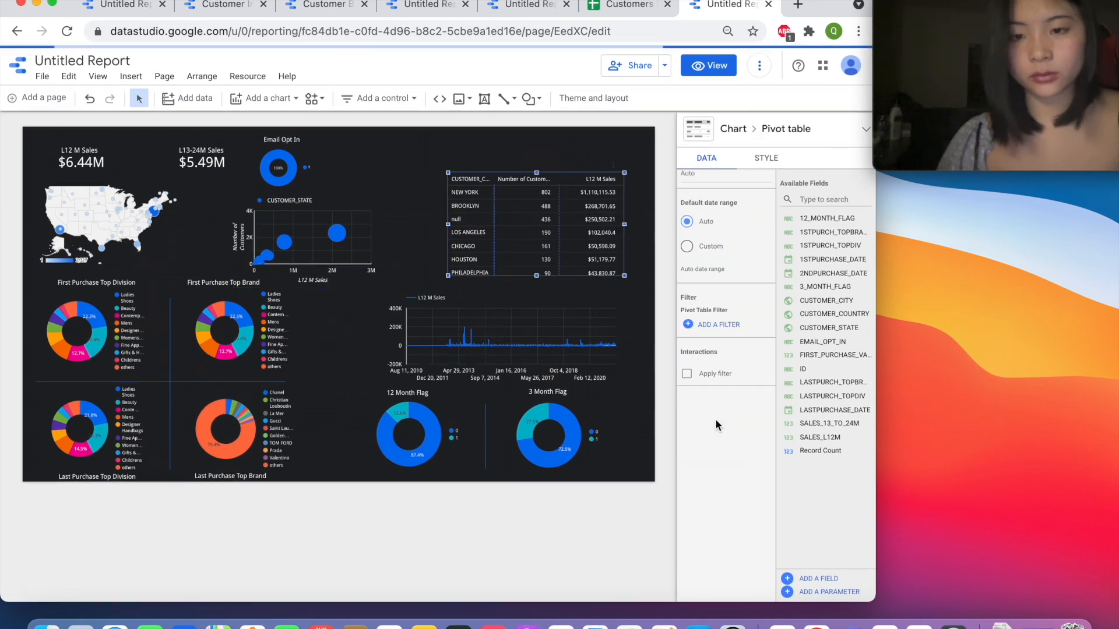
click(687, 374)
- Ungroup the four first- and last-purchase donuts from their titles and divider lines
click(95, 338)
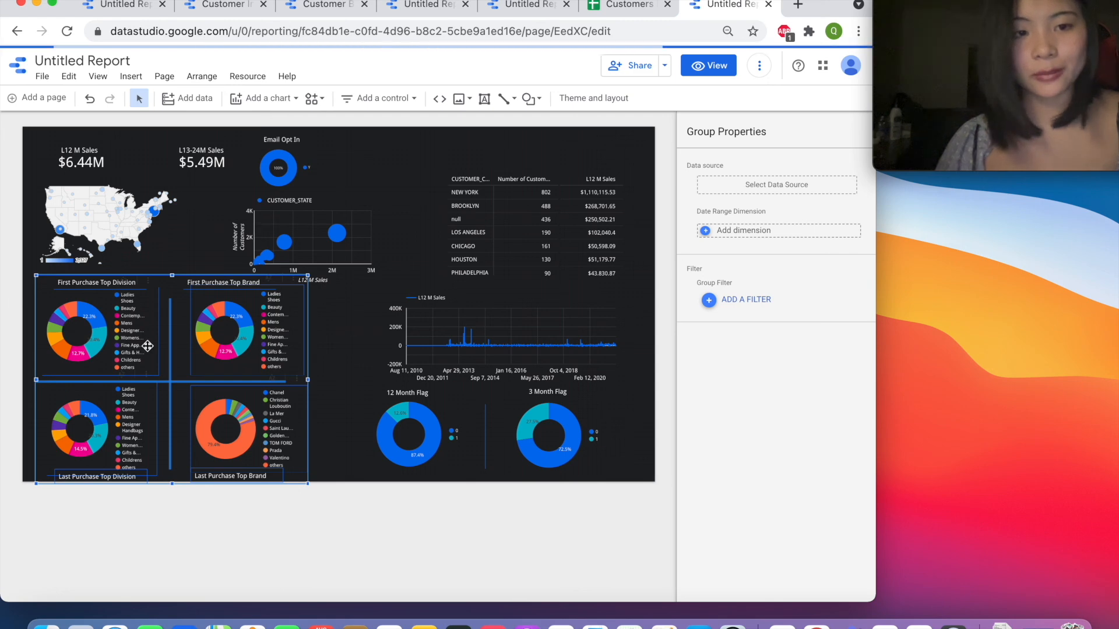
click(203, 76)
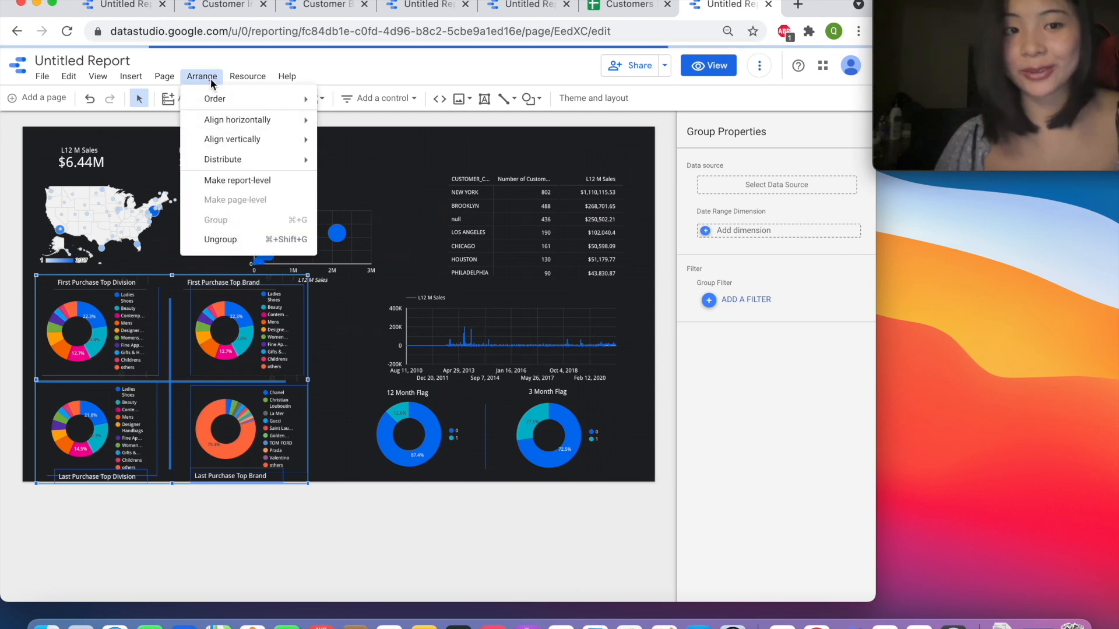
click(256, 239)
click(348, 425)
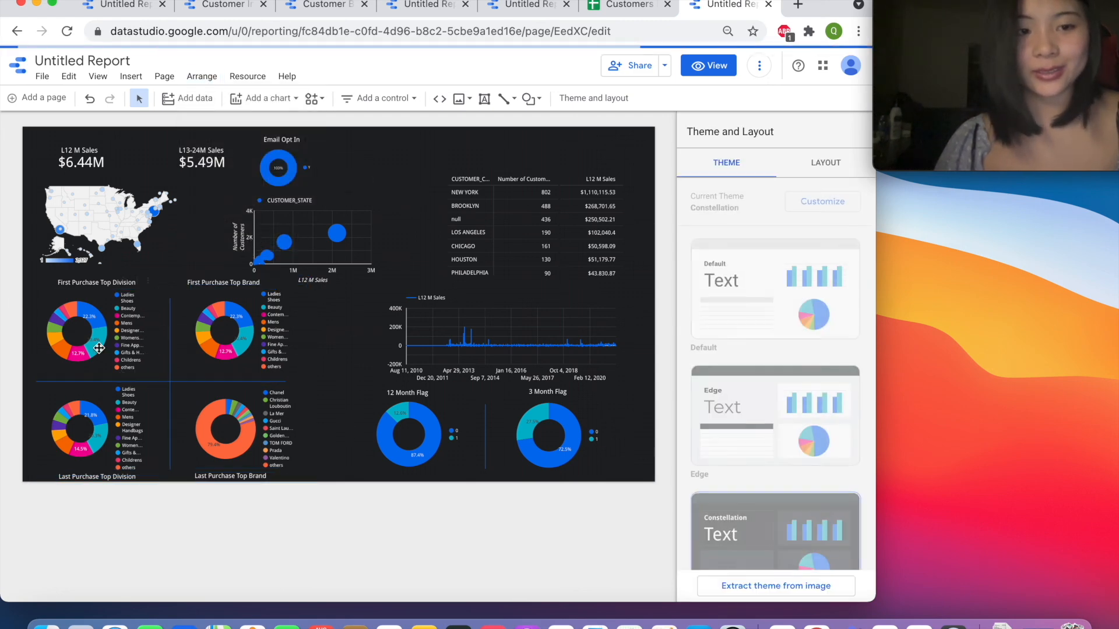
- Turn on the Apply filter interaction for each of the four purchase donuts: first and last purchase, top division and top brand
click(101, 332)
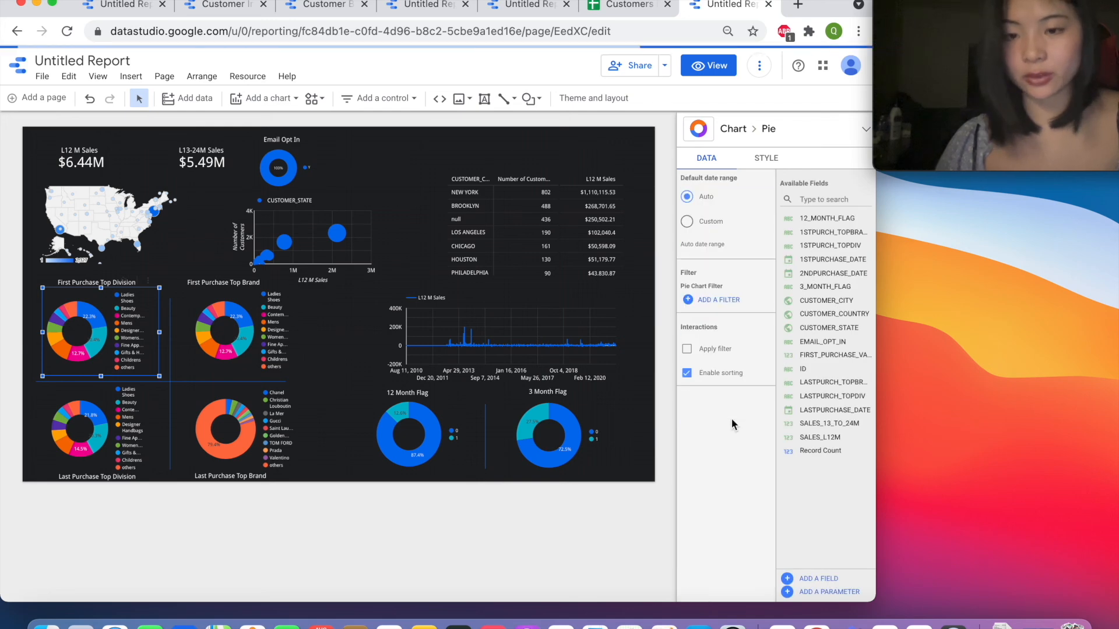
click(688, 350)
click(218, 332)
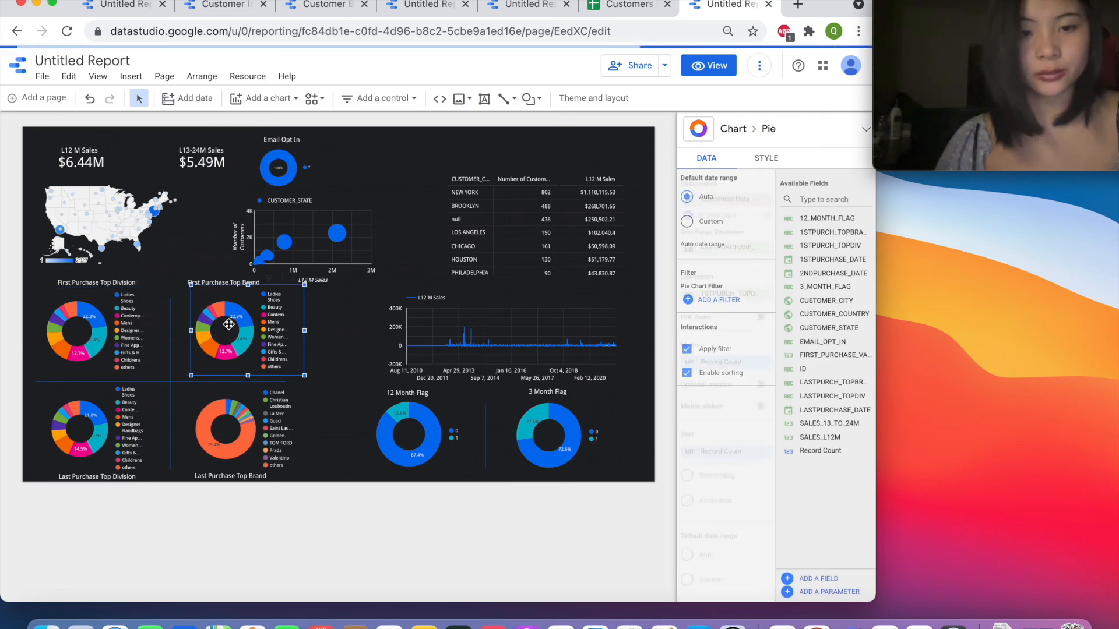
scroll(710, 411, down, 6)
click(688, 349)
click(115, 445)
scroll(720, 425, down, 6)
click(277, 420)
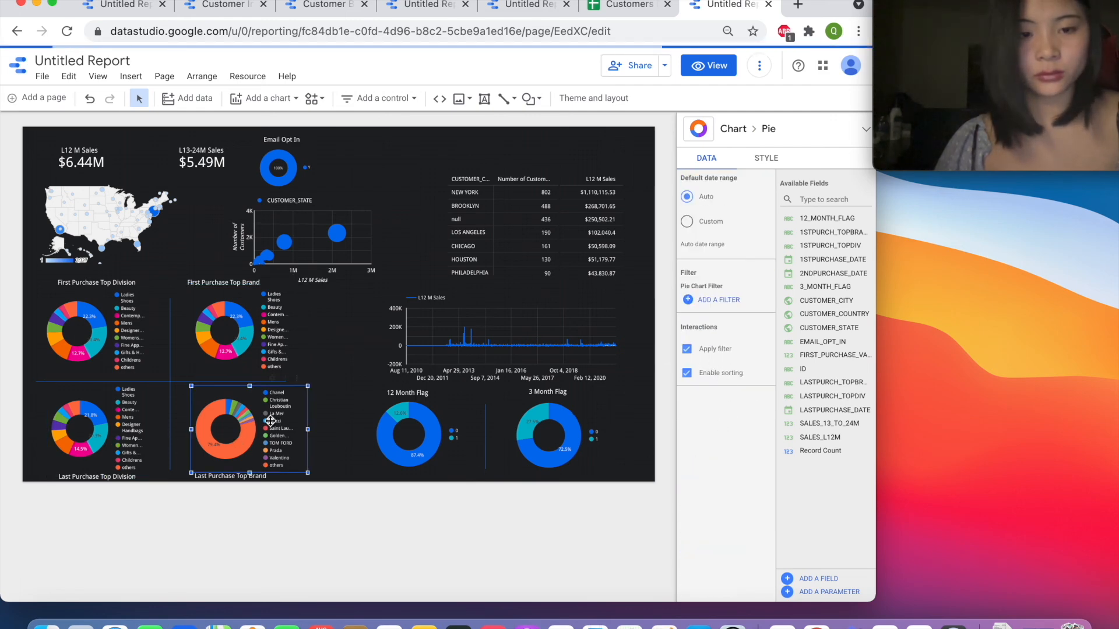
scroll(708, 426, down, 6)
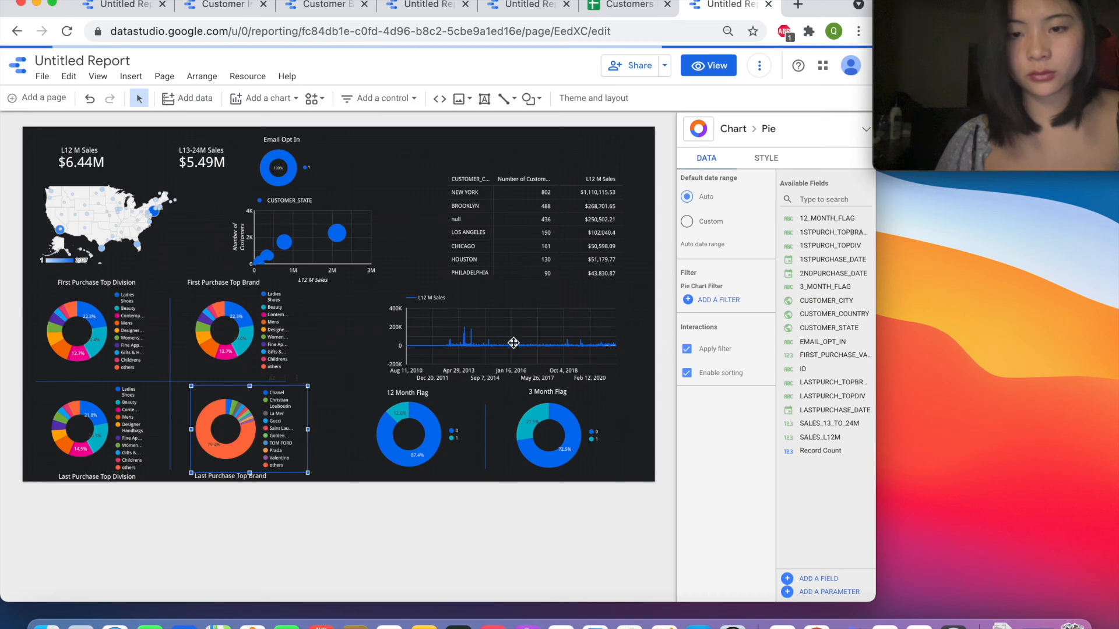
- Turn on the Apply filter interaction for the L12 M Sales time series and both month-flag donuts
click(464, 331)
scroll(730, 438, down, 6)
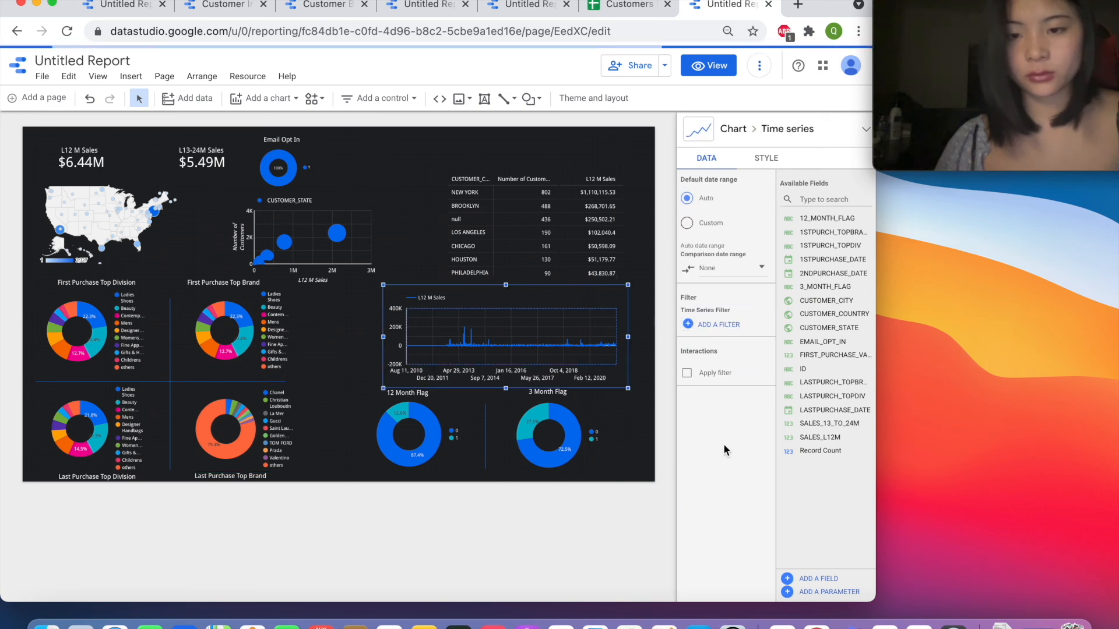
click(447, 444)
scroll(703, 414, down, 6)
click(584, 435)
scroll(740, 464, down, 6)
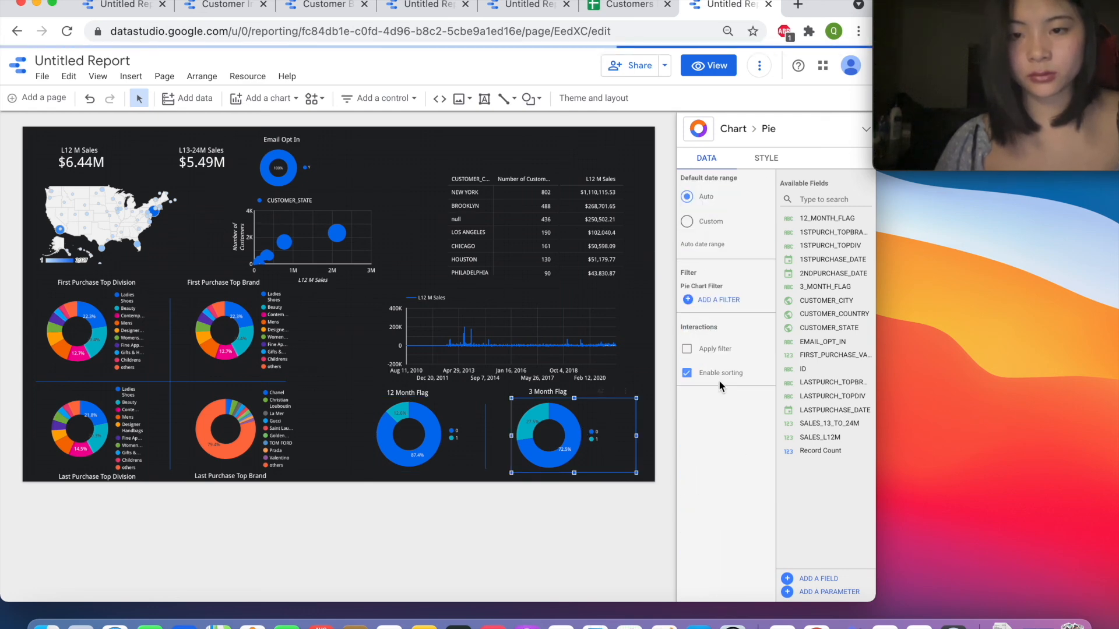
click(393, 479)
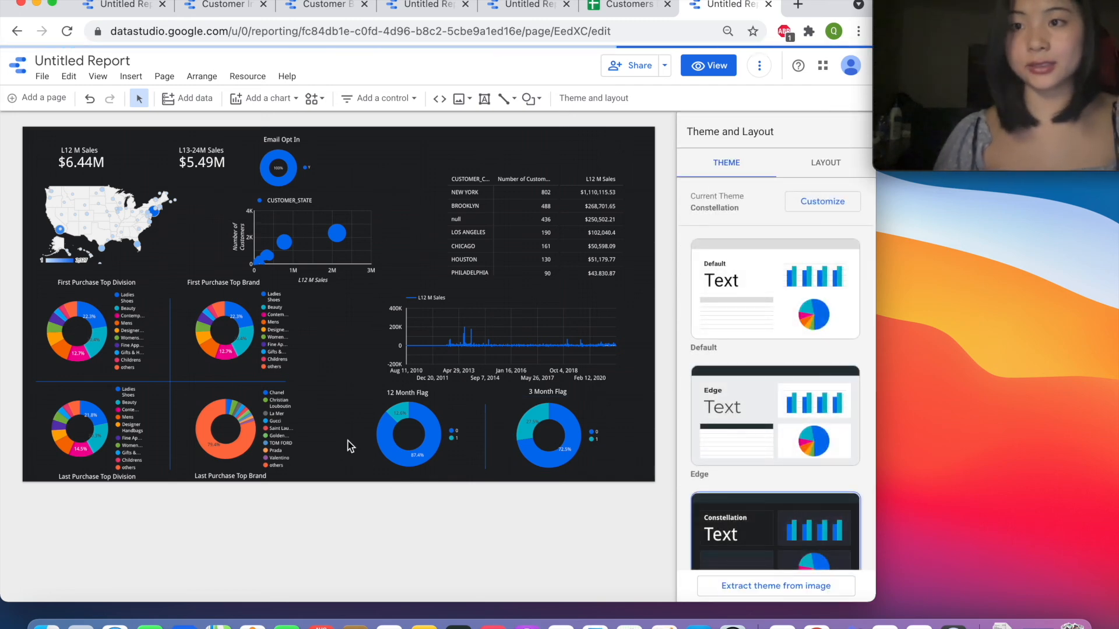
- Group the four purchase donuts together with their titles and the crossing divider lines
click(119, 283)
shift+click(123, 300)
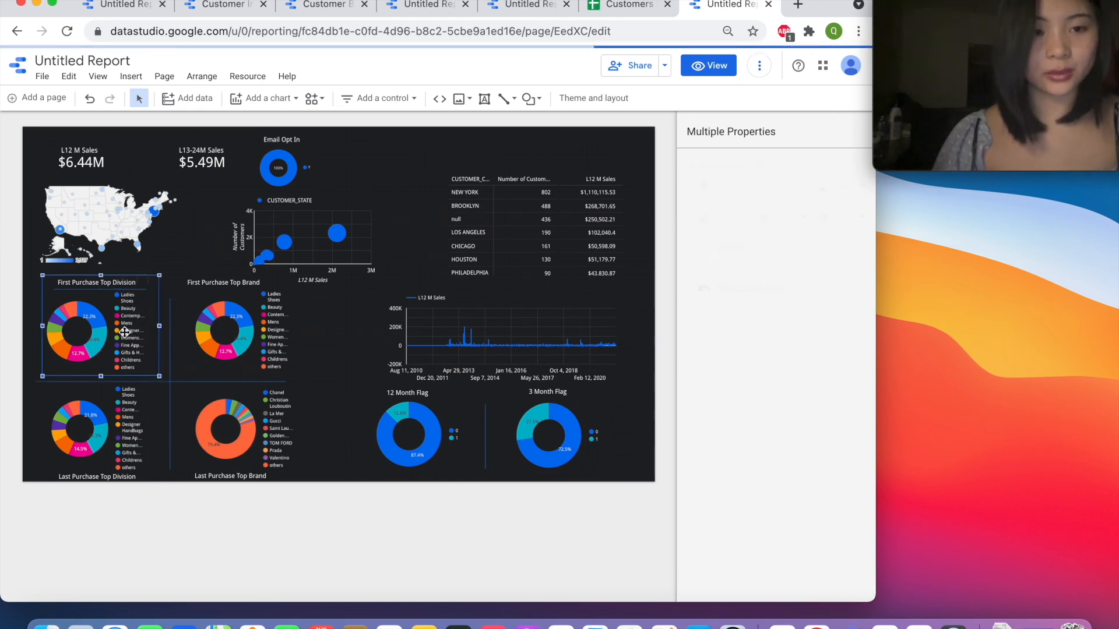
shift+click(225, 324)
shift+click(157, 378)
shift+click(169, 348)
shift+click(125, 422)
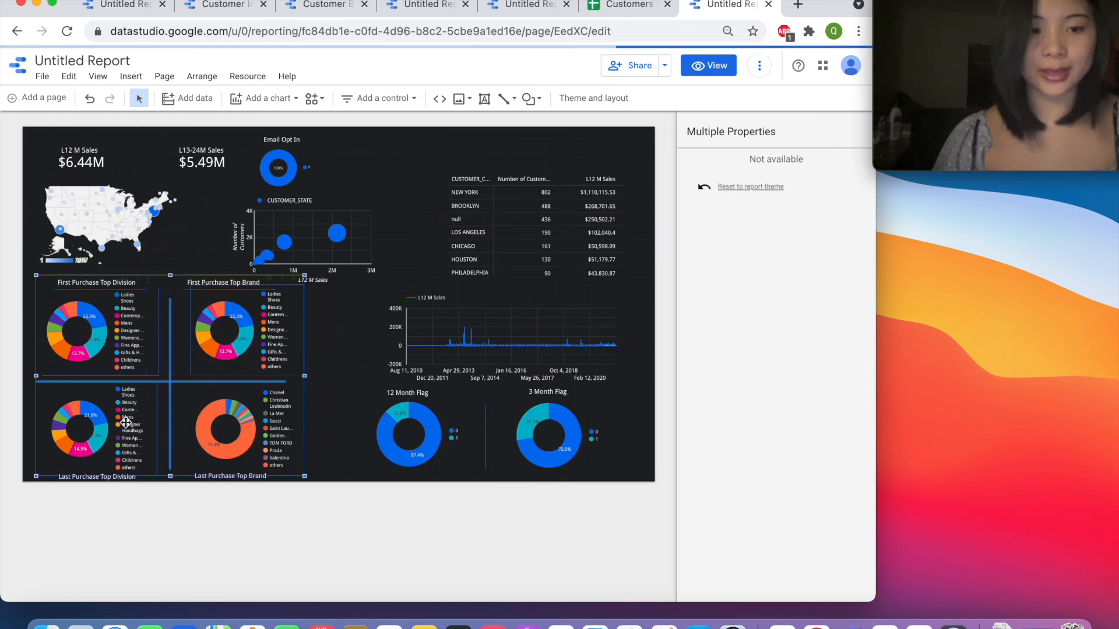
shift+click(218, 426)
shift+click(123, 475)
shift+click(239, 476)
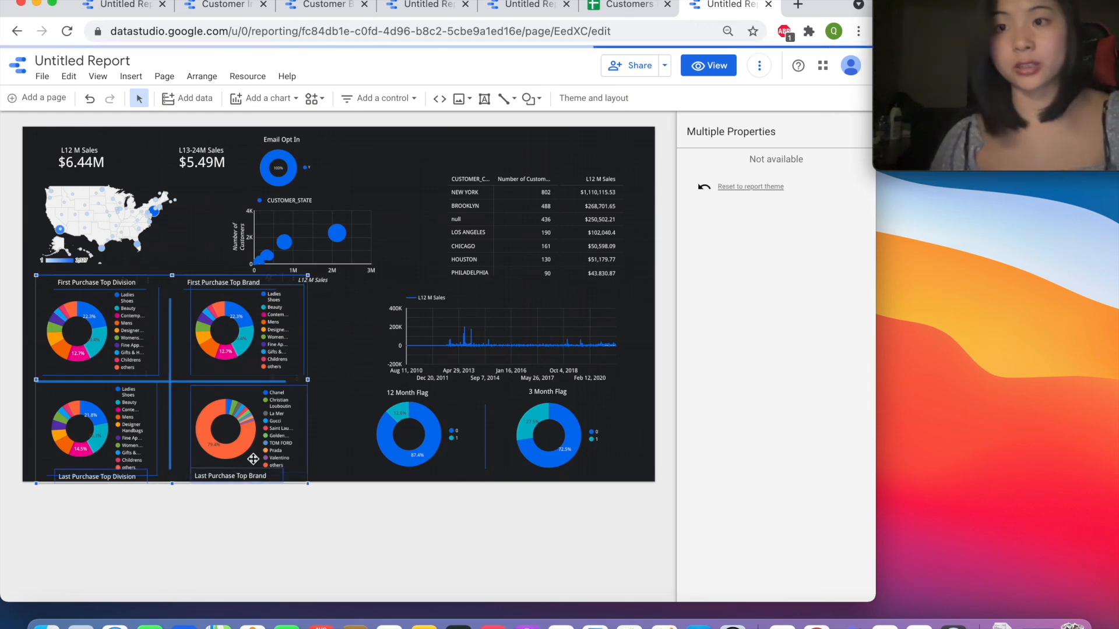
click(198, 74)
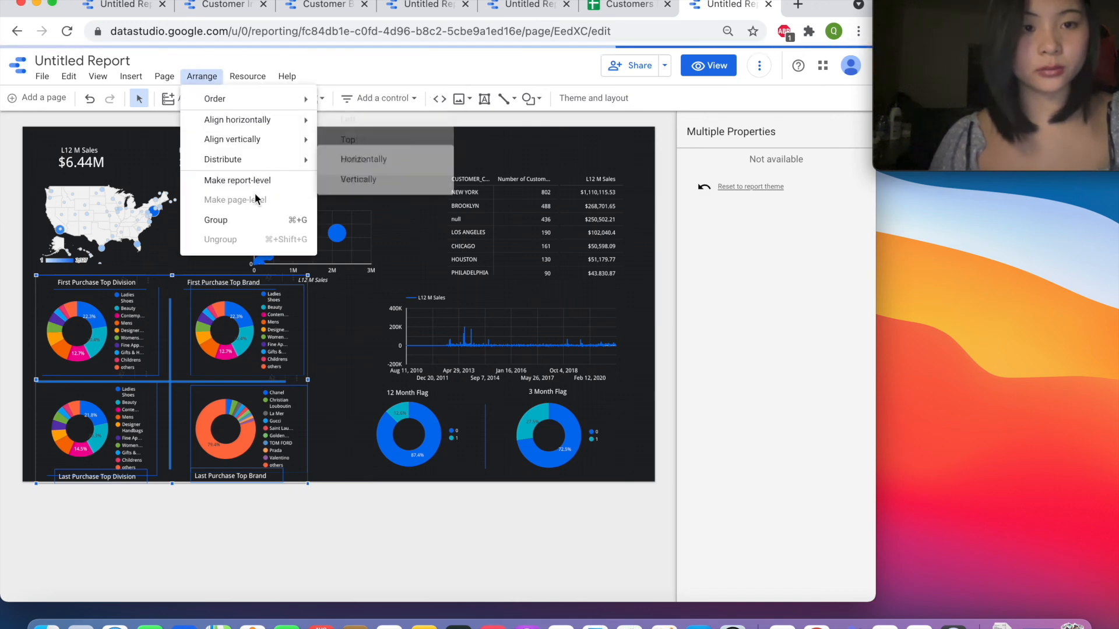
click(250, 217)
click(324, 369)
click(243, 354)
- Group the 12 Month Flag and 3 Month Flag donuts with their titles and the divider between them
click(424, 430)
click(414, 392)
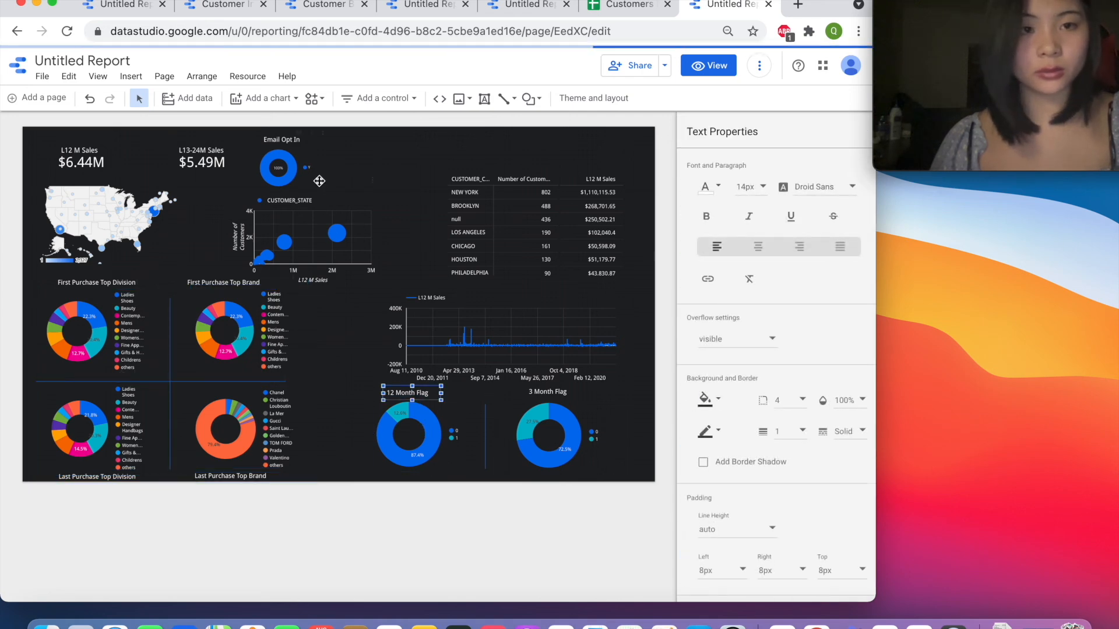
shift+click(411, 420)
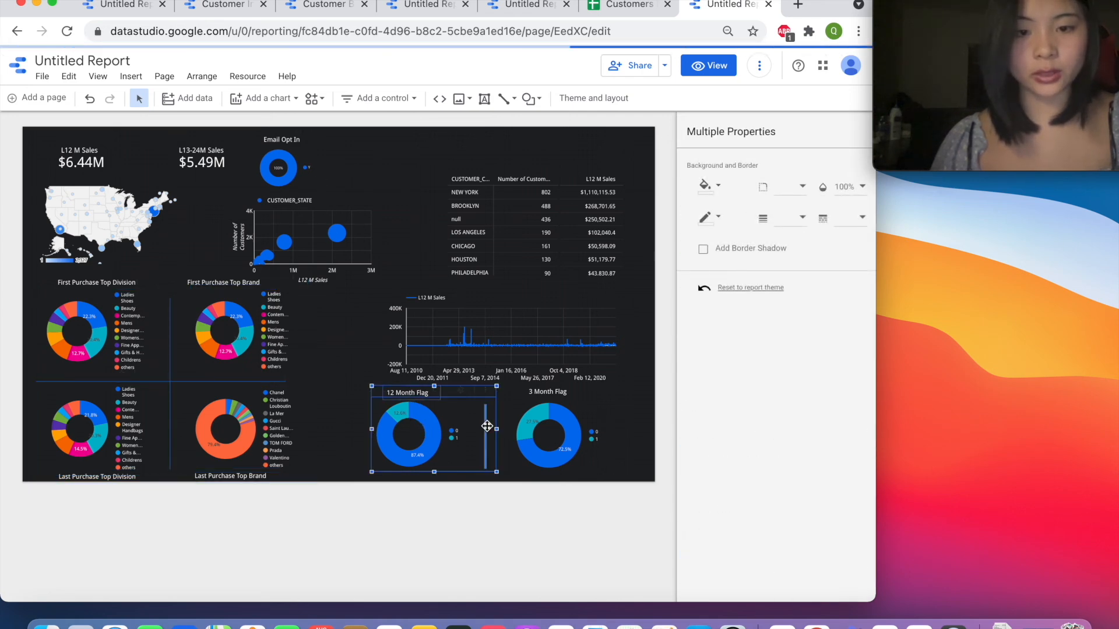
shift+click(542, 408)
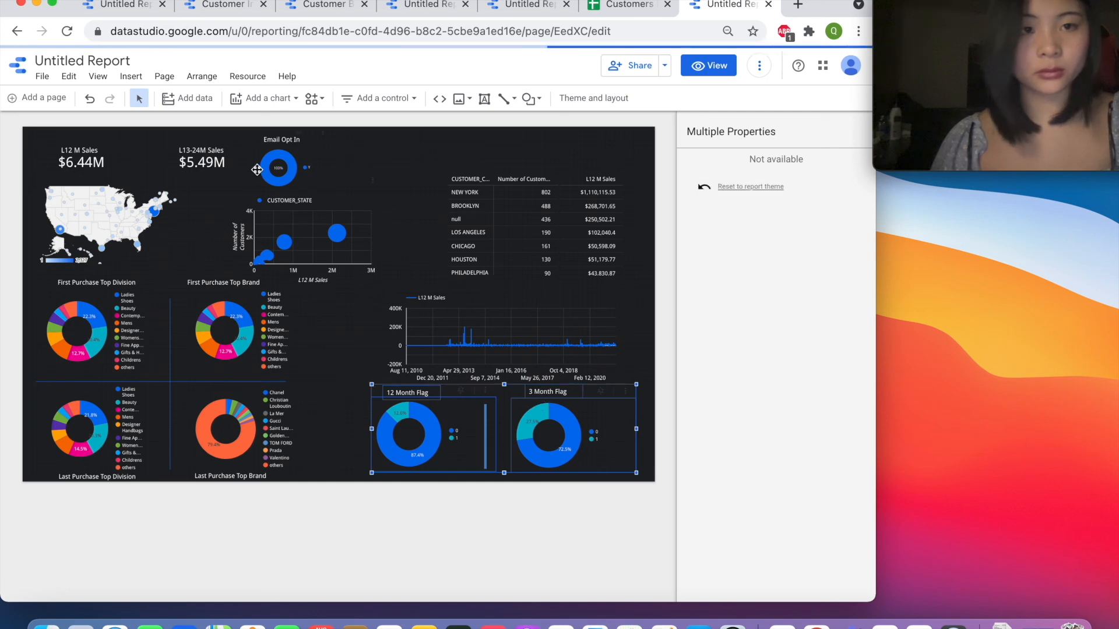
click(197, 82)
click(229, 223)
click(339, 430)
- Shift the month-flag group slightly down and the L12 M Sales time series slightly up to leave a gap between them
click(436, 386)
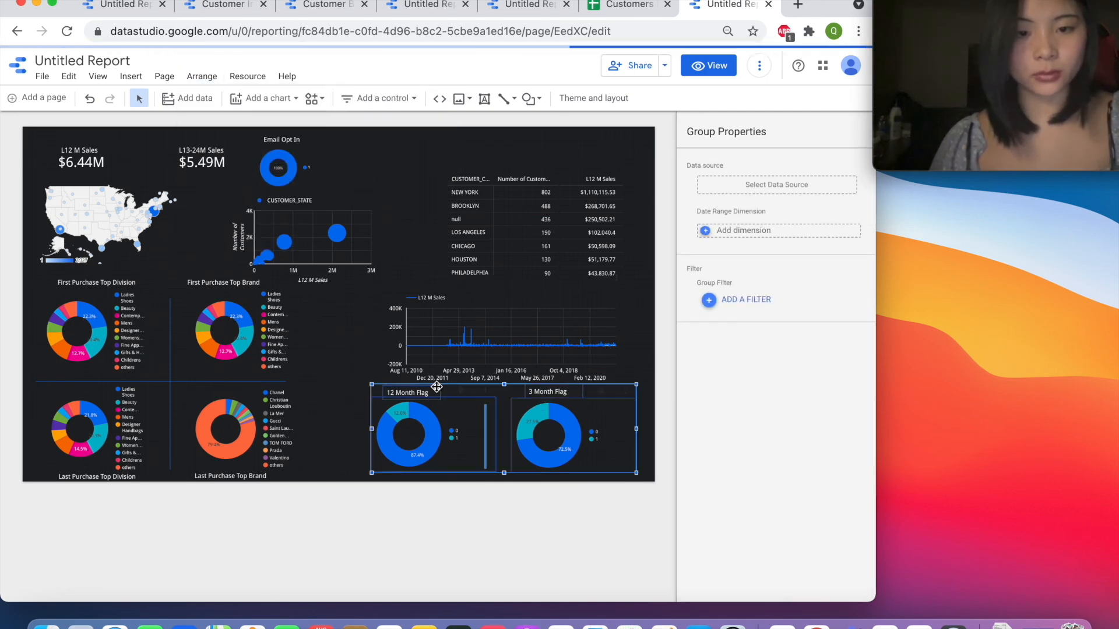
drag(434, 397, 440, 394)
click(487, 291)
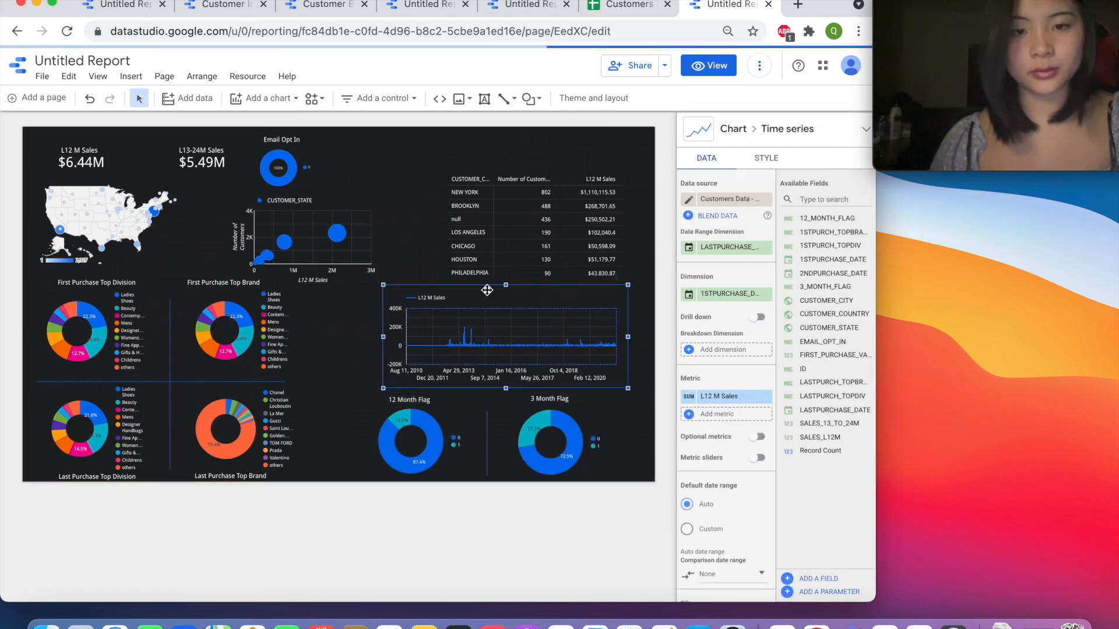
drag(481, 285, 484, 282)
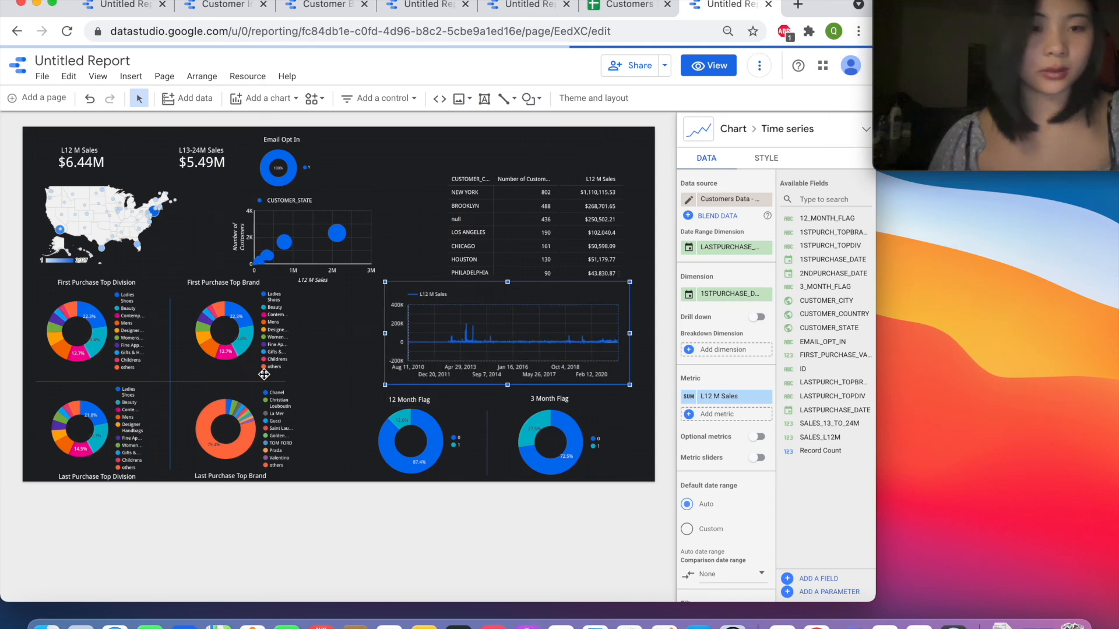
- Widen the grouped purchase donuts toward the month-flag donuts and shift the group slightly right
click(258, 383)
drag(309, 382, 334, 380)
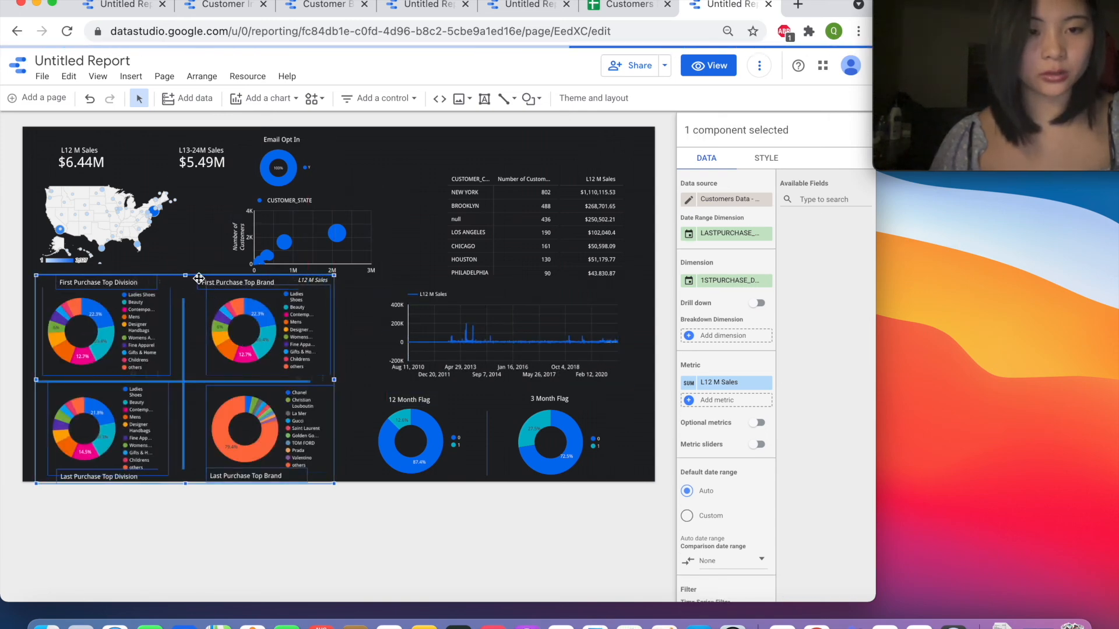
drag(199, 278, 209, 278)
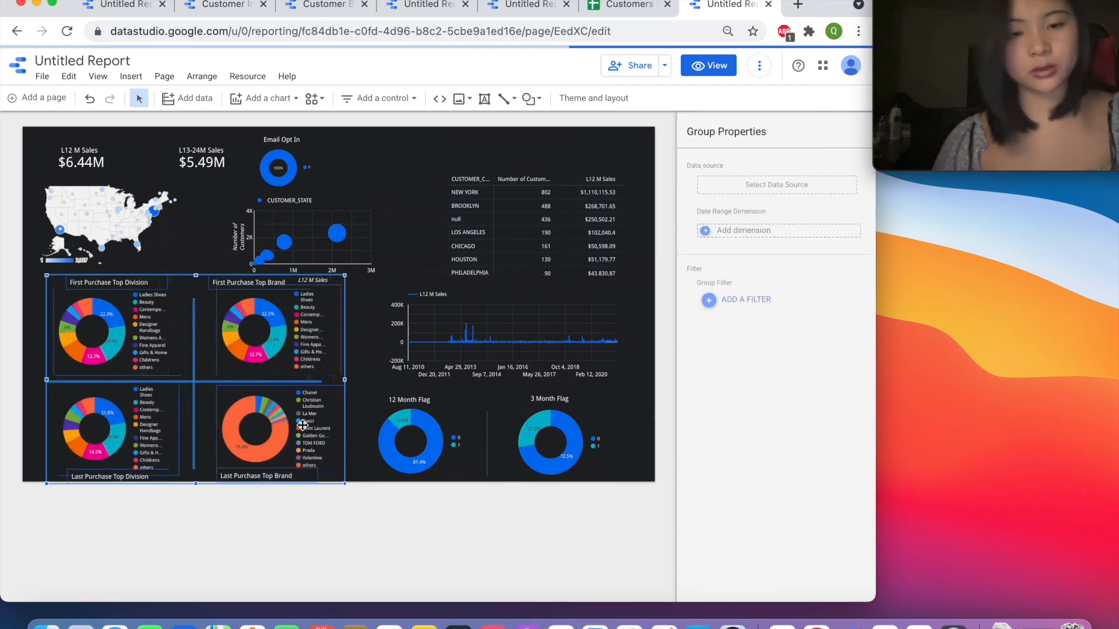
click(354, 455)
- Shift the customer map right over the purchase donuts, and move the scatter chart right and shorten it to clear the titles below
drag(120, 212, 212, 226)
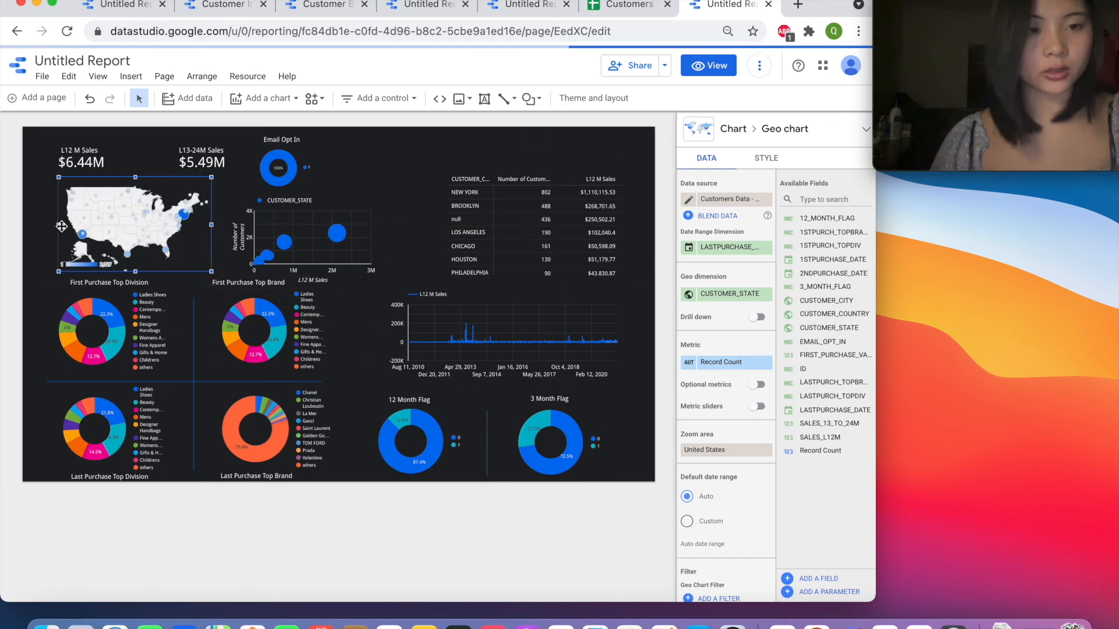
drag(55, 226, 47, 226)
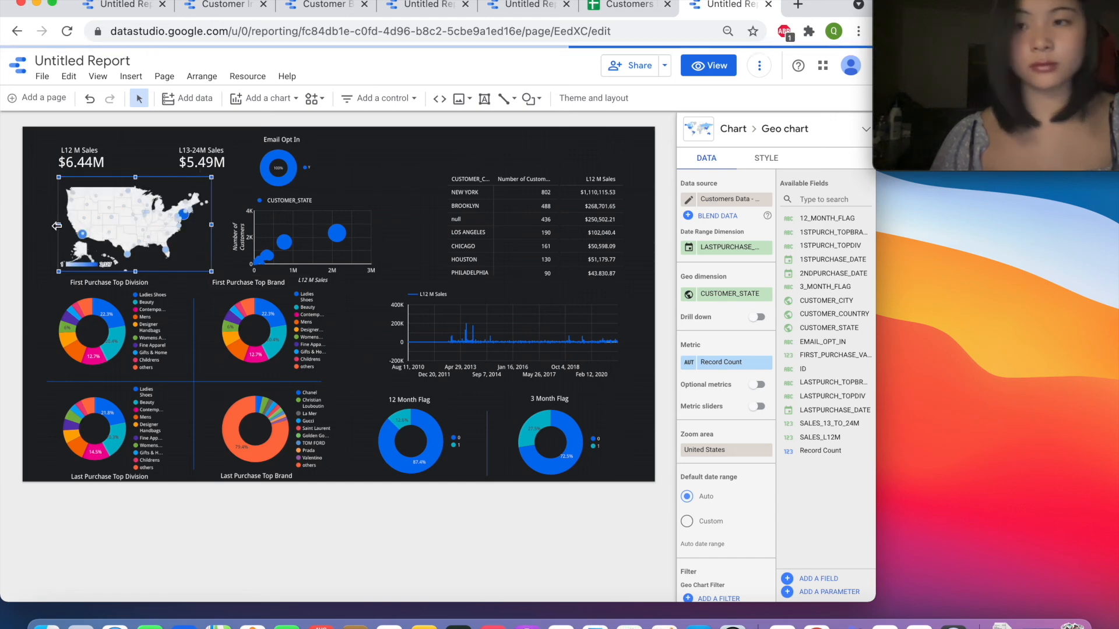
click(240, 226)
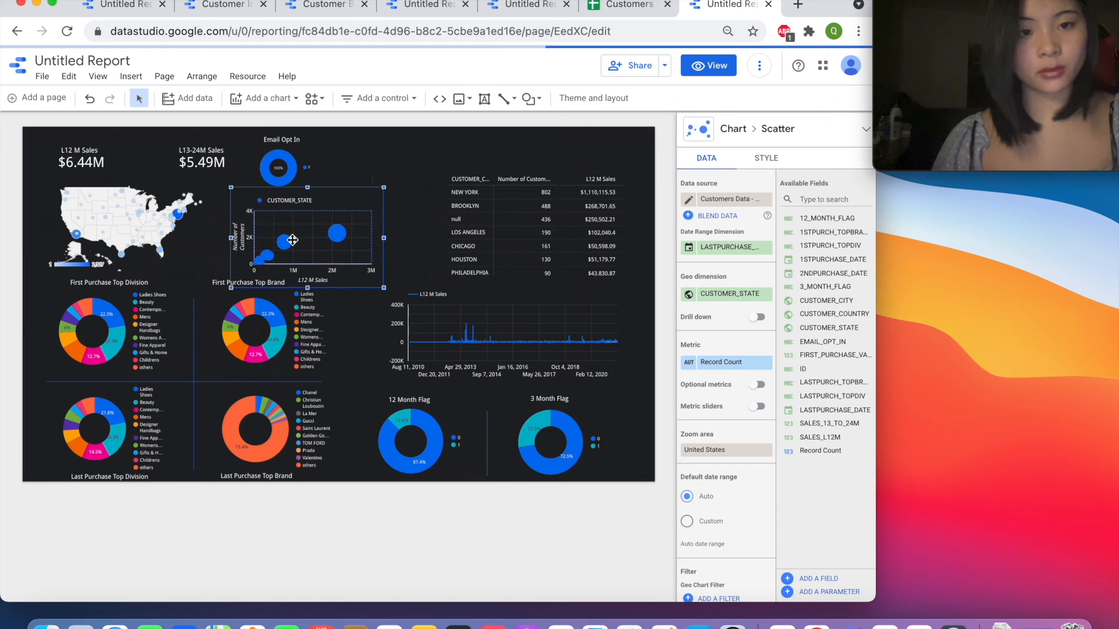
mouse_move(351, 190)
mouse_down()
mouse_move(367, 192)
mouse_move(376, 179)
mouse_move(332, 188)
mouse_up()
click(512, 238)
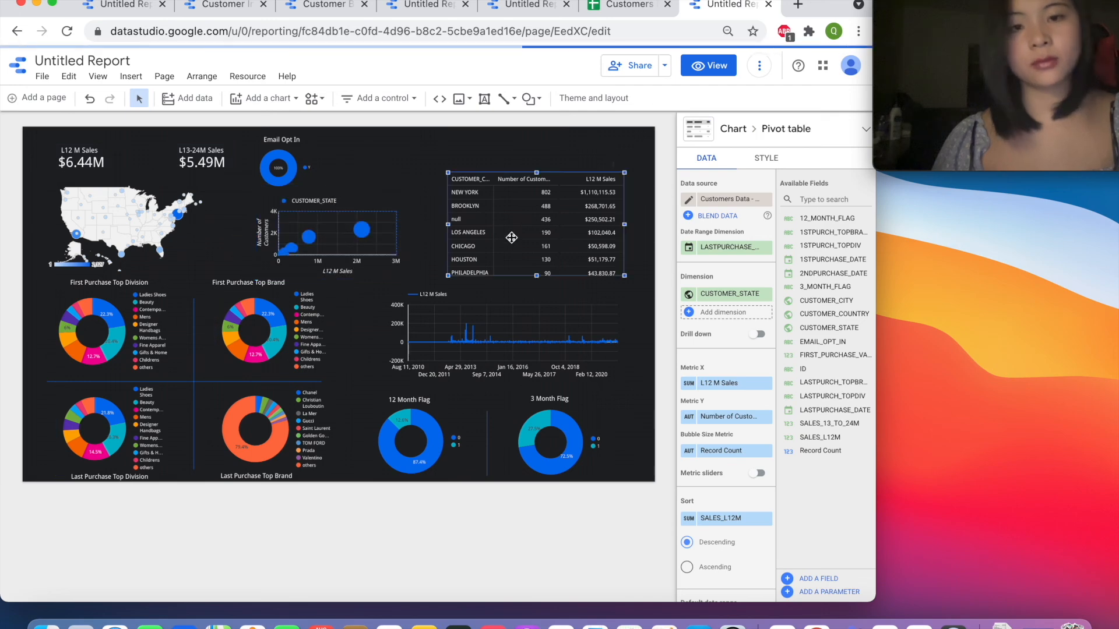
- Move the Email Opt In donut and its title right so they sit centered above the scatter chart
click(291, 188)
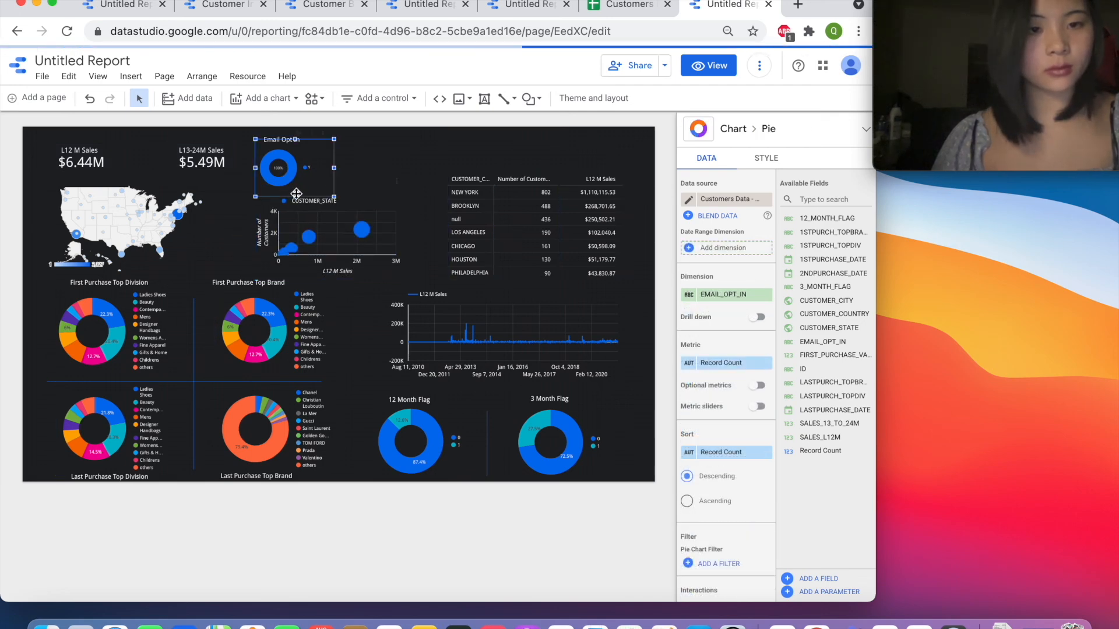
drag(300, 153, 365, 145)
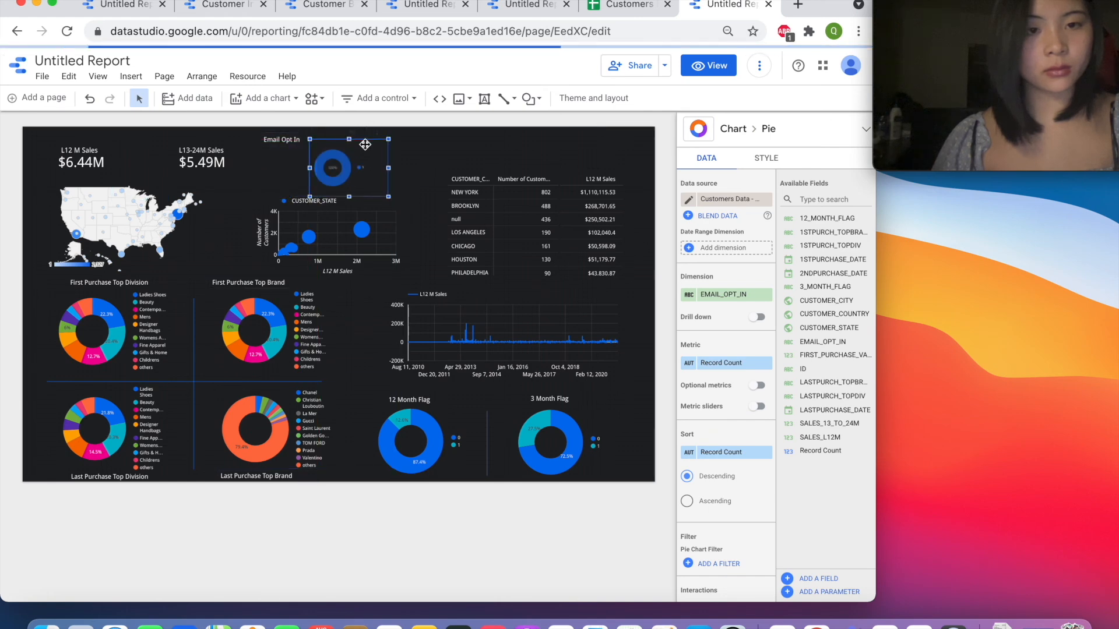
click(295, 136)
drag(295, 135, 348, 136)
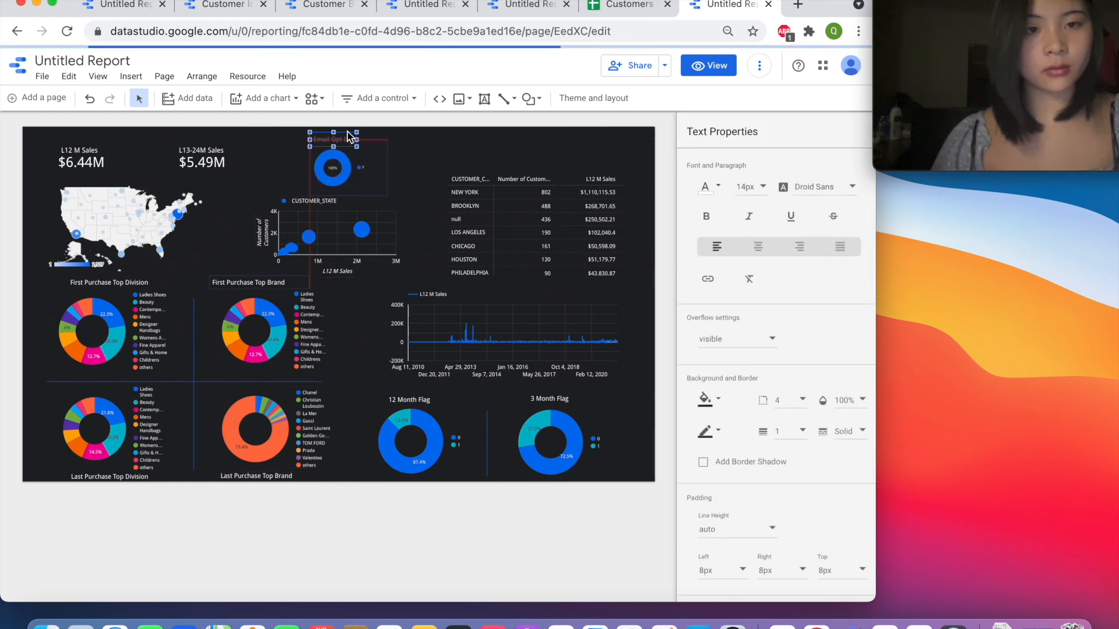
click(417, 178)
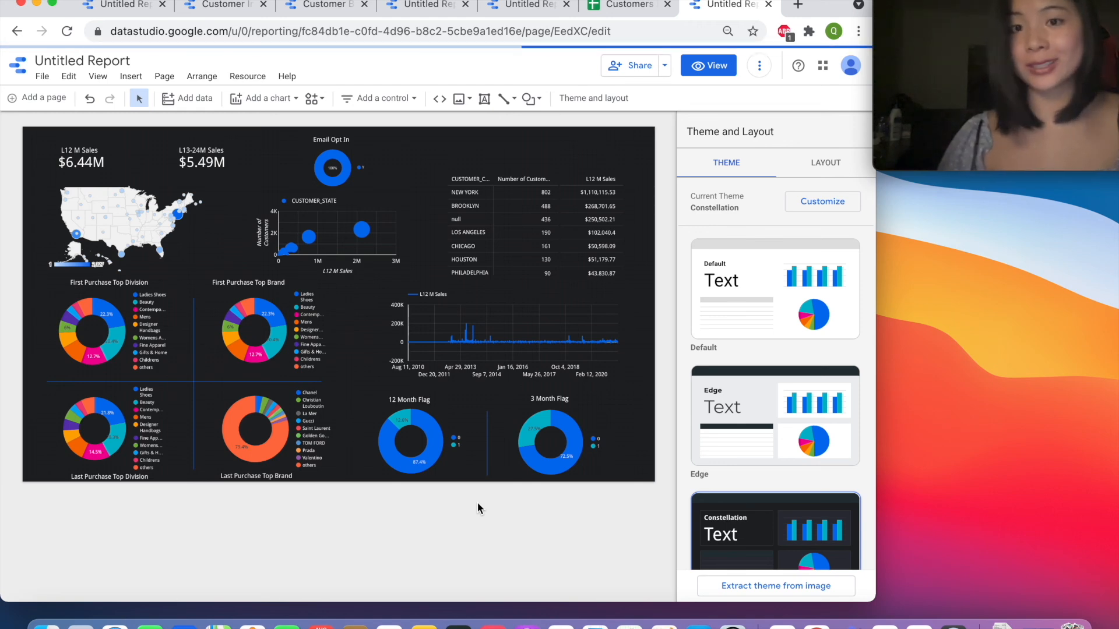
- Open the report in view mode and test the chart filtering by selecting a state on the customer map
click(712, 67)
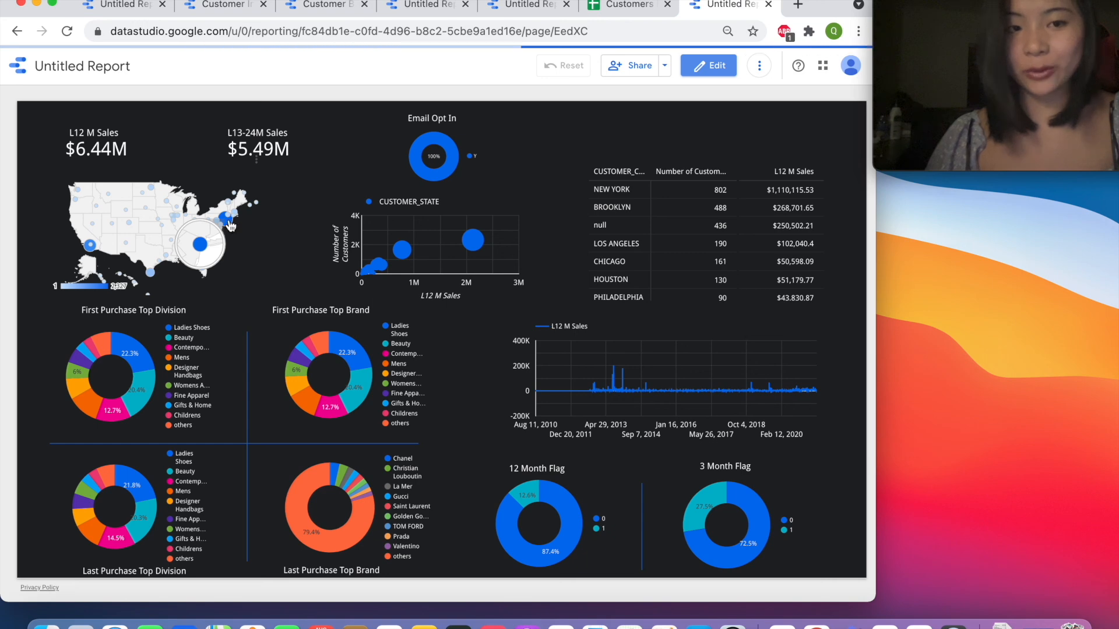
click(203, 249)
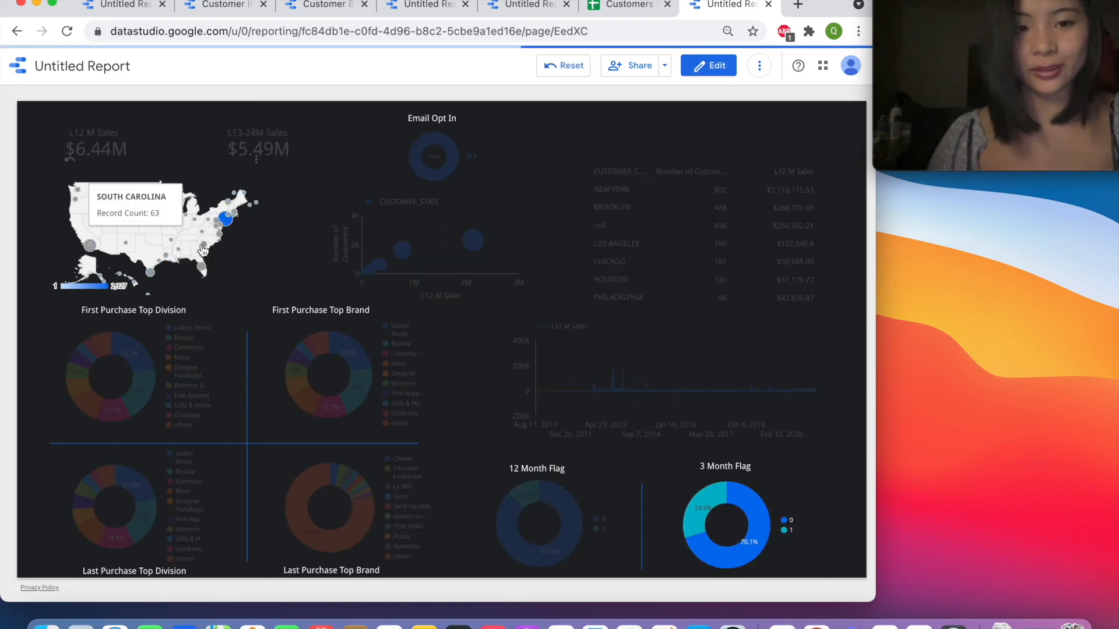